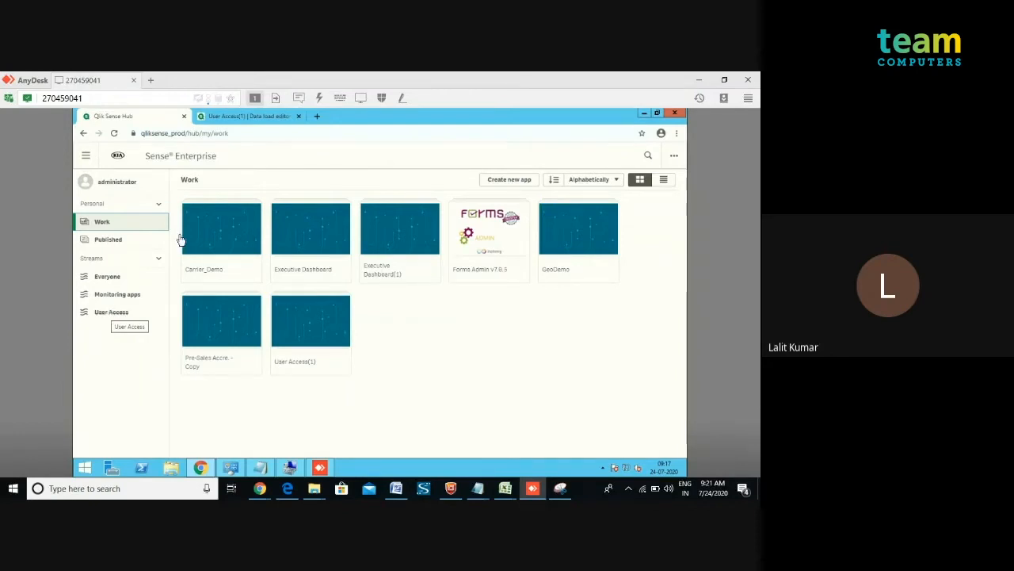
Open the Carrier_Demo app and create two new sheets in it.
left_click(207, 239)
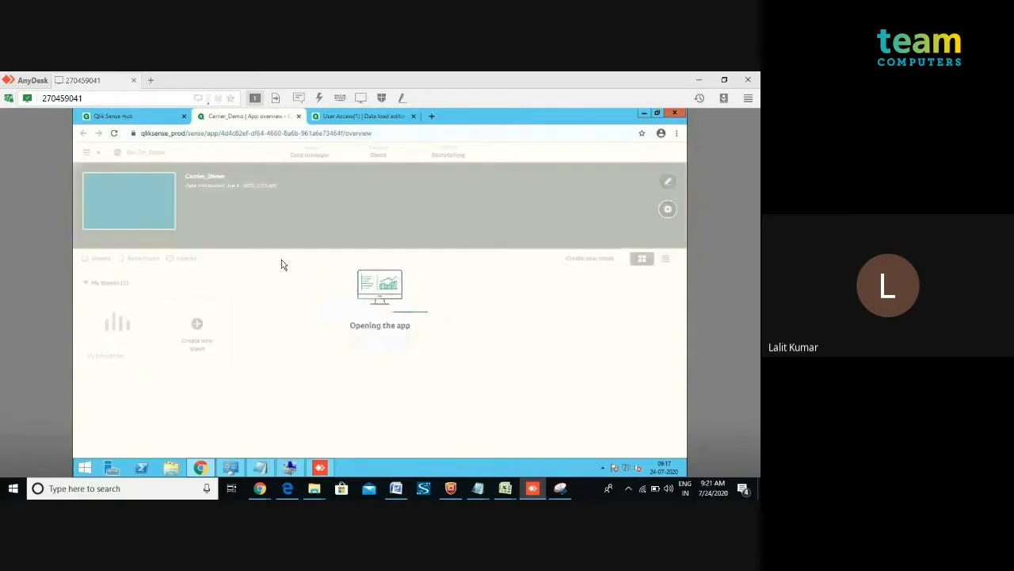
left_click(199, 325)
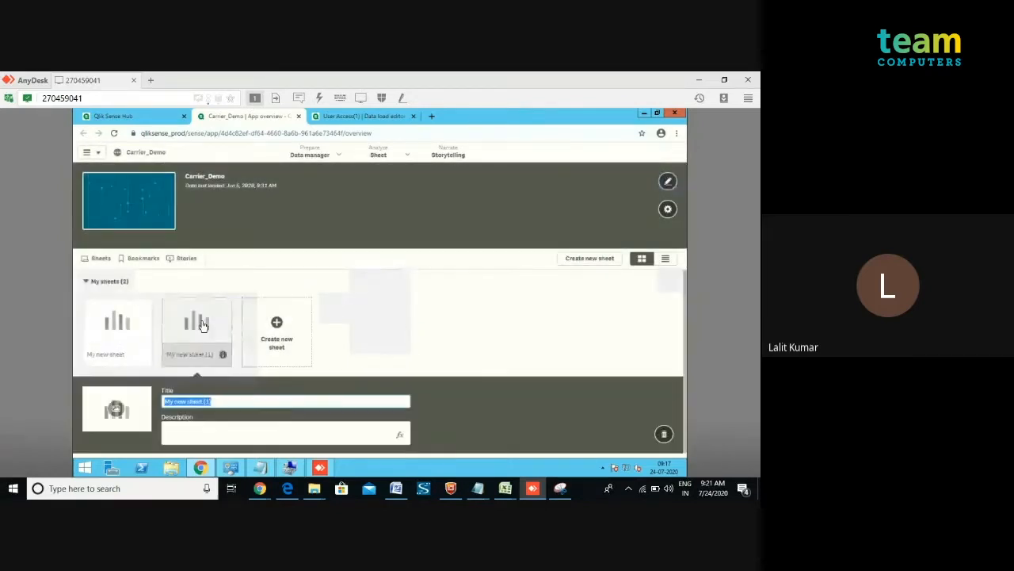
left_click(276, 331)
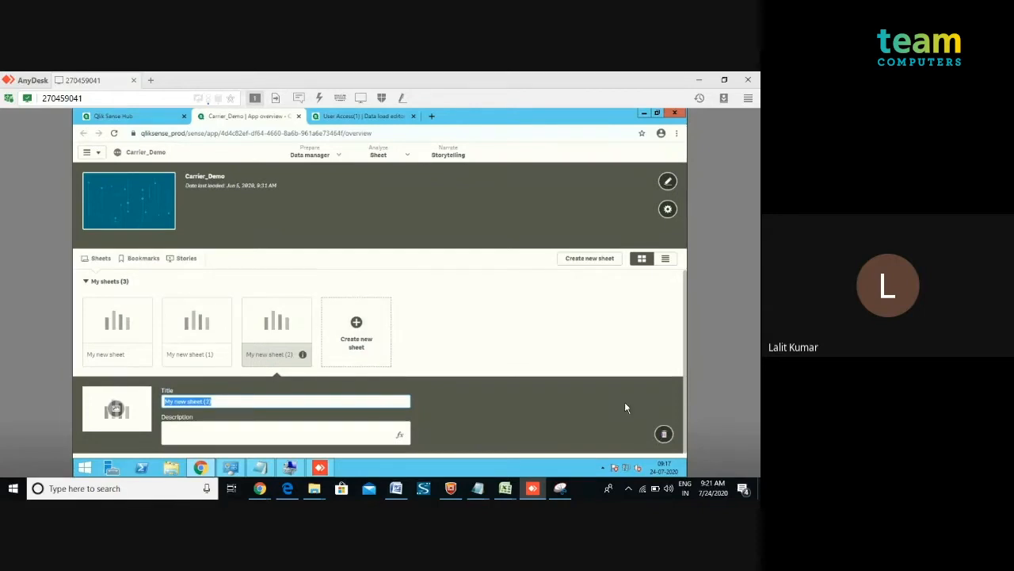
left_click(573, 354)
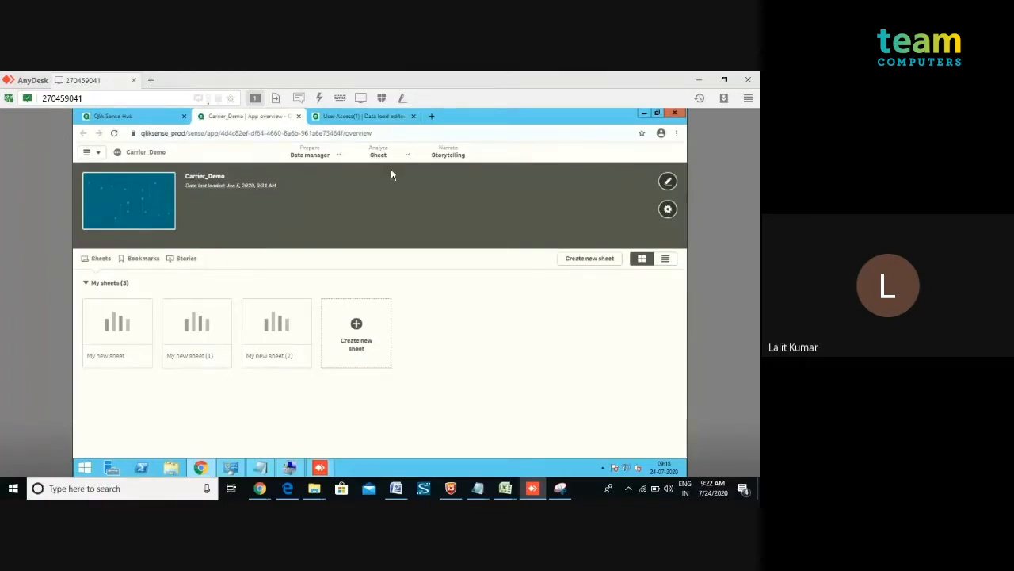
Go from the User Access(1) data load editor to its app overview and open My new sheet.
left_click(359, 116)
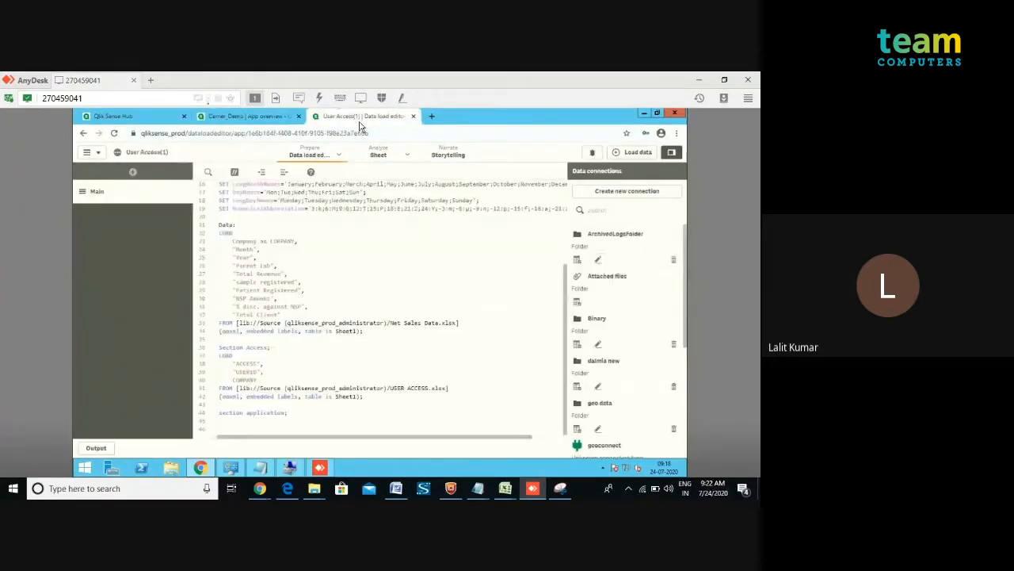
left_click(92, 151)
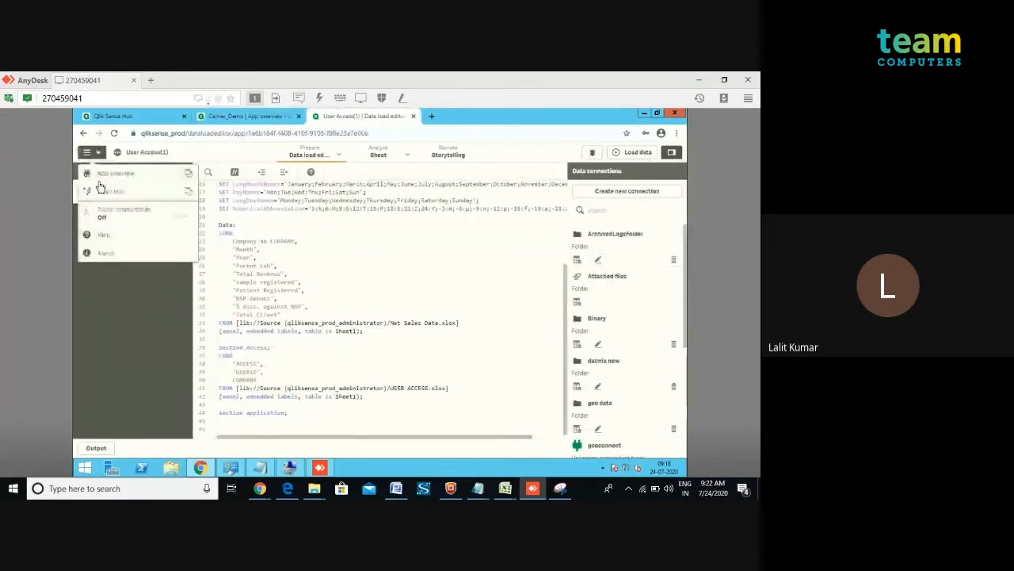
left_click(101, 178)
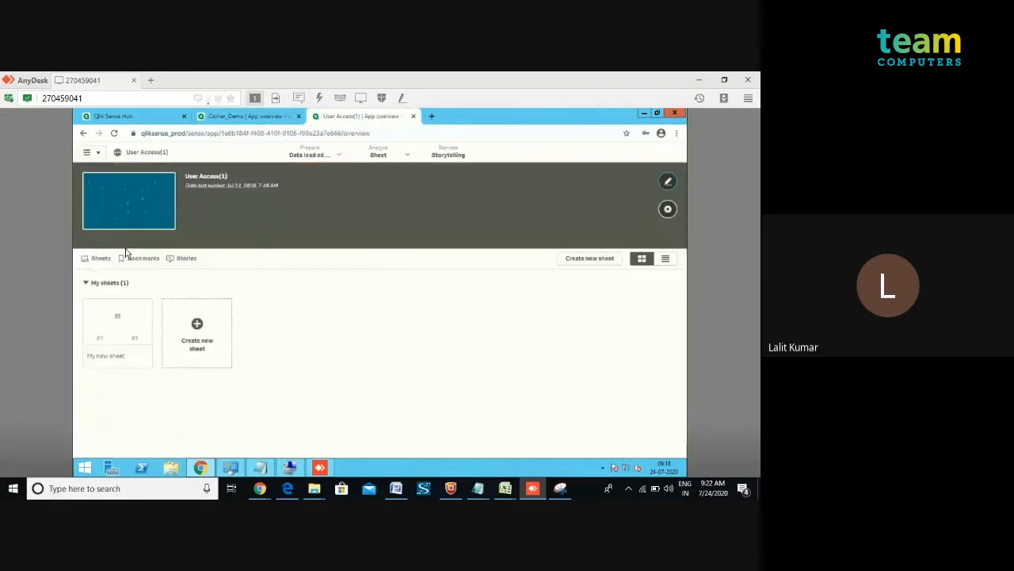
left_click(124, 318)
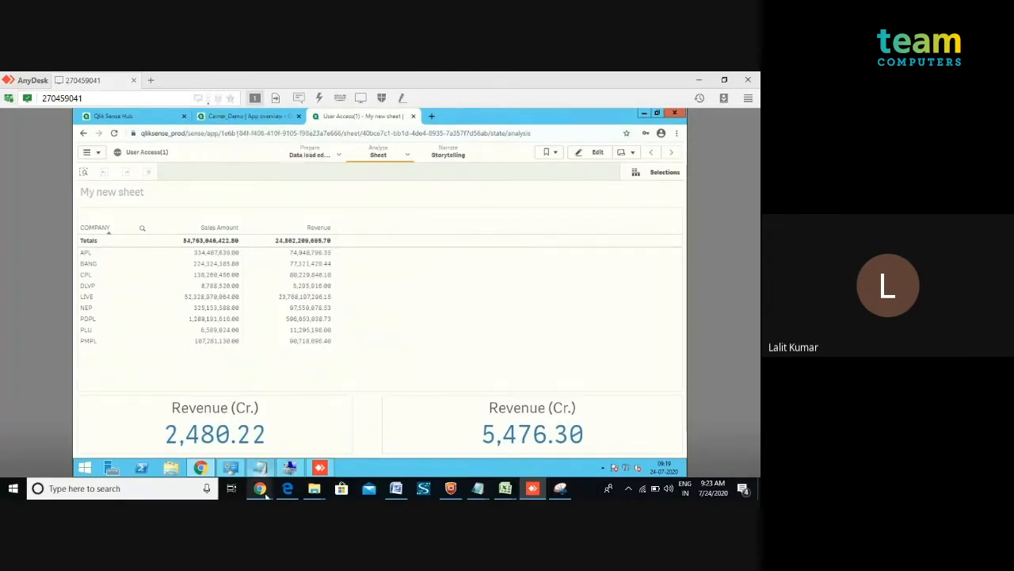
left_click(262, 489)
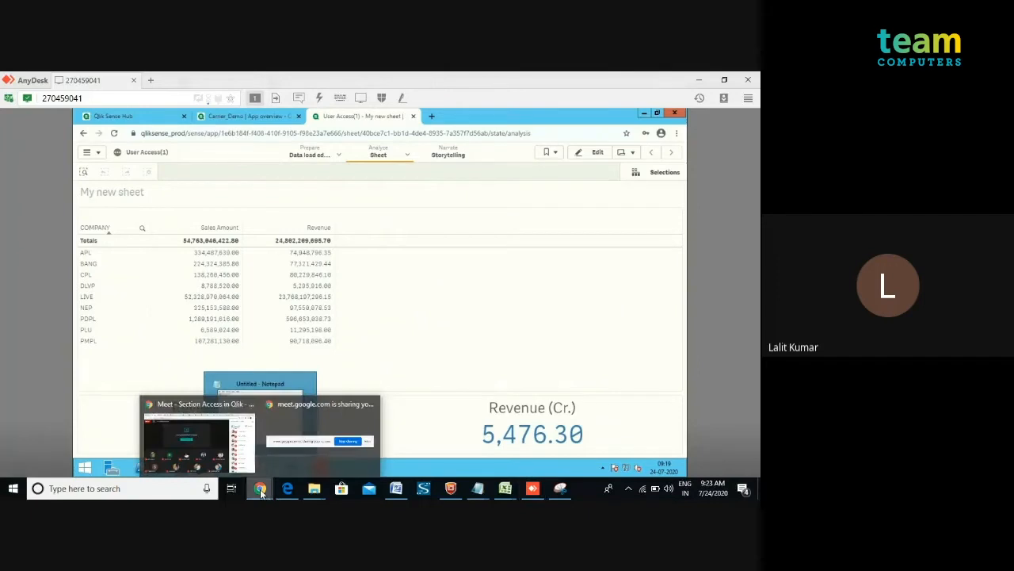
left_click(202, 440)
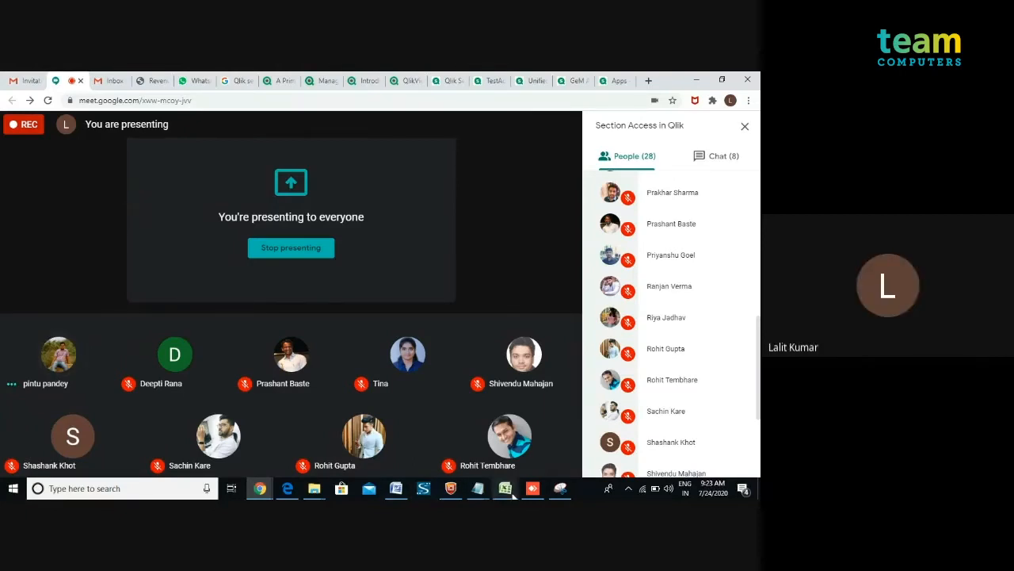
mouse_move(531, 493)
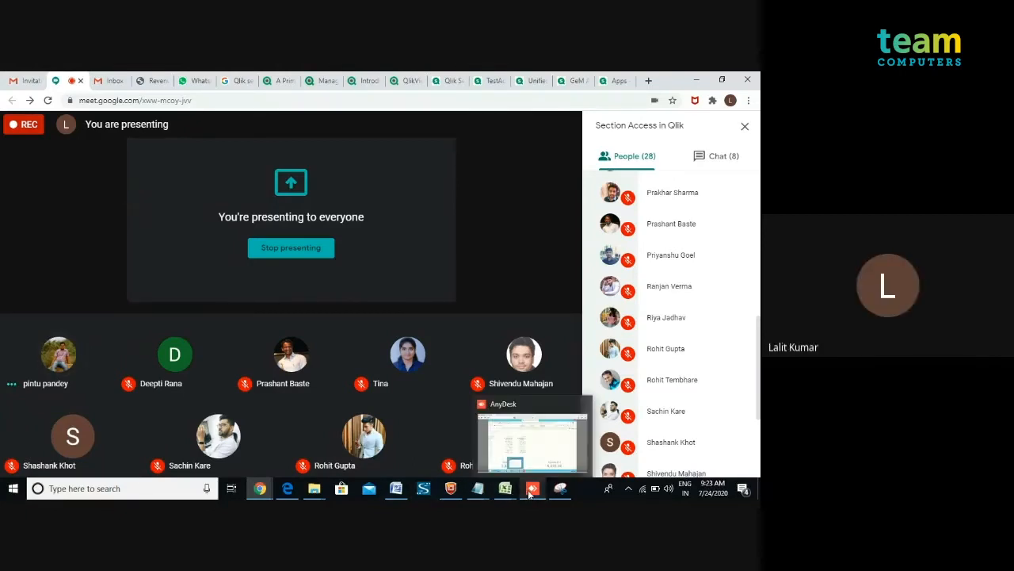
left_click(530, 441)
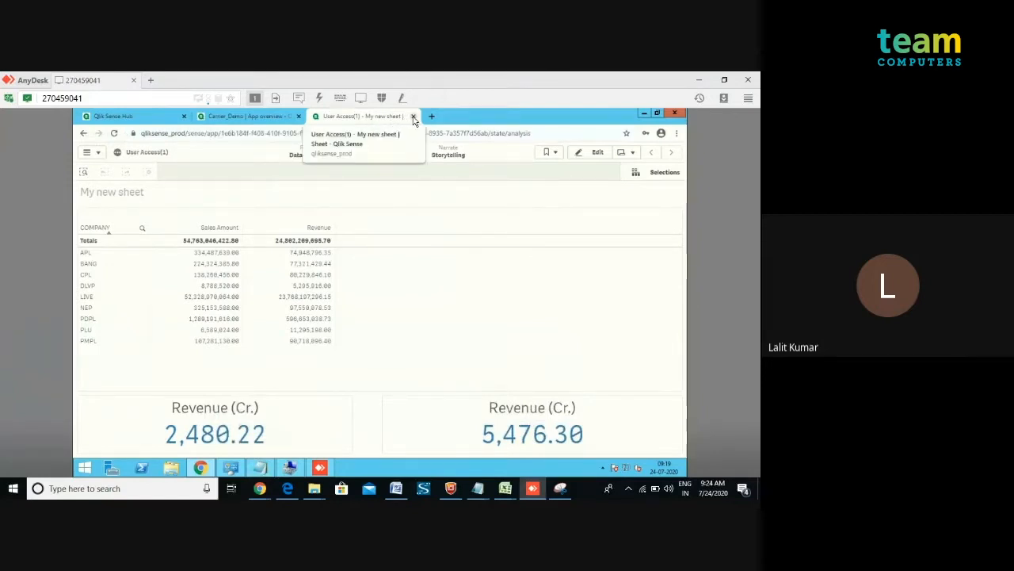
left_click(97, 153)
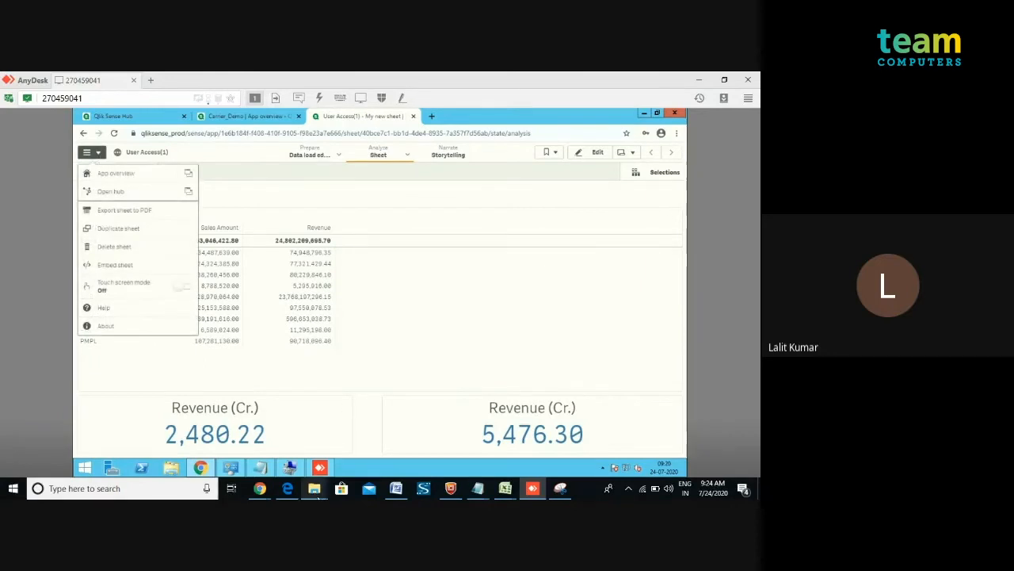
mouse_move(315, 493)
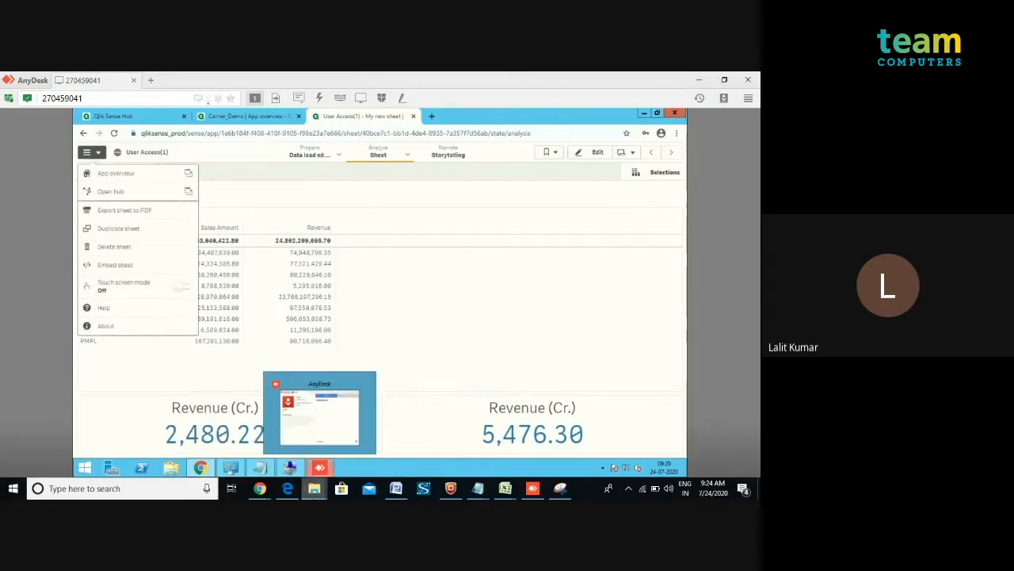
key("super+d")
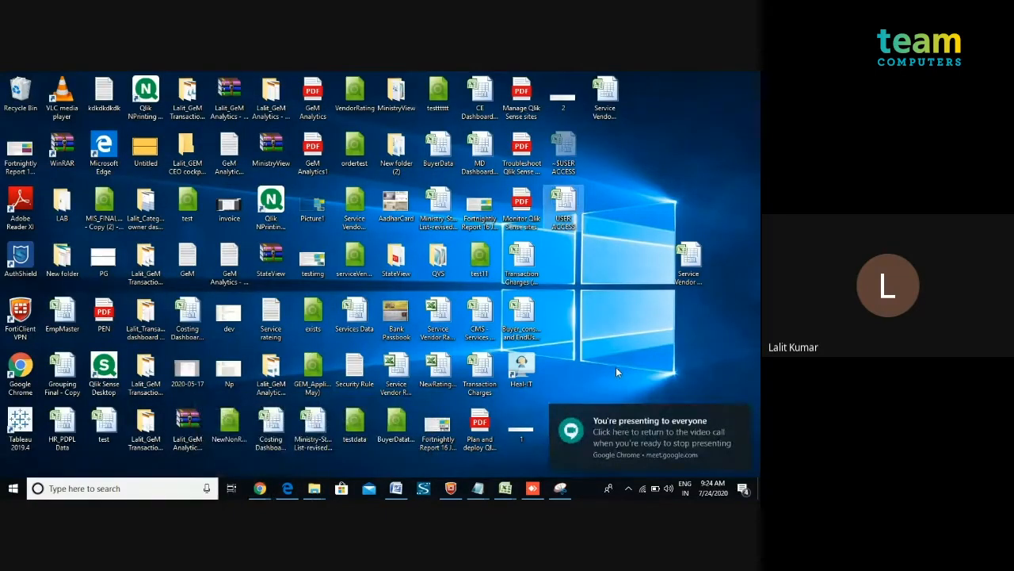
left_click(533, 488)
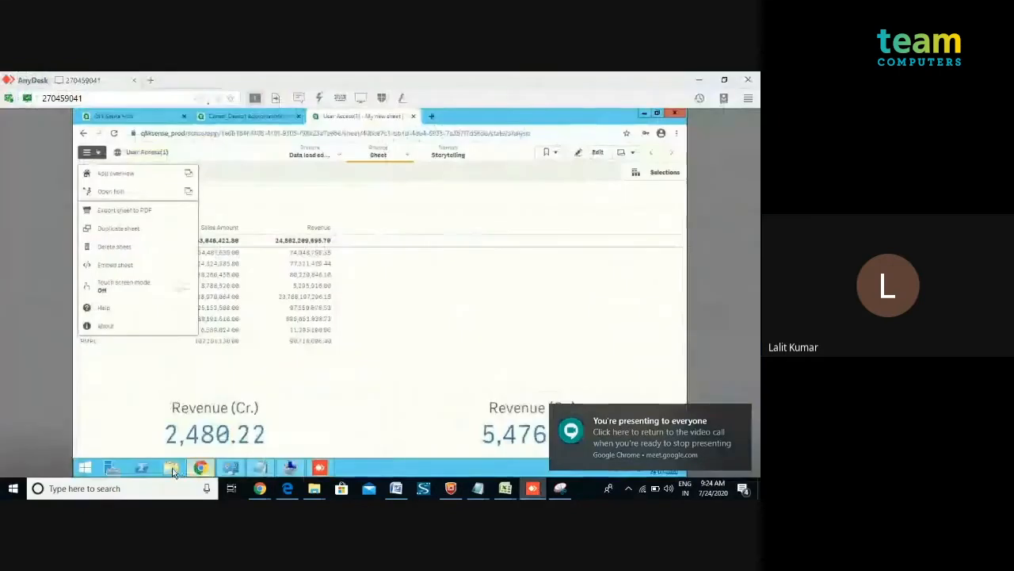
Open the Source folder on Local Disk (D:) and select Net Sales Data.xlsx and USER ACCESS.xlsx.
left_click(172, 469)
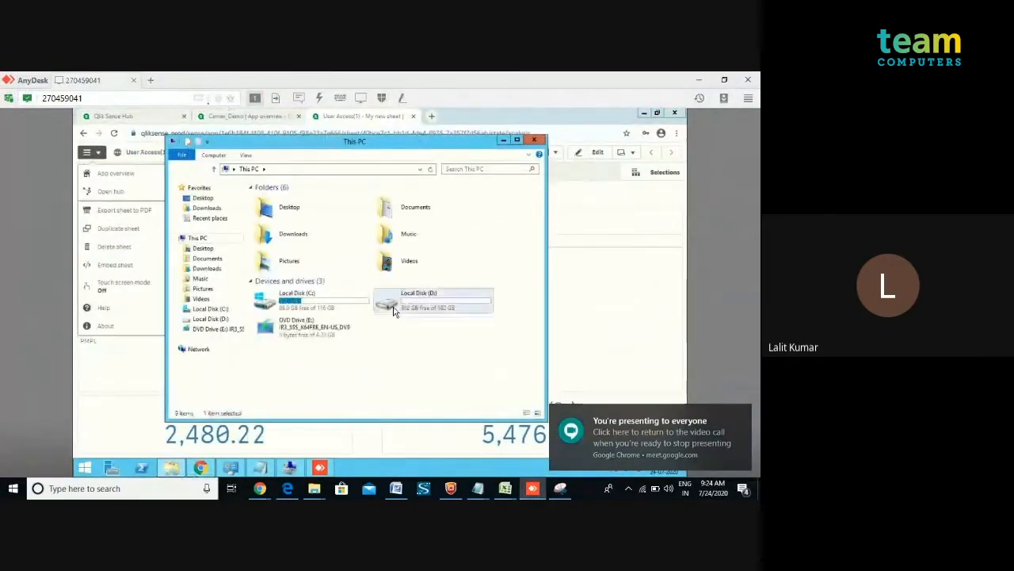
double_click(394, 312)
double_click(273, 239)
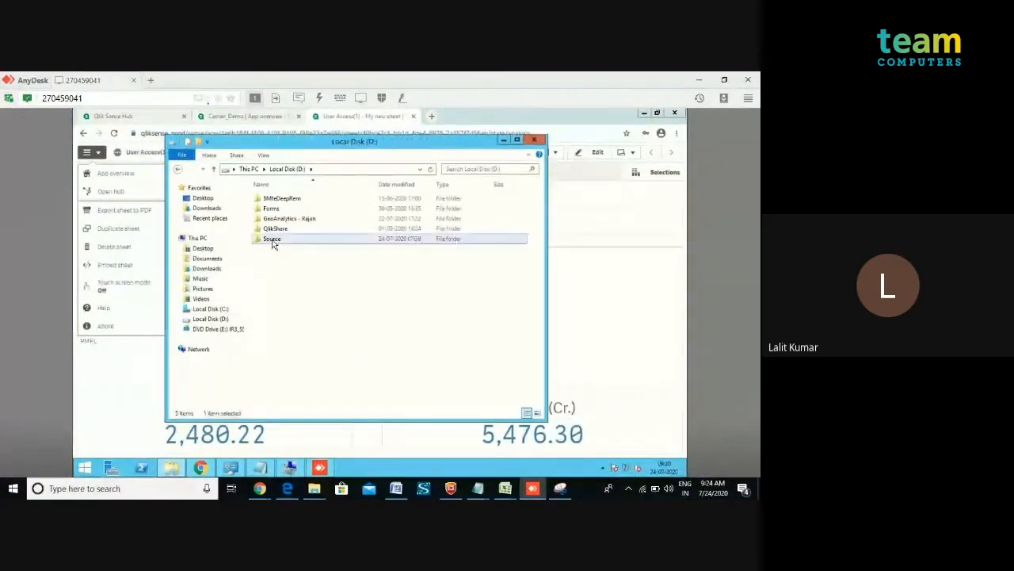
left_click(269, 198)
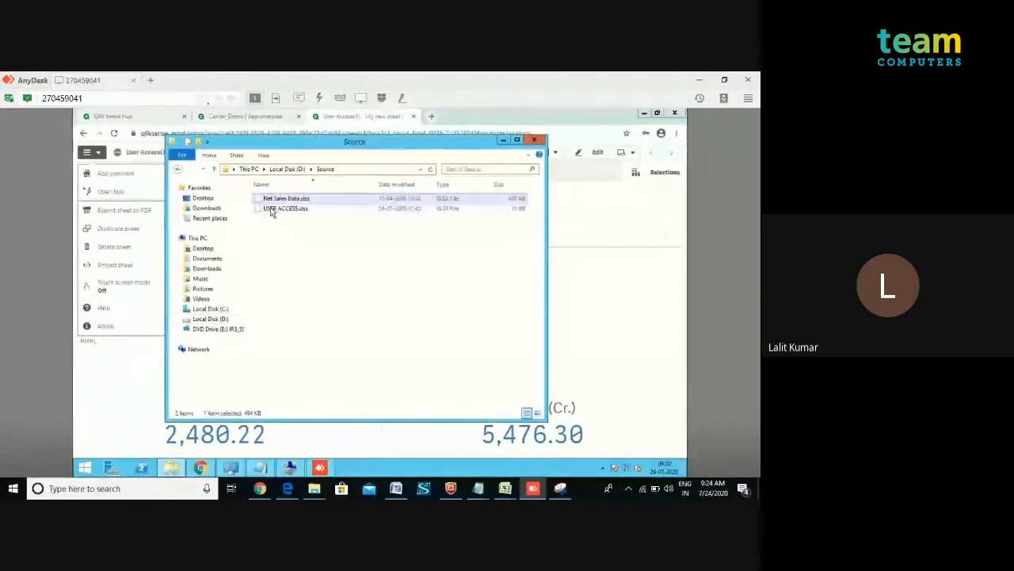
left_click(270, 210, "shift")
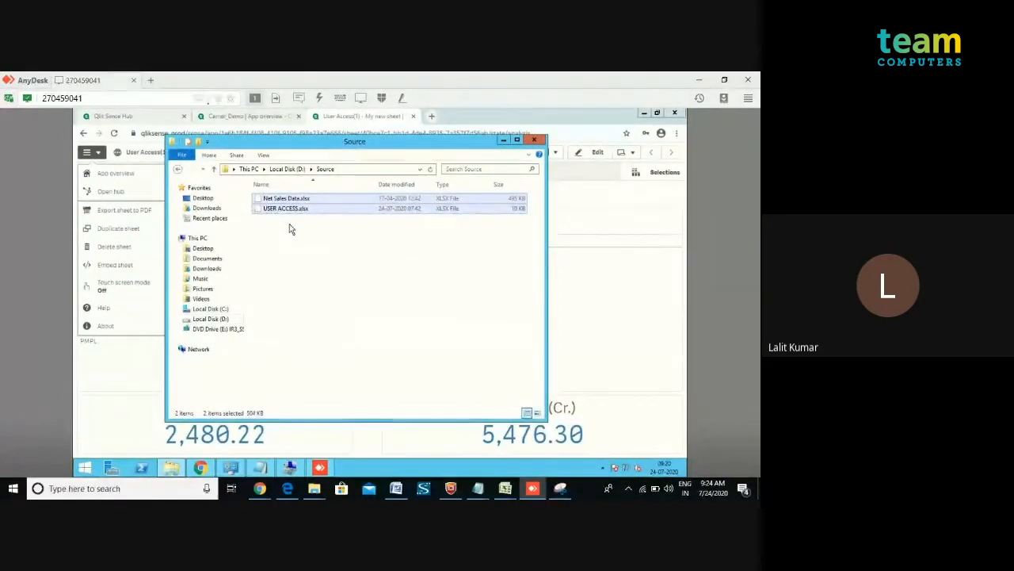
left_click(504, 141)
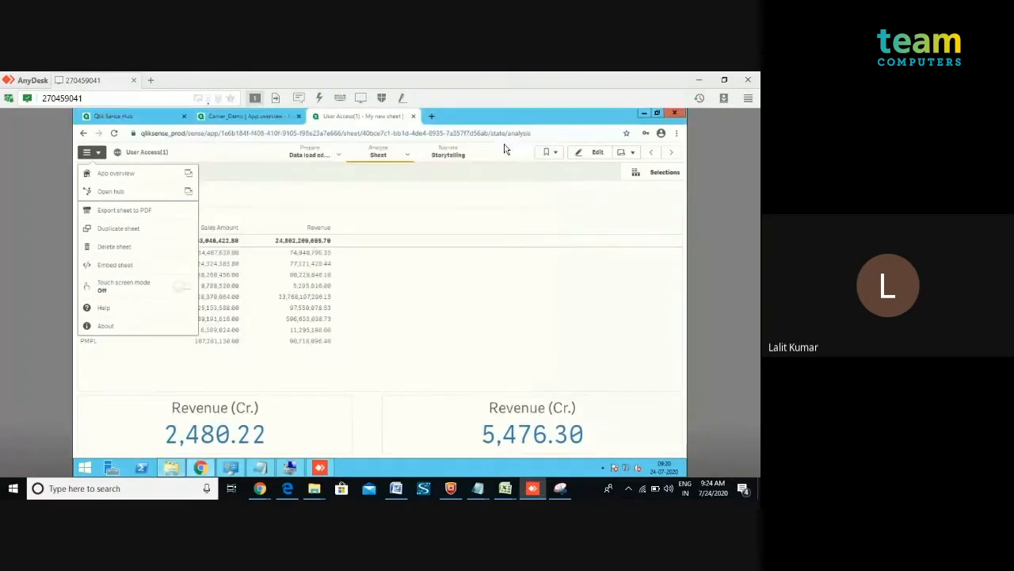
Try to paste the selected files onto the local desktop, choosing Copy and Replace for USER ACCESS.xlsx.
left_click(479, 257)
left_click(297, 462)
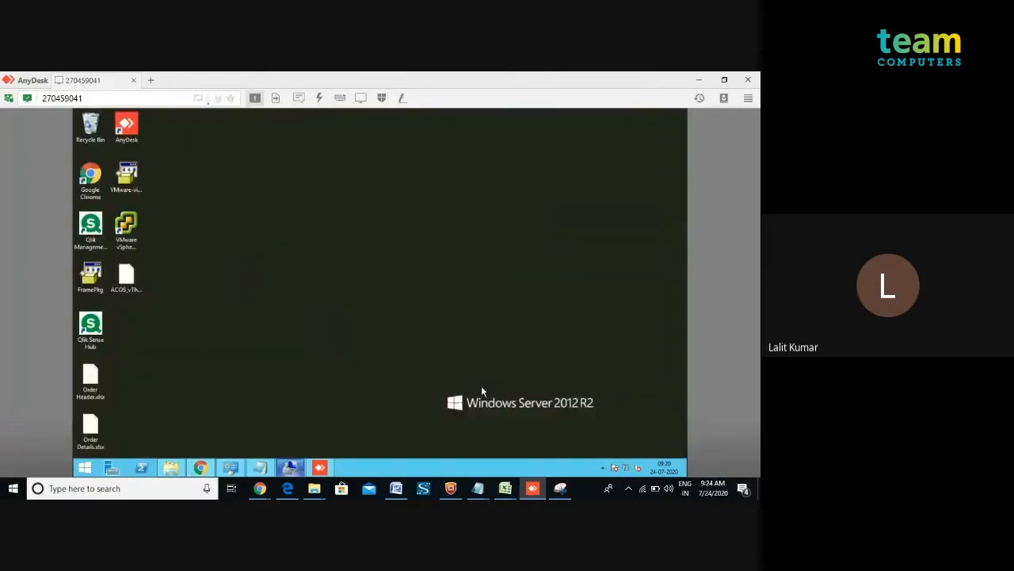
left_click(701, 80)
right_click(596, 330)
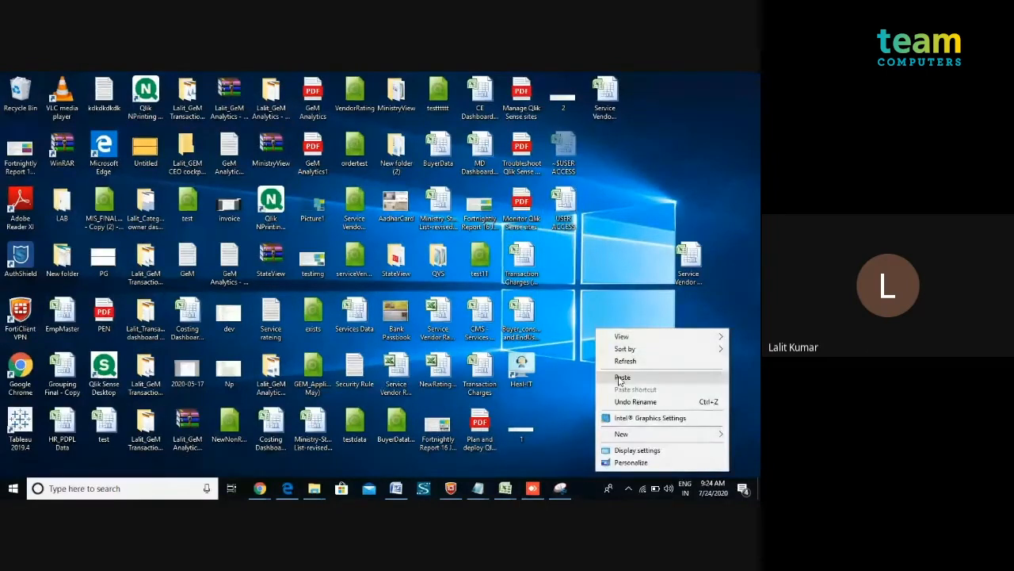
left_click(622, 378)
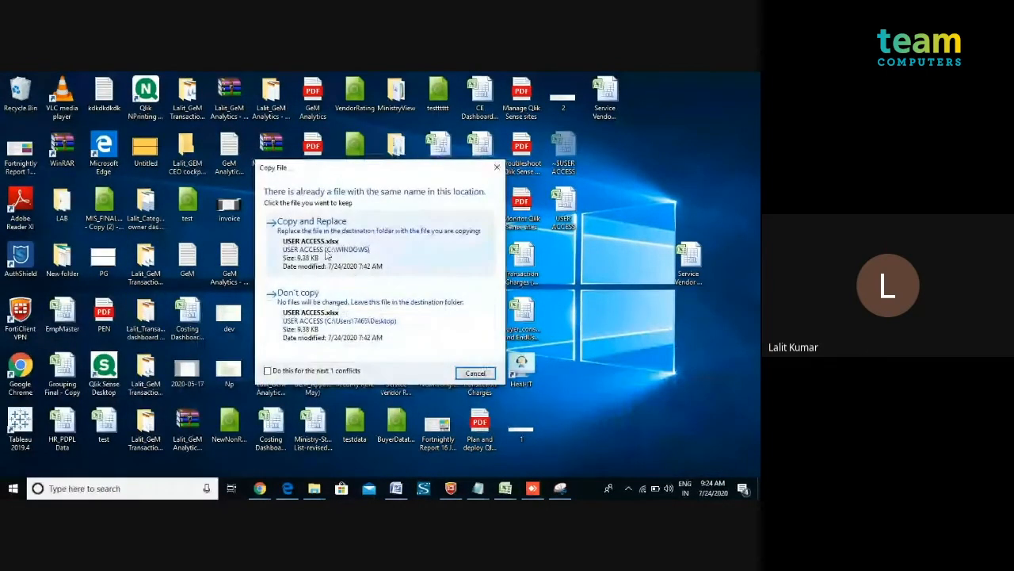
left_click(326, 254)
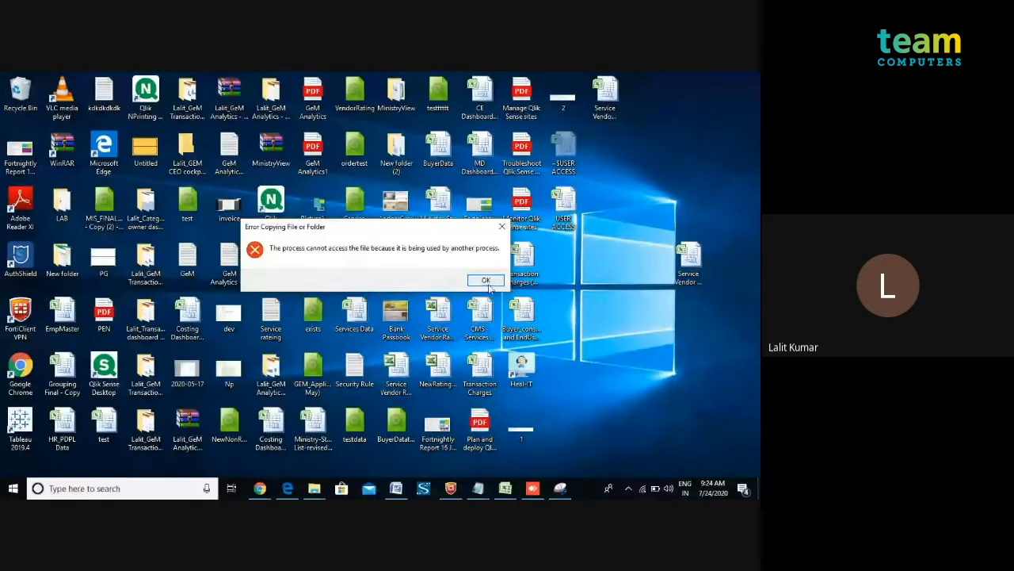
left_click(486, 283)
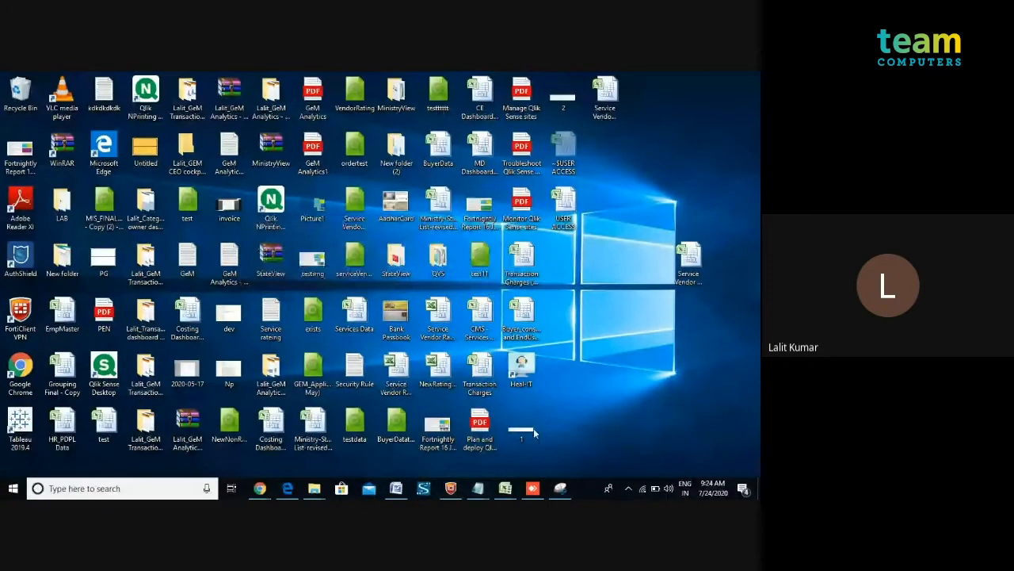
Switch to the Net Sales Data workbook and examine the values listed in the Company column filter.
mouse_move(505, 488)
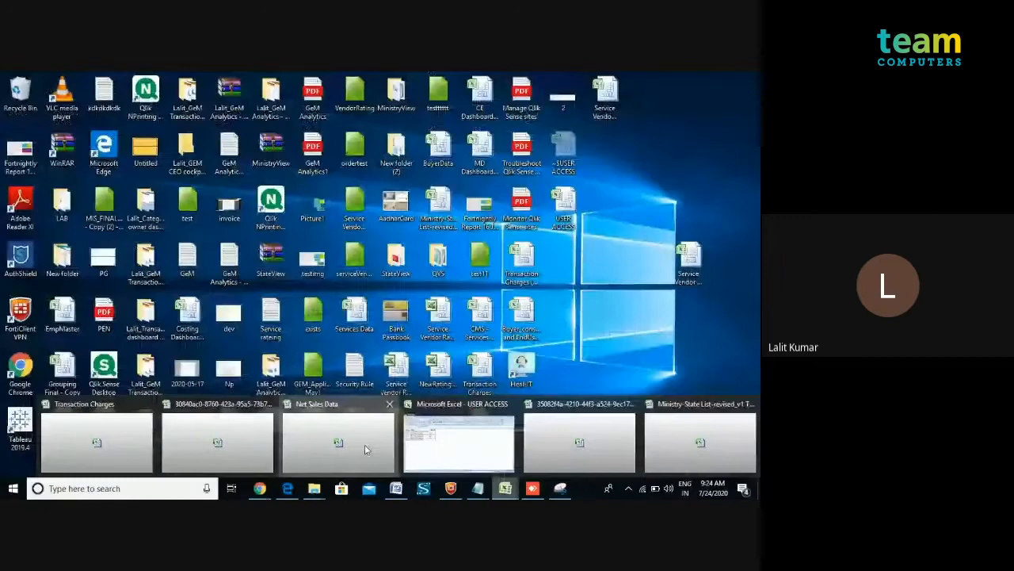
left_click(365, 450)
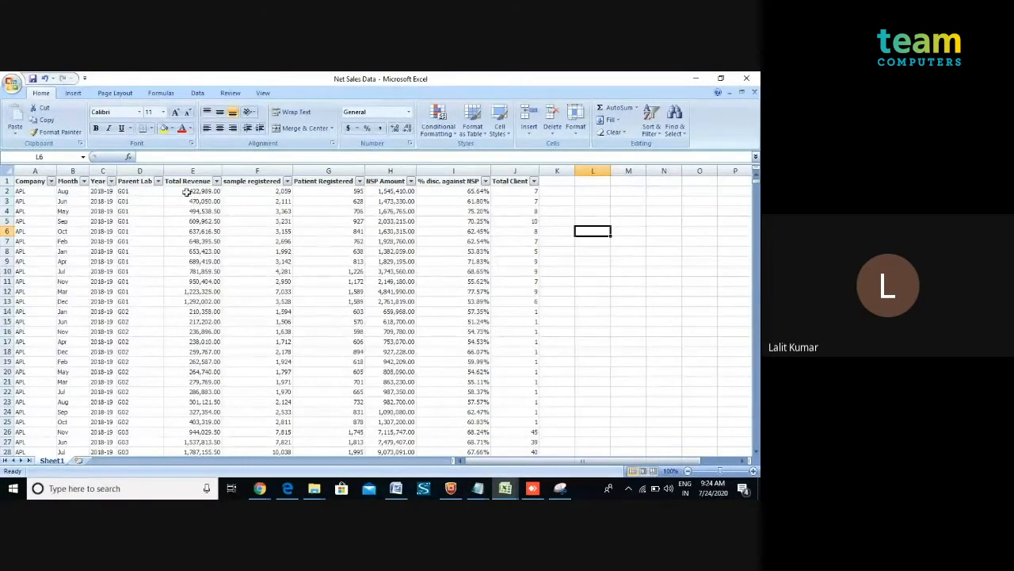
left_click(50, 181)
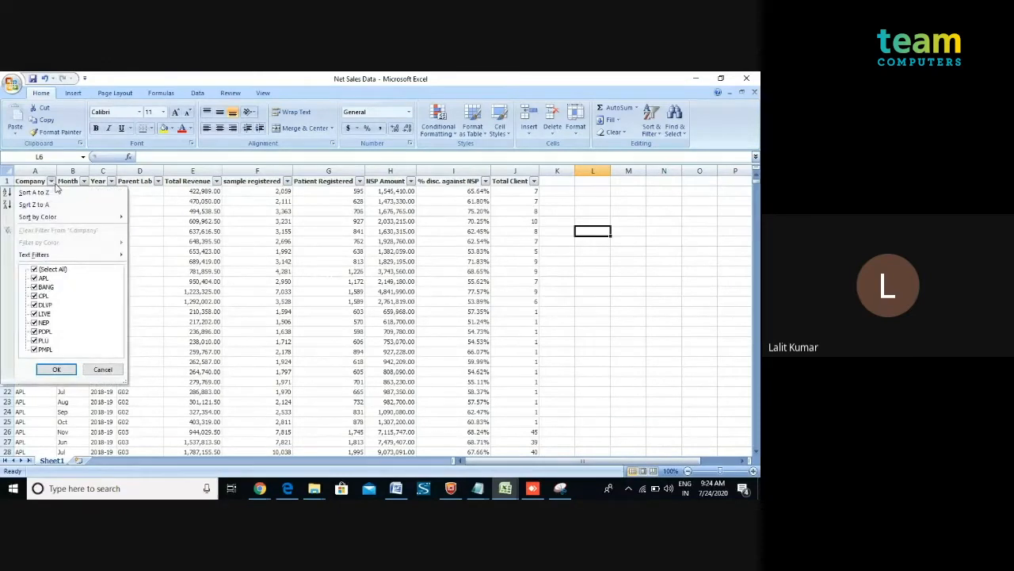
left_click(61, 374)
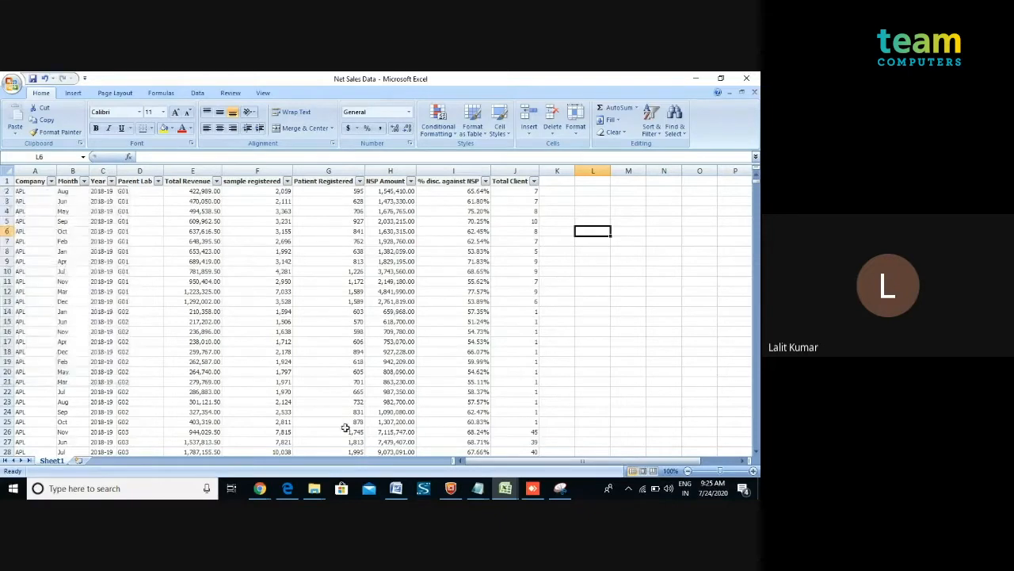
Switch to the remote server session, launch the Qlik Management Console and open its Users list.
left_click(533, 489)
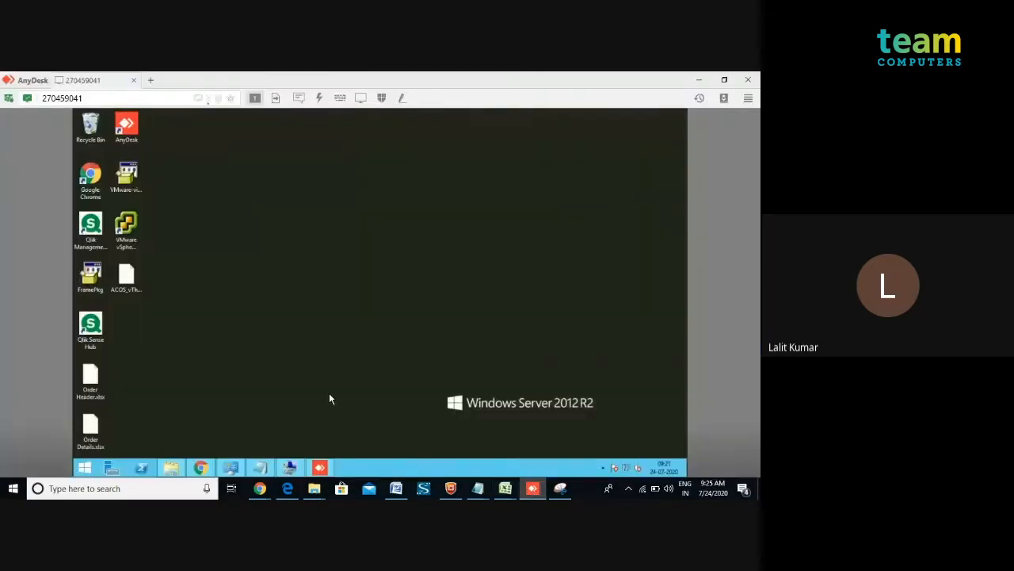
double_click(94, 238)
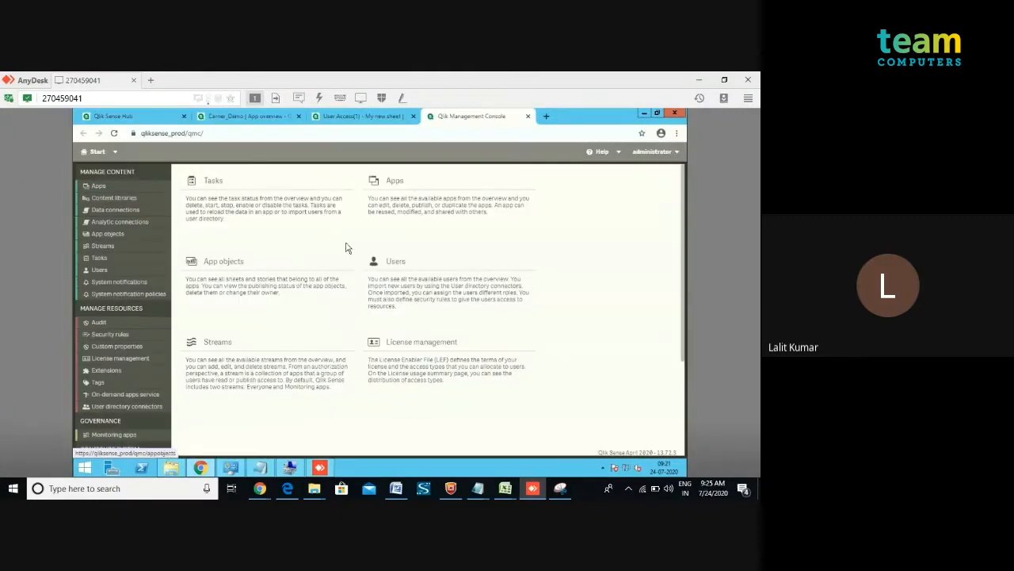
left_click(409, 282)
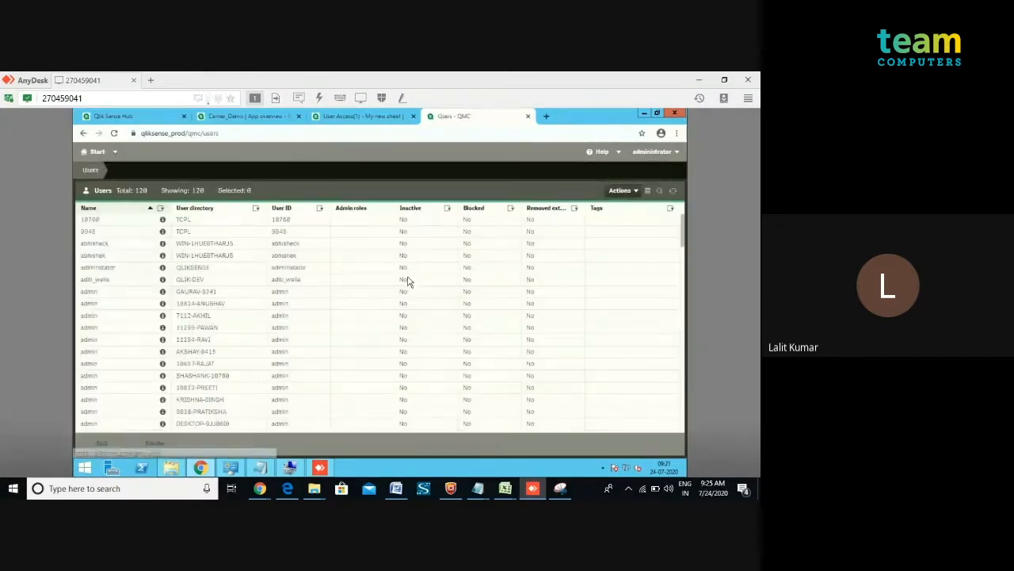
Filter the users list by the name test.
left_click(254, 210)
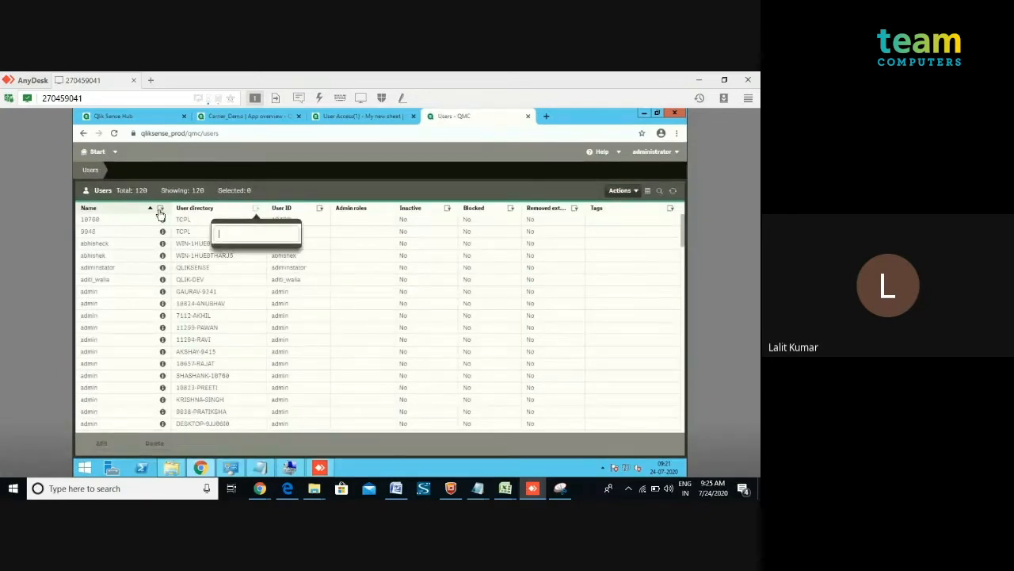
left_click(161, 210)
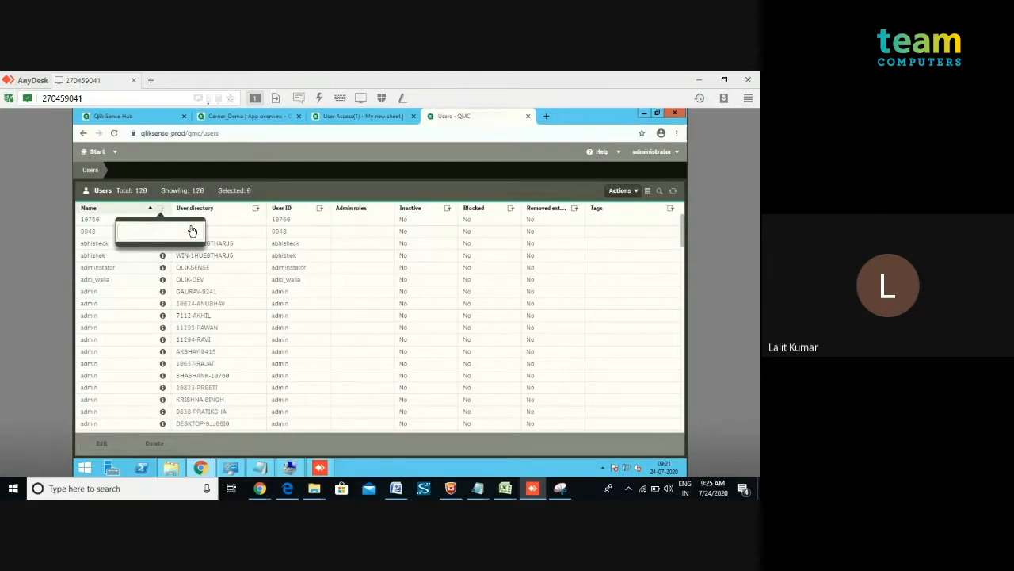
type("test")
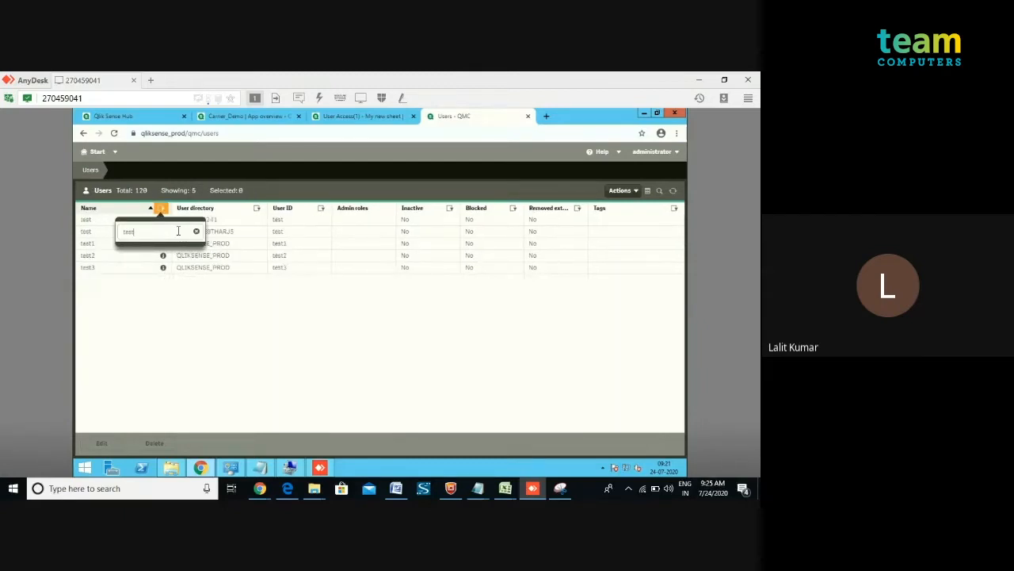
left_click(194, 343)
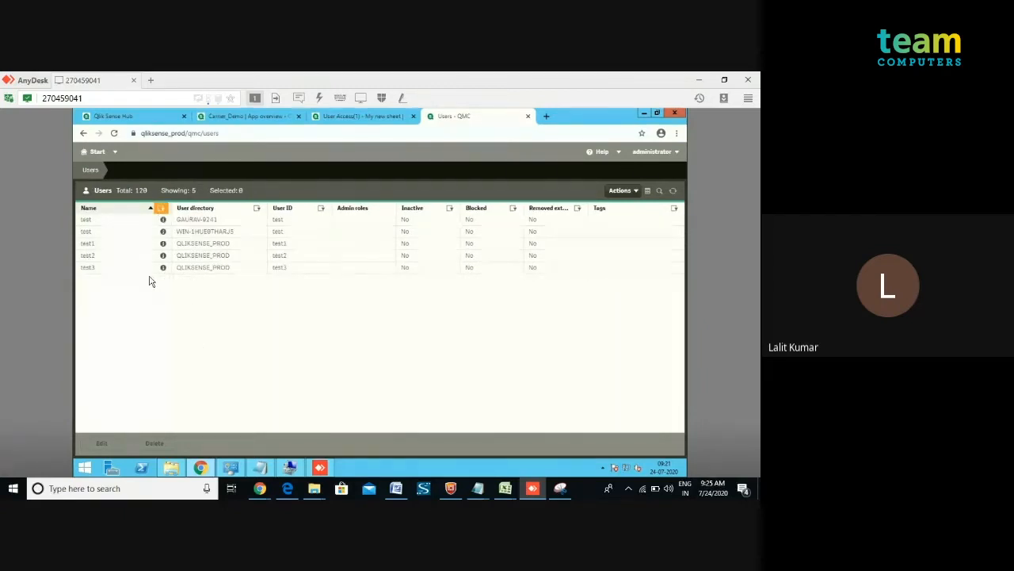
Additionally filter the users list by the user directory Qlik.
left_click(257, 208)
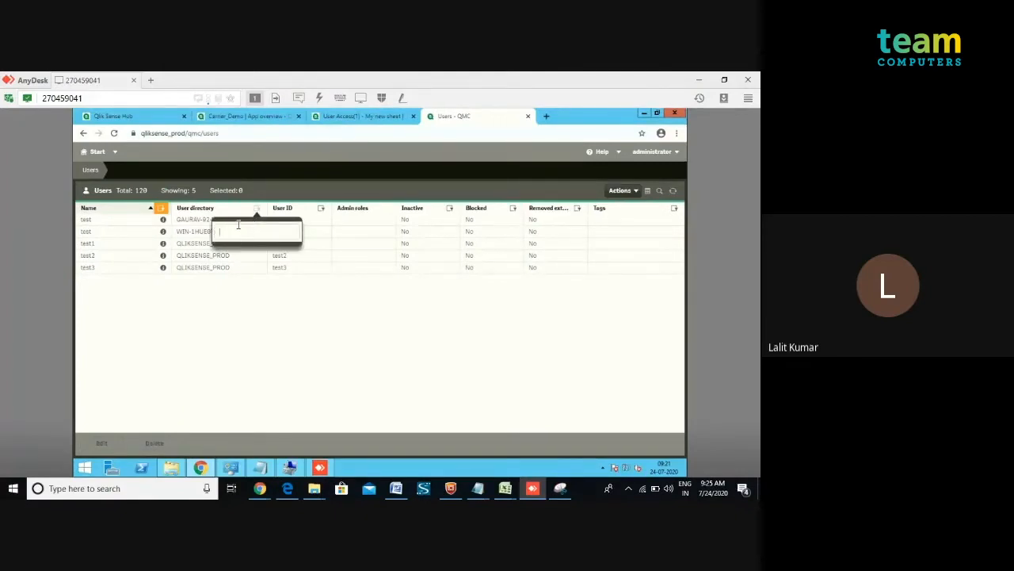
type("Qlik")
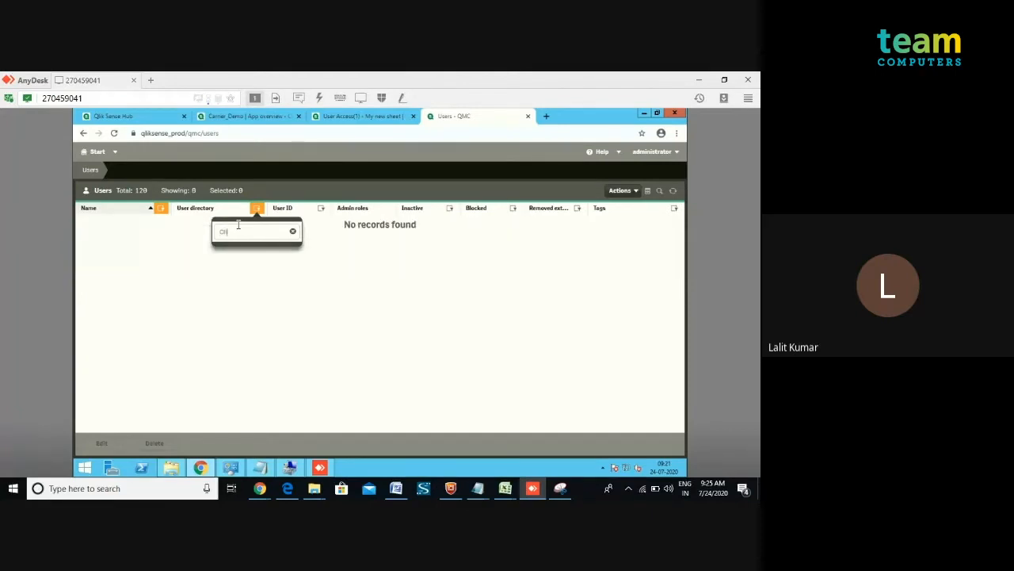
key("BackSpace")
key("BackSpace")
key("BackSpace")
type("Ql")
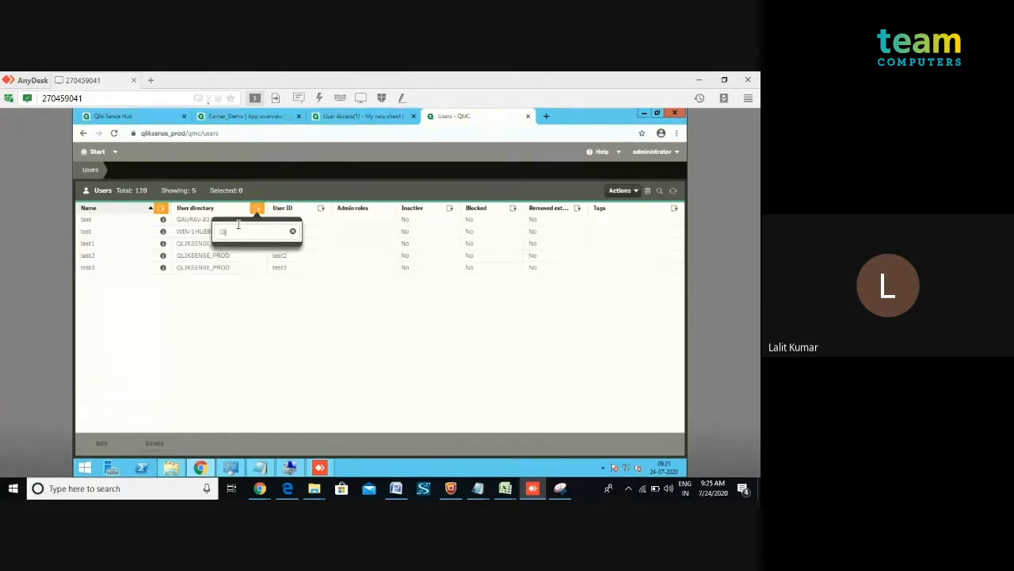
type("ik")
left_click(229, 284)
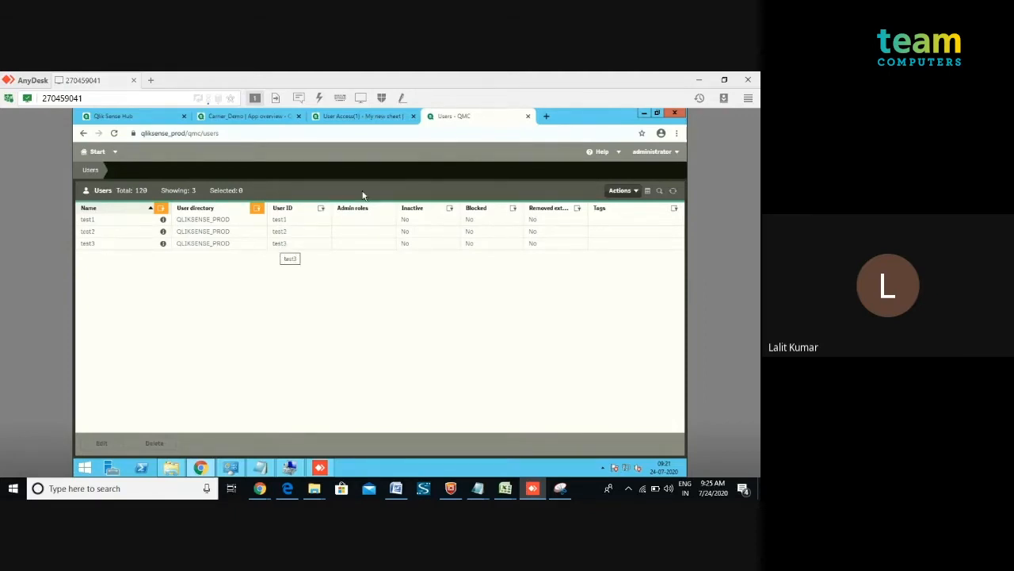
Open the User Access(1) data load editor and comment out the Section Access block through section application.
left_click(346, 119)
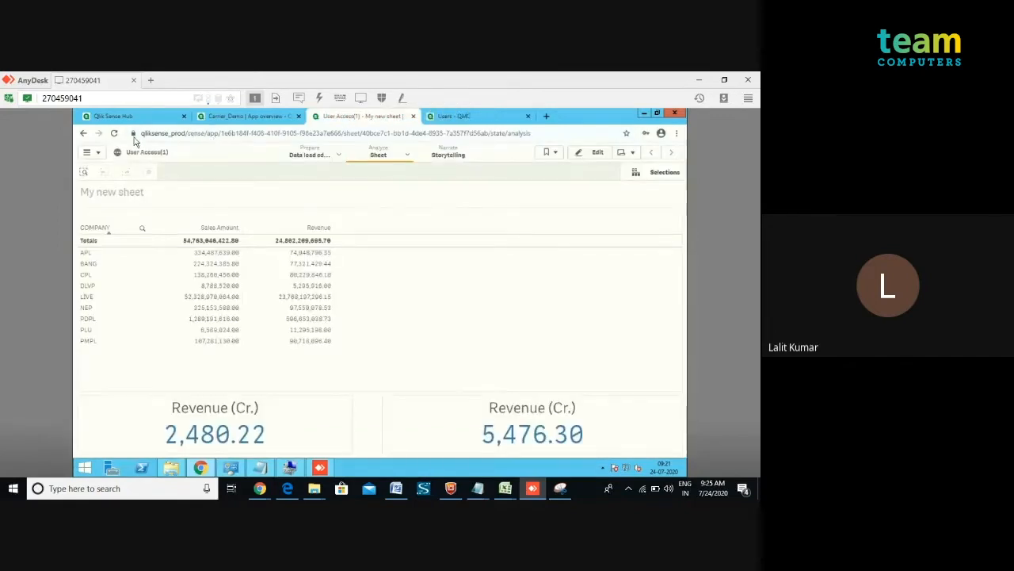
left_click(102, 158)
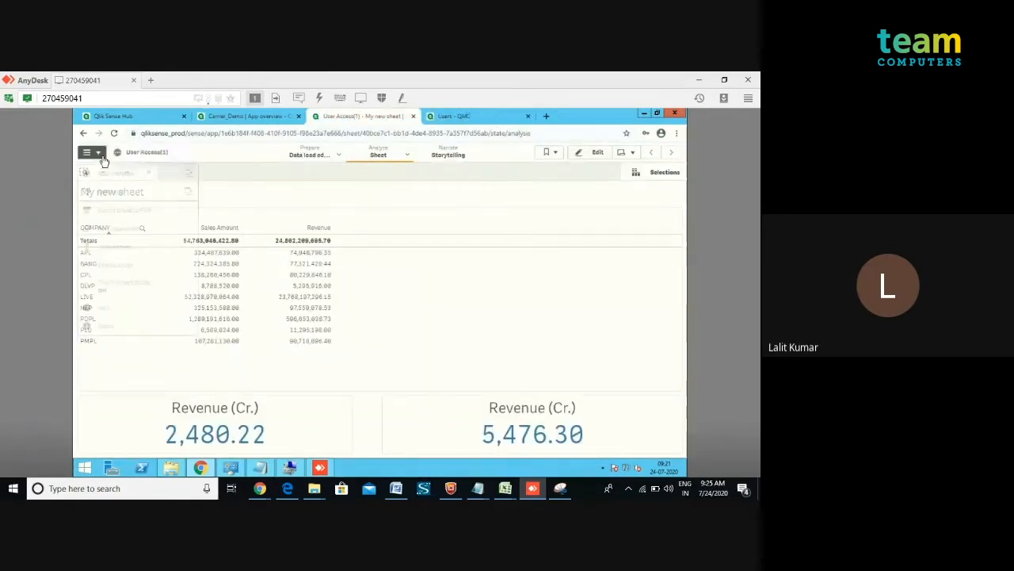
left_click(340, 156)
left_click(294, 194)
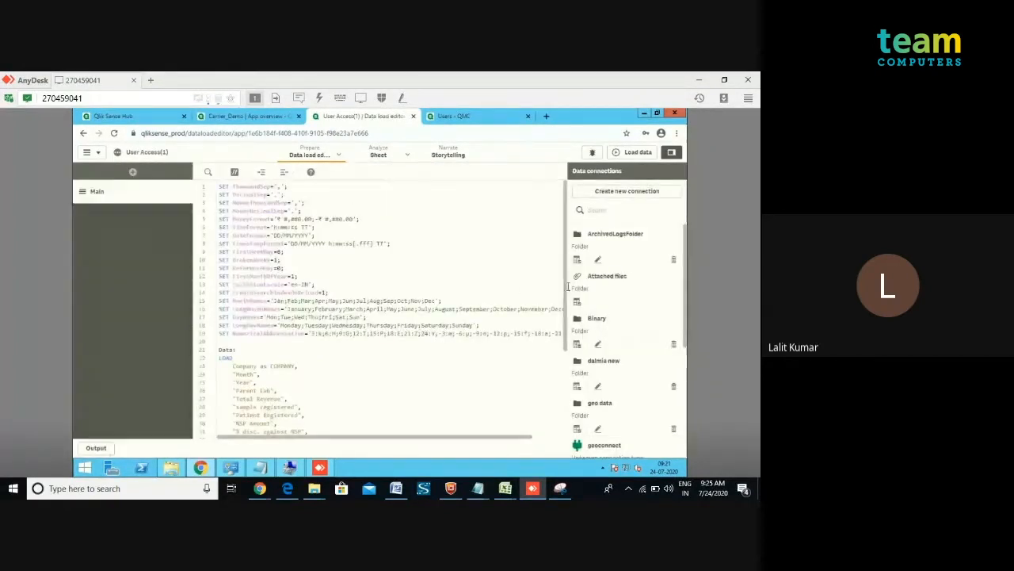
scroll(552, 372, "down", 5)
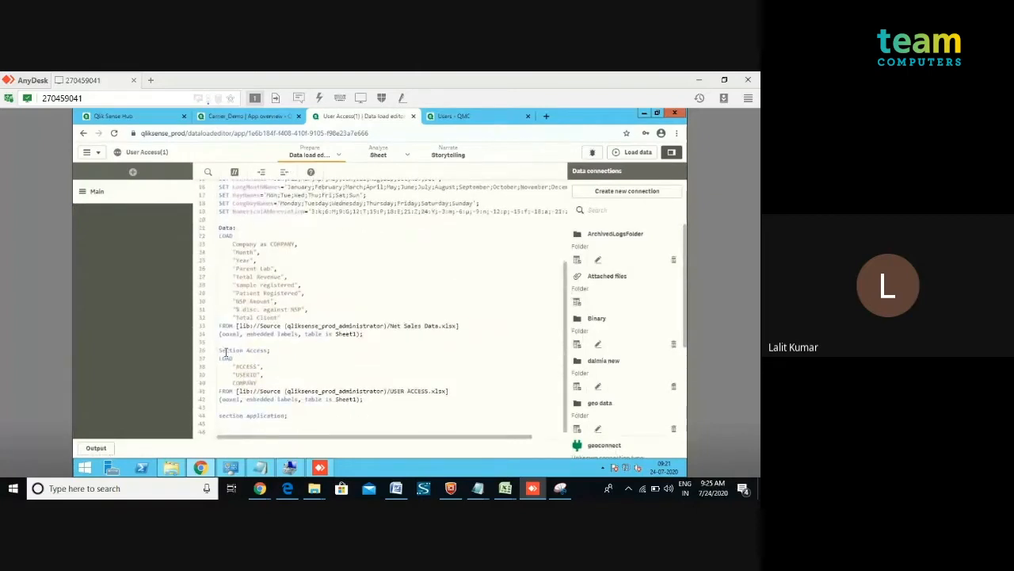
left_click_drag(220, 351, 325, 425)
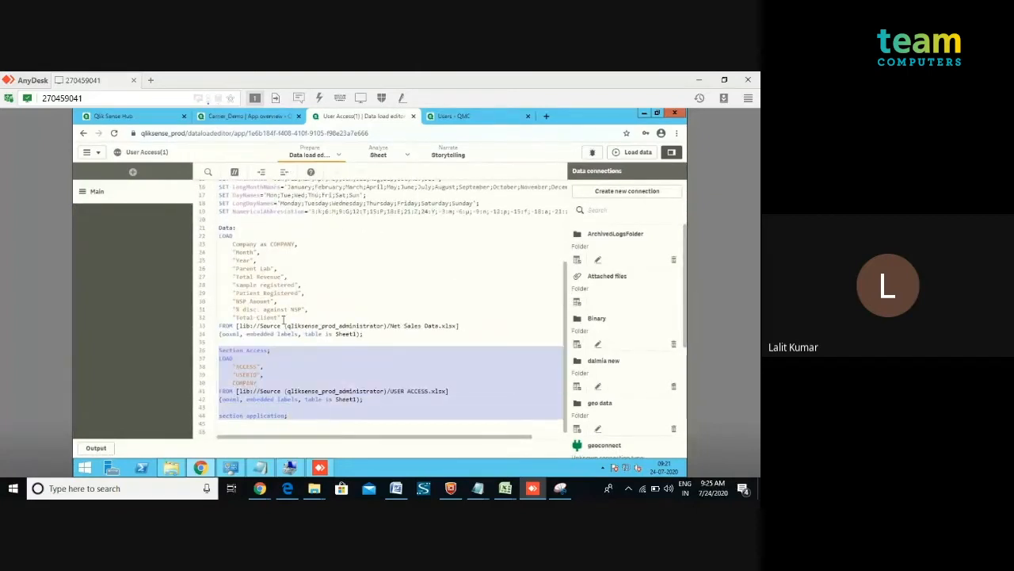
left_click(234, 172)
left_click(369, 289)
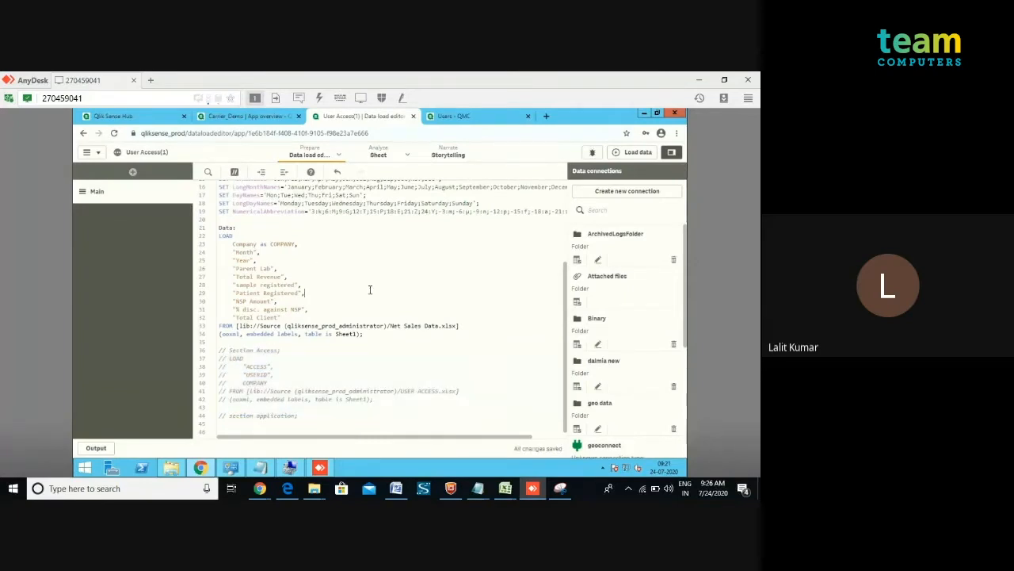
Reload the app data, close the load progress dialog and return to the sheet.
left_click(634, 153)
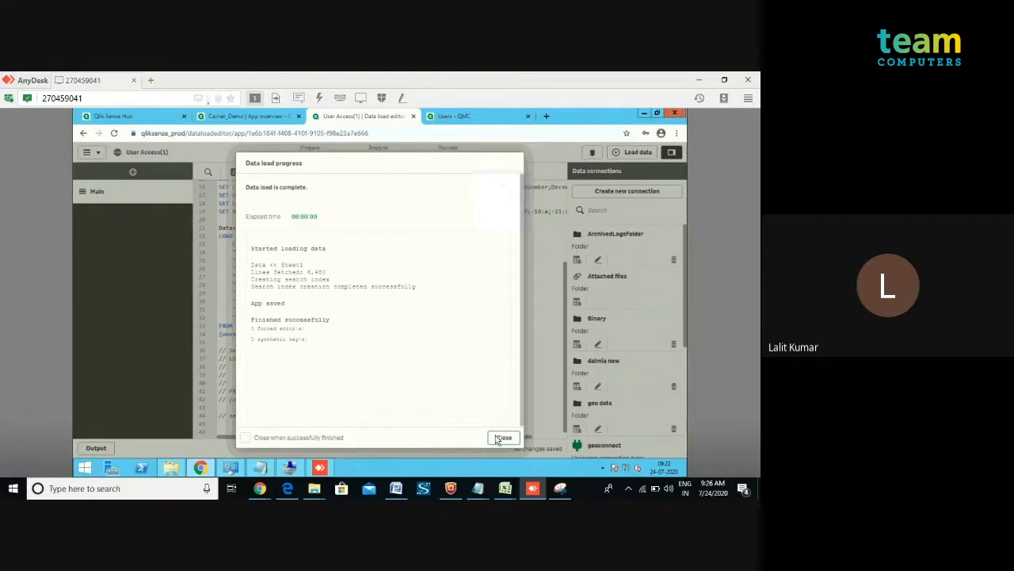
left_click(504, 439)
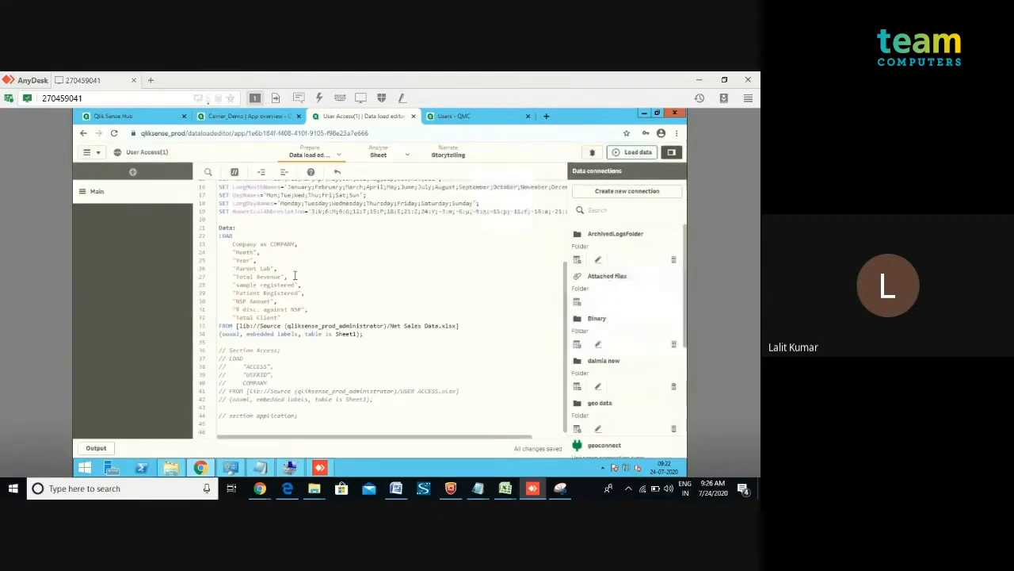
left_click(382, 156)
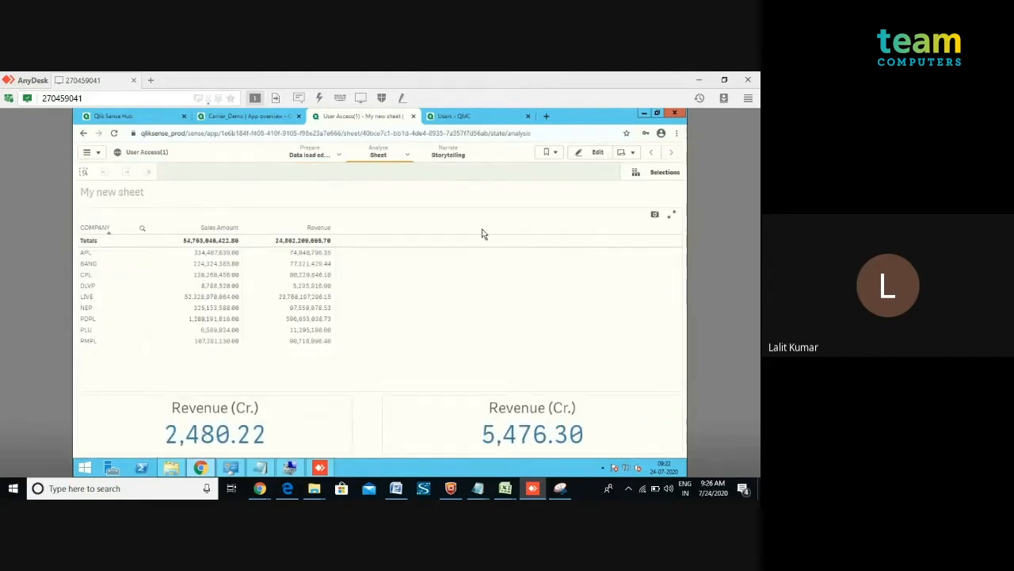
Edit My new sheet and relabel the second KPI's measure as Sales (Cr.), then finish editing.
left_click(590, 153)
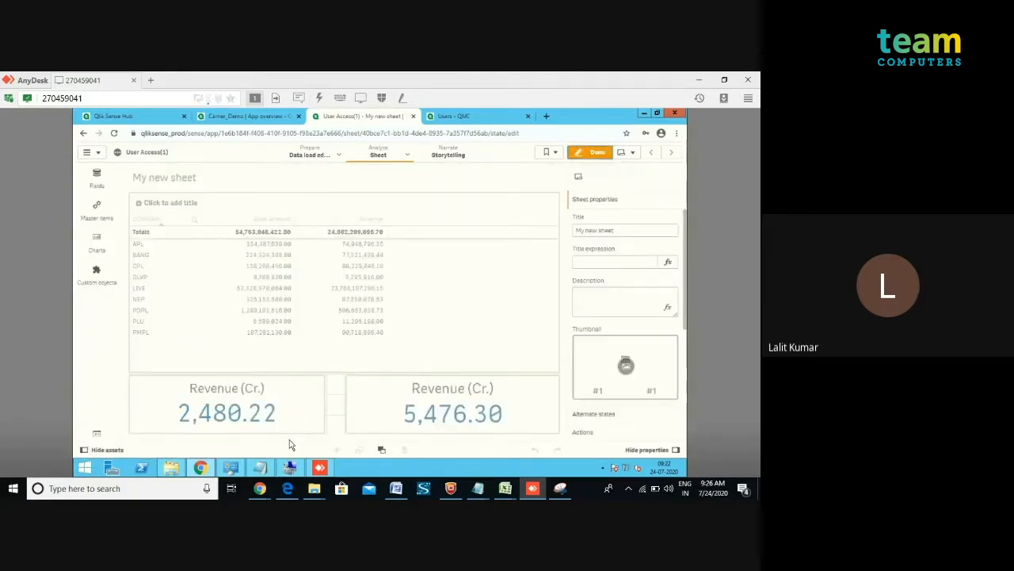
left_click(429, 418)
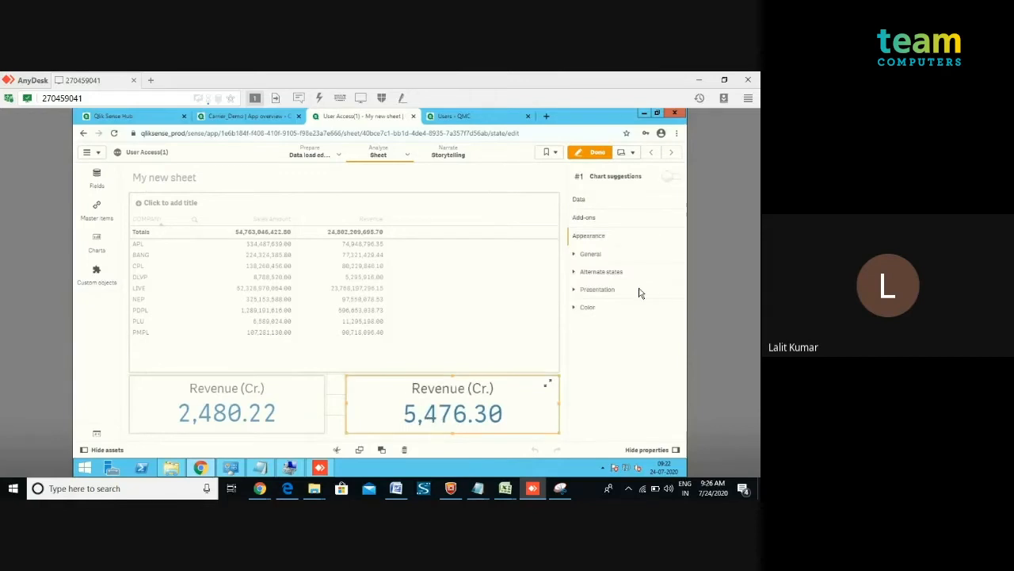
left_click(592, 201)
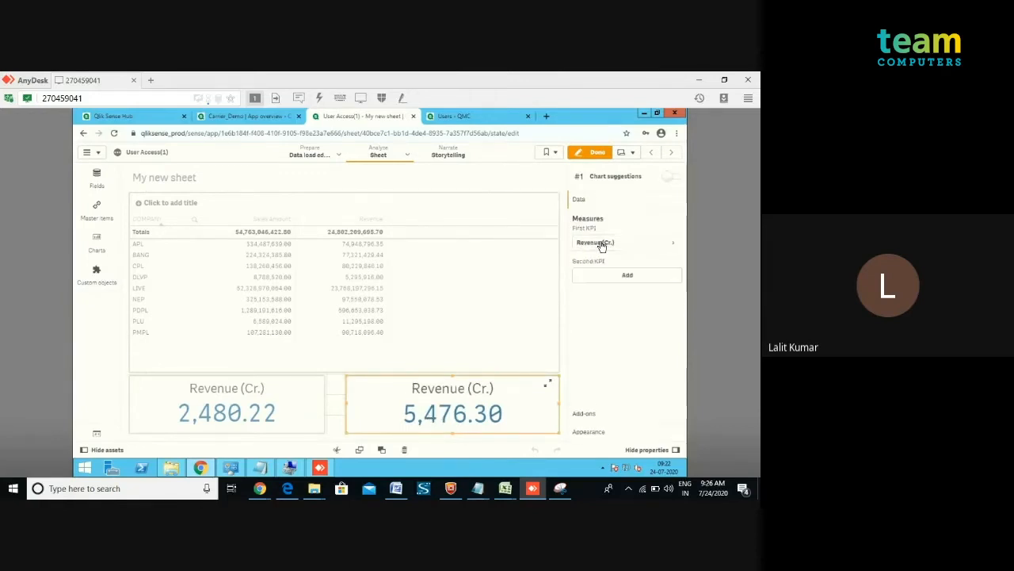
left_click(601, 244)
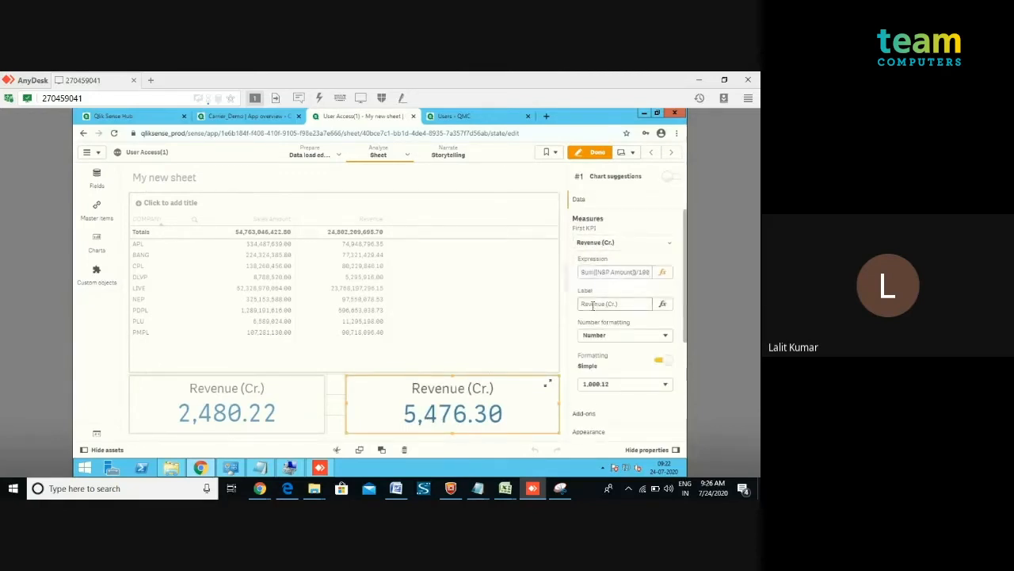
double_click(594, 305)
key("BackSpace")
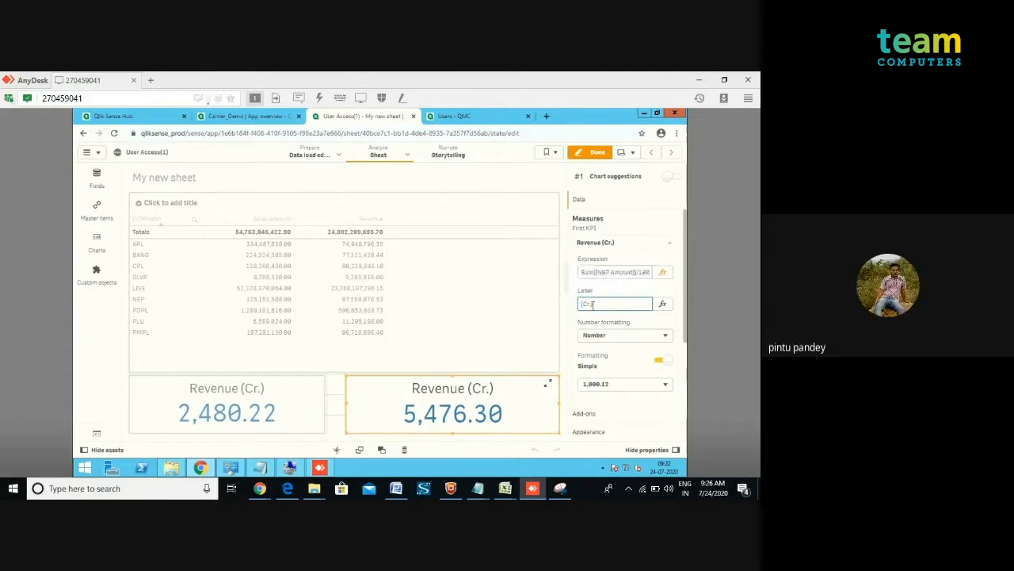
type("Sales")
left_click(590, 155)
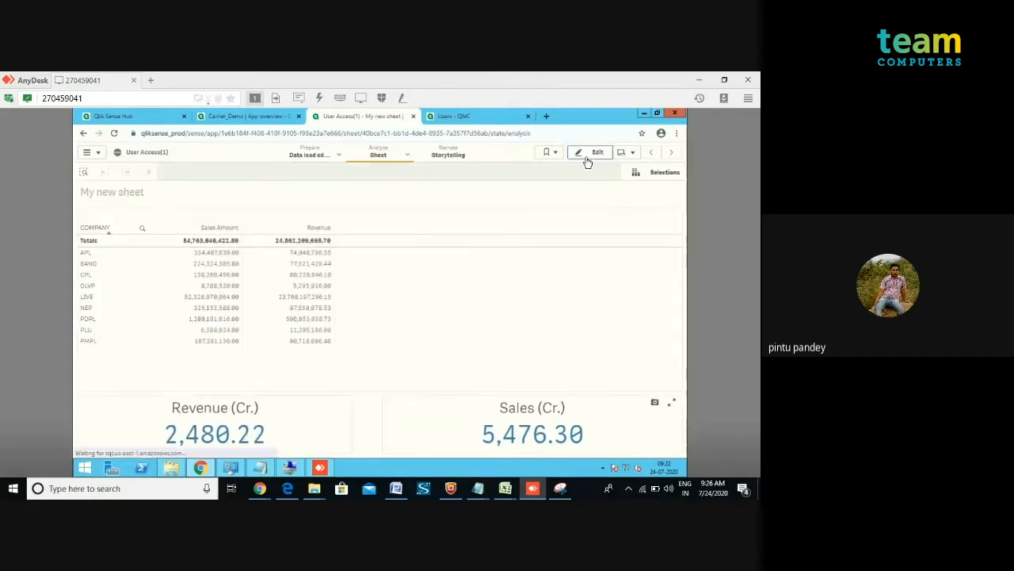
Return to the management console and view the user directory connectors page before going back to the start page.
left_click(450, 116)
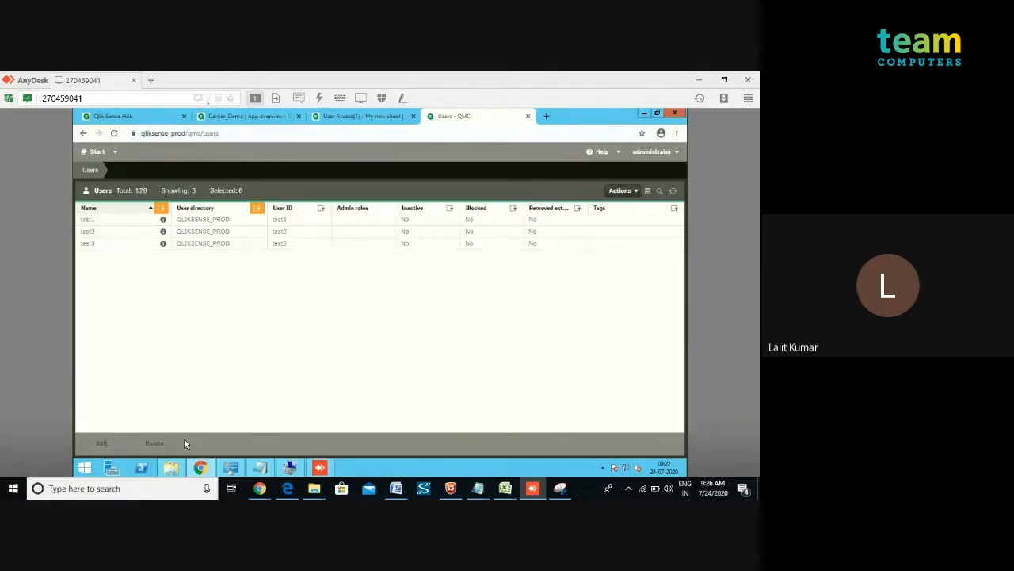
mouse_move(171, 466)
left_click(92, 152)
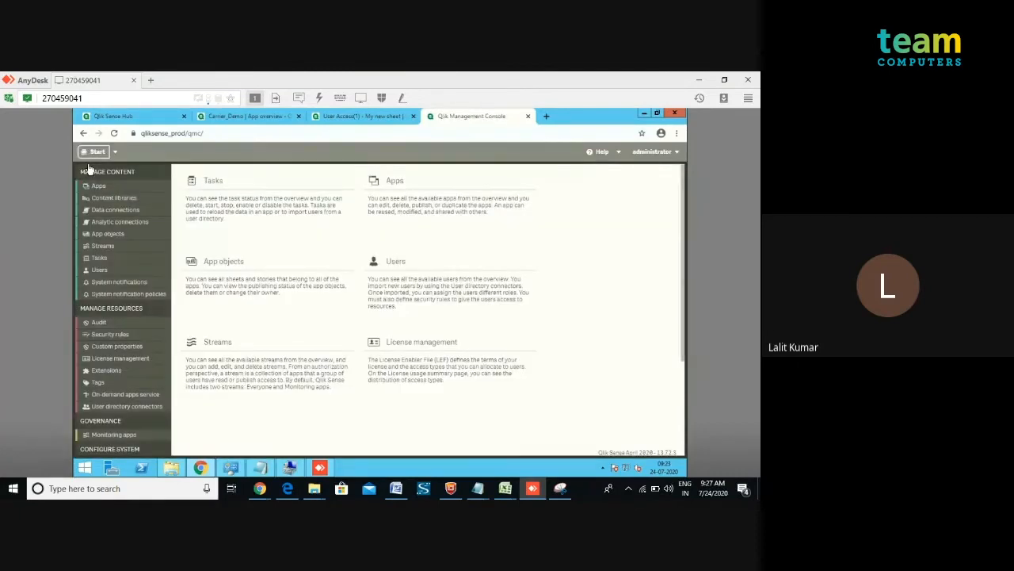
left_click(127, 406)
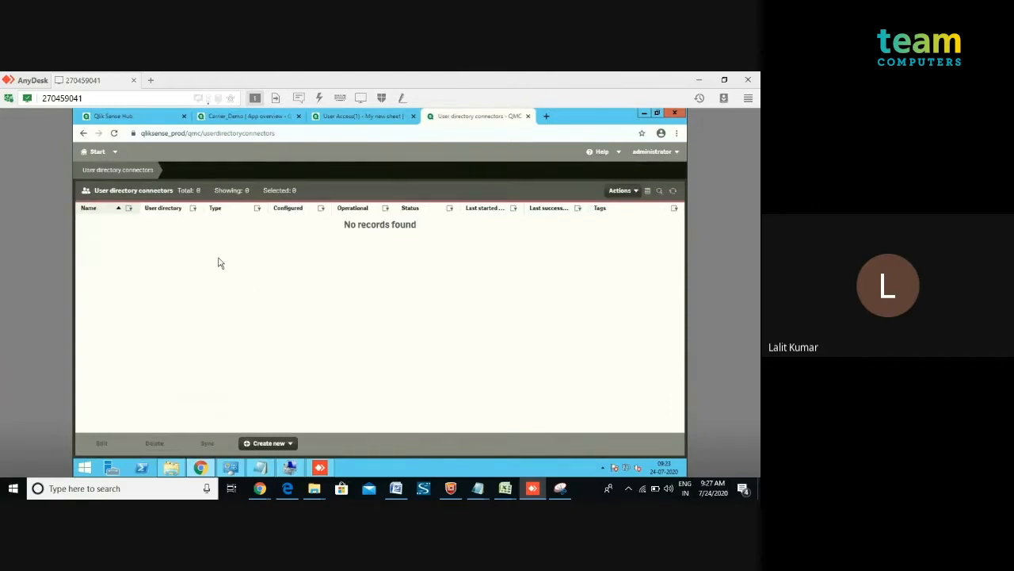
left_click(96, 153)
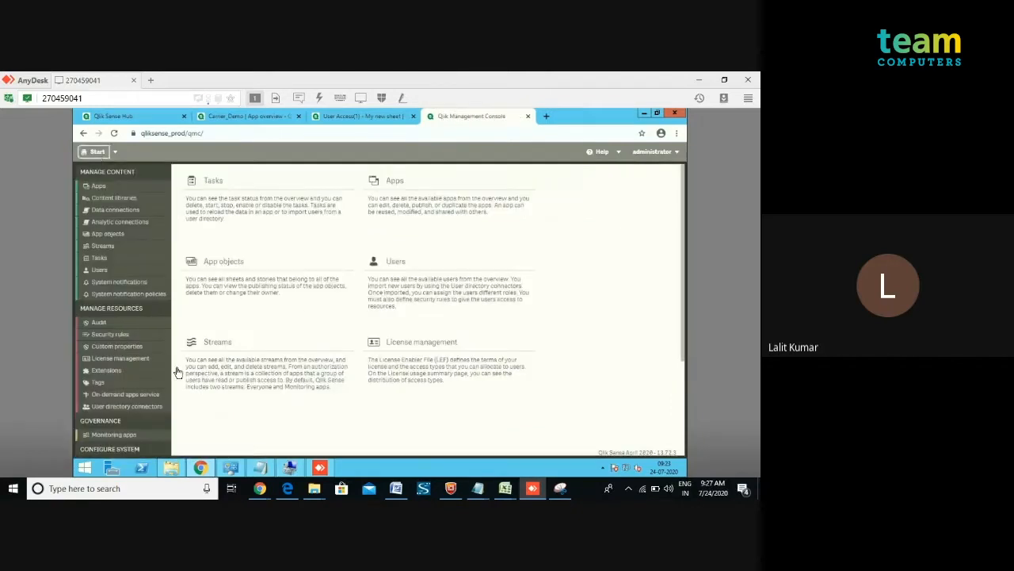
Open Computer Management, view the local users under Local Users and Groups, and close it.
right_click(85, 470)
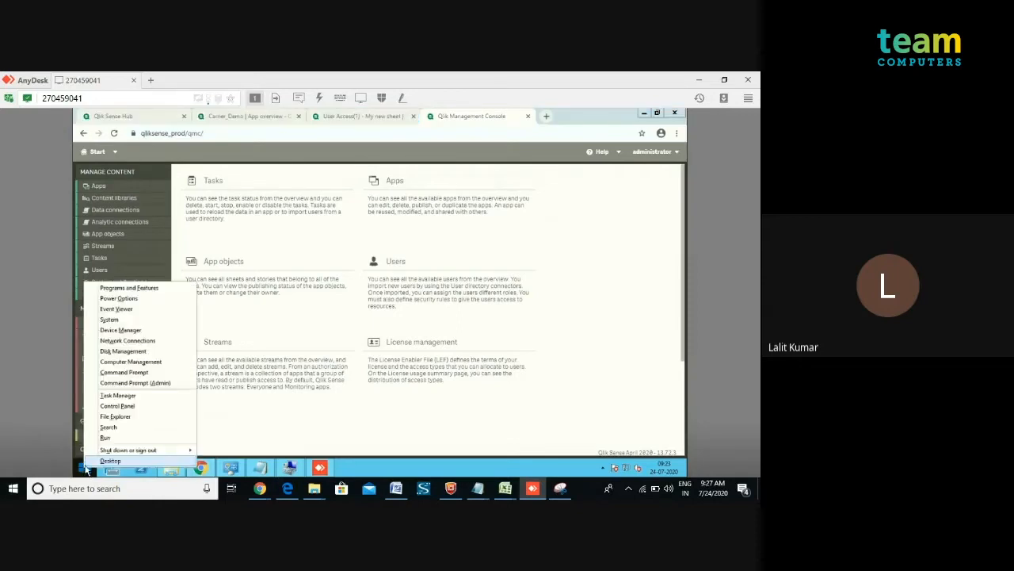
left_click(125, 362)
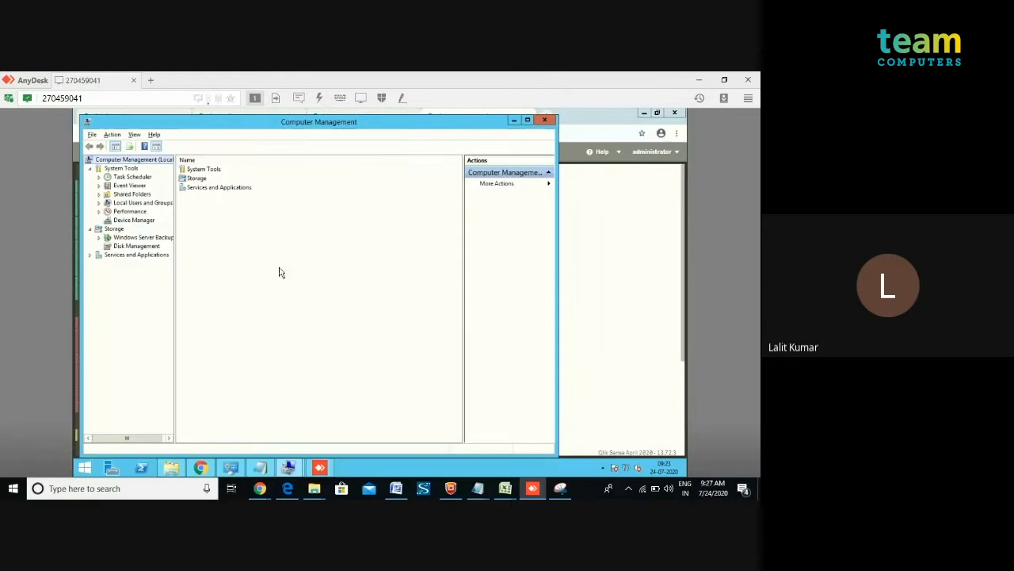
double_click(140, 203)
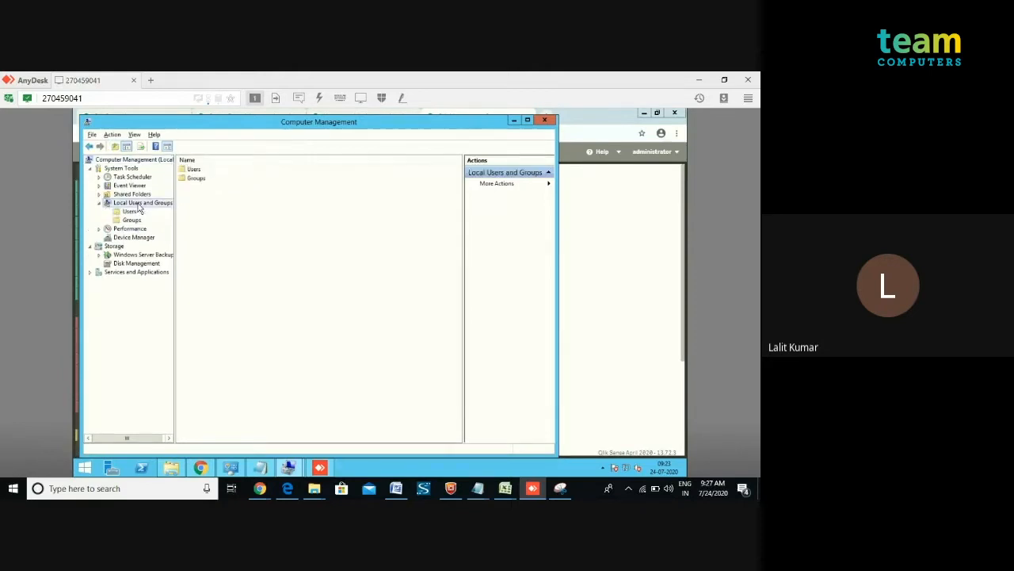
double_click(194, 170)
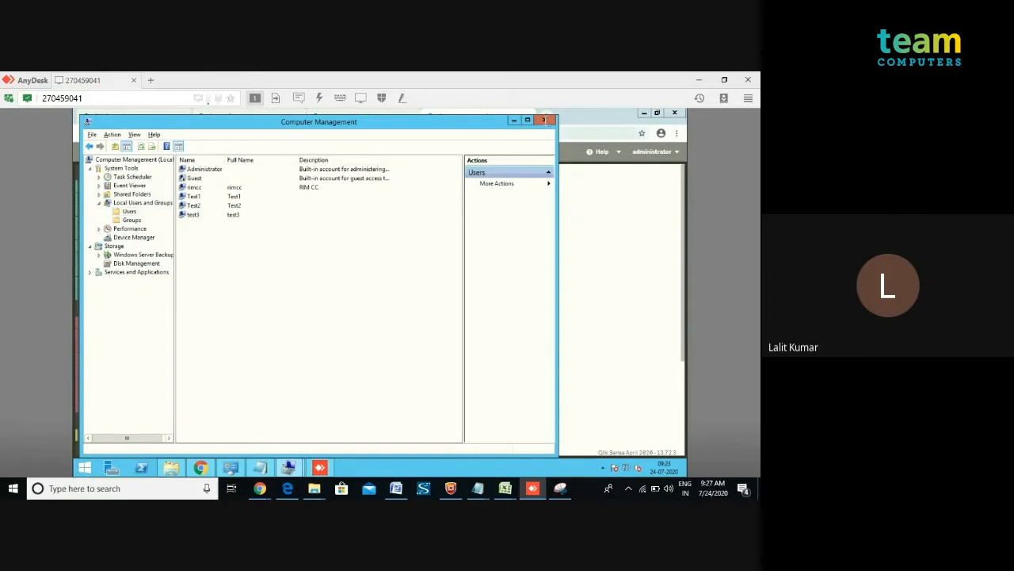
left_click(544, 120)
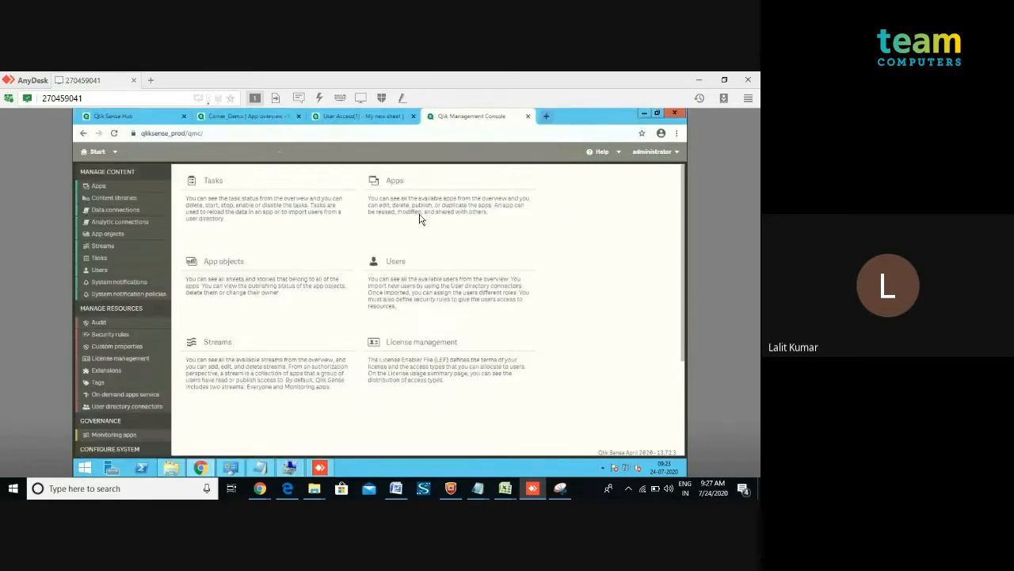
View the users list in the management console, then switch back to the User Access app sheet.
left_click(403, 283)
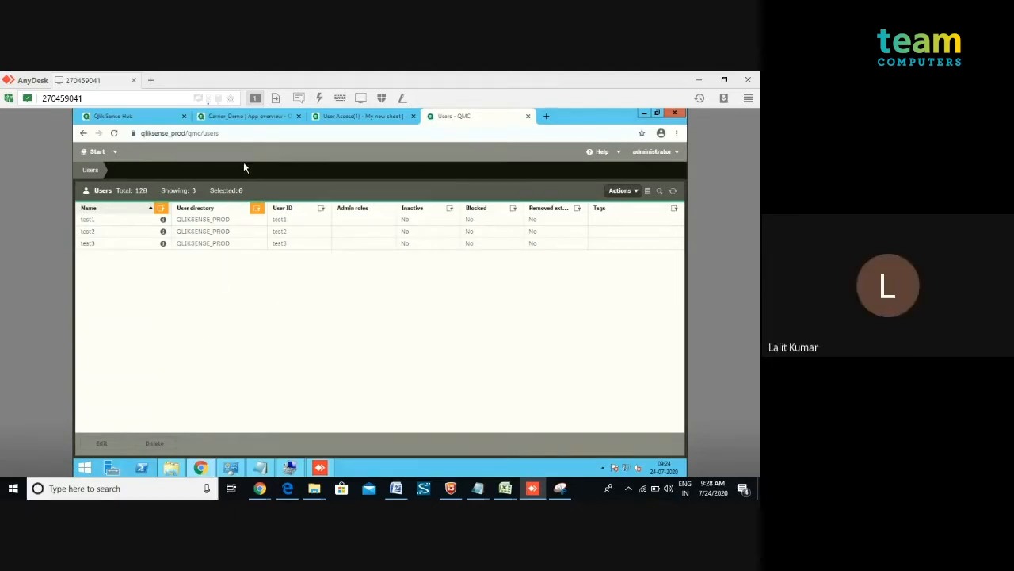
left_click(347, 117)
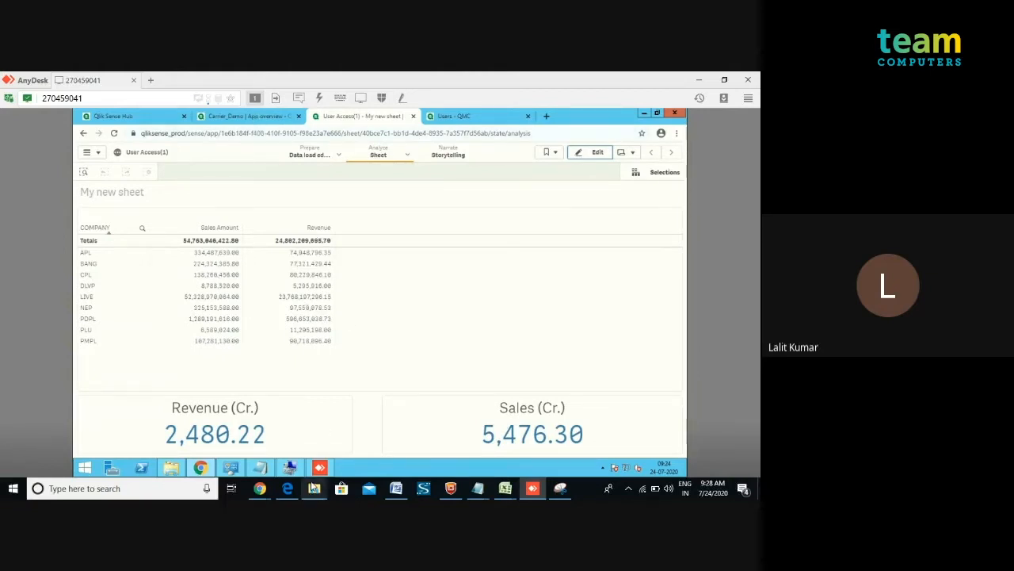
Switch to the local desktop and open the USER ACCESS workbook in Excel as read-only.
key("super+d")
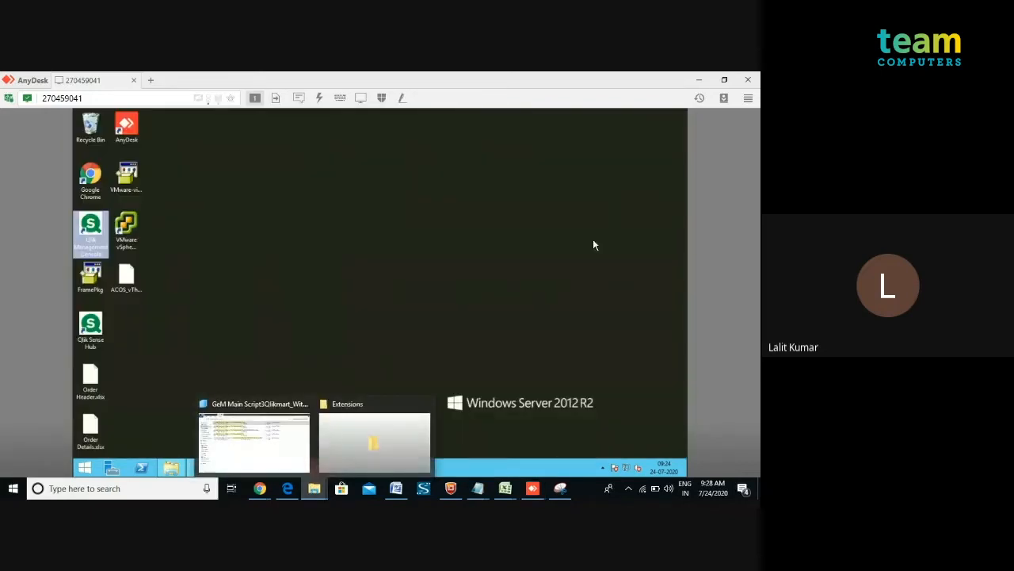
left_click(696, 80)
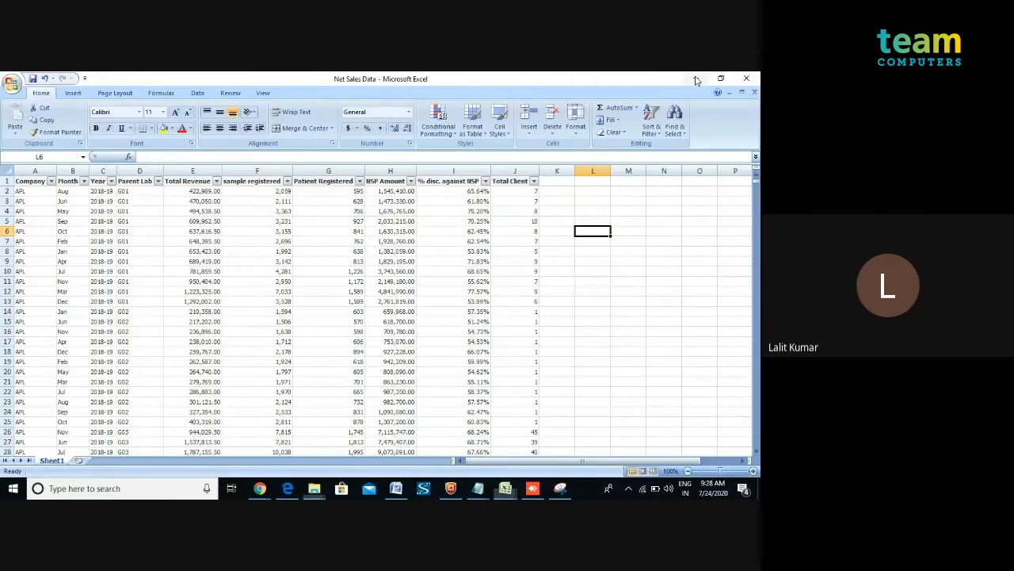
left_click(696, 80)
key("alt+Tab")
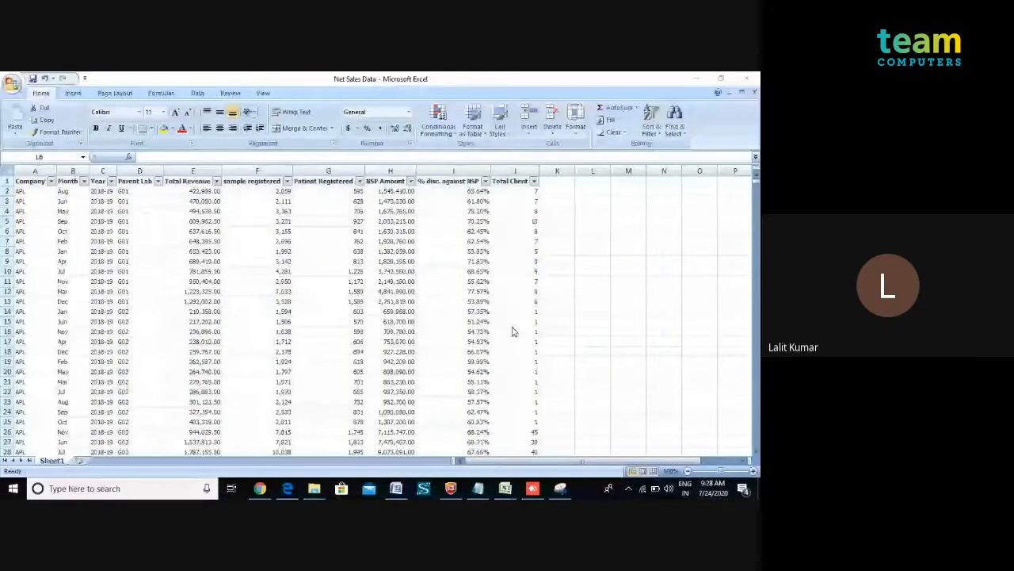
mouse_move(505, 488)
left_click(471, 448)
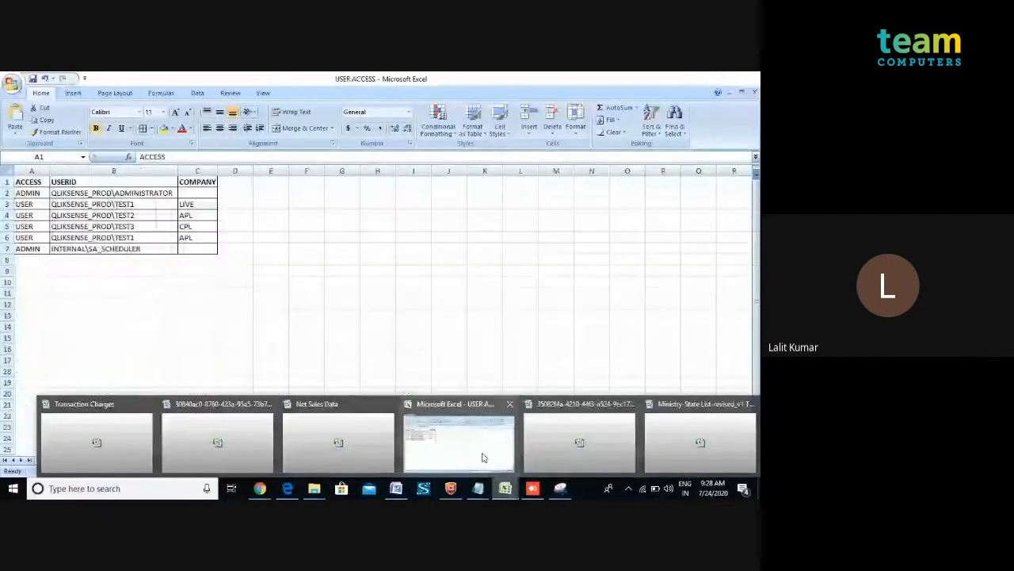
left_click(310, 344)
left_click(505, 488)
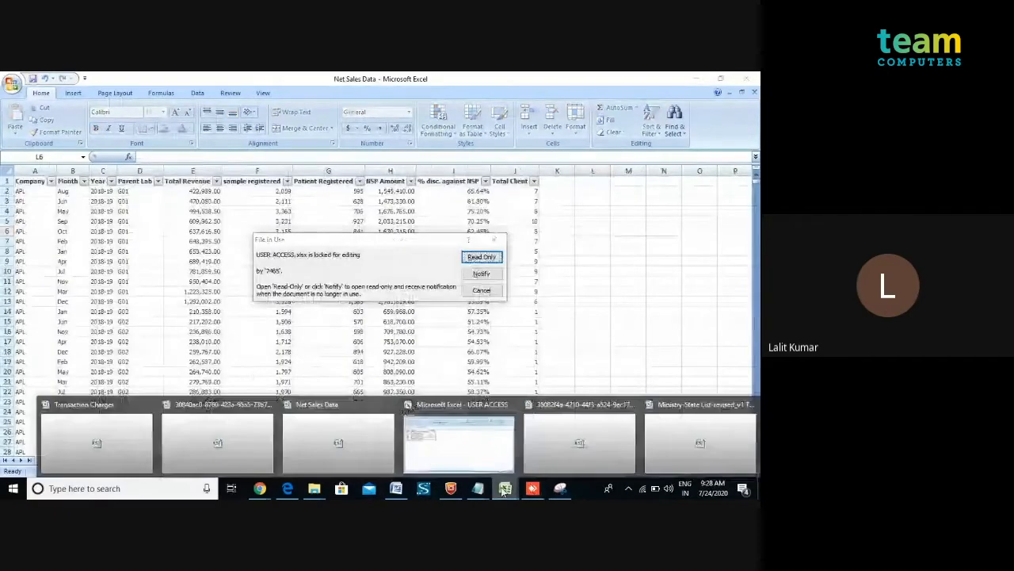
left_click(479, 256)
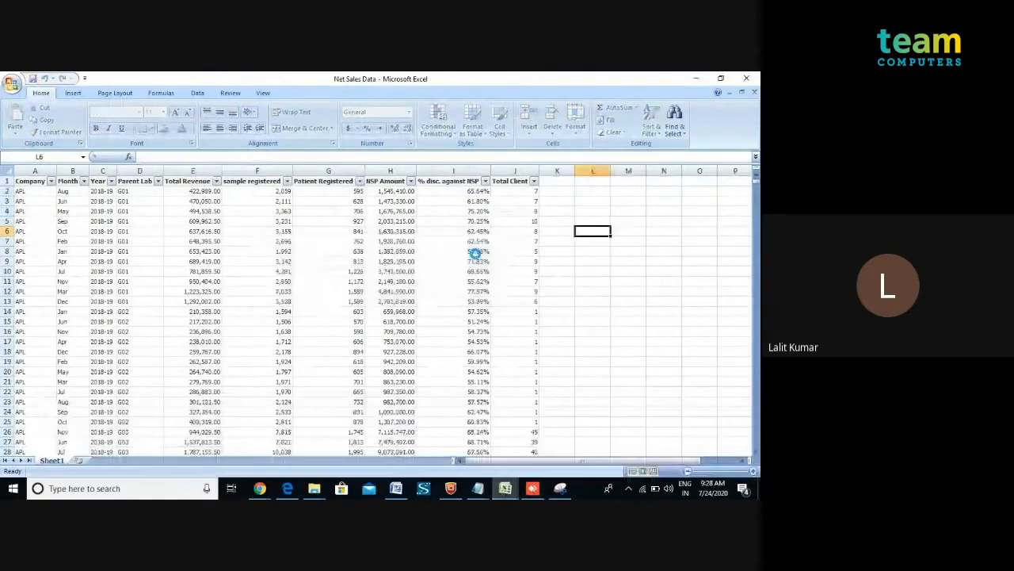
left_click(378, 282)
left_click(35, 180)
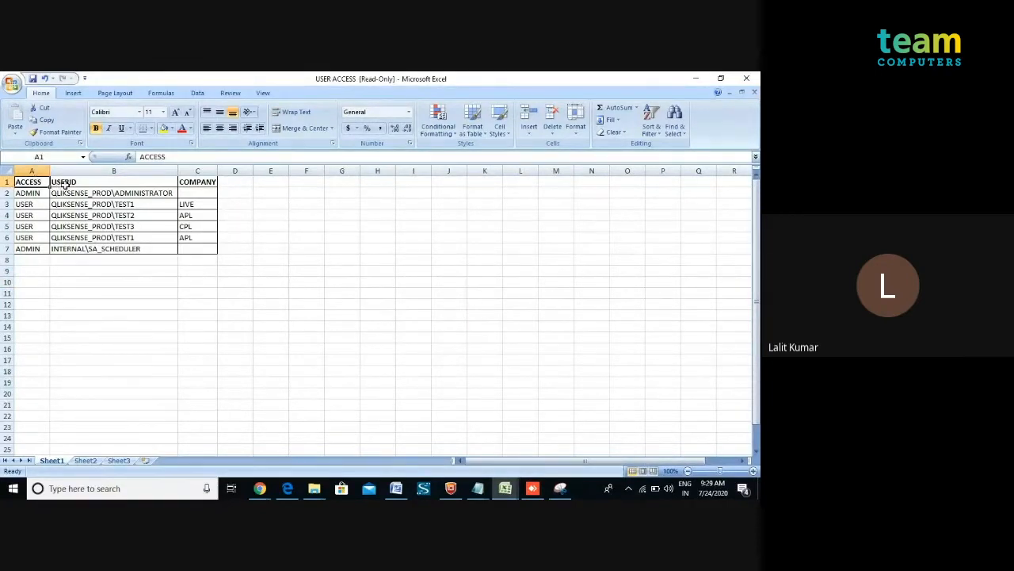
Review the ACCESS, USERID and COMPANY entries for each user row in the access table.
left_click(60, 184)
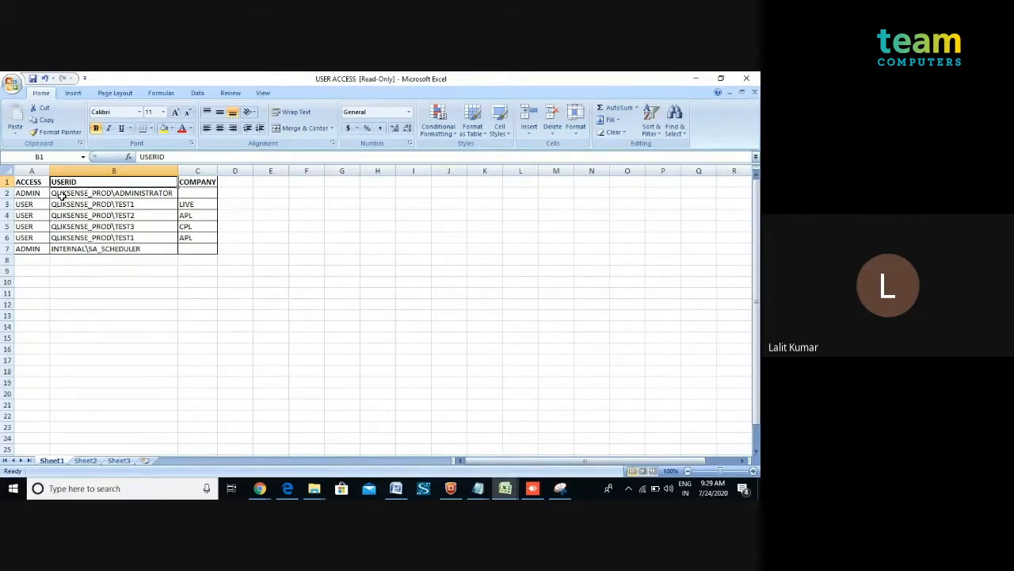
left_click(61, 196)
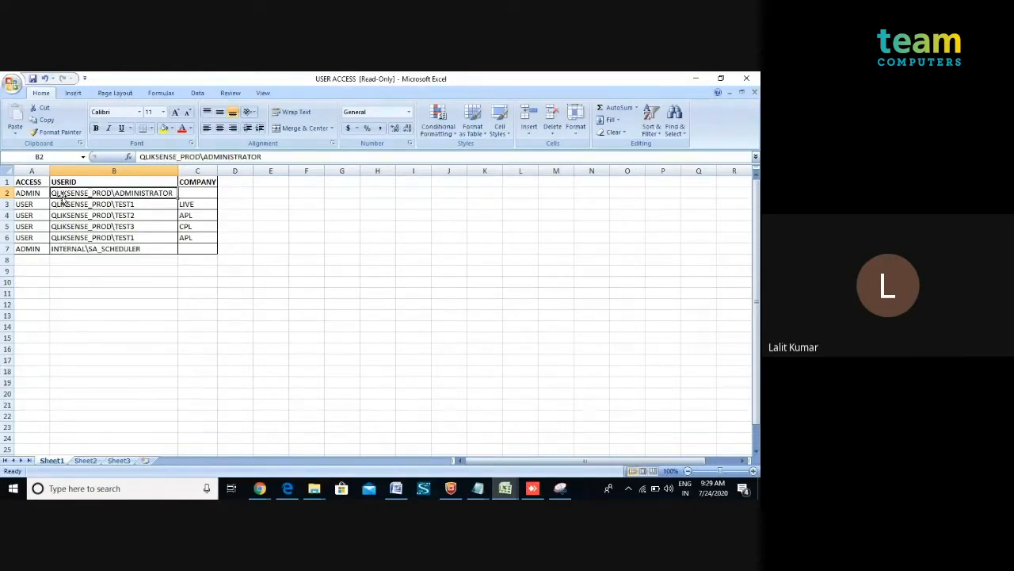
left_click(212, 181)
left_click_drag(217, 171, 218, 172)
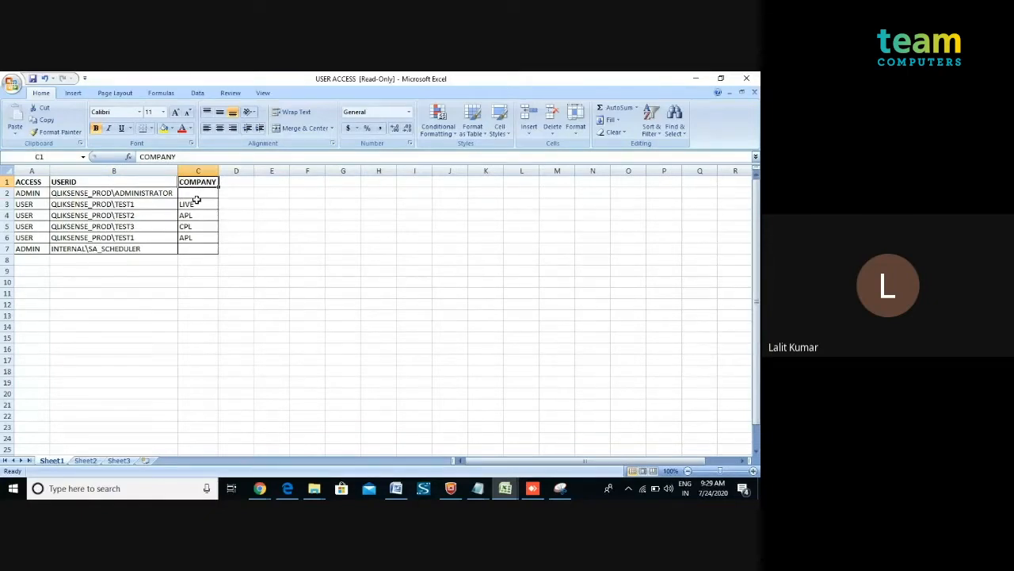
left_click(147, 195)
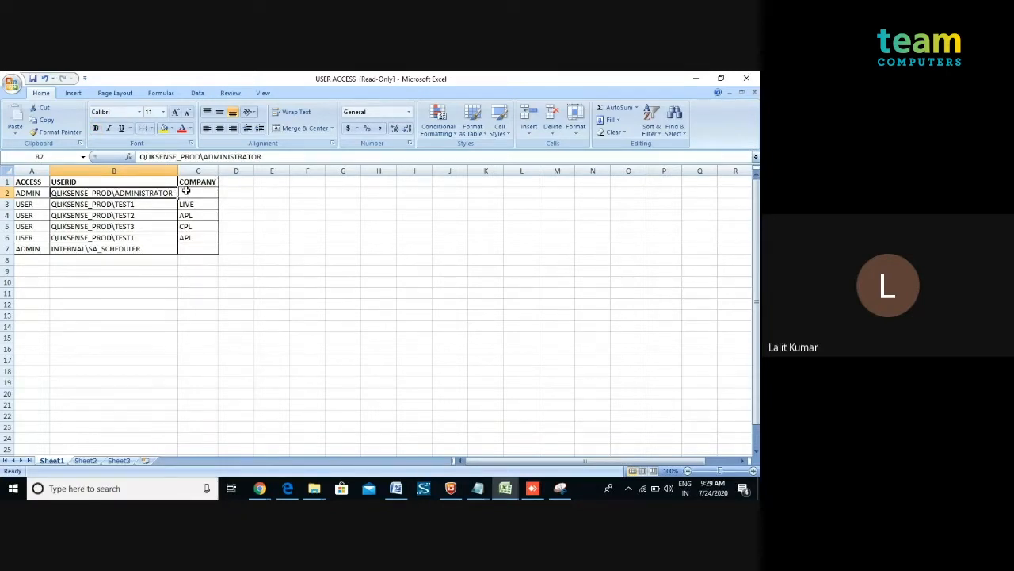
left_click(186, 191)
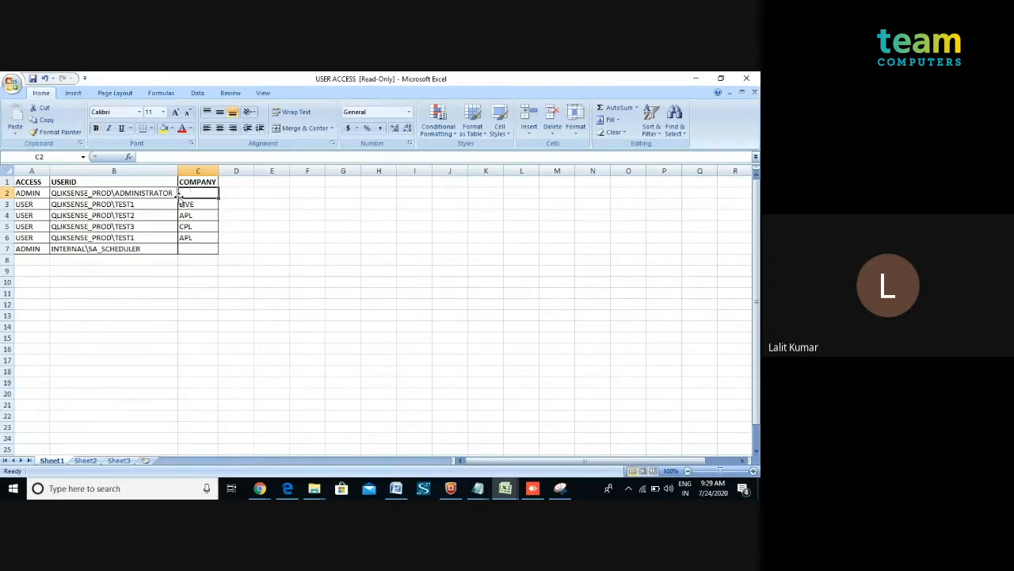
left_click(81, 206)
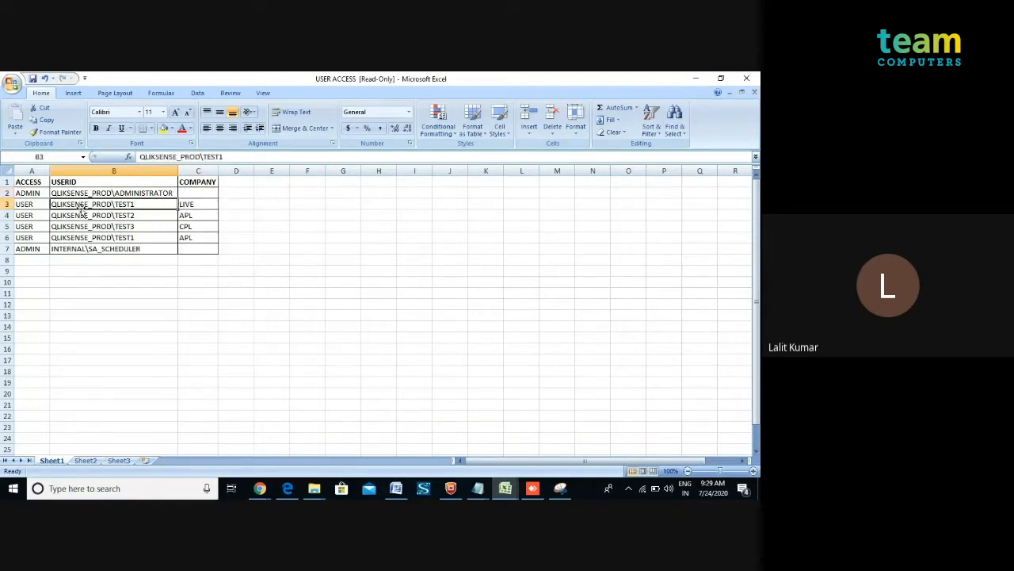
left_click(184, 204)
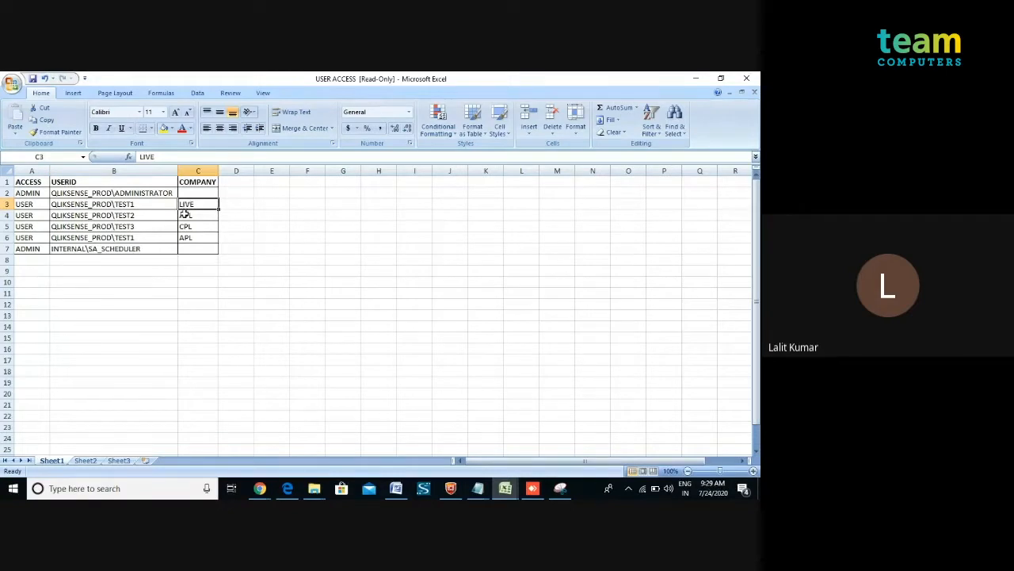
left_click(109, 206)
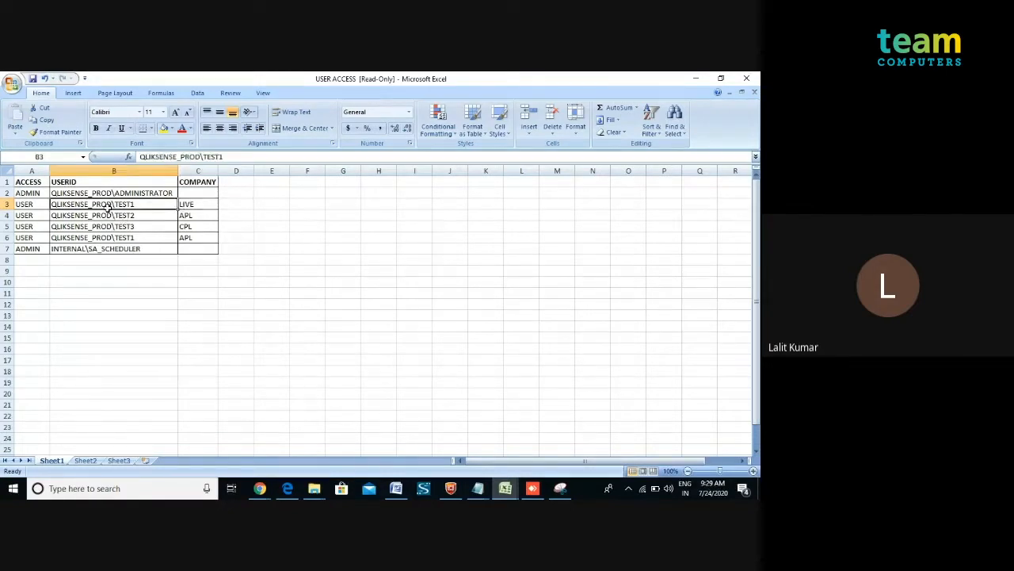
left_click(111, 236)
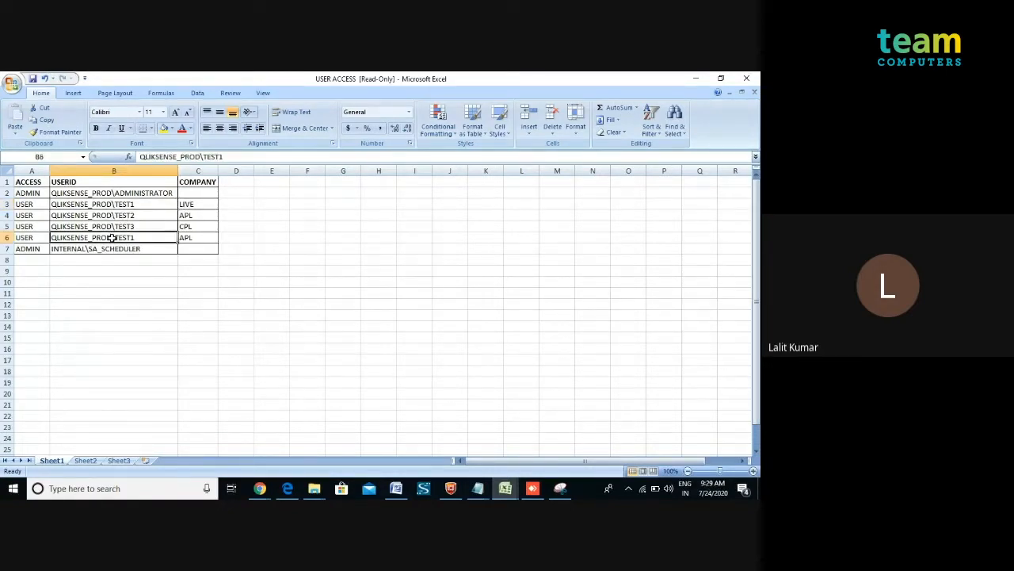
left_click(184, 236)
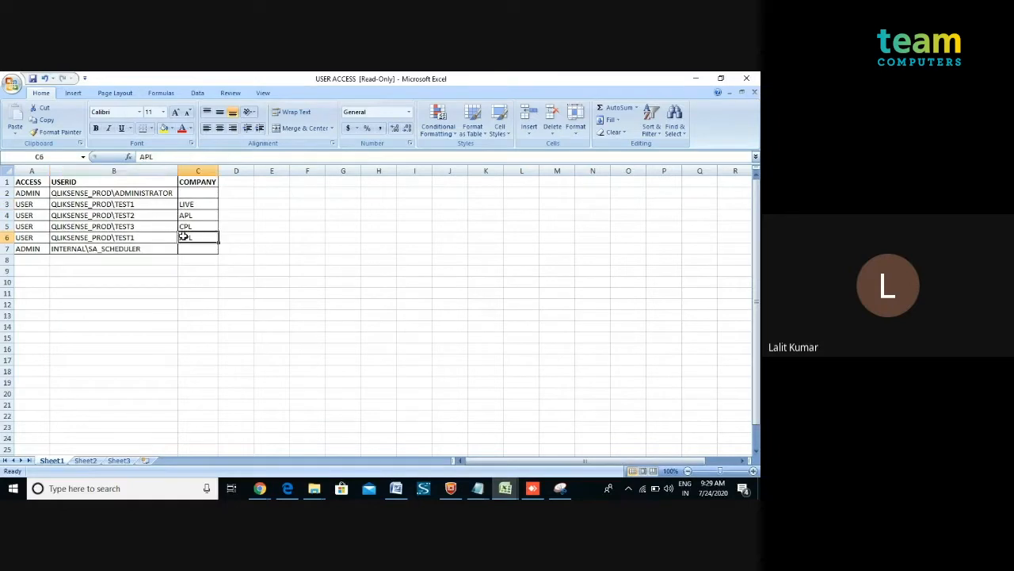
left_click(147, 217)
left_click(186, 215)
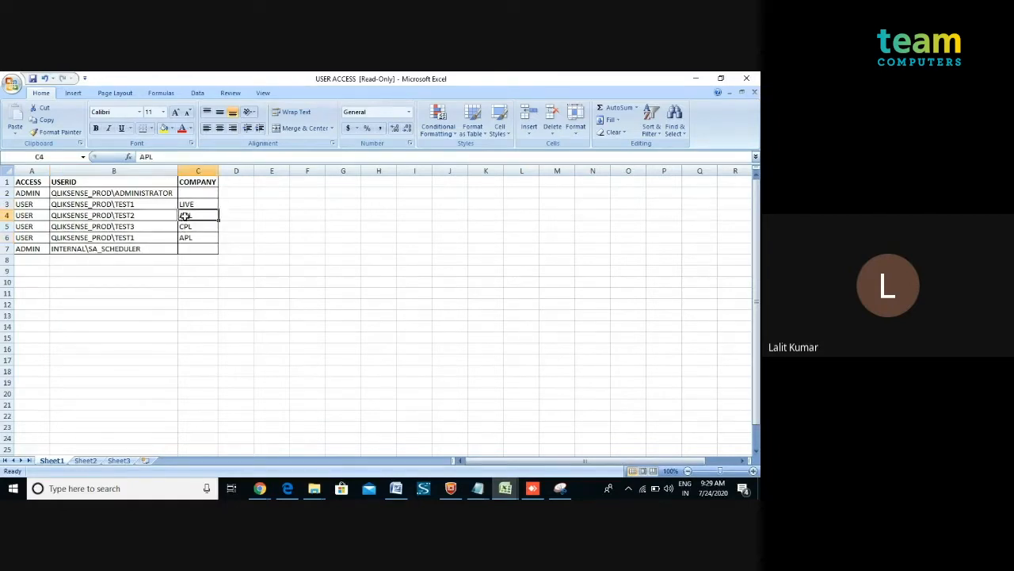
left_click(158, 226)
left_click(185, 227)
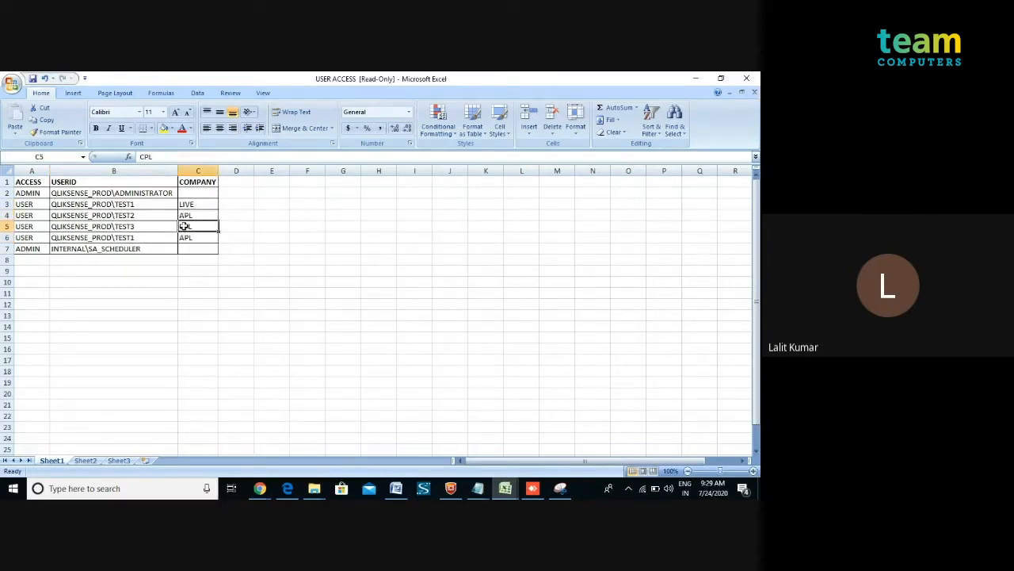
left_click(156, 247)
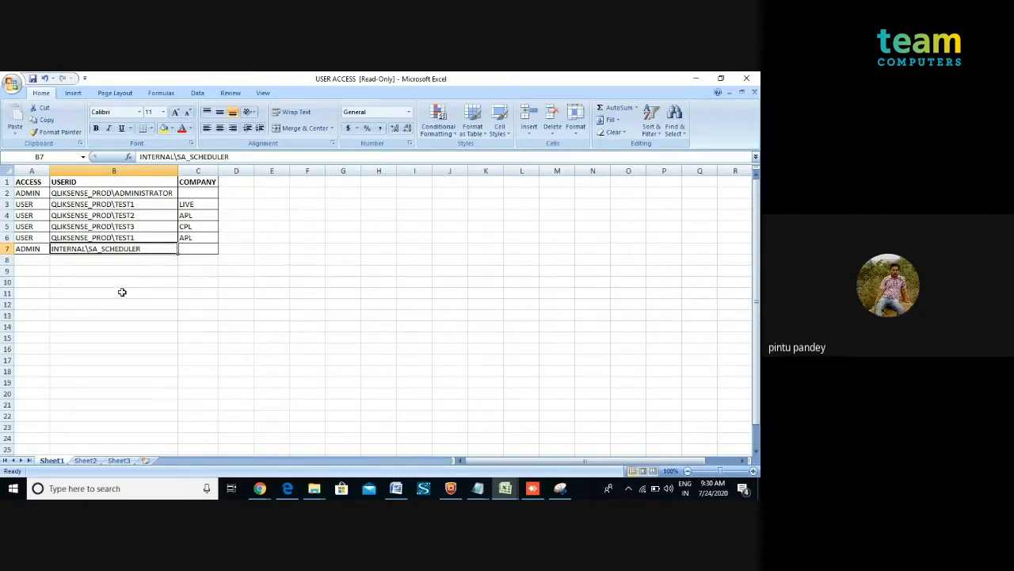
left_click(123, 294)
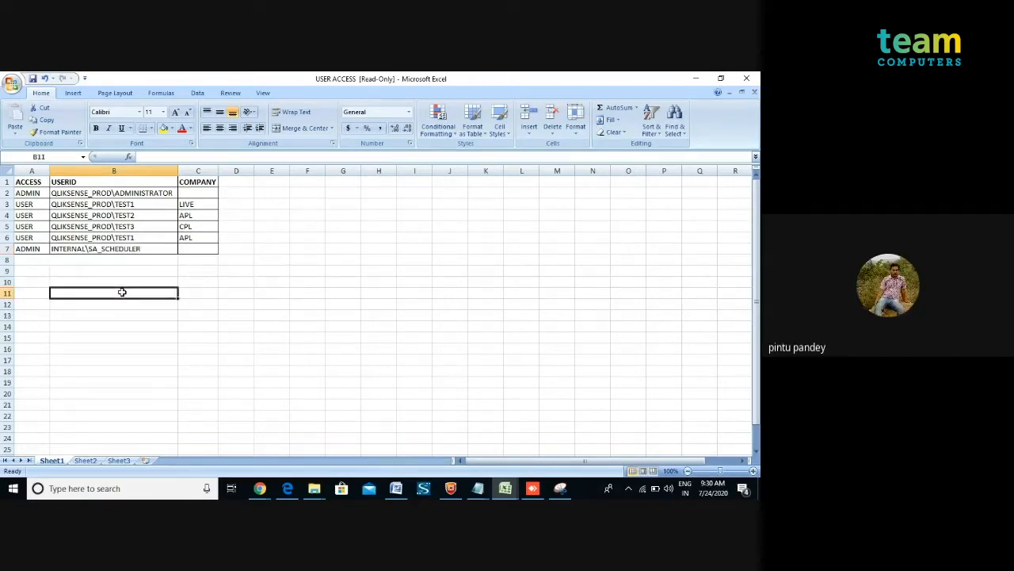
left_click(192, 193)
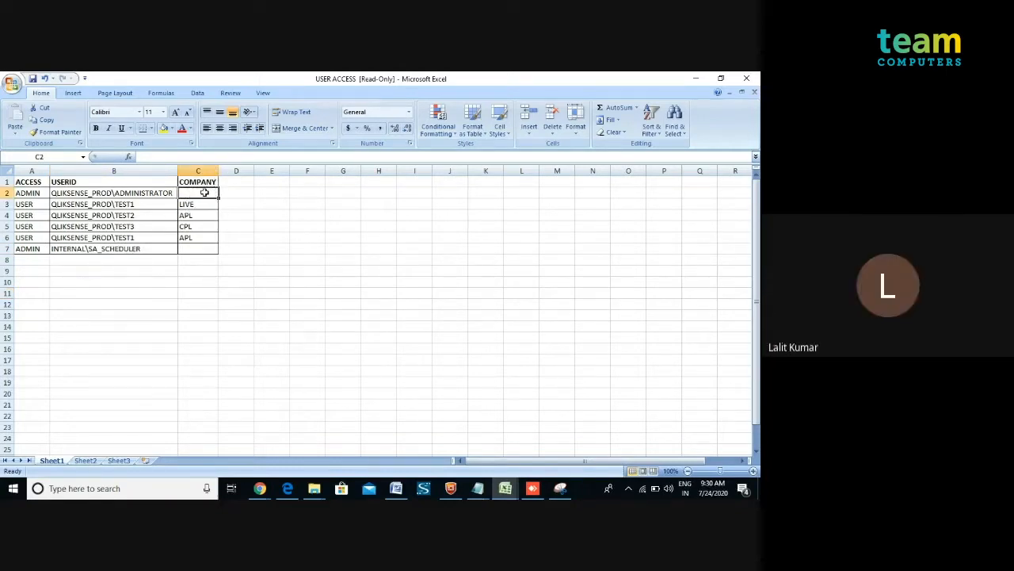
Try entering * as the administrator's COMPANY value in cell C2, then clear the cell again.
double_click(205, 193)
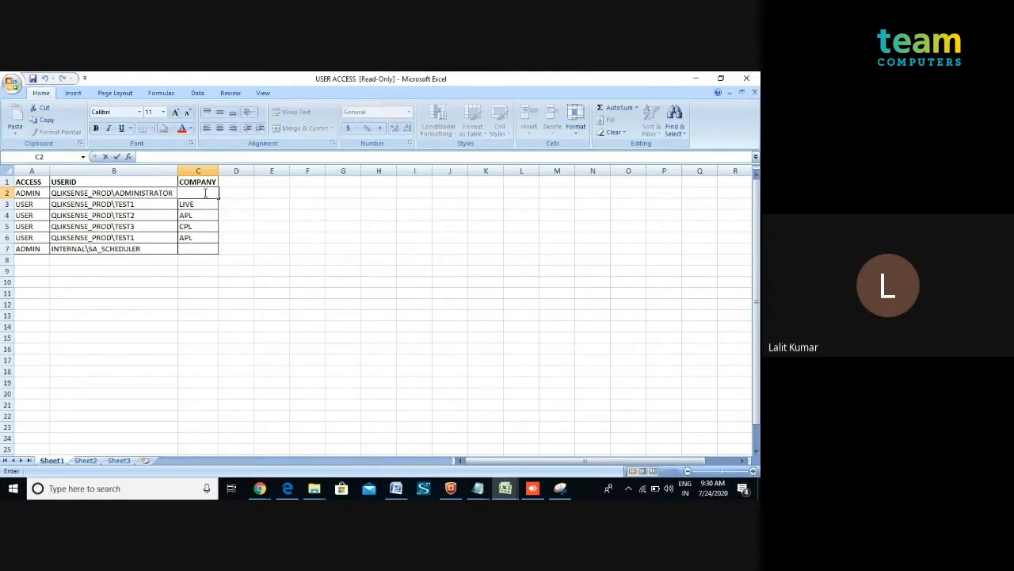
type("*")
left_click_drag(197, 203, 191, 236)
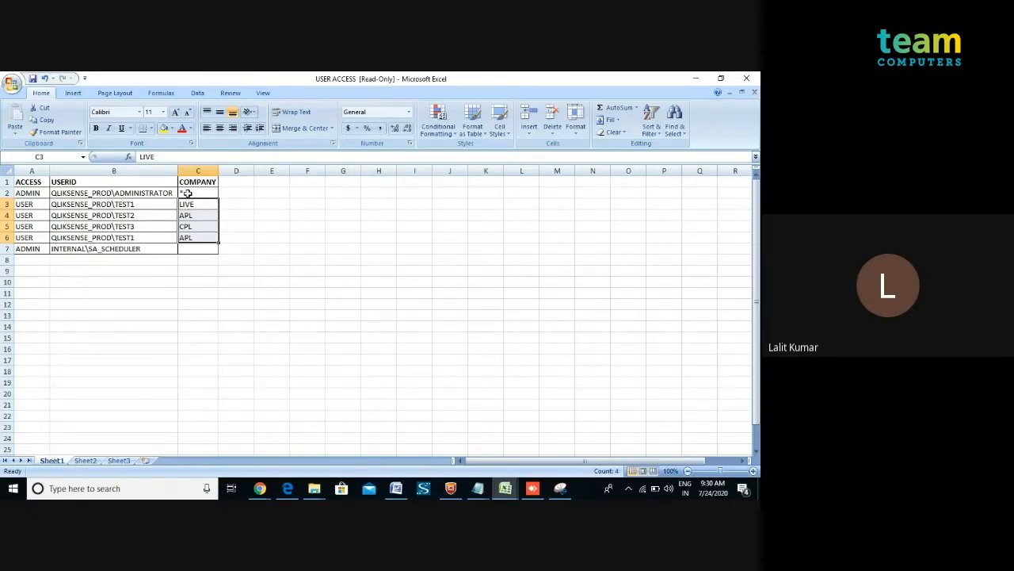
left_click(188, 194)
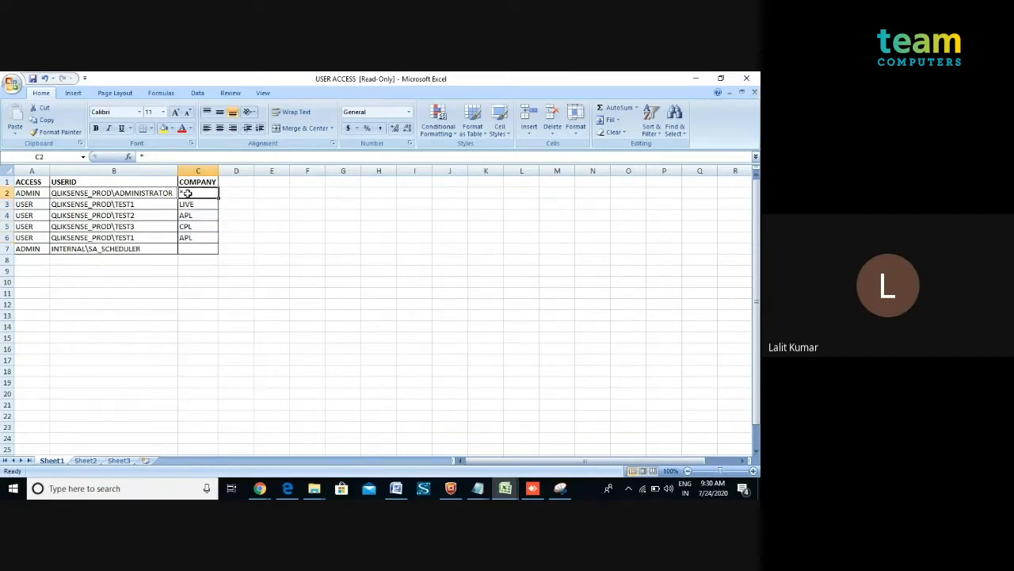
key("BackSpace")
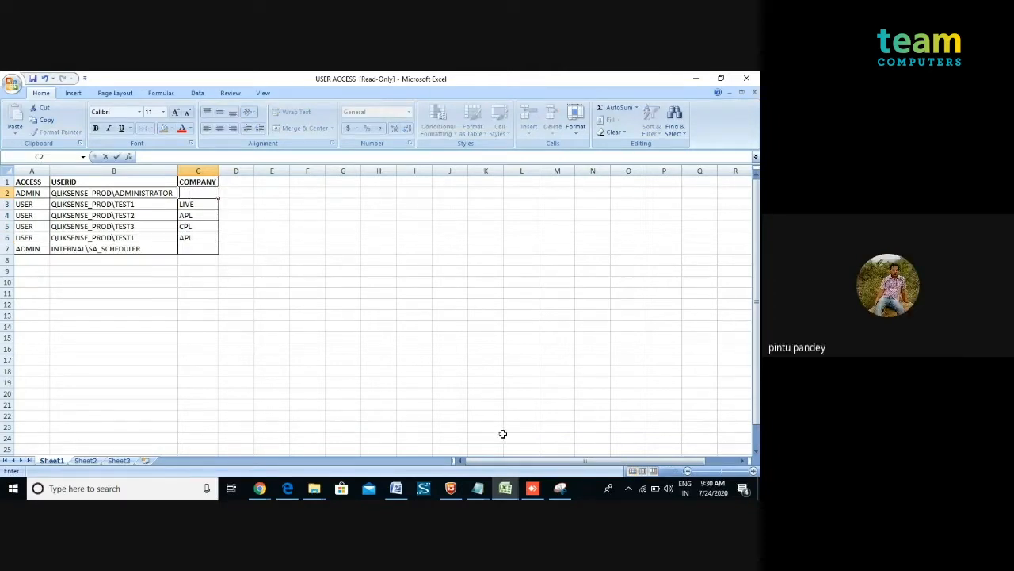
Return to the Qlik Sense app, open the data load editor and uncomment the Section Access block loading USER ACCESS.xlsx.
left_click(532, 489)
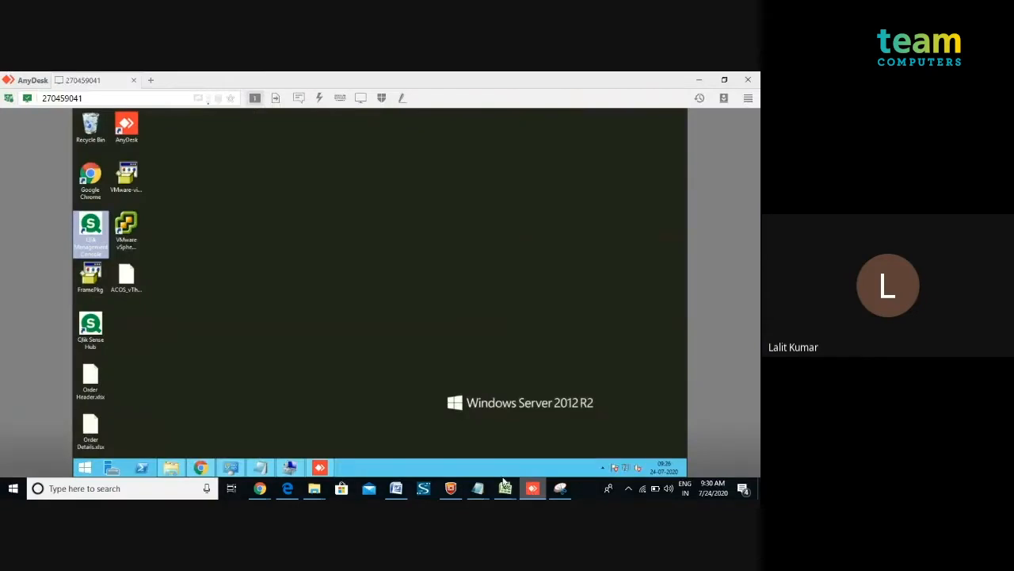
left_click(203, 469)
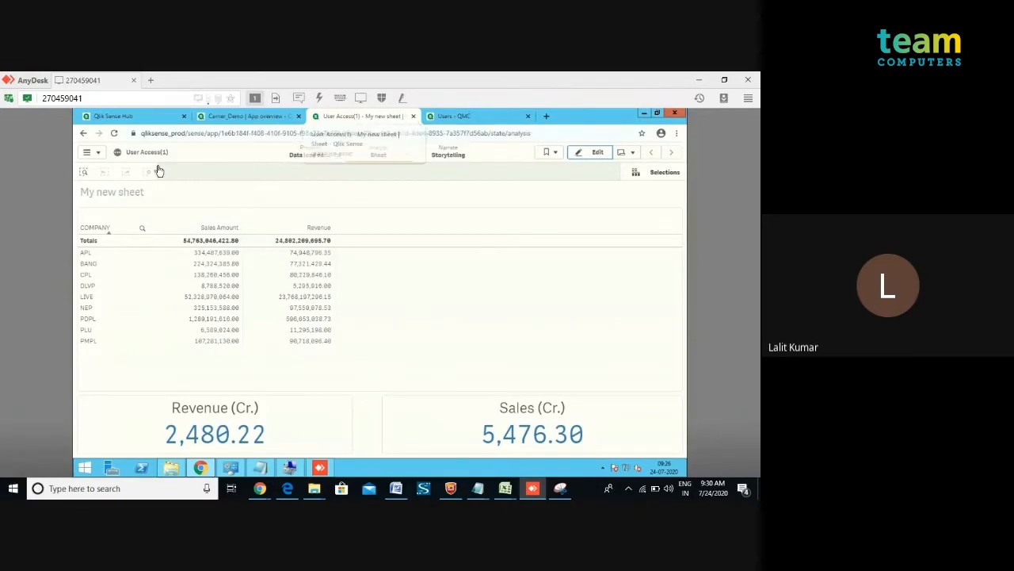
left_click(92, 152)
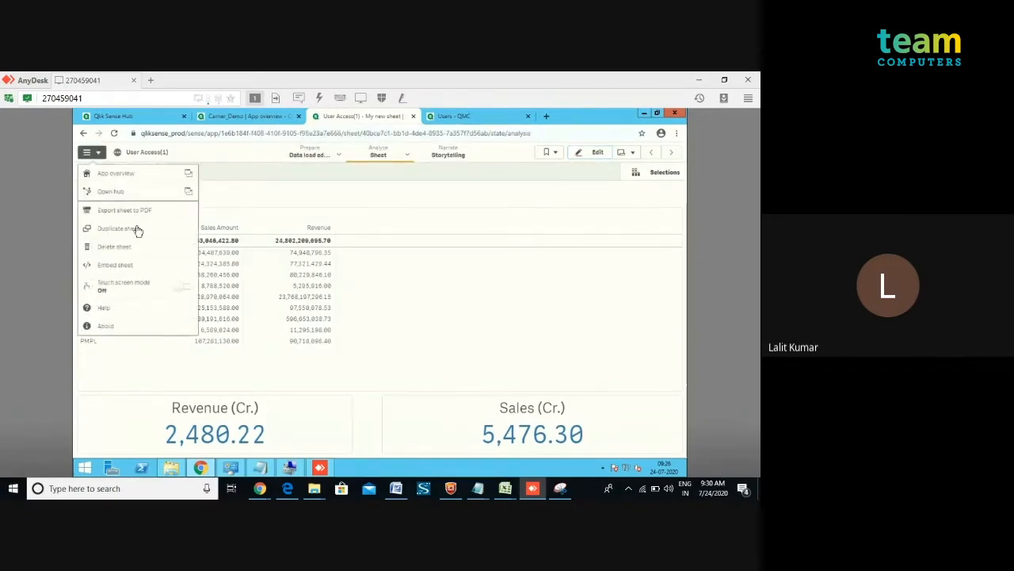
left_click(340, 156)
left_click(313, 196)
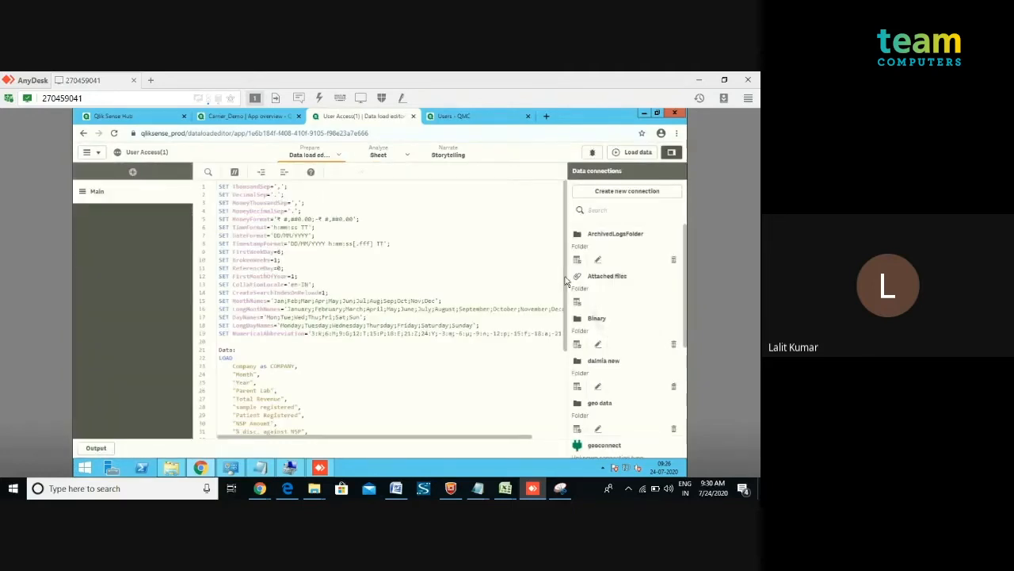
scroll(562, 331, "down", 2)
scroll(559, 357, "down", 3)
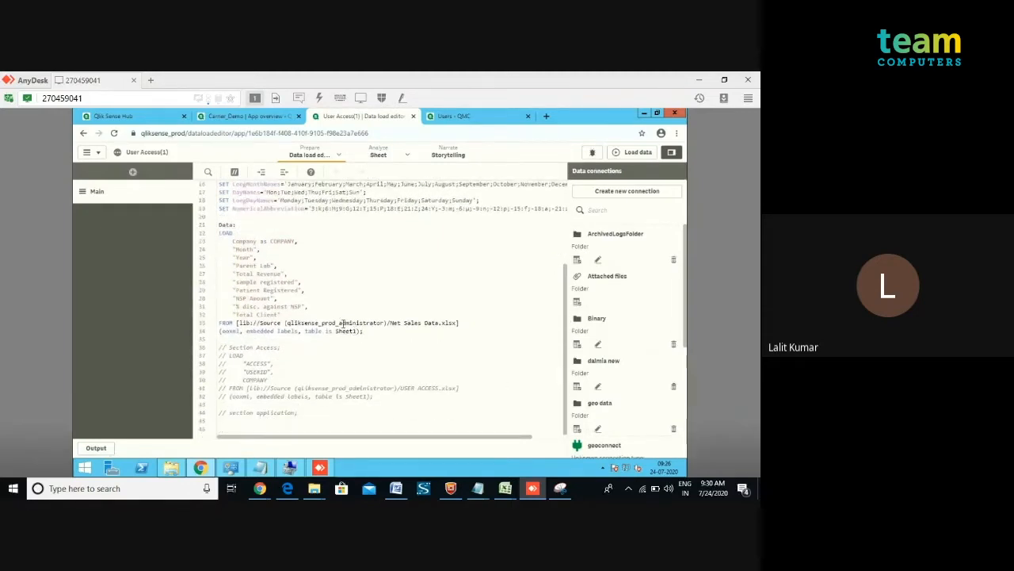
left_click_drag(315, 420, 219, 347)
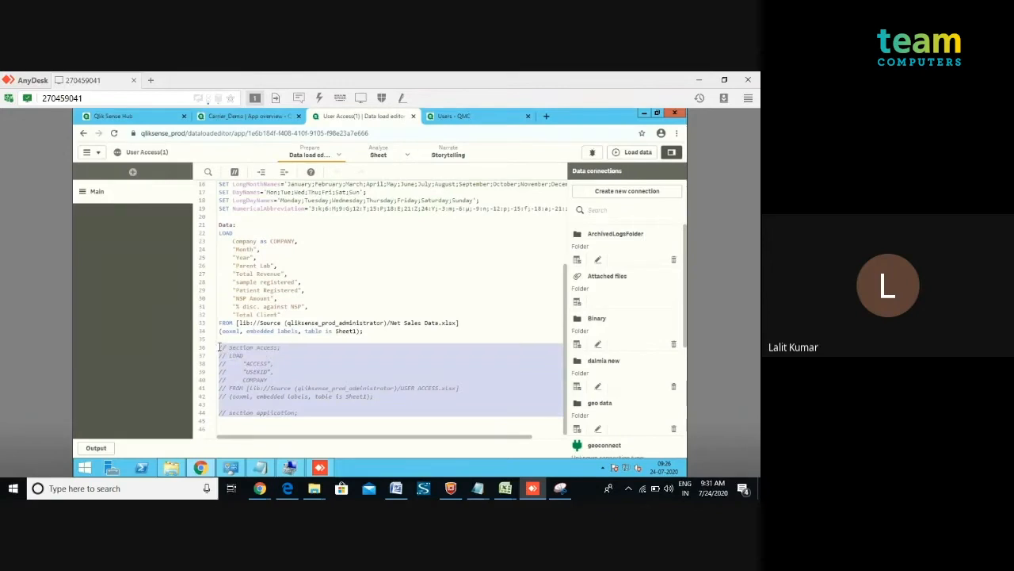
left_click(234, 172)
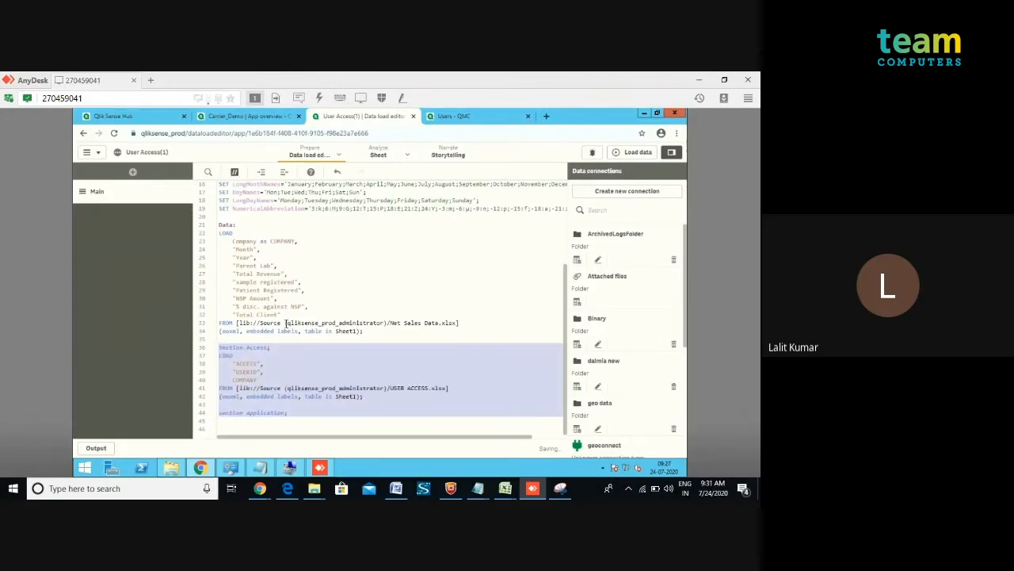
Reload the app data with the Section Access script and close the load progress dialog.
left_click(271, 348)
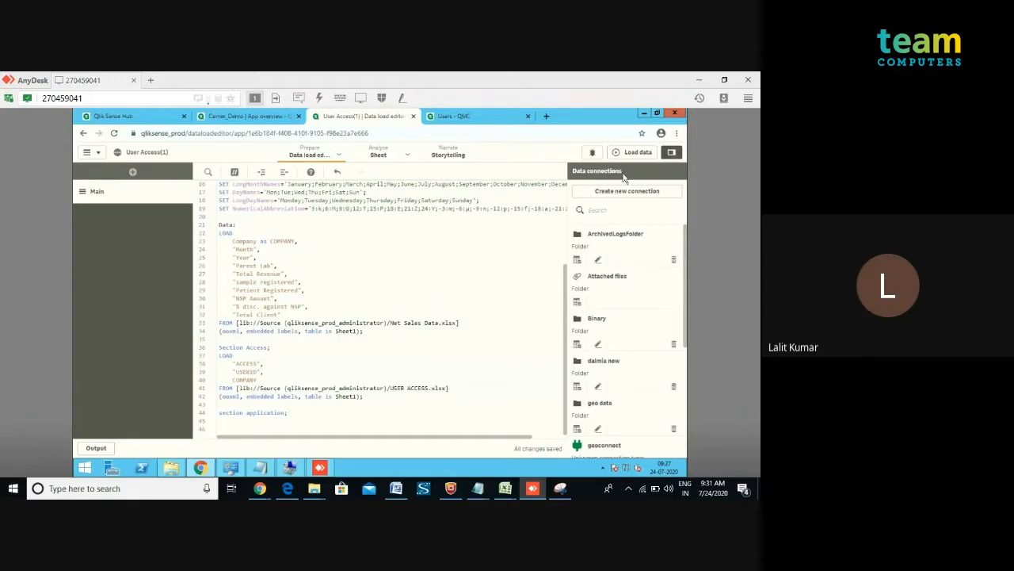
left_click(638, 152)
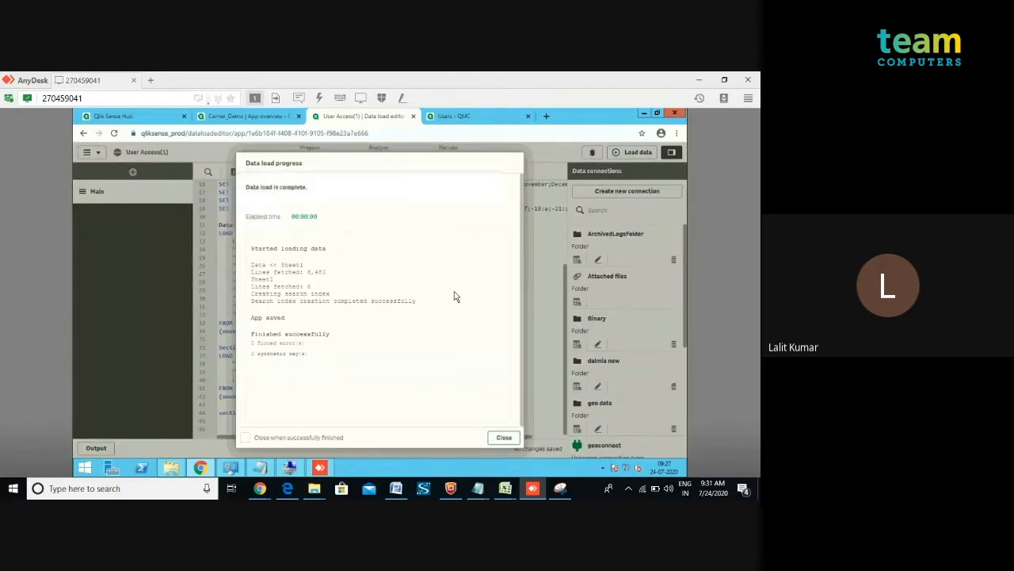
left_click(504, 437)
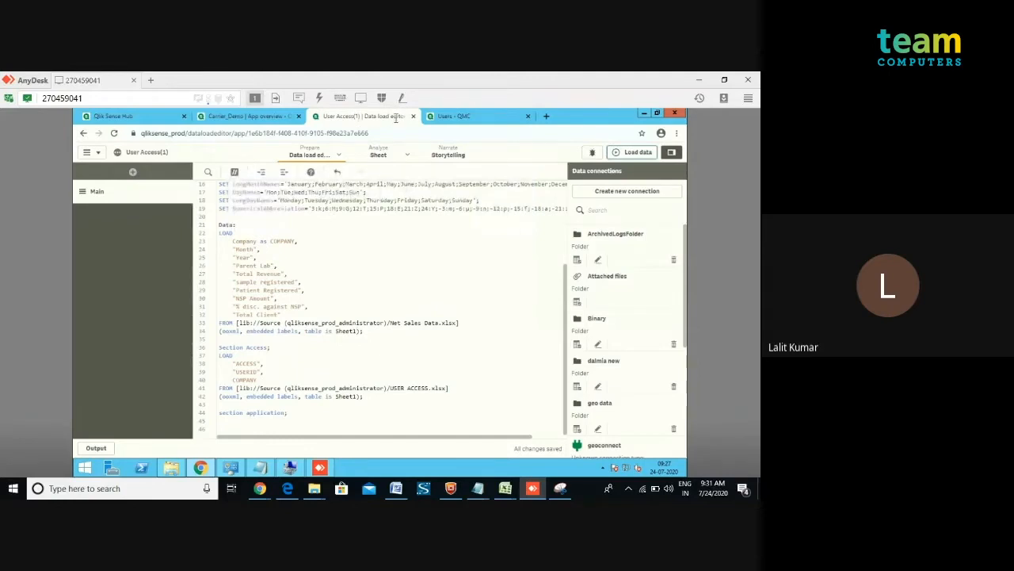
Close the data load editor tab and return to the hub.
left_click(436, 118)
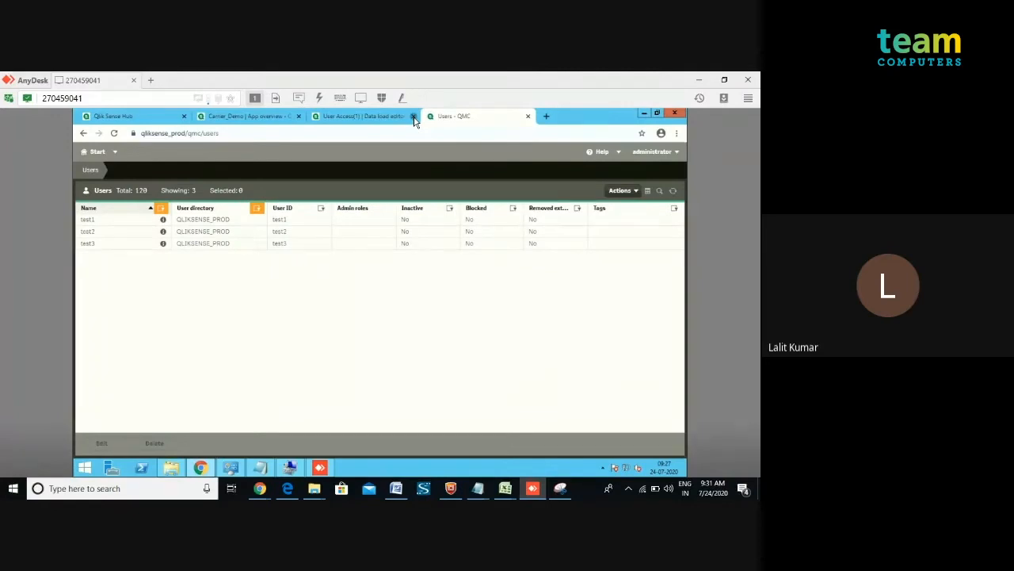
left_click(413, 116)
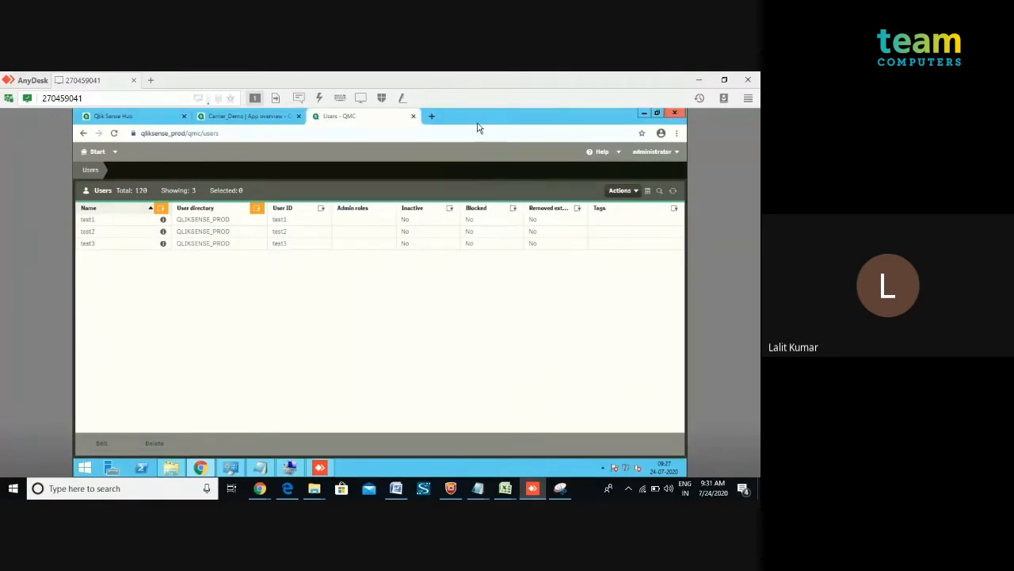
left_click(131, 119)
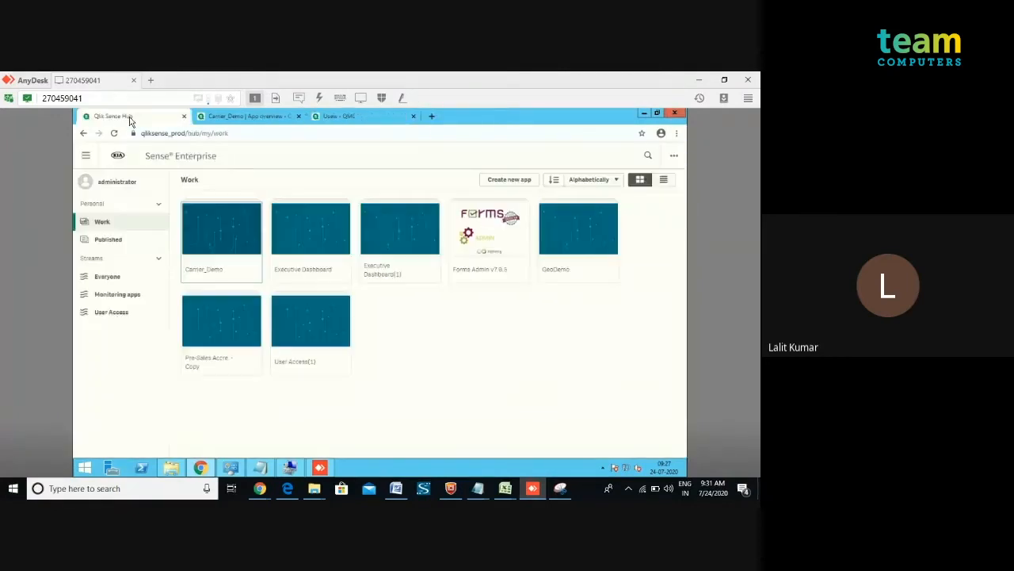
Republish the User Access(1) app, replacing the existing app in the stream.
right_click(300, 319)
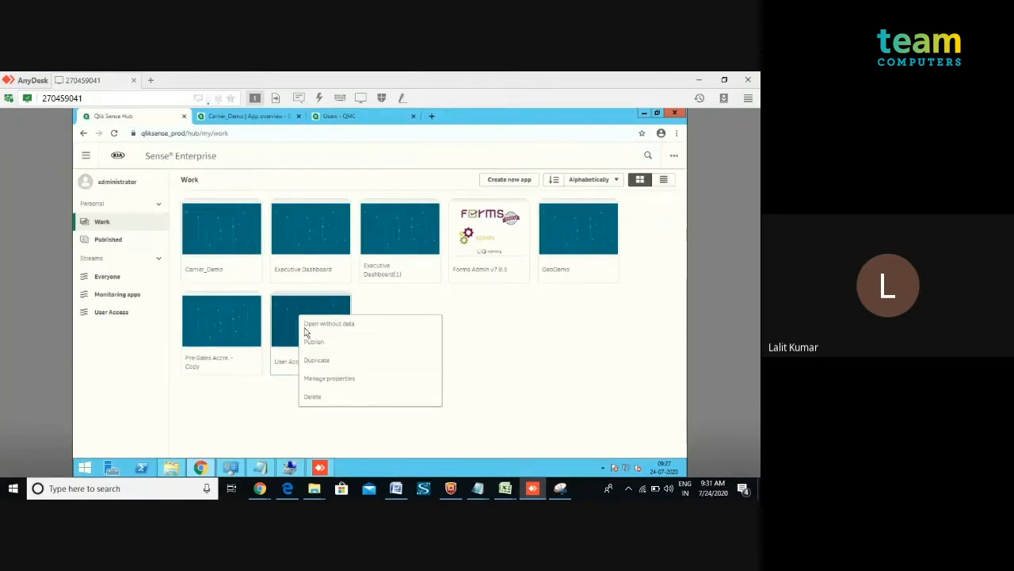
left_click(309, 345)
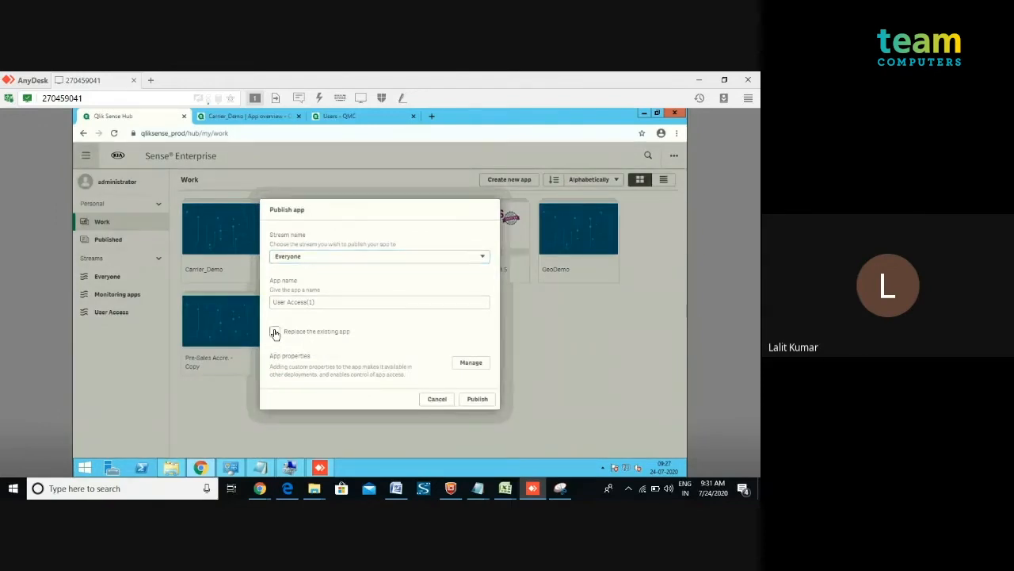
left_click(274, 332)
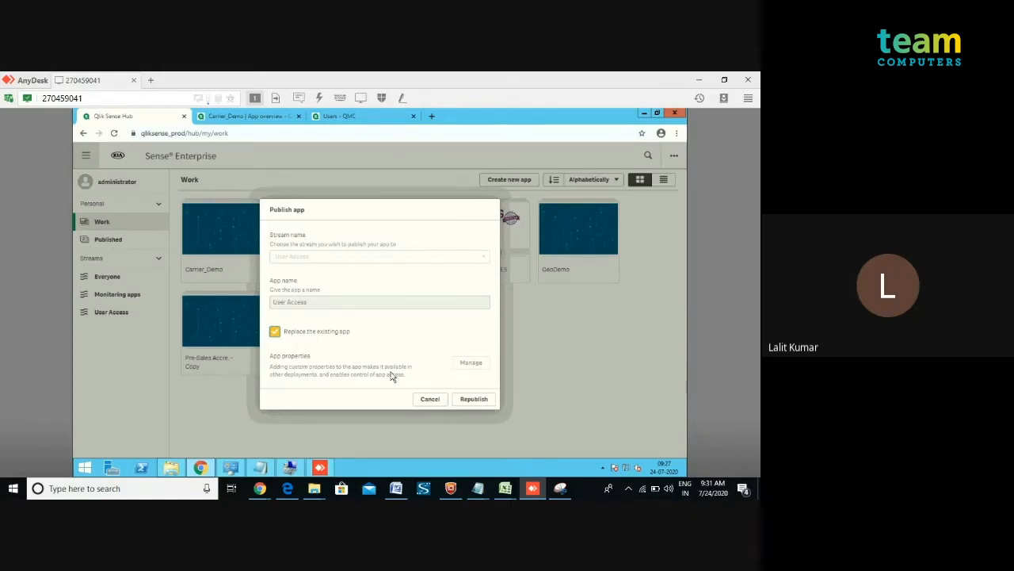
left_click(466, 401)
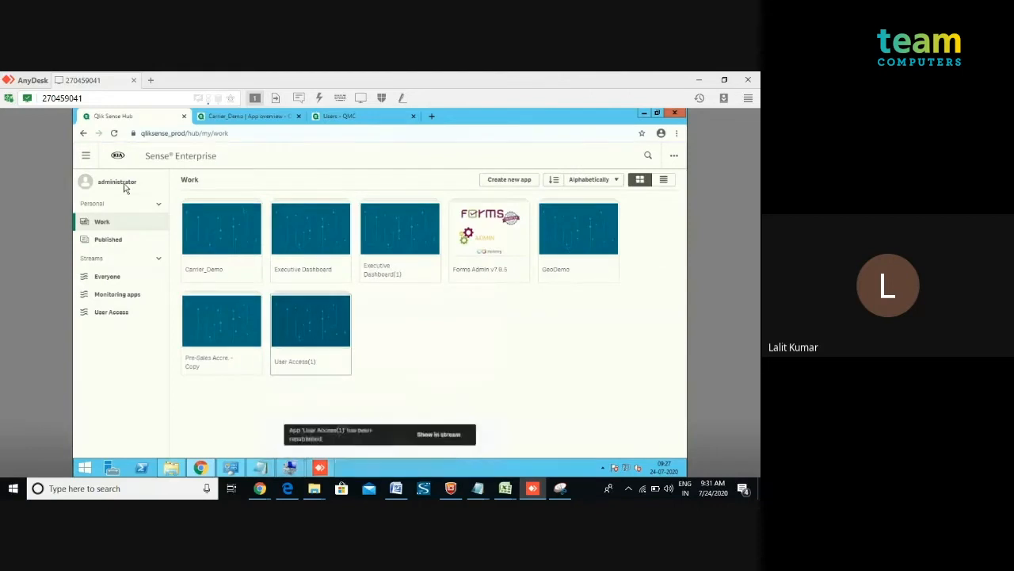
Log out of the hub as administrator and open the login page.
left_click(88, 184)
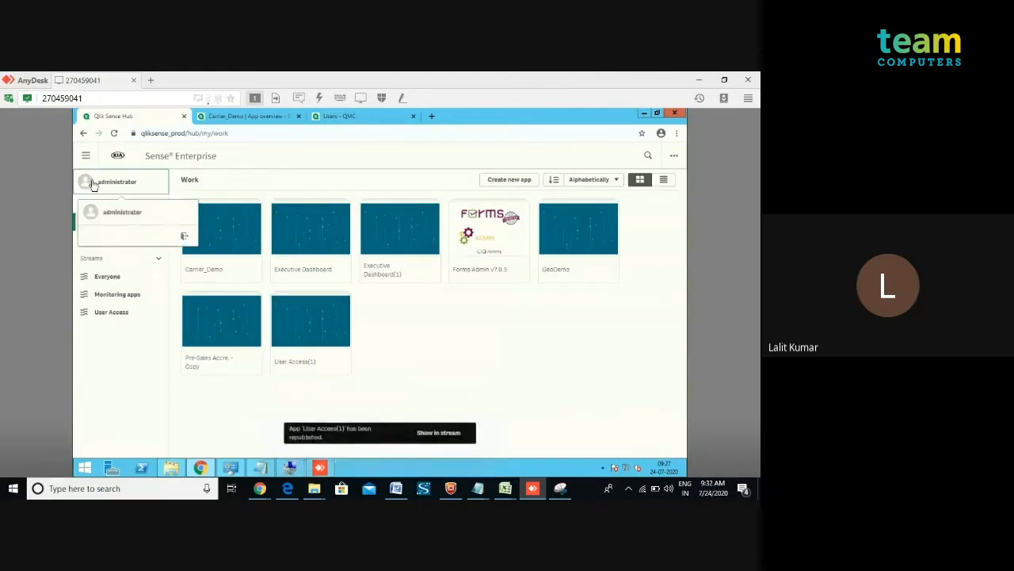
left_click(185, 238)
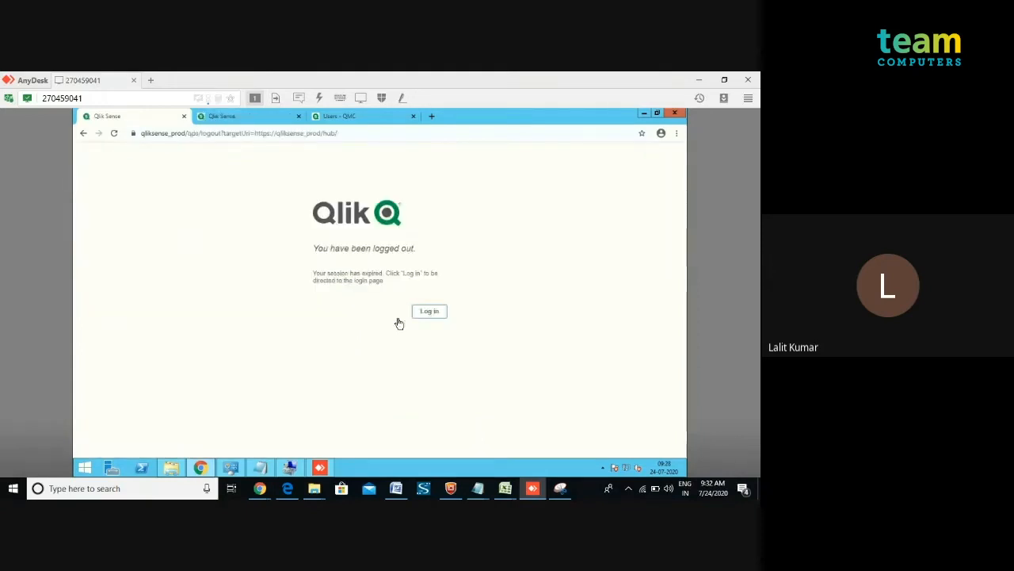
left_click(430, 311)
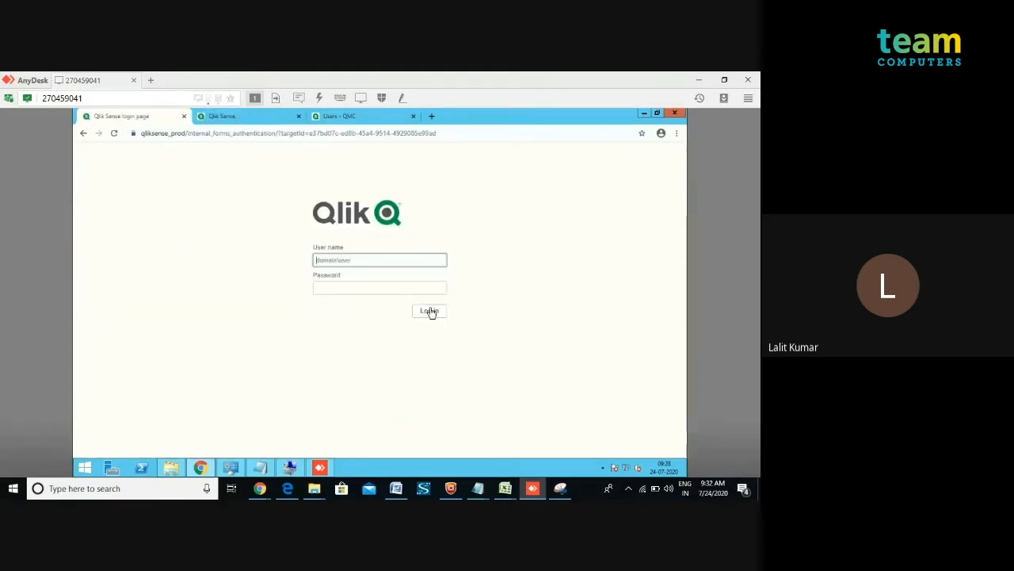
Try logging in with user name test1 and the account password.
type("test1")
key("Tab")
type("••")
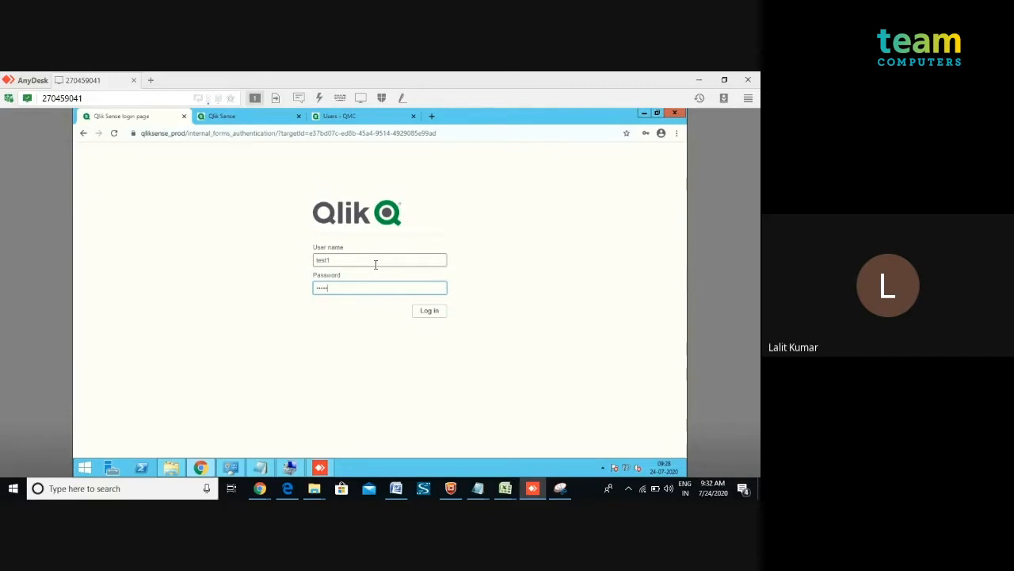
type("••••")
key("Return")
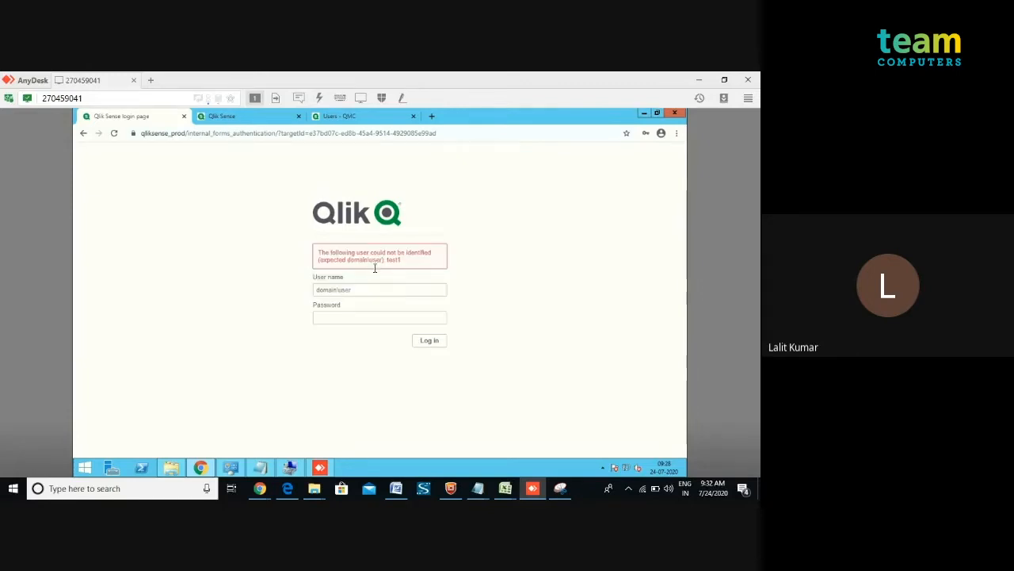
Log in again with the user name in domain\user form and the account password.
left_click(368, 290)
type(".\\test1")
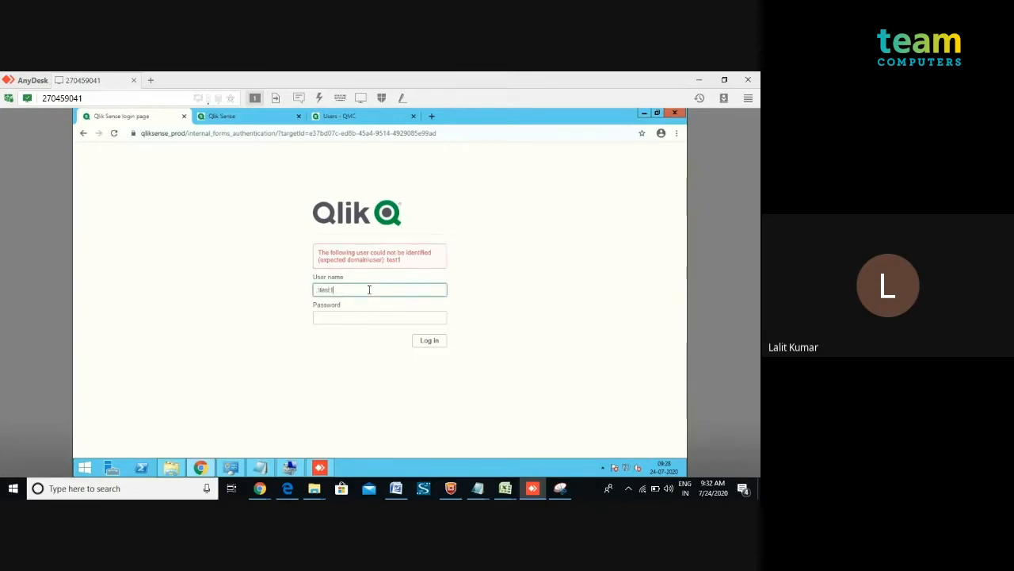
key("Tab")
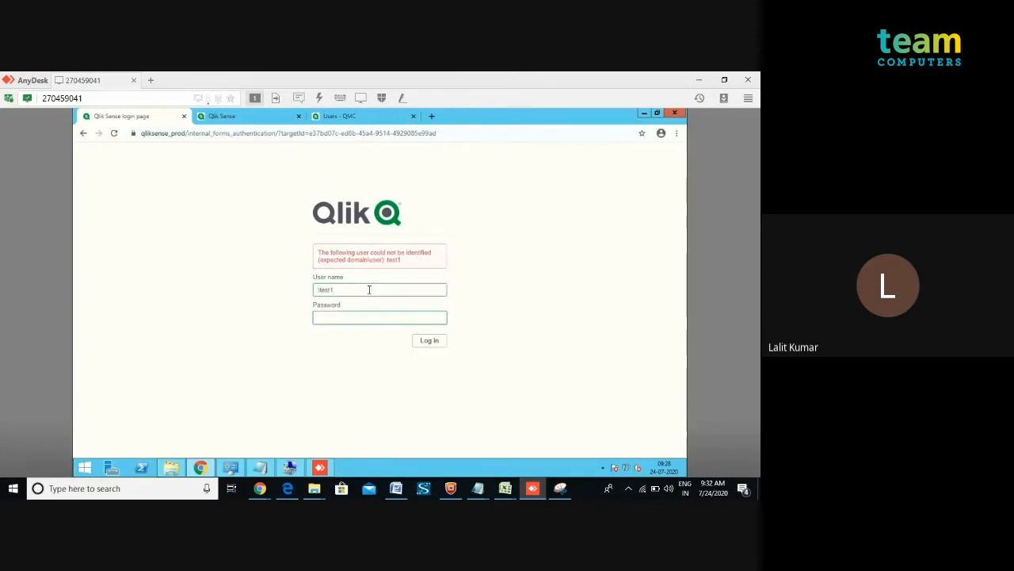
type("*****")
key("Return")
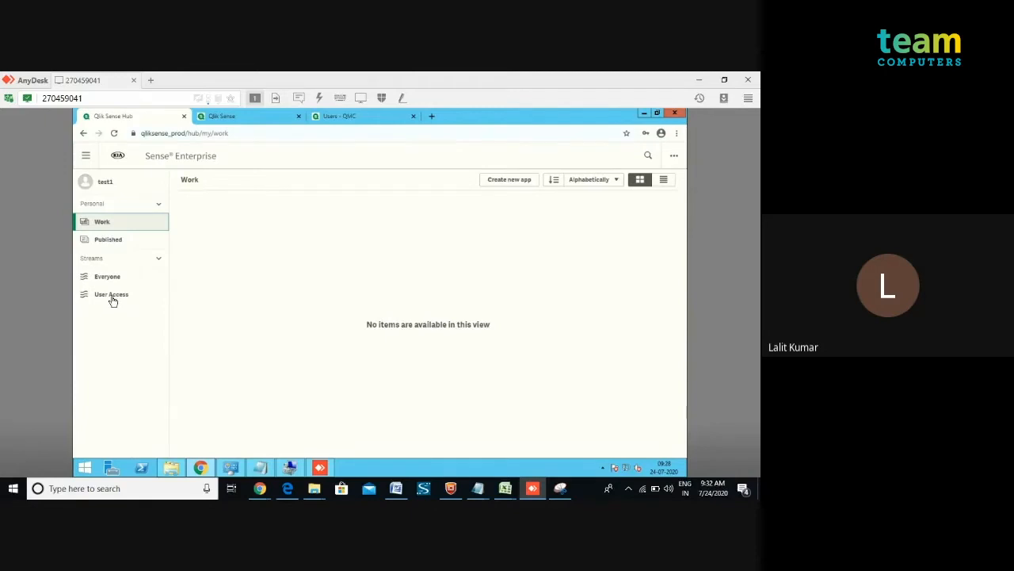
Open the User Access app from the User Access stream and view My new sheet.
left_click(111, 297)
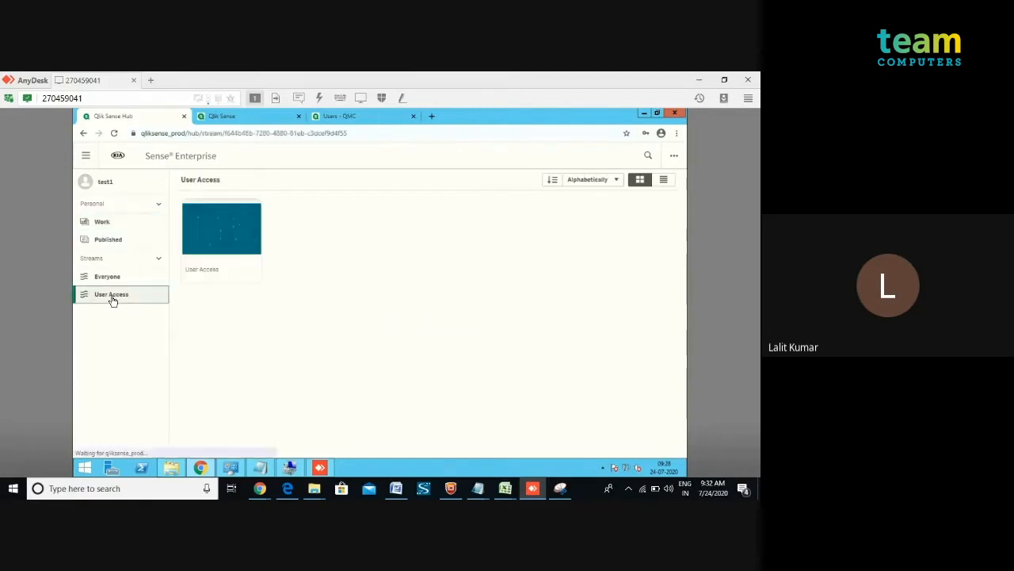
left_click(213, 234)
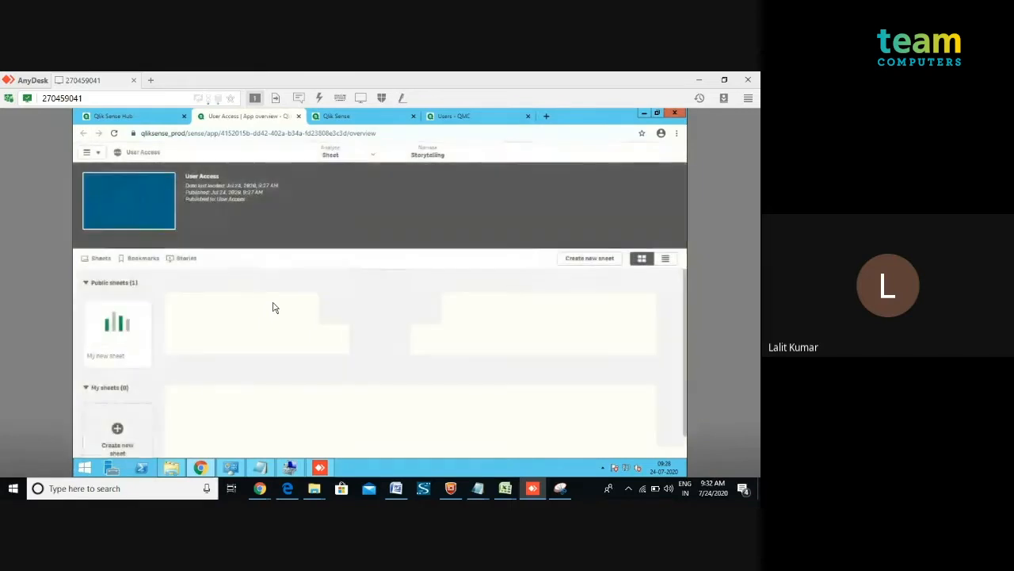
left_click(123, 323)
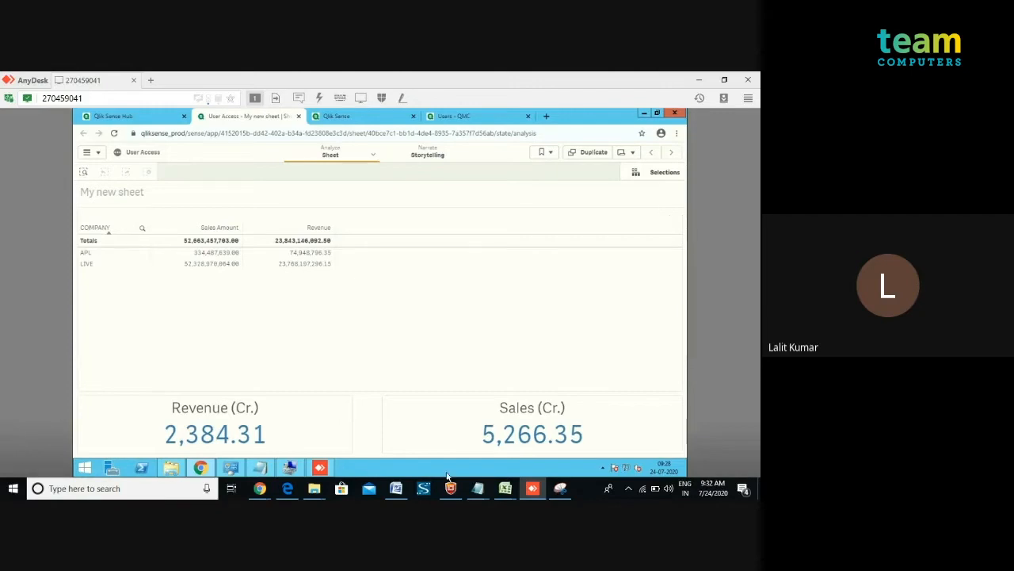
Review the COMPANY entries assigned to the TEST1 rows in the USER ACCESS workbook.
left_click(504, 489)
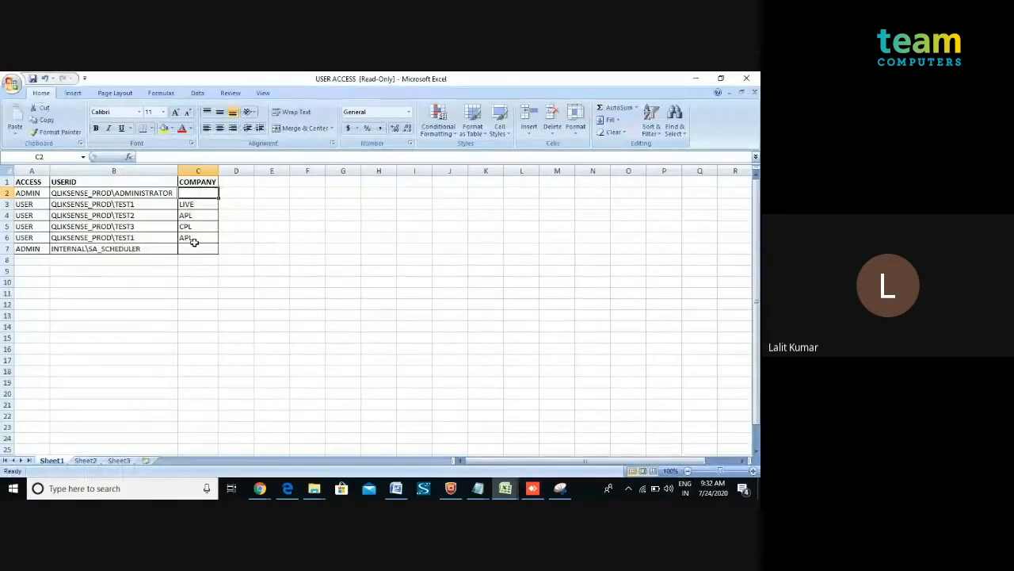
left_click(188, 205)
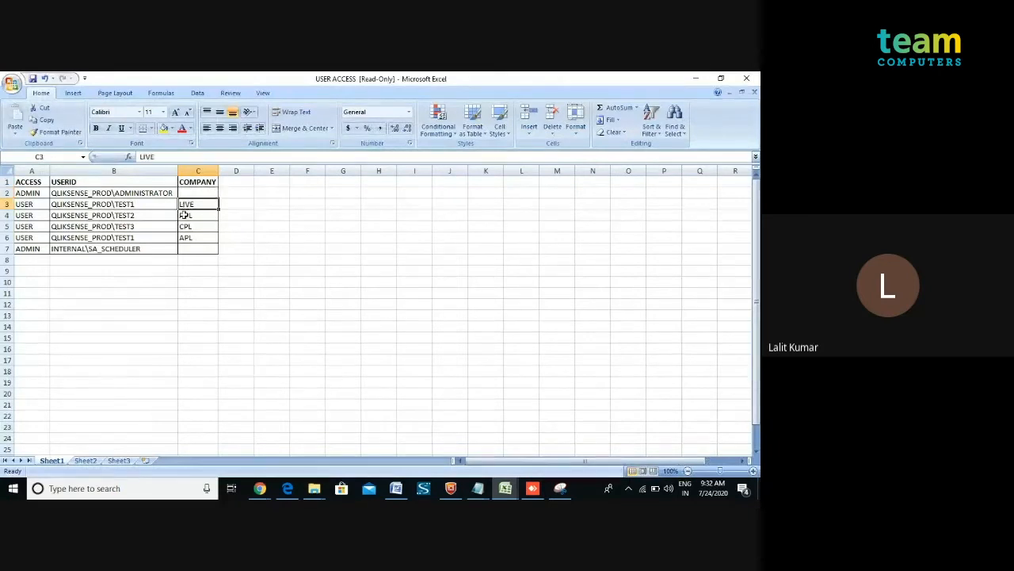
left_click(181, 237)
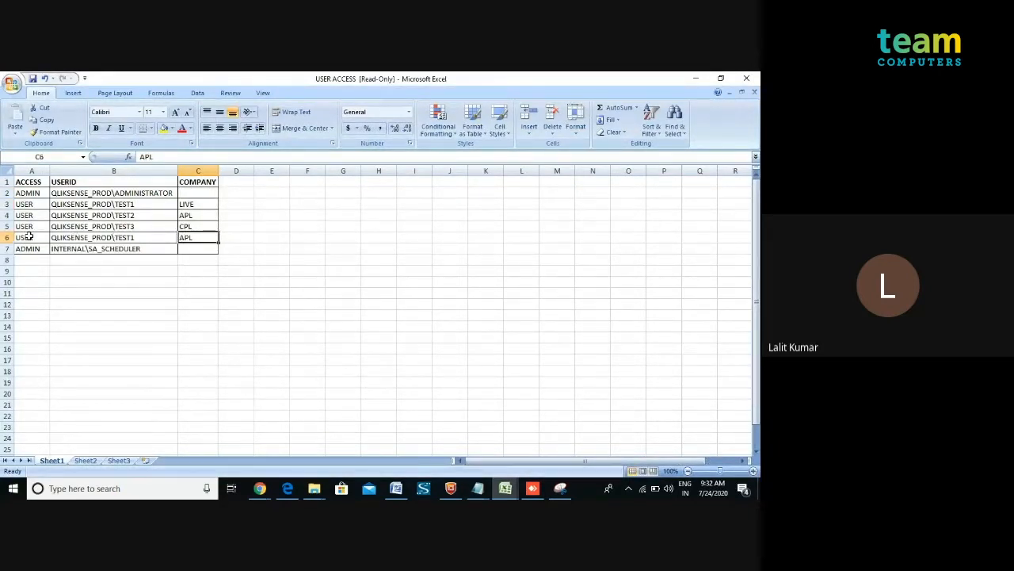
left_click_drag(28, 237, 190, 237)
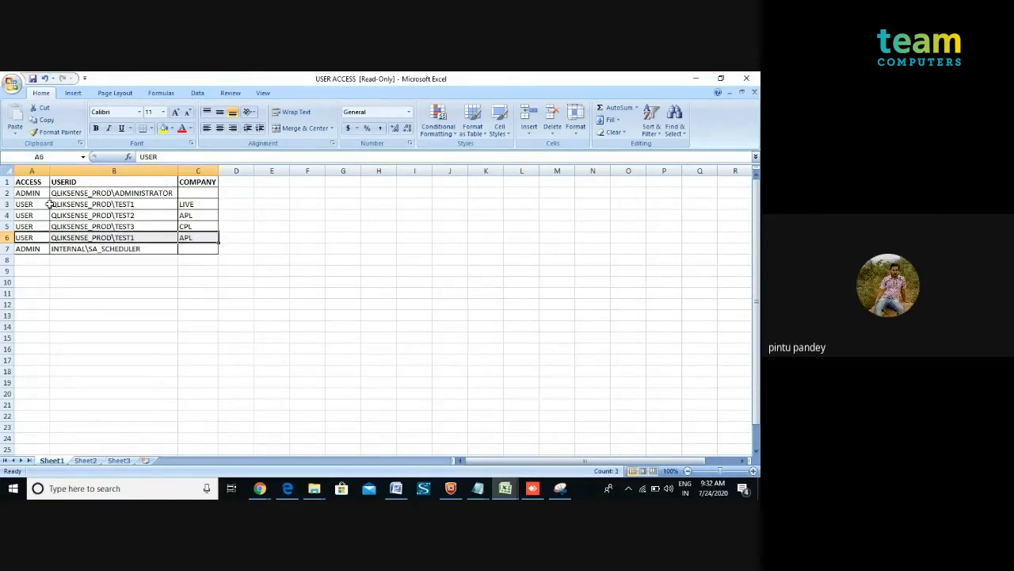
left_click_drag(50, 203, 194, 203)
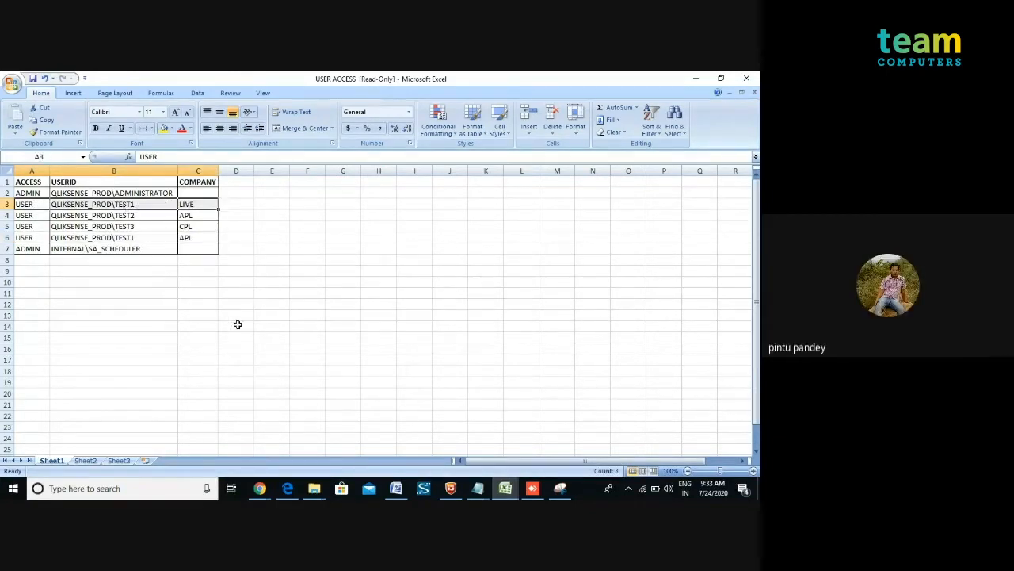
left_click(260, 488)
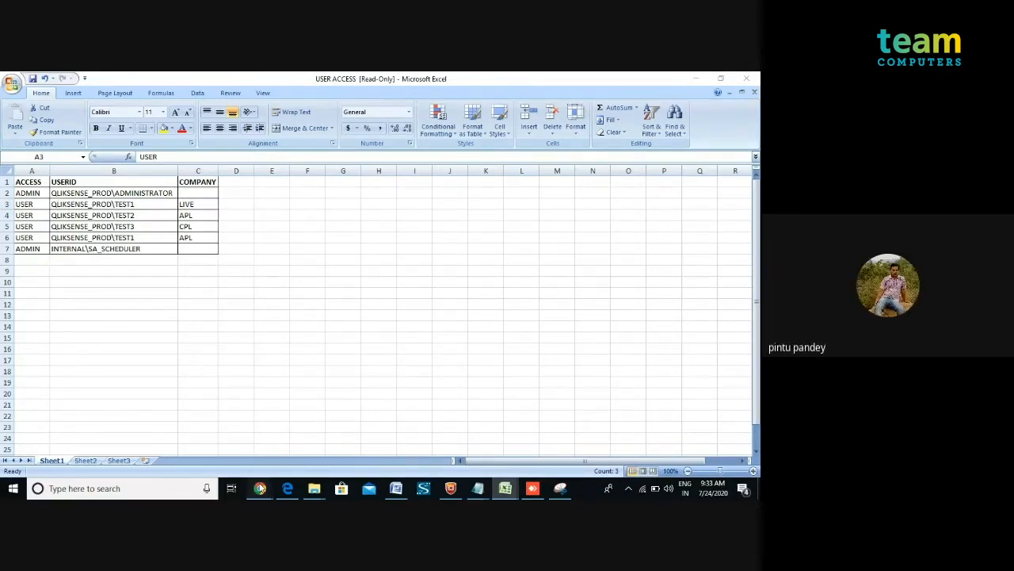
left_click(260, 488)
left_click(260, 488)
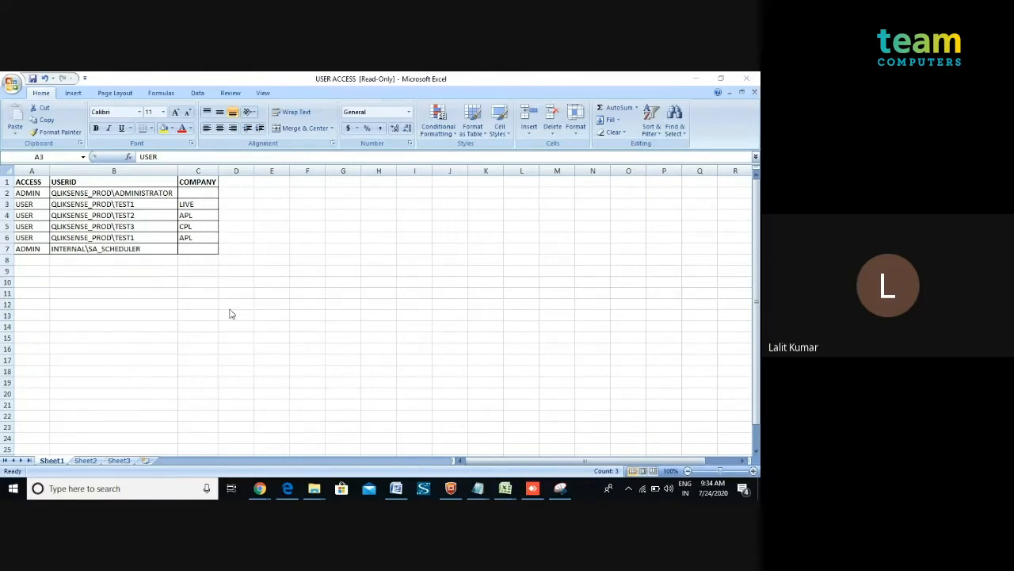
Compare the workbook's other user rows with the sheet's companies, then return to the hub's User Access stream.
left_click(532, 489)
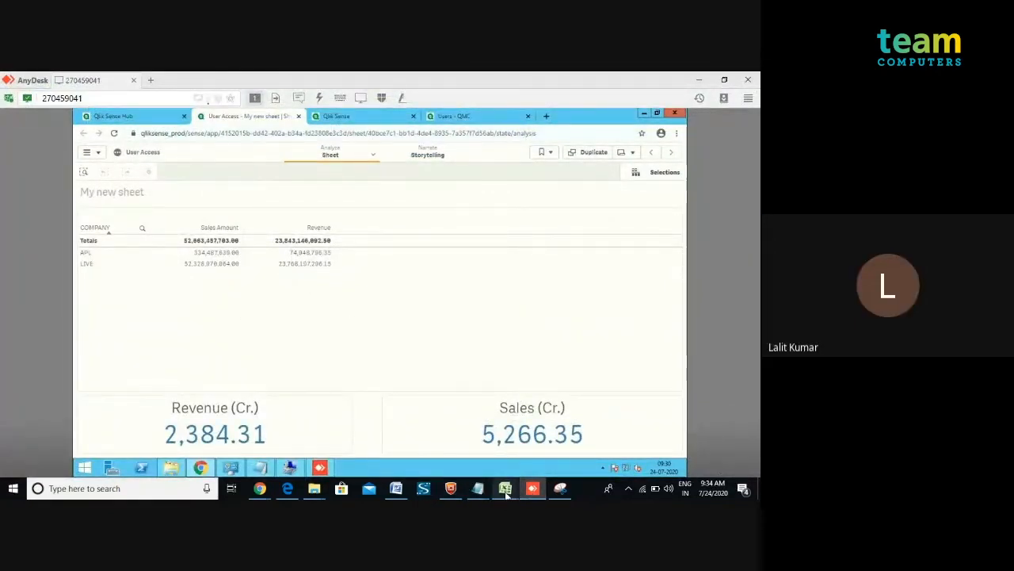
mouse_move(514, 485)
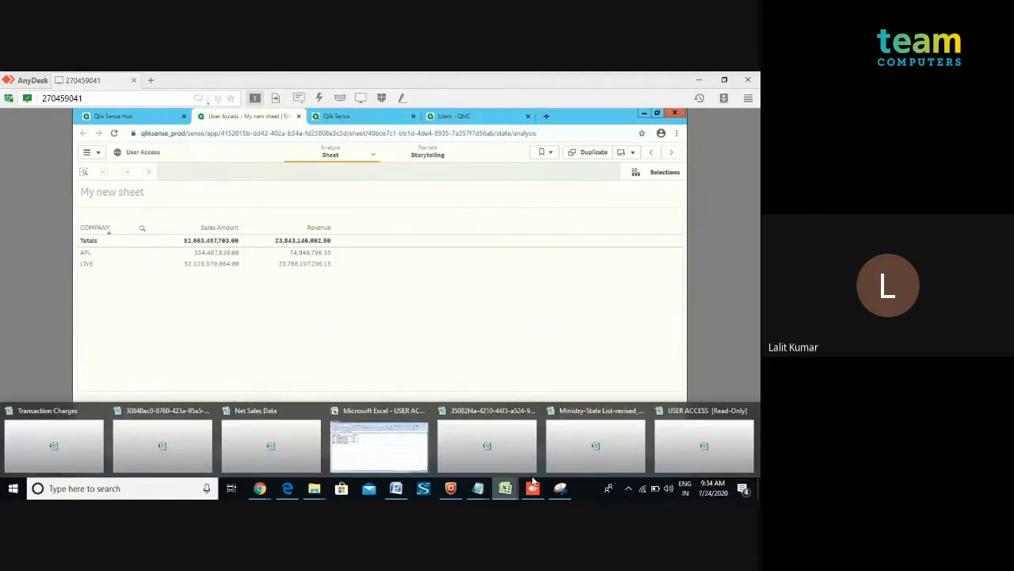
left_click(678, 440)
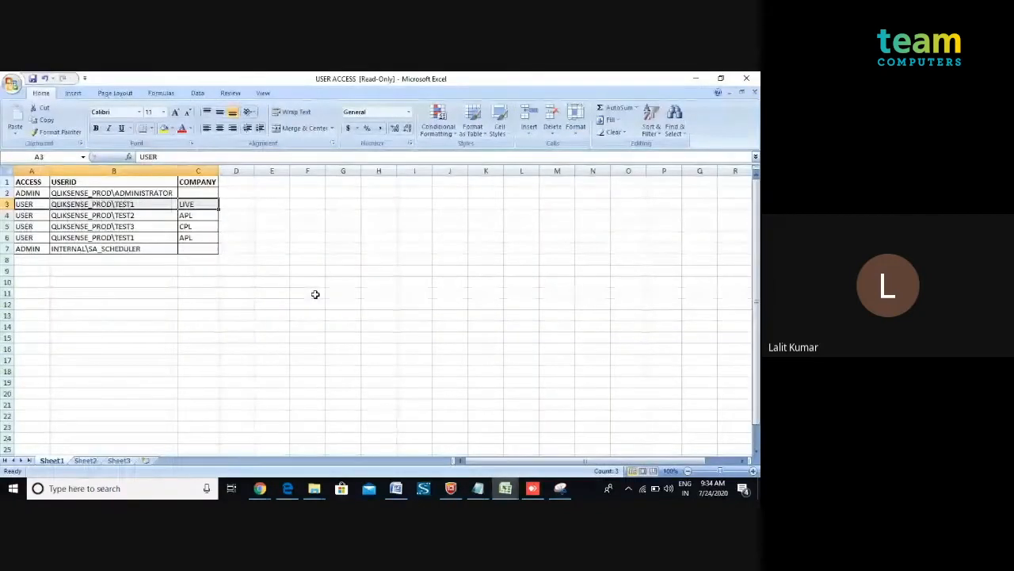
left_click(172, 217)
left_click(186, 227)
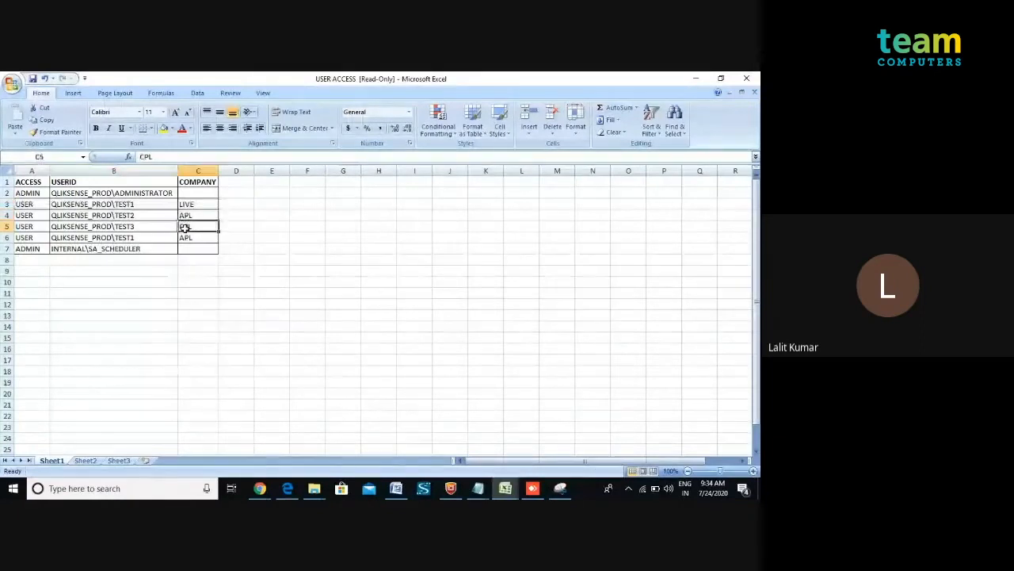
left_click(505, 488)
left_click(533, 488)
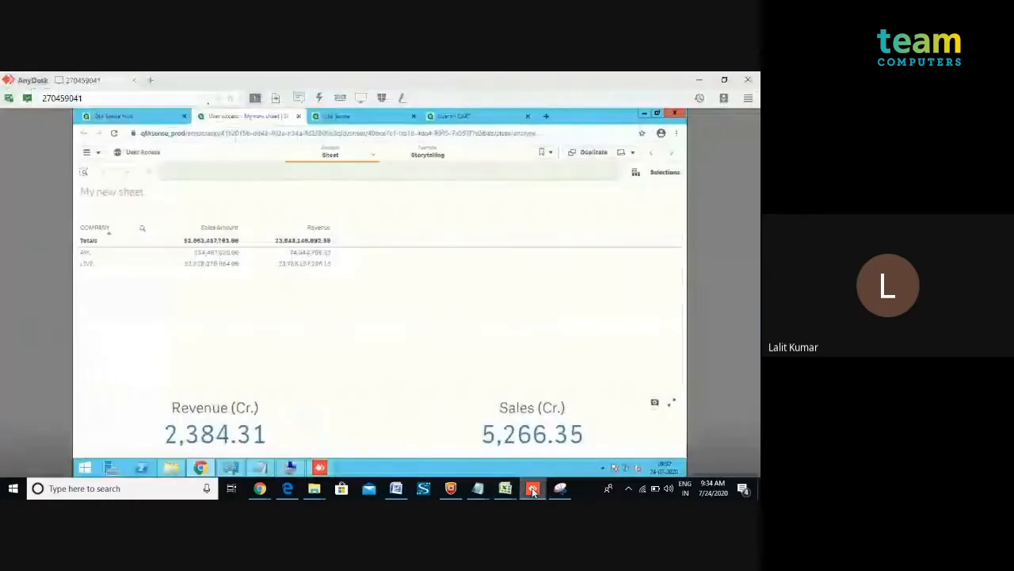
left_click(98, 158)
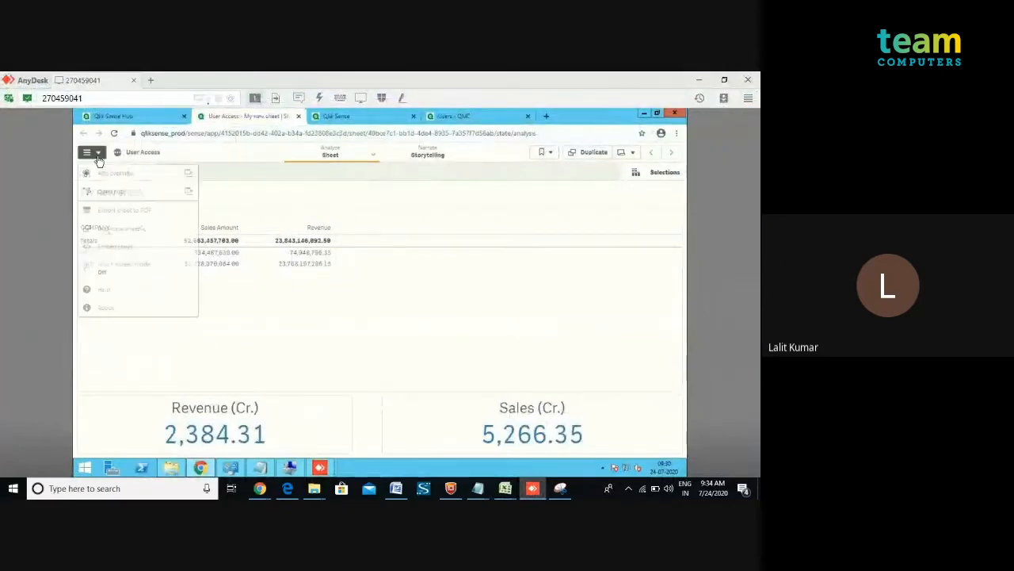
left_click(146, 118)
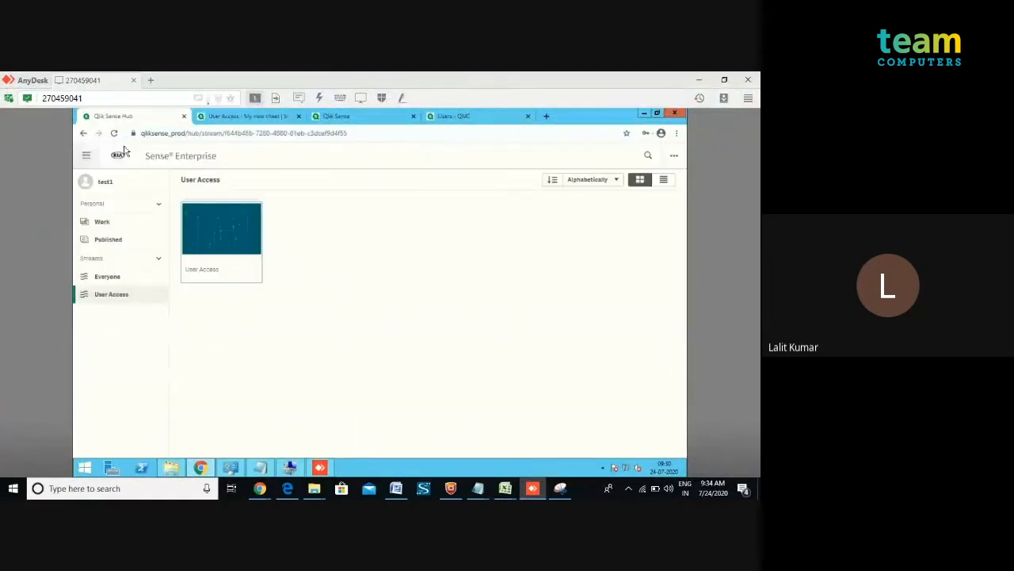
Log out of the Qlik Sense hub as test1.
left_click(102, 181)
left_click(184, 235)
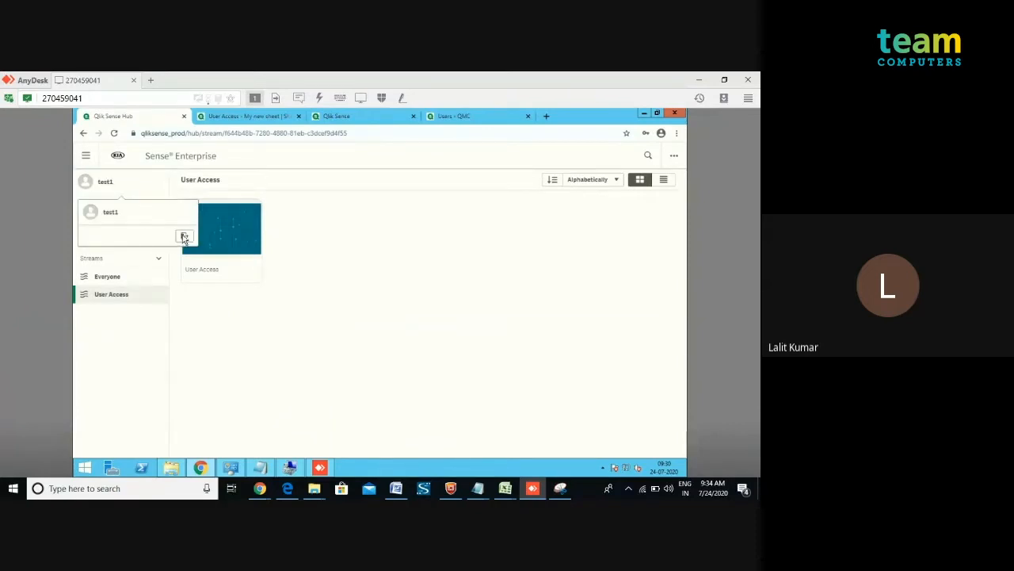
left_click(443, 311)
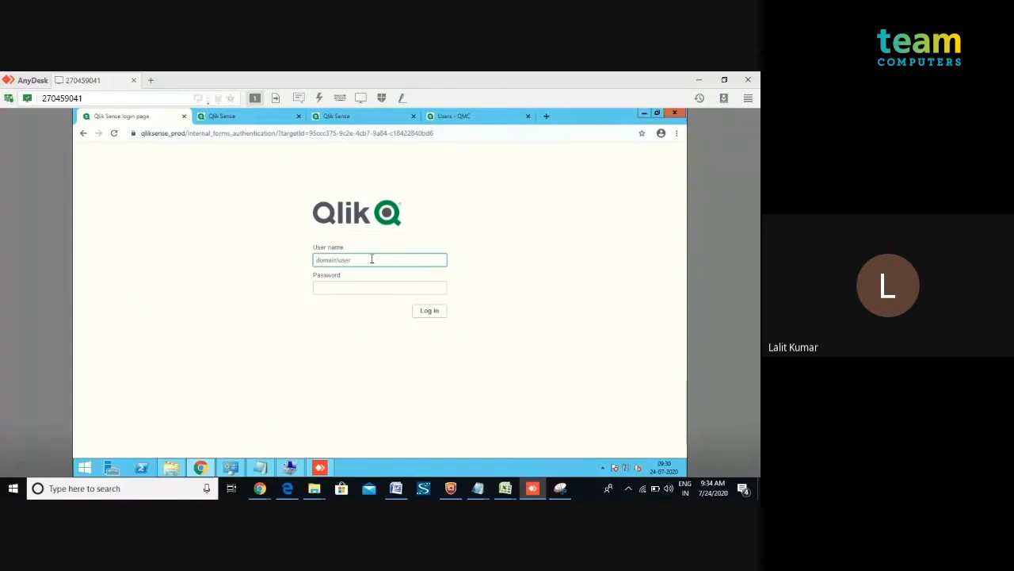
Try to log in as test2 without a domain prefix, entering the account password.
type("test2")
key("Tab")
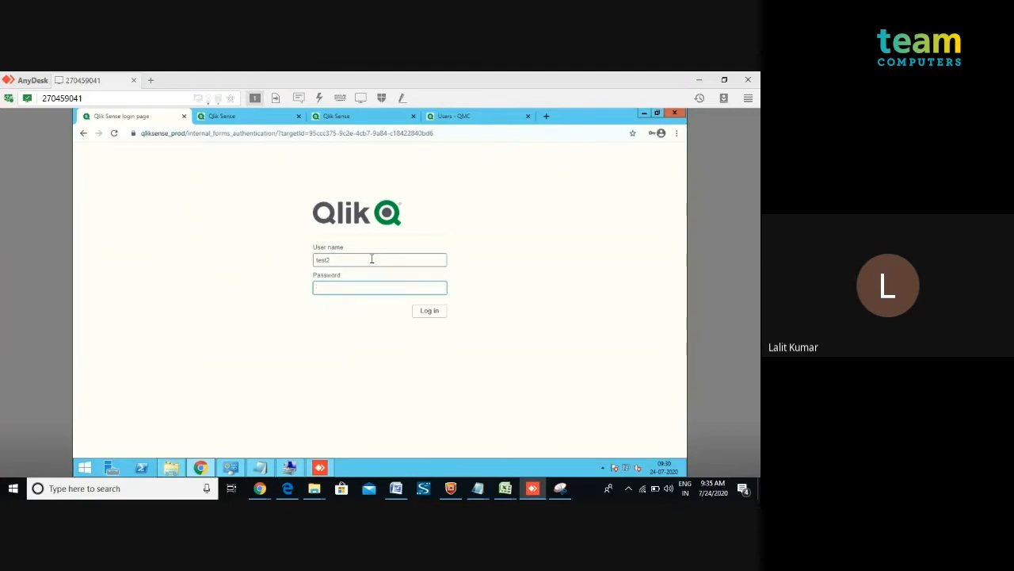
type("•••••")
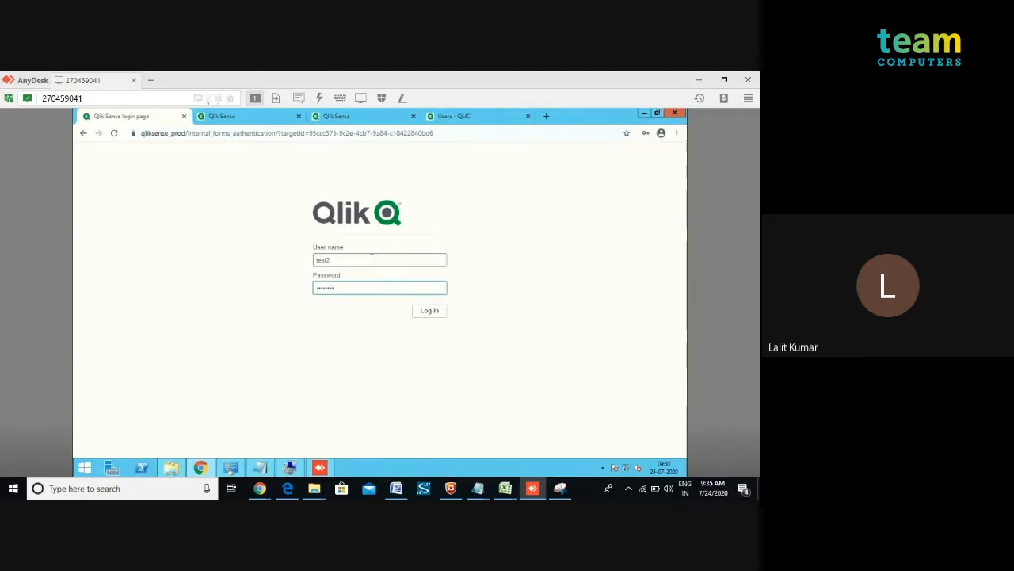
left_click(420, 313)
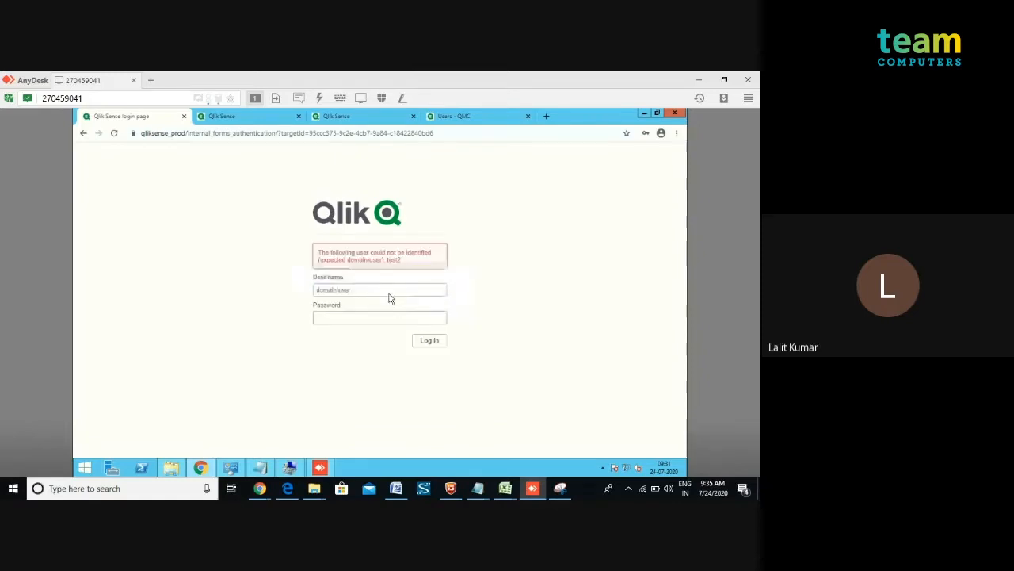
Log in again with the user name \test2 and the account password.
left_click(389, 291)
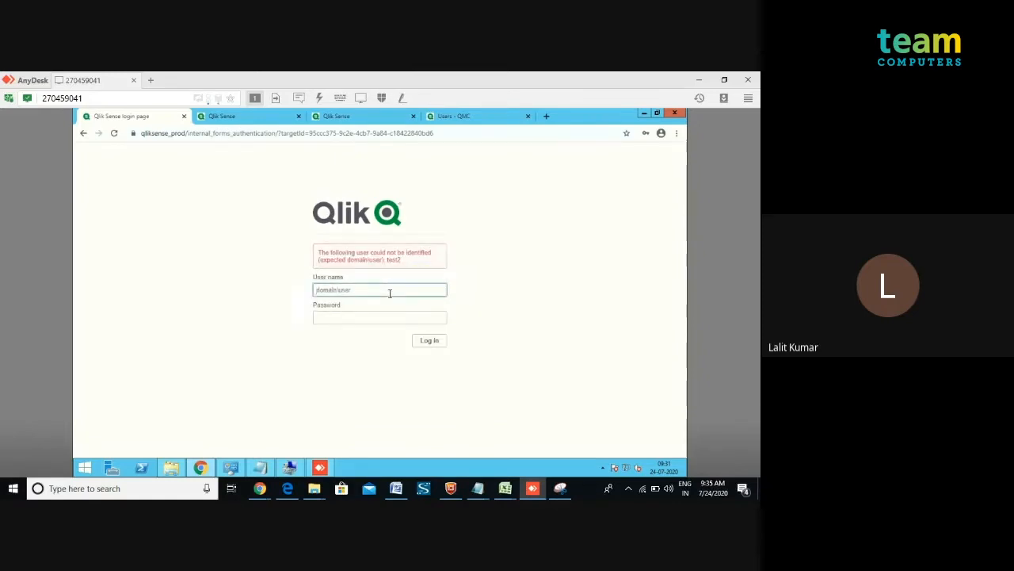
type("est2")
key("Tab")
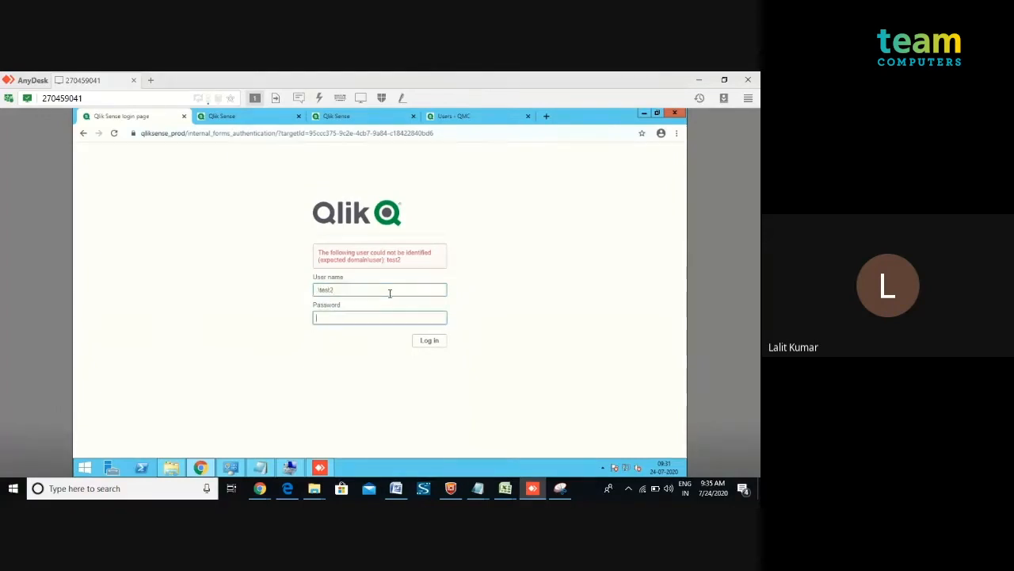
type("tes•••")
left_click(424, 343)
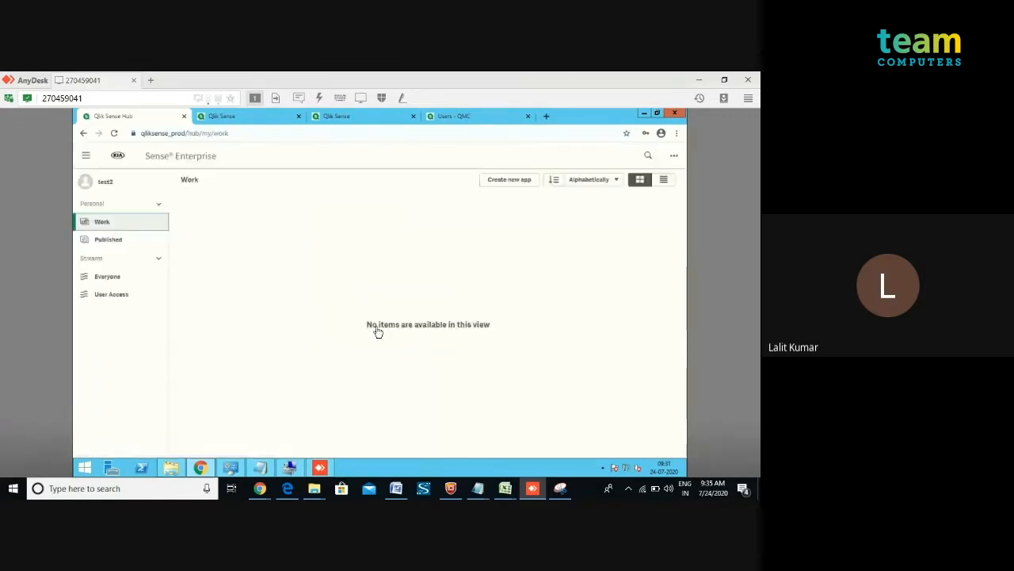
Open the User Access app from the User Access stream and view My new sheet as test2.
left_click(112, 302)
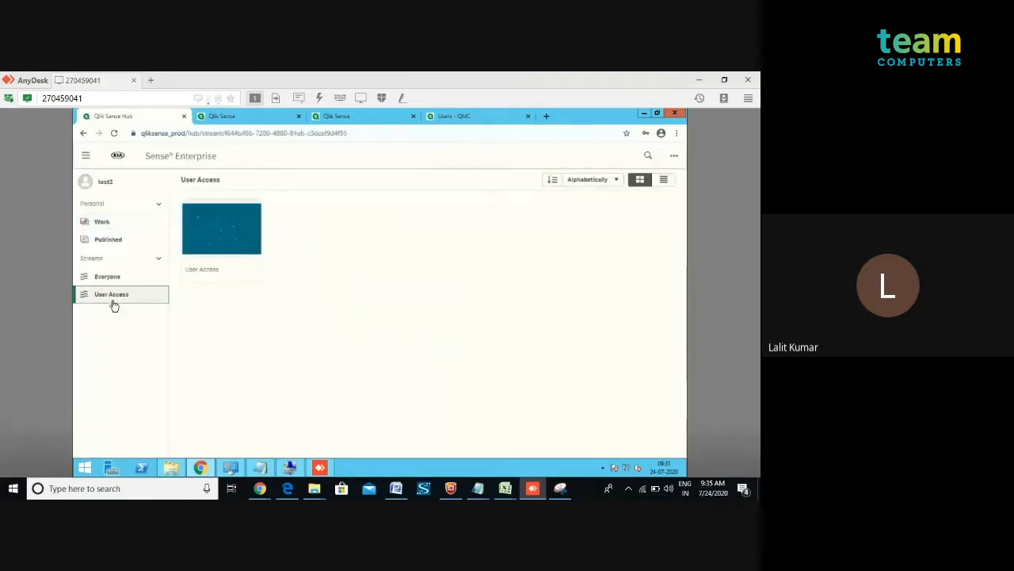
left_click(218, 238)
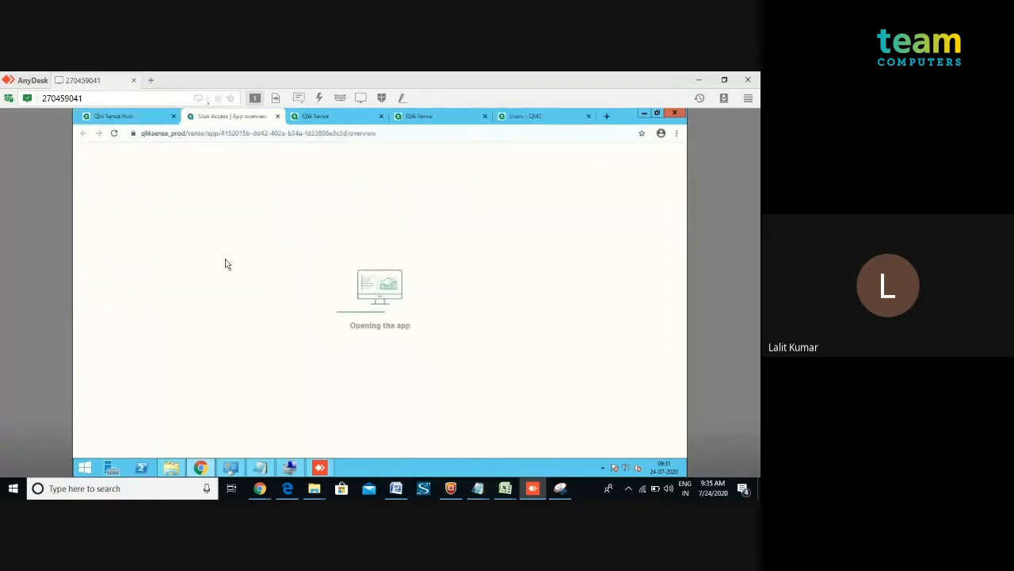
left_click(143, 330)
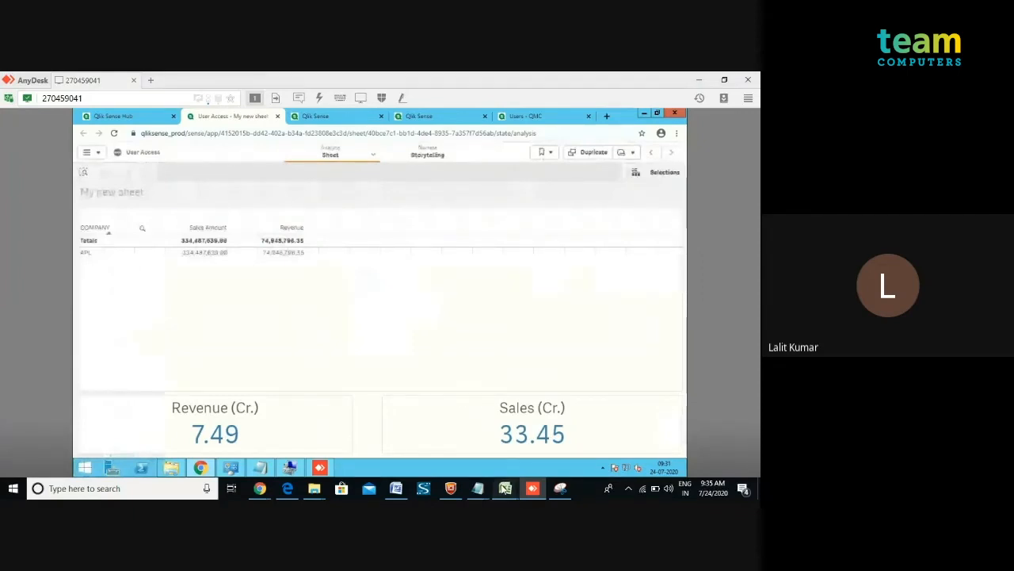
Clear the CPL company from the TEST3 row in the read-only USER ACCESS workbook, then close it without saving.
left_click(505, 489)
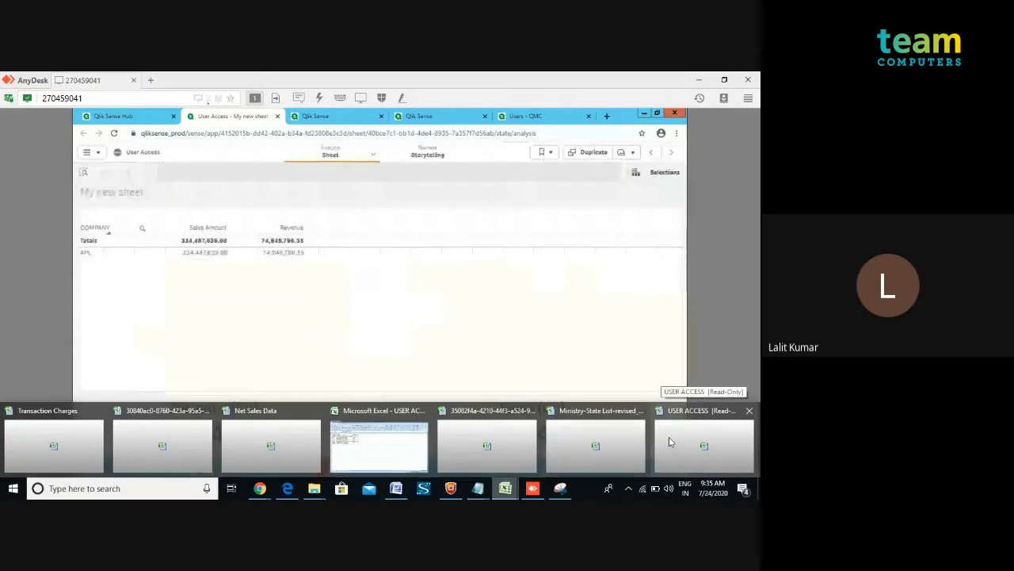
left_click(668, 440)
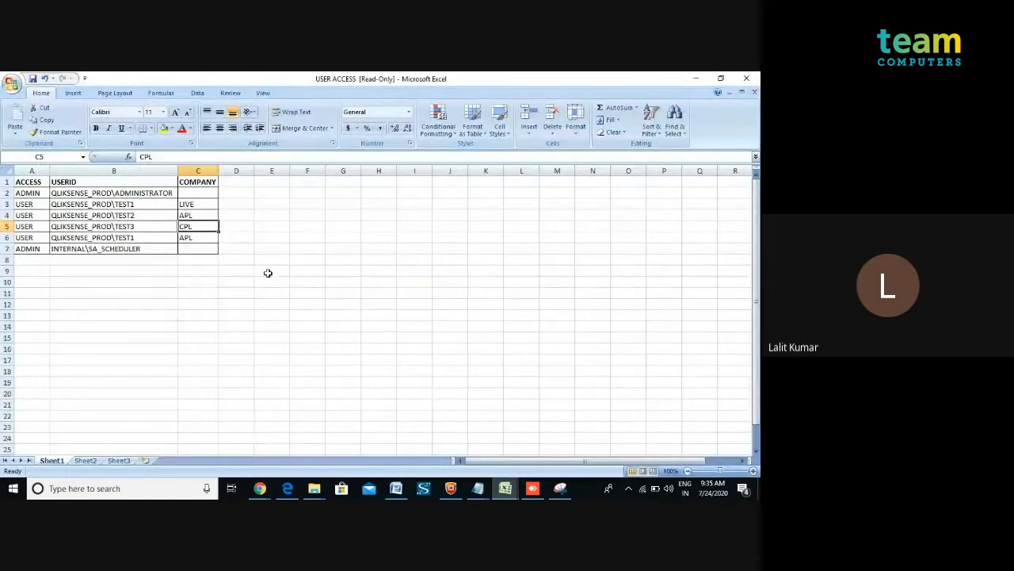
double_click(200, 226)
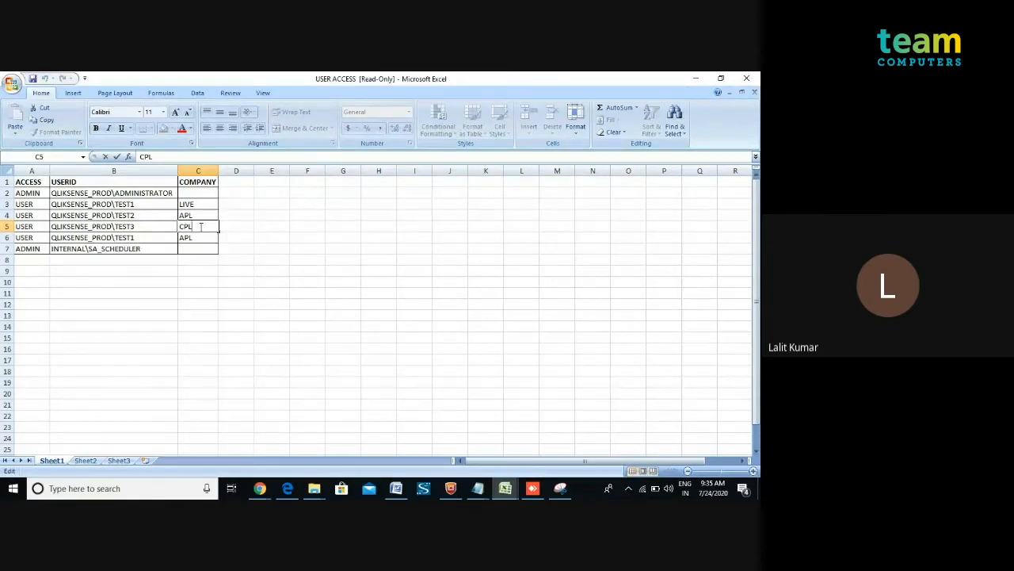
key("BackSpace")
key("BackSpace")
key("BackSpace")
left_click(250, 280)
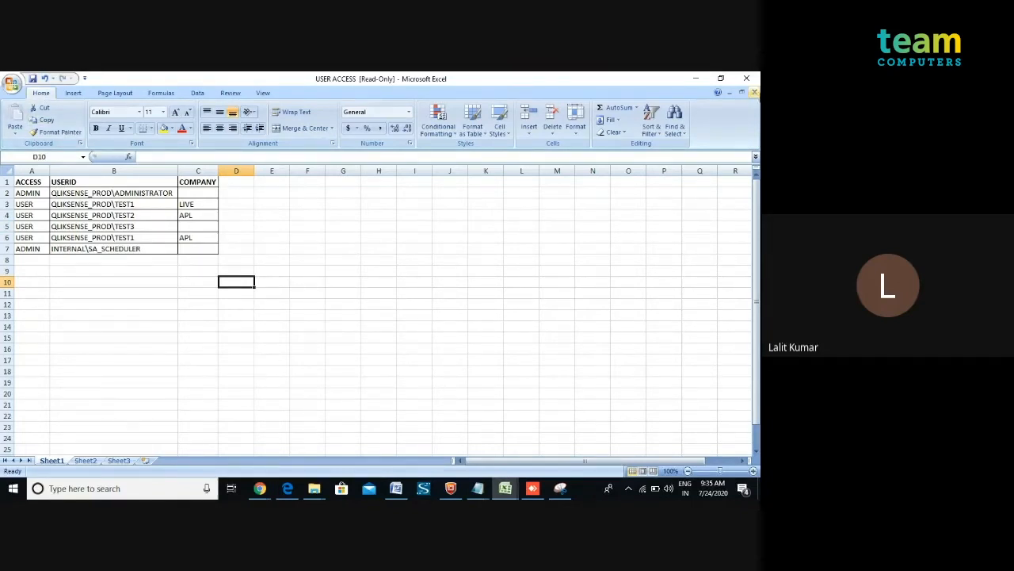
left_click(747, 77)
left_click(381, 308)
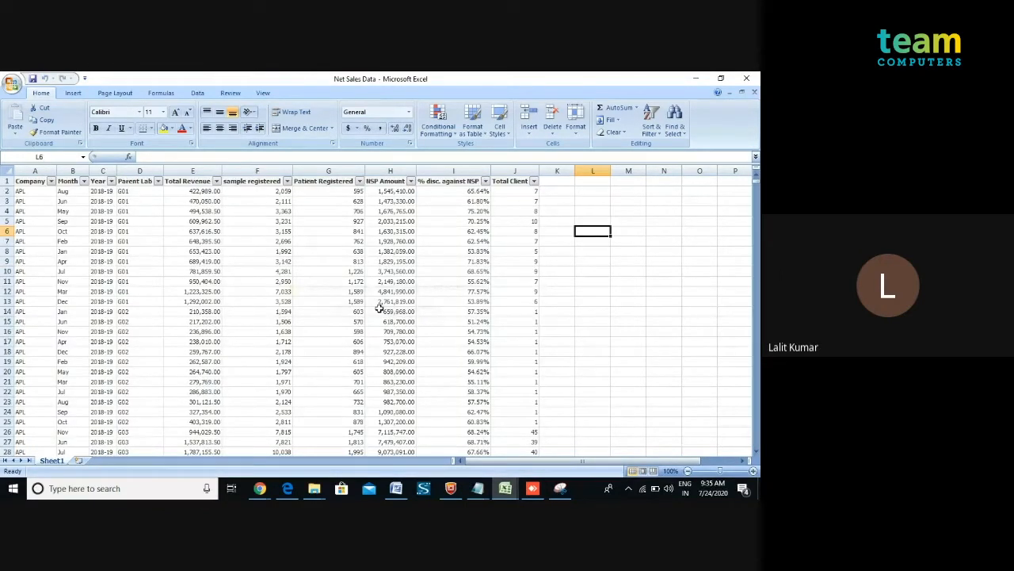
Cancel opening the locked USER ACCESS file and close the Net Sales Data workbook without saving.
left_click(759, 488)
left_click(759, 488)
left_click(506, 488)
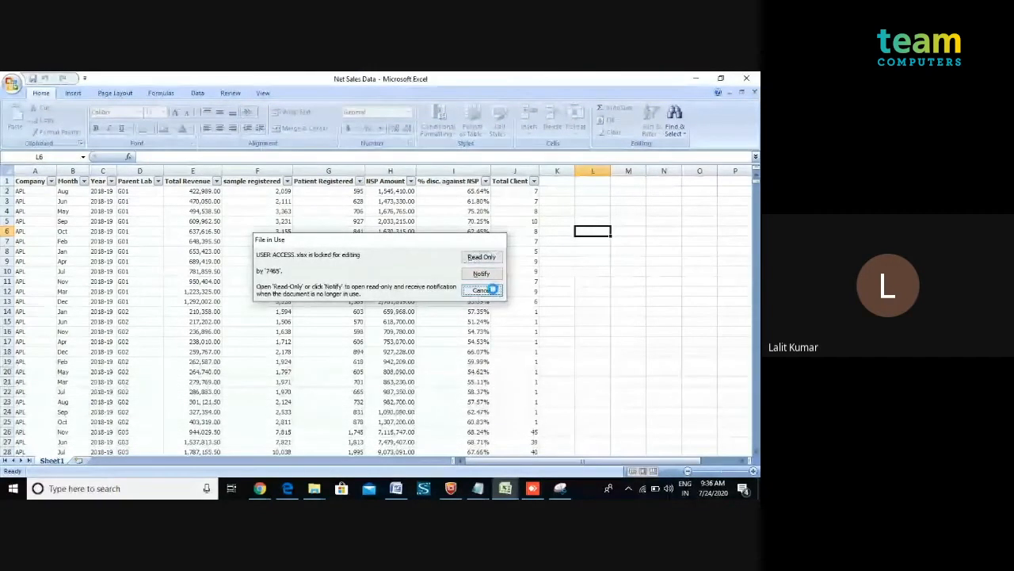
left_click(492, 291)
left_click(749, 80)
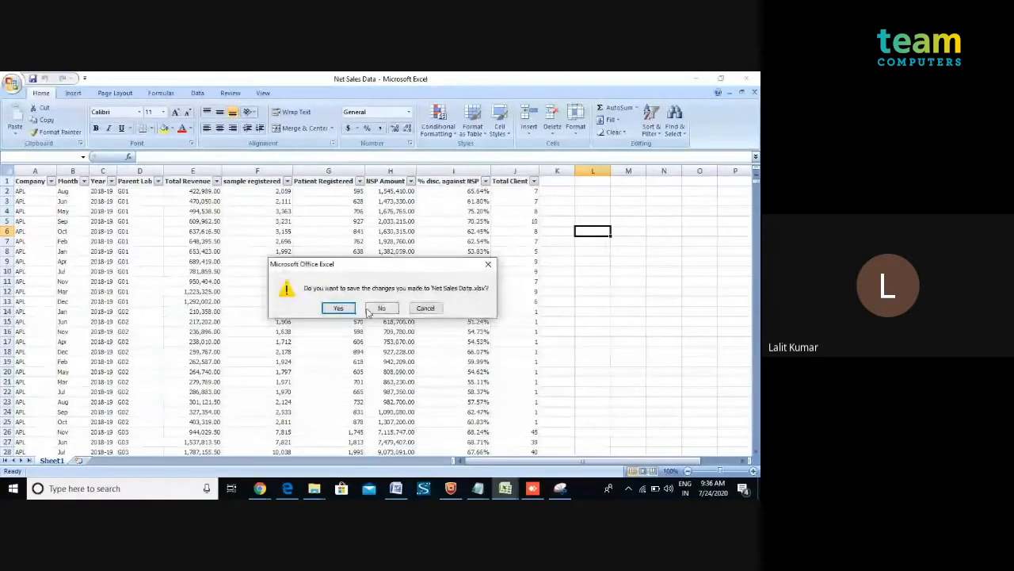
left_click(381, 309)
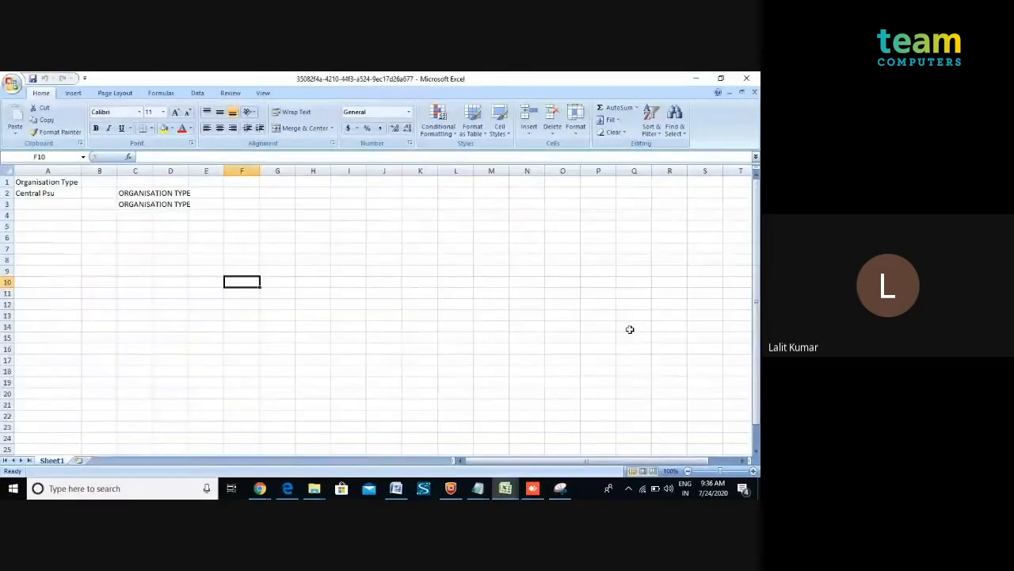
Copy USER ACCESS.xlsx from the server's D:\Source folder into the local New Volume (D:) drive.
left_click(534, 489)
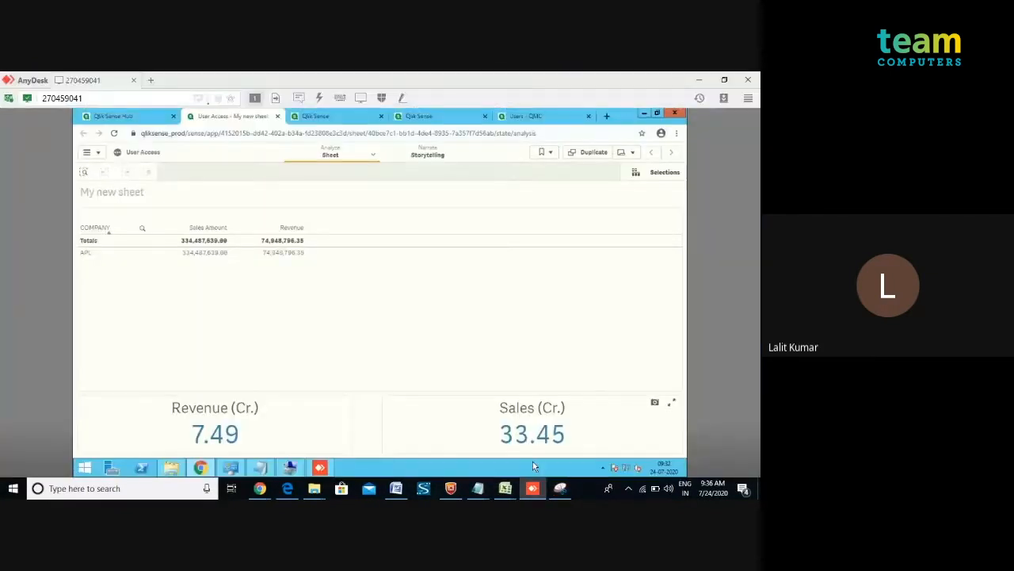
key("super+d")
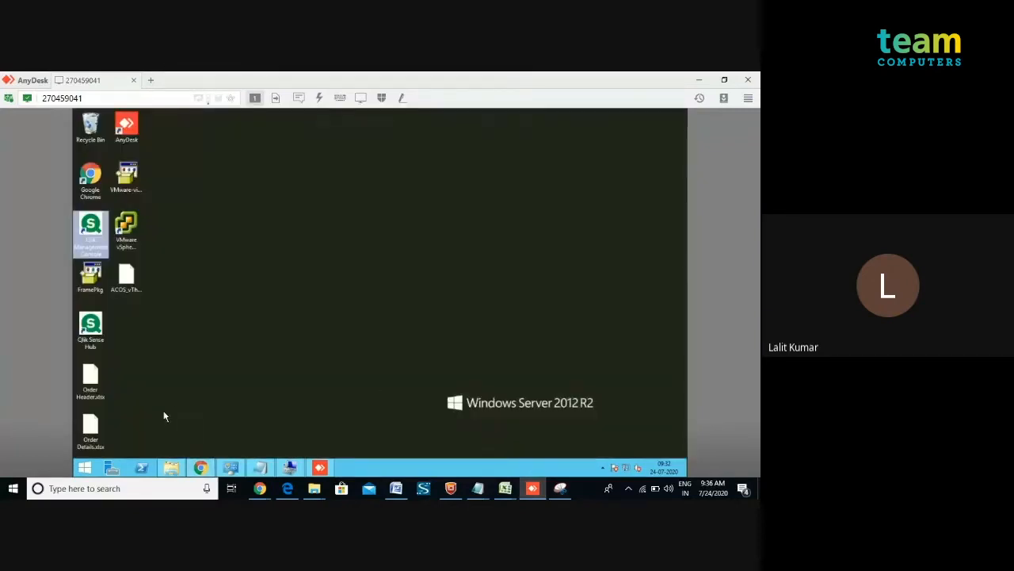
left_click(172, 466)
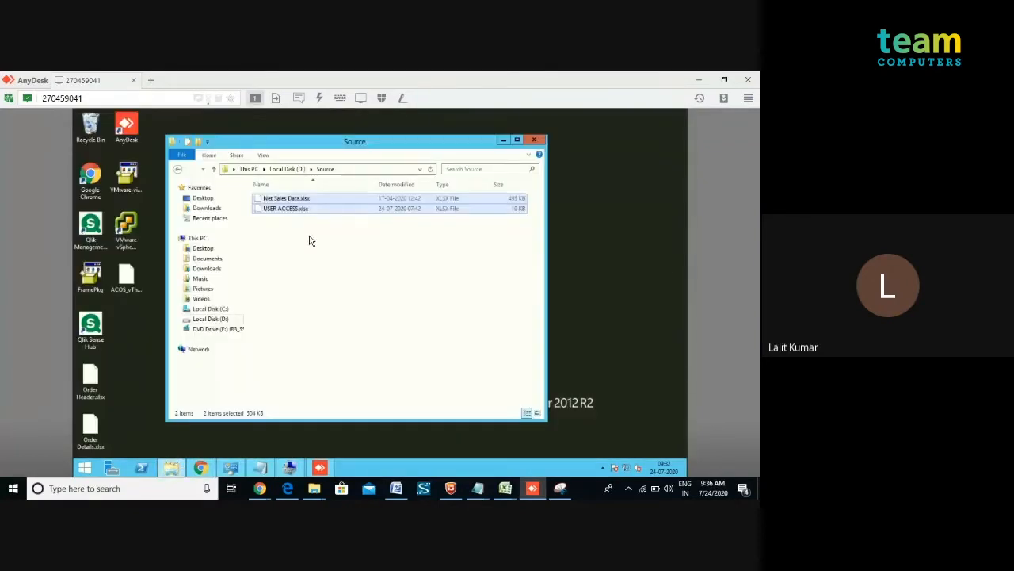
left_click(291, 211)
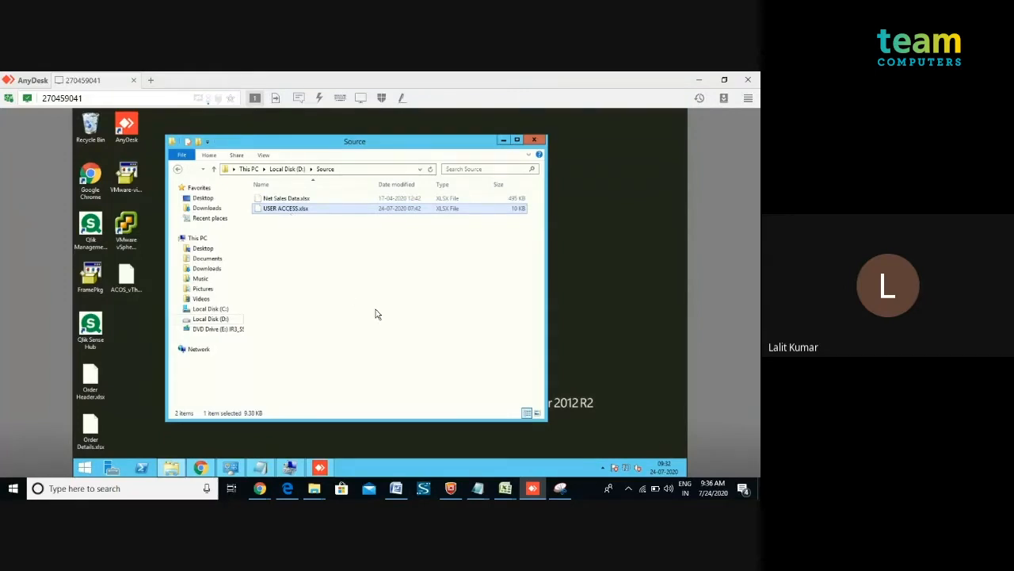
key("super+d")
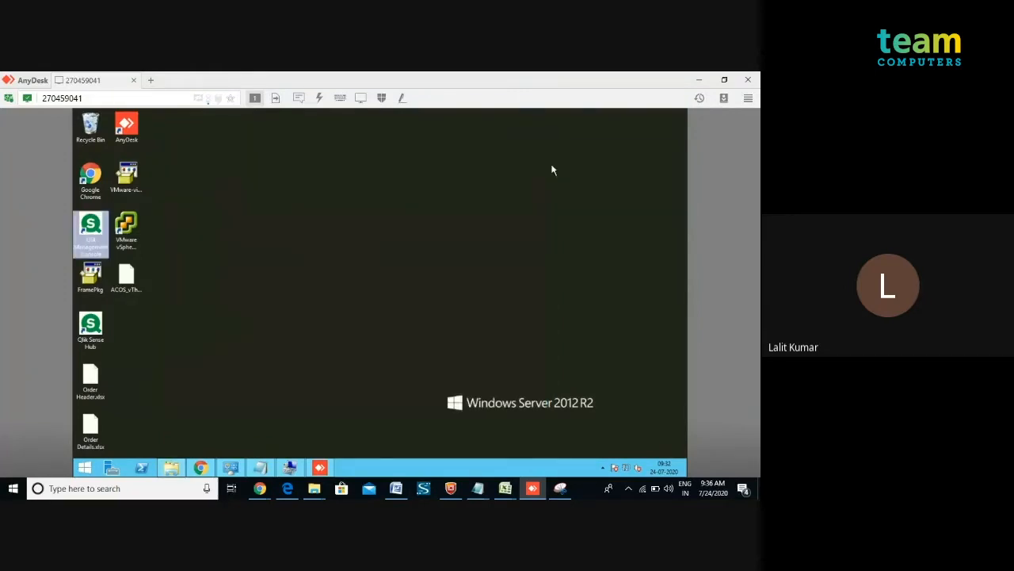
left_click(699, 80)
mouse_move(314, 488)
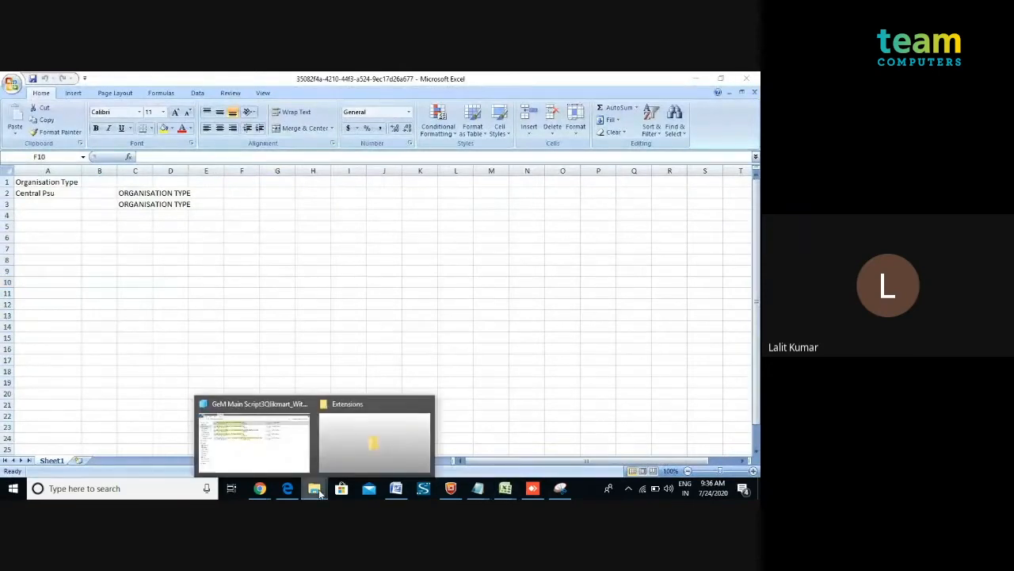
left_click(300, 458)
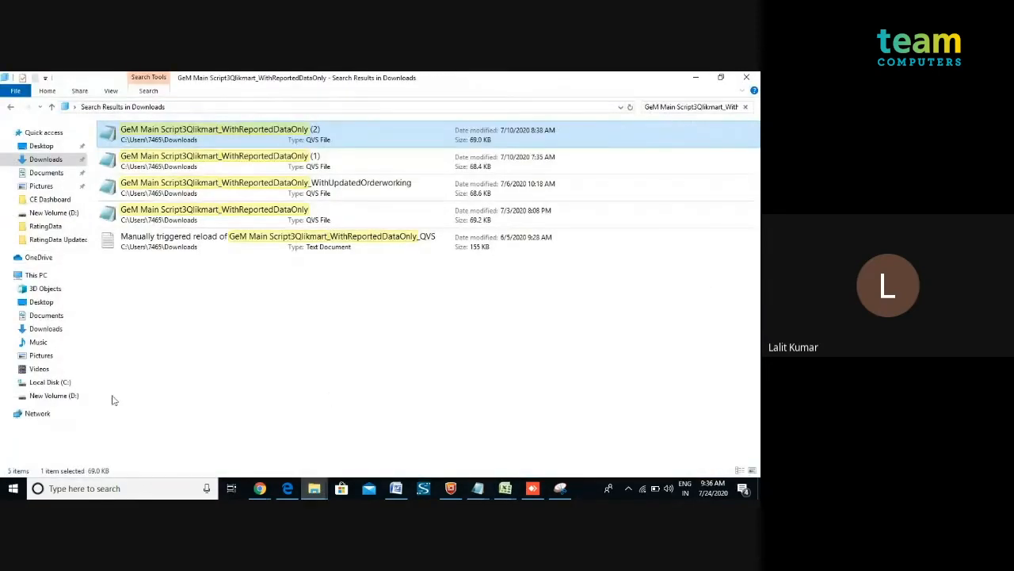
left_click(70, 396)
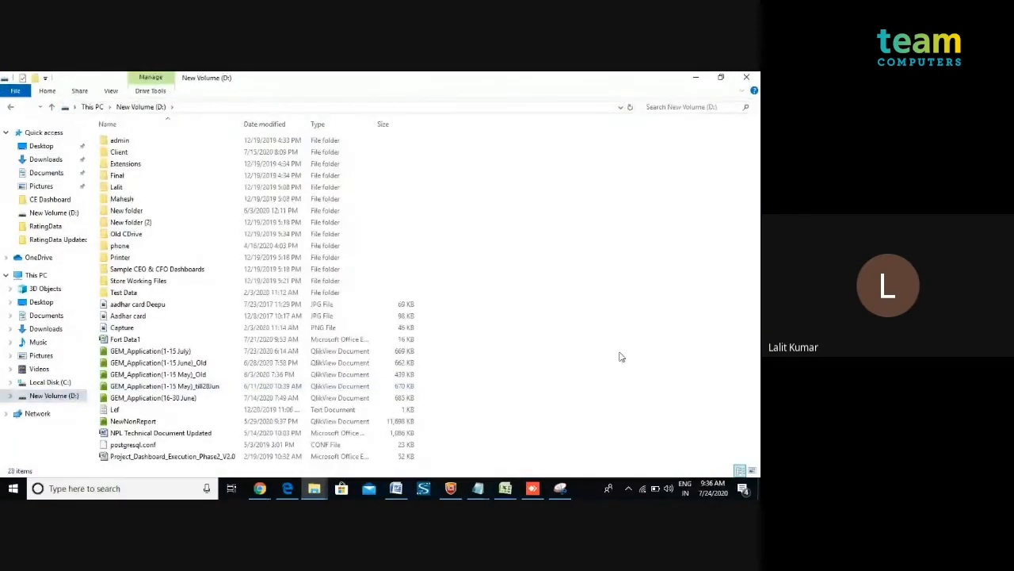
key("ctrl+v")
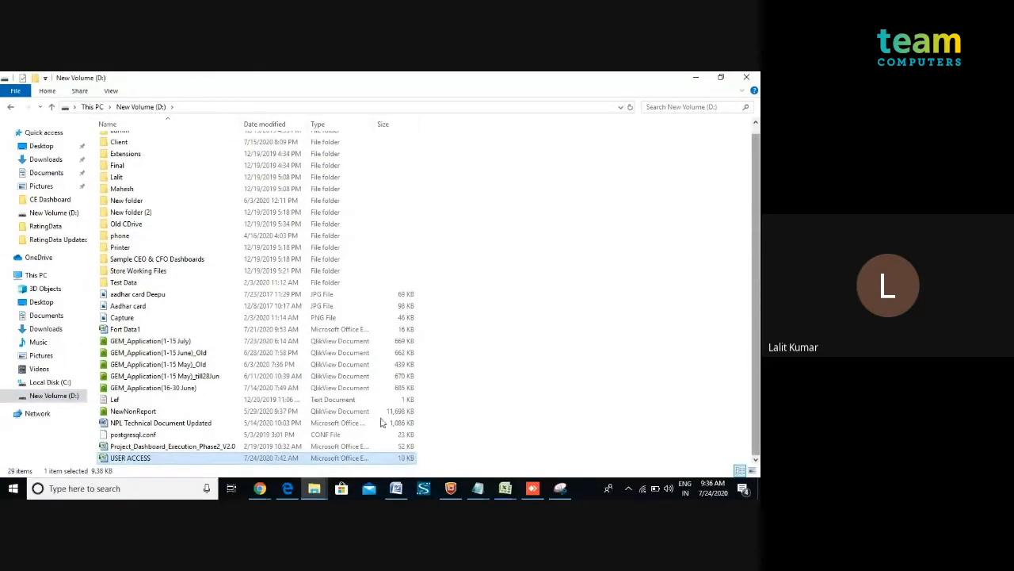
Open the copied USER ACCESS workbook and clear the CPL company from the TEST3 row.
double_click(326, 459)
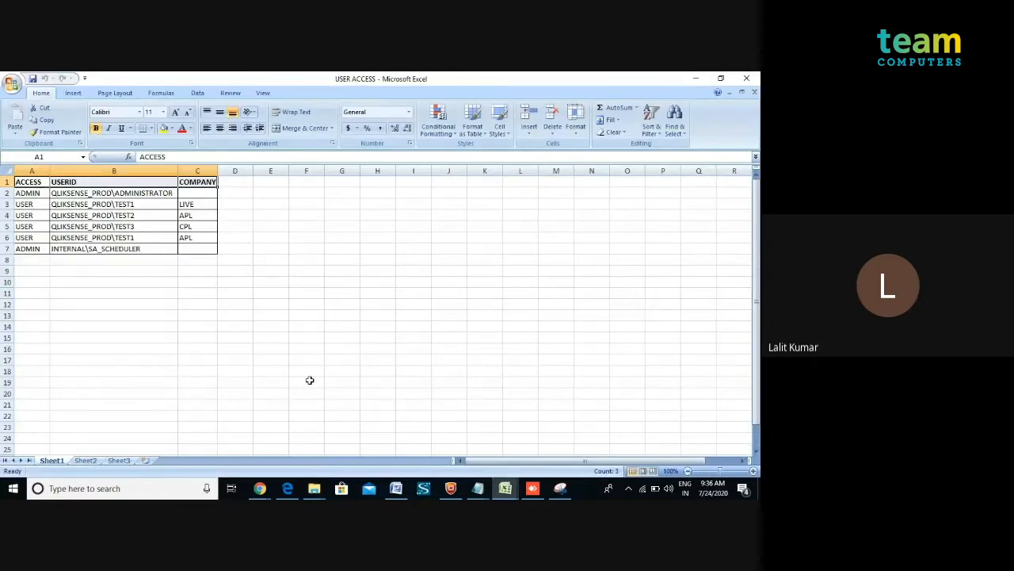
left_click(190, 227)
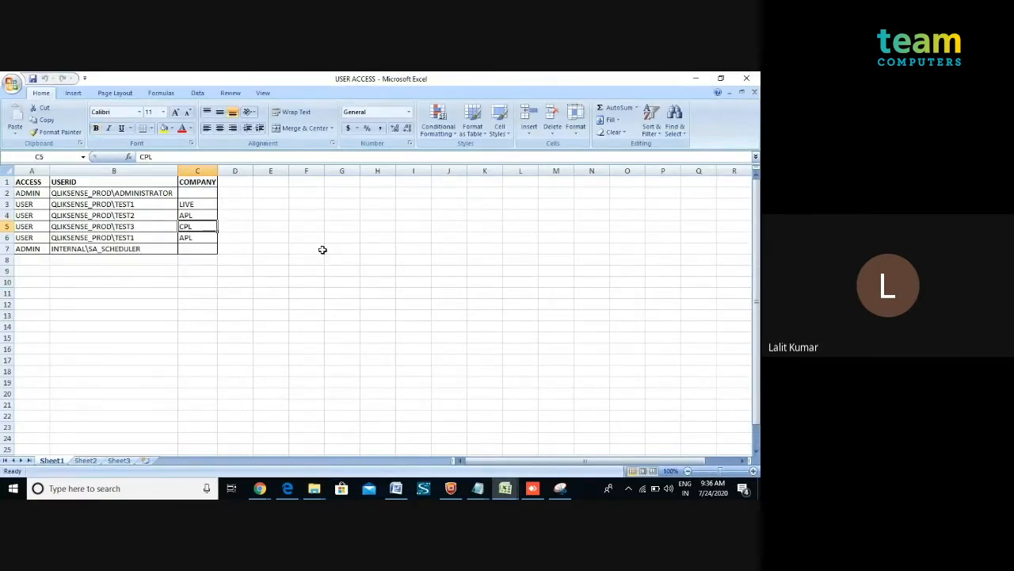
key("Delete")
left_click(339, 269)
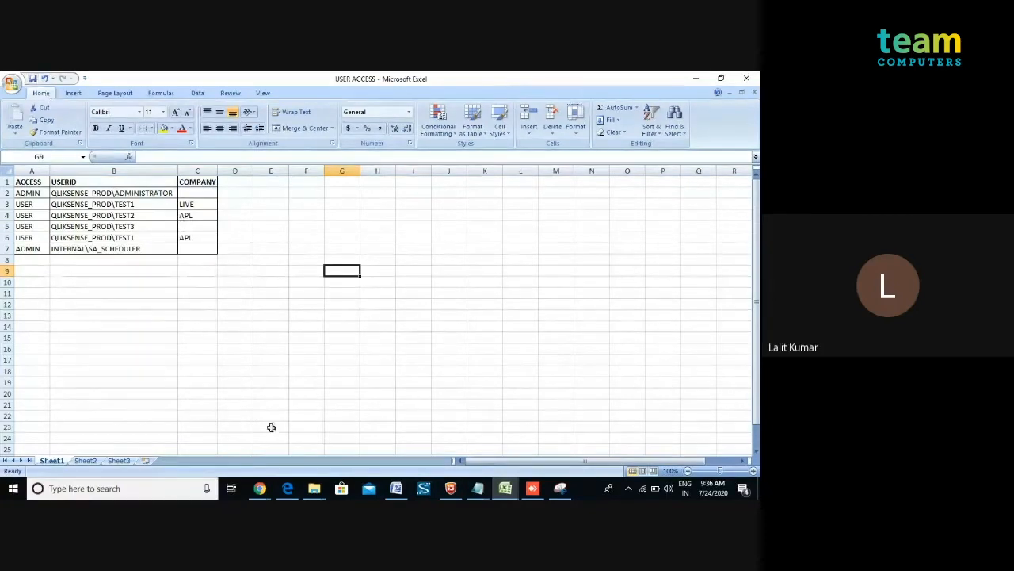
Switch back to the USER ACCESS workbook window and close it.
left_click(319, 490)
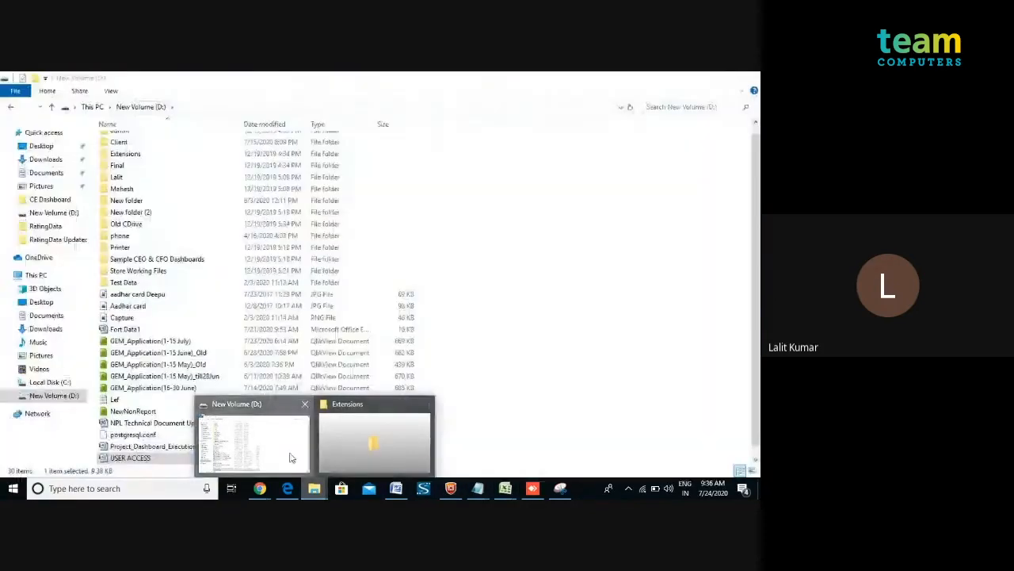
left_click(290, 453)
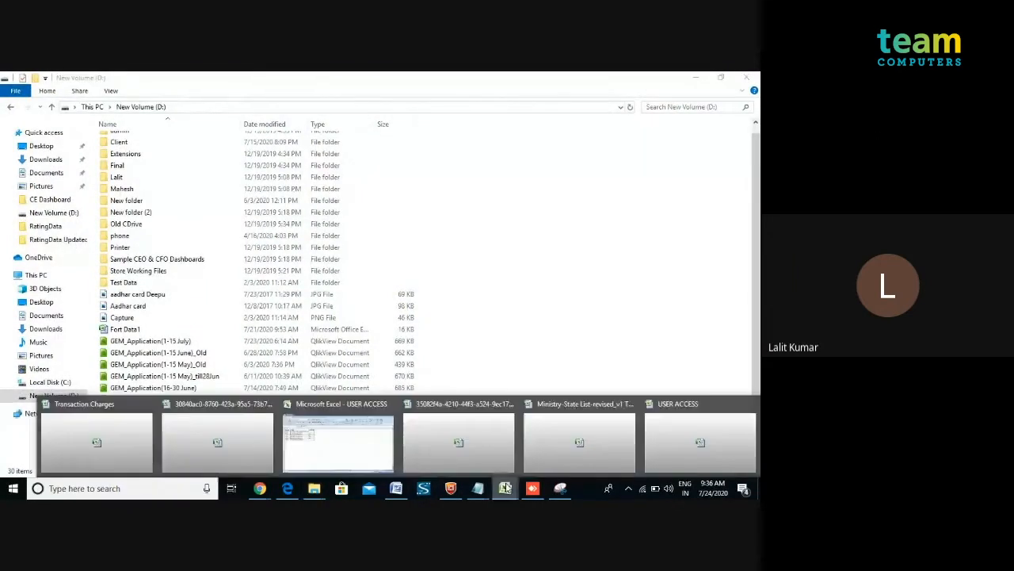
left_click(505, 488)
left_click(666, 455)
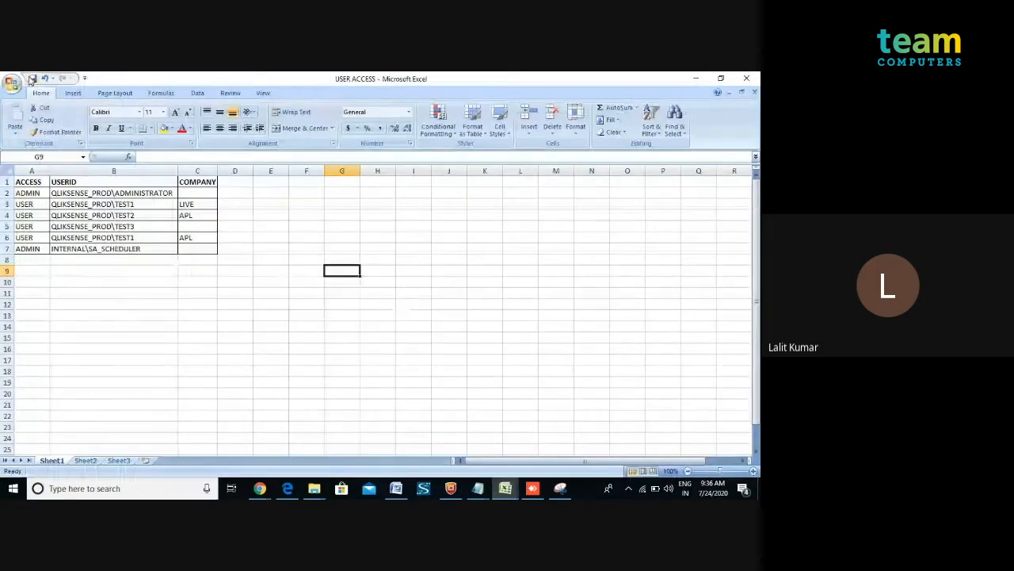
left_click(747, 77)
key("super+d")
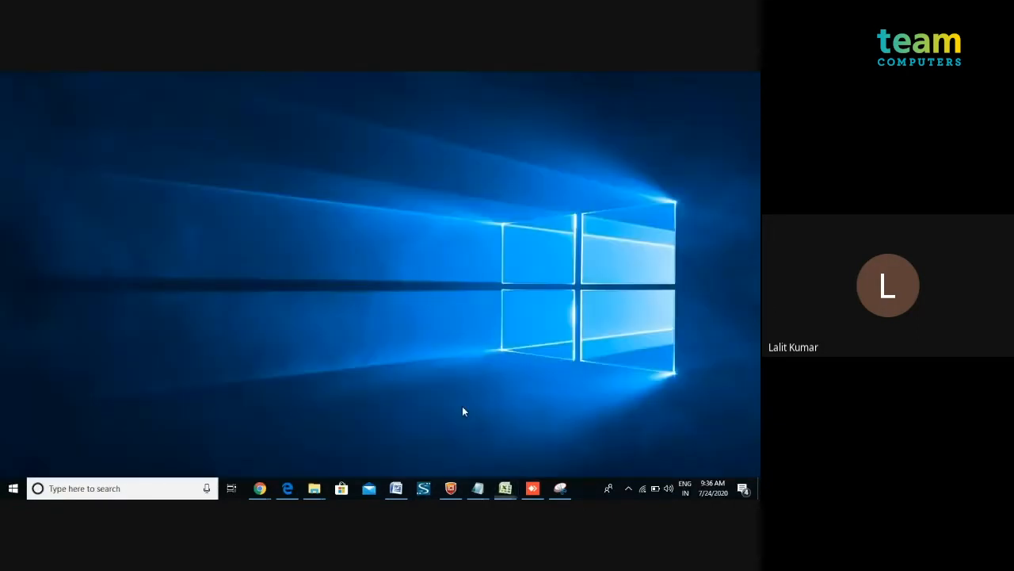
Copy the edited USER ACCESS file from the local New Volume (D:) into the server's D:\Source folder, replacing the existing file.
mouse_move(314, 488)
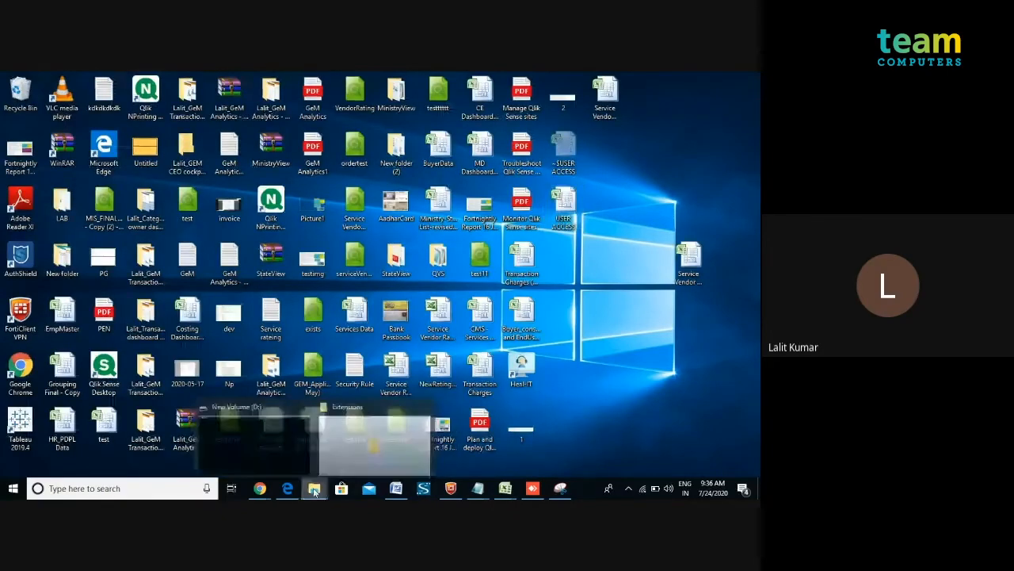
left_click(315, 445)
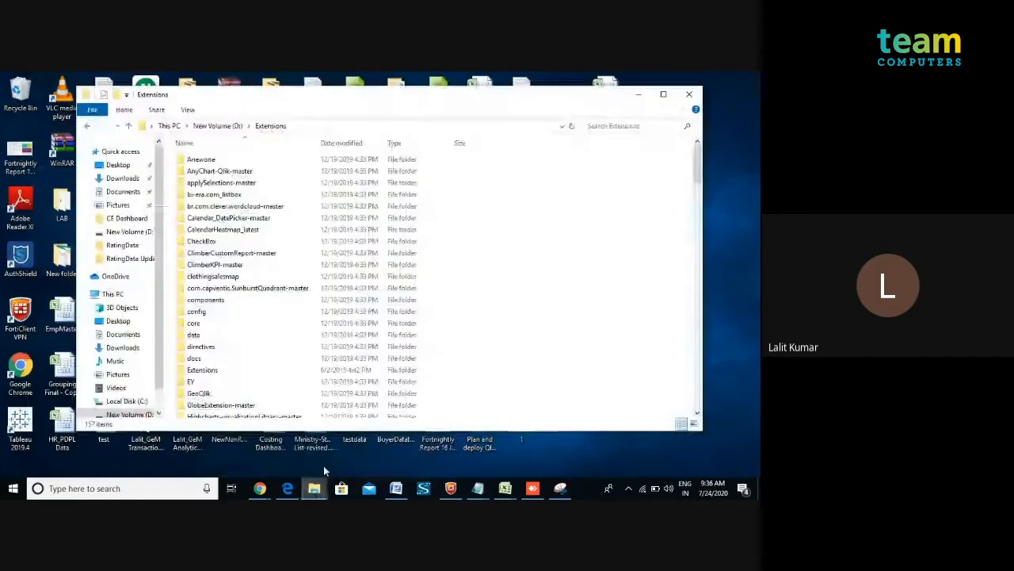
left_click(129, 413)
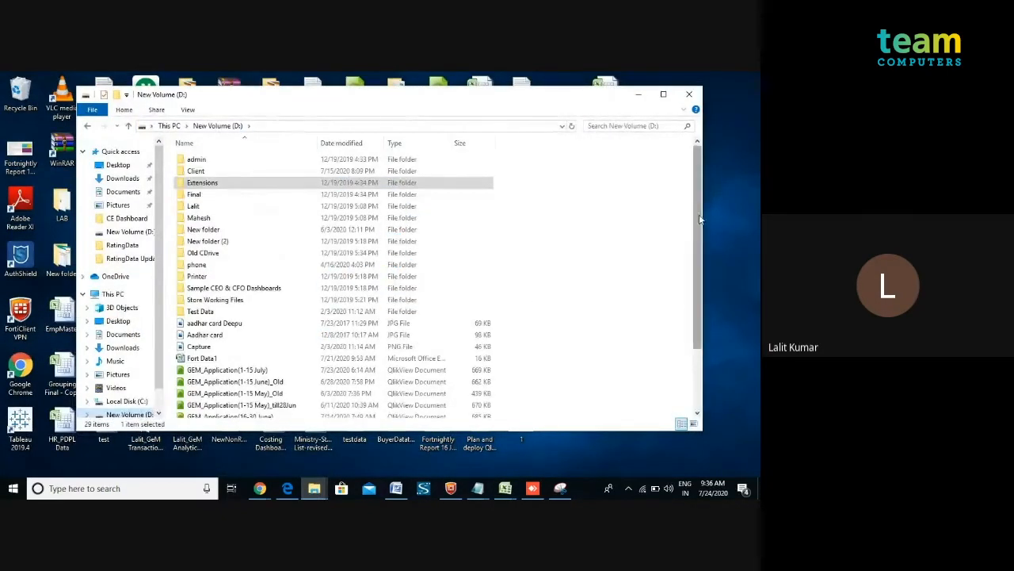
scroll(695, 352, "down", 3)
left_click(425, 411)
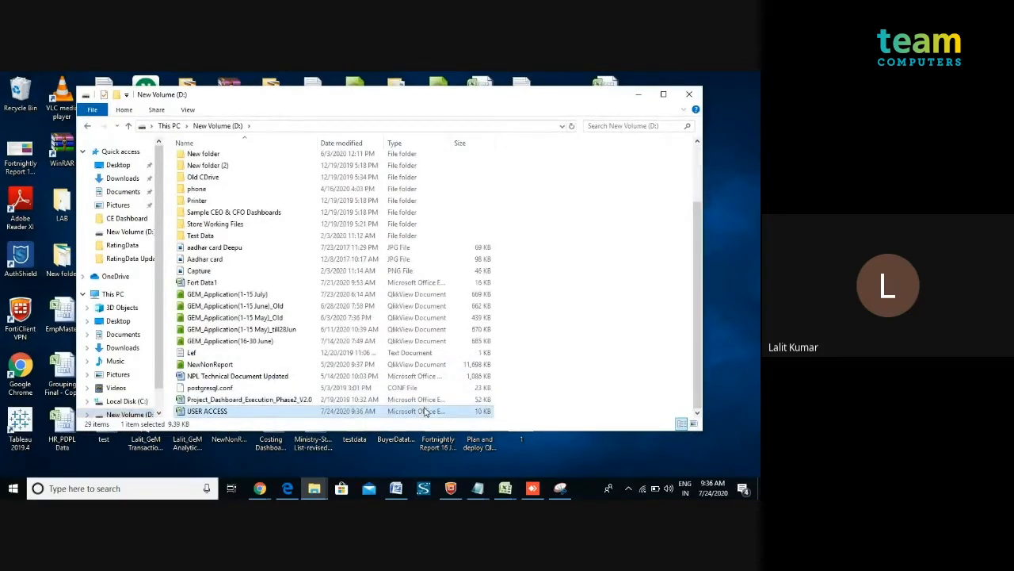
left_click(533, 486)
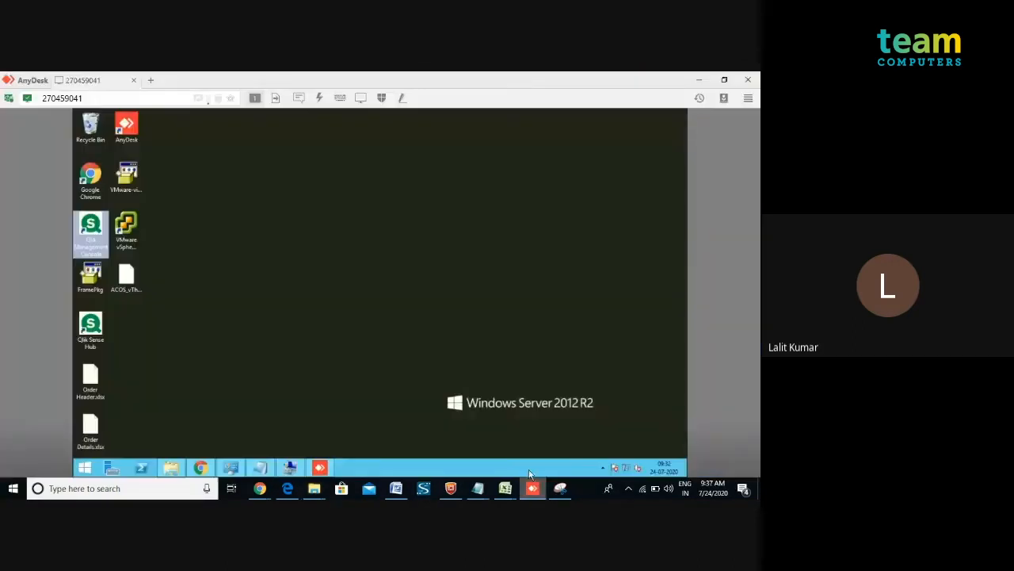
left_click(170, 468)
left_click(391, 344)
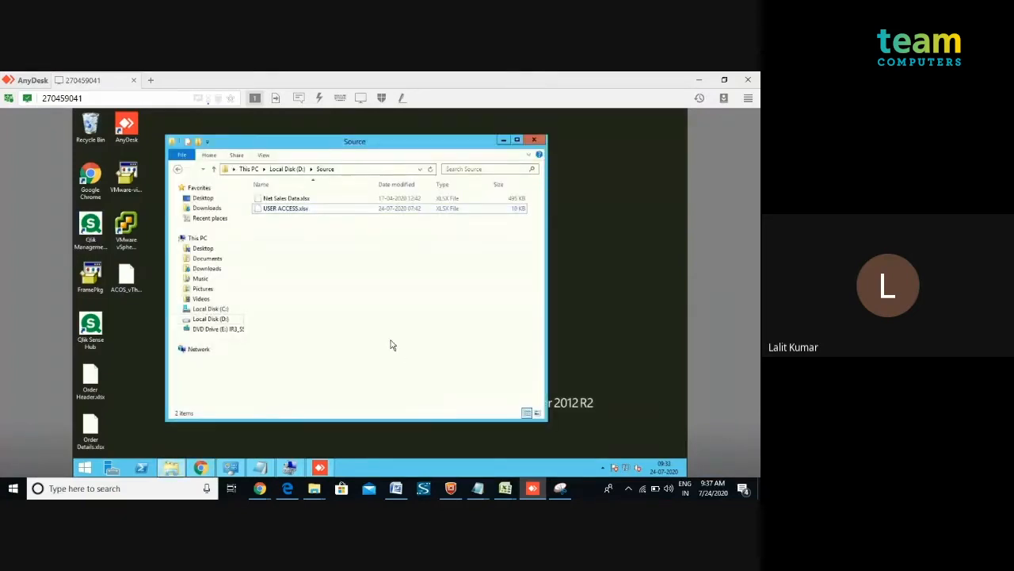
key("ctrl+v")
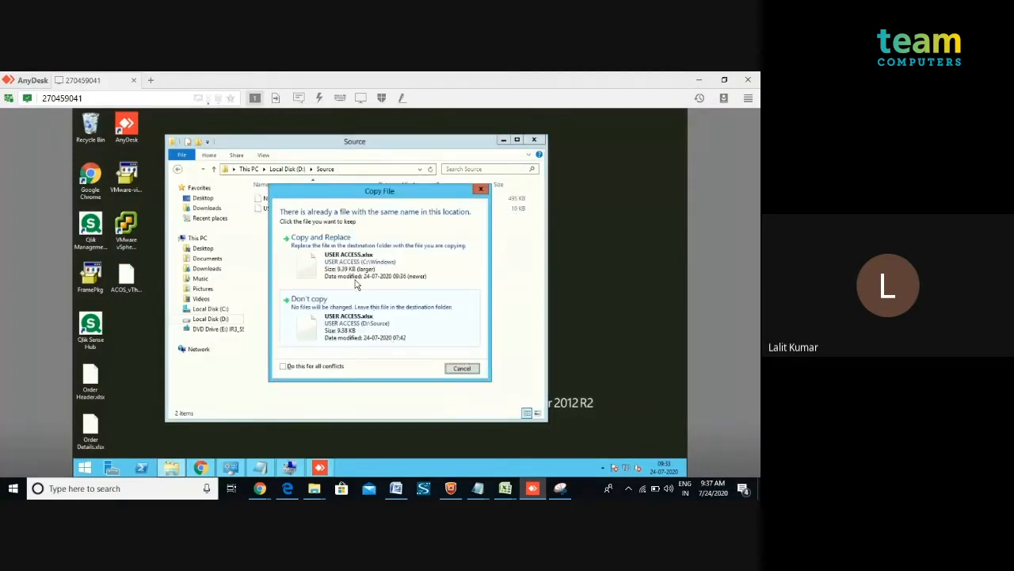
left_click(355, 277)
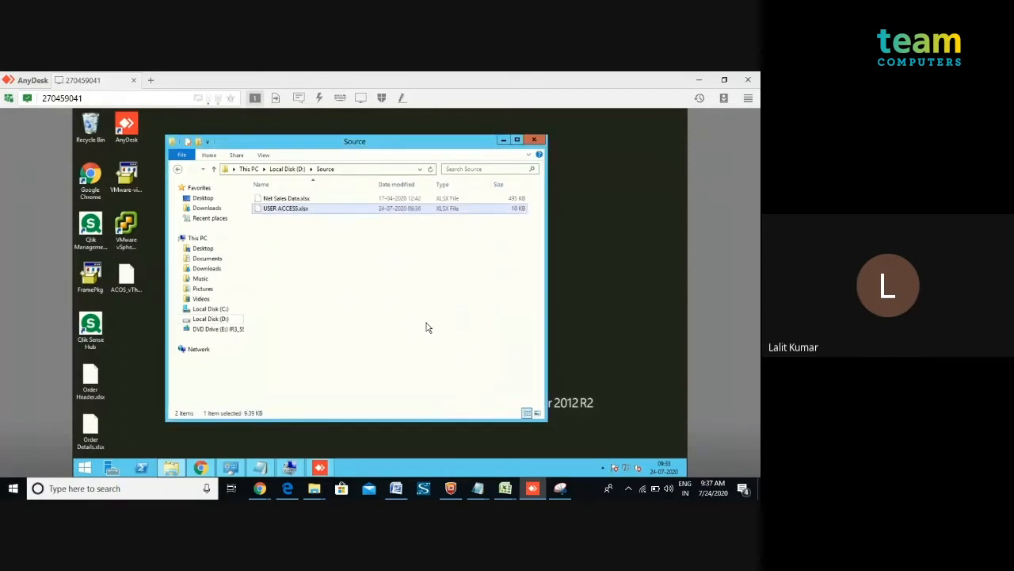
left_click(536, 141)
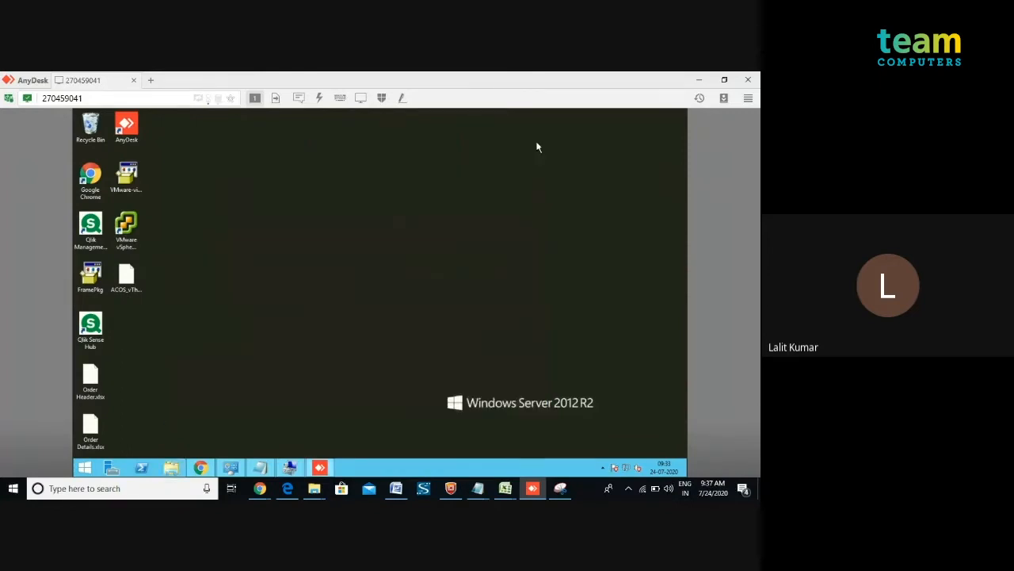
Open the Qlik Sense Hub in the server's browser and log out the test2 user.
left_click(202, 467)
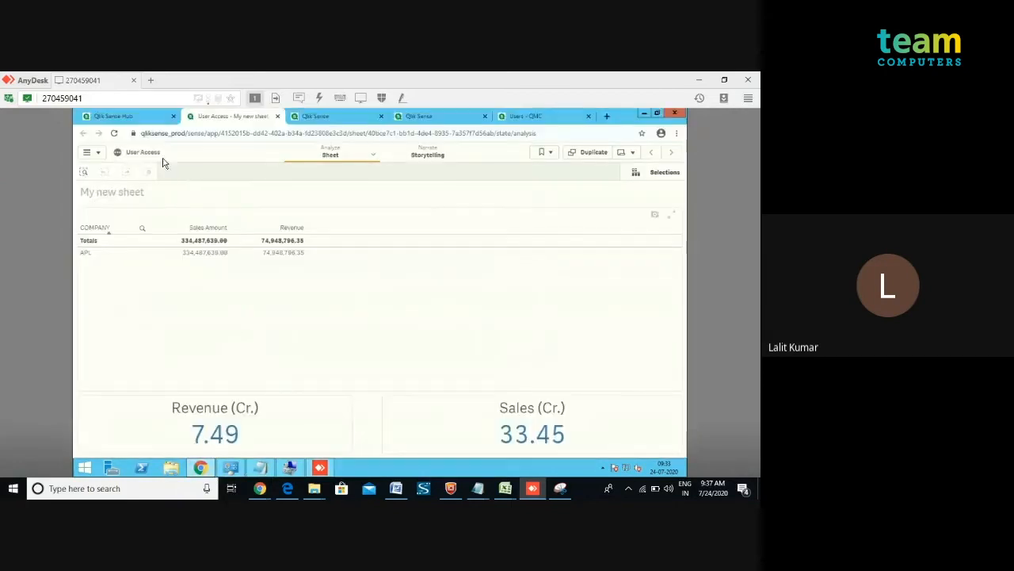
left_click(114, 119)
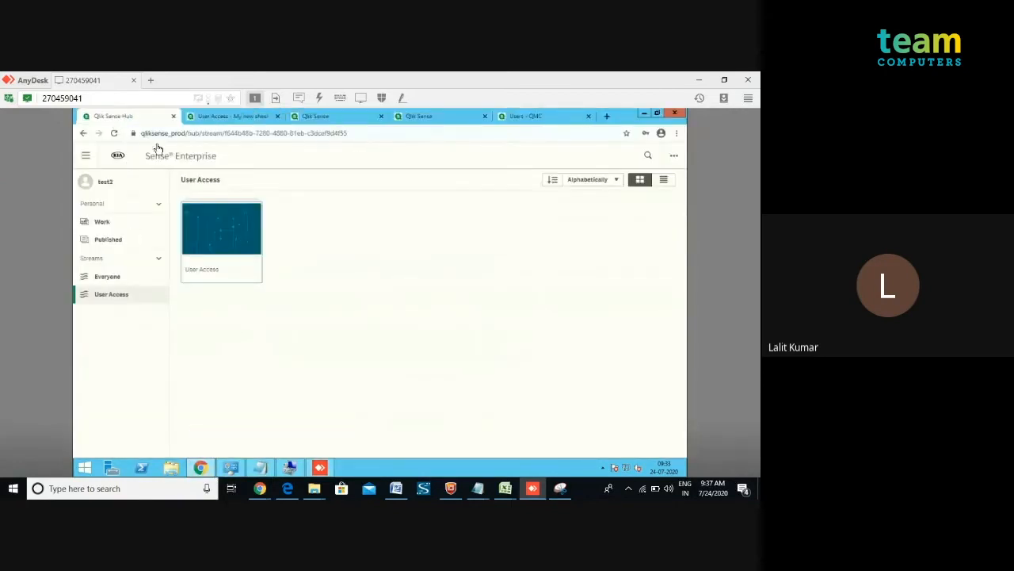
left_click(93, 185)
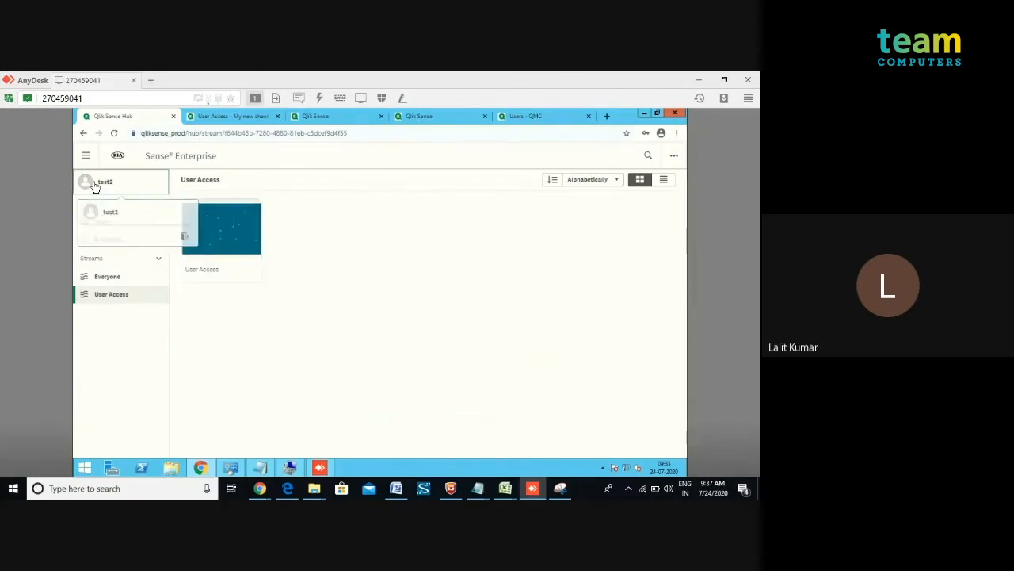
left_click(184, 238)
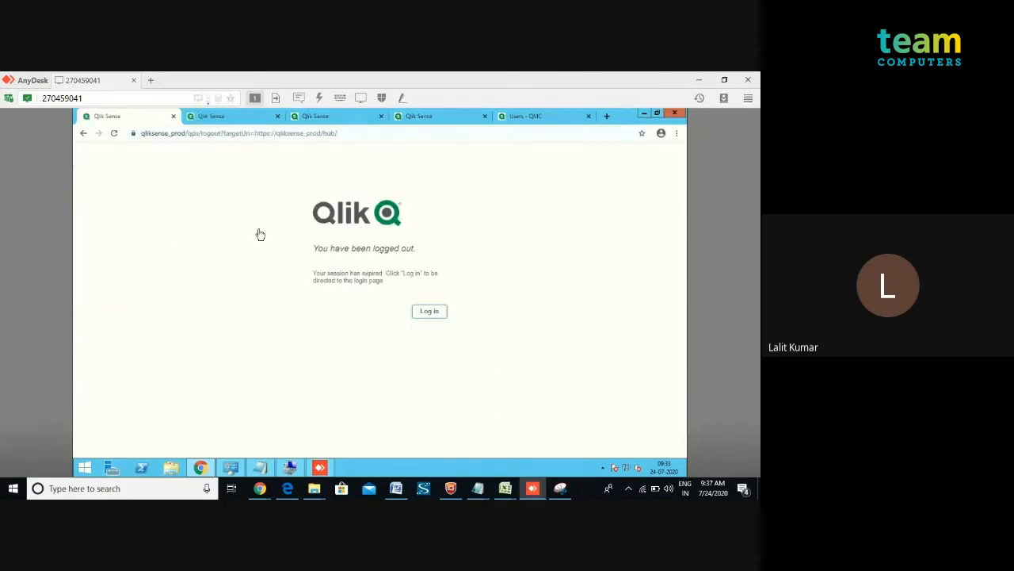
Log back in to Qlik Sense as administrator, entering the account password.
left_click(428, 310)
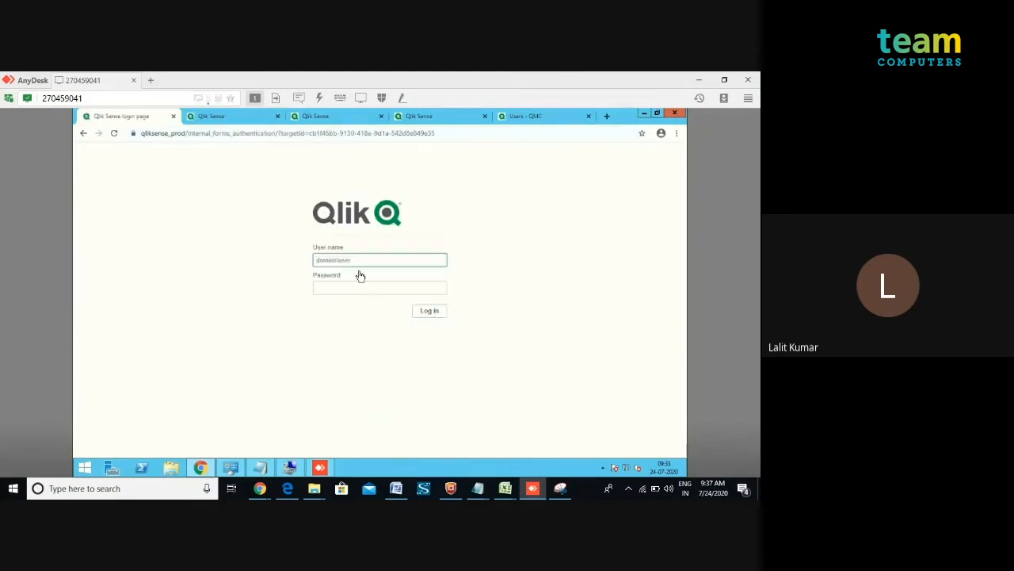
type("trator")
key("Tab")
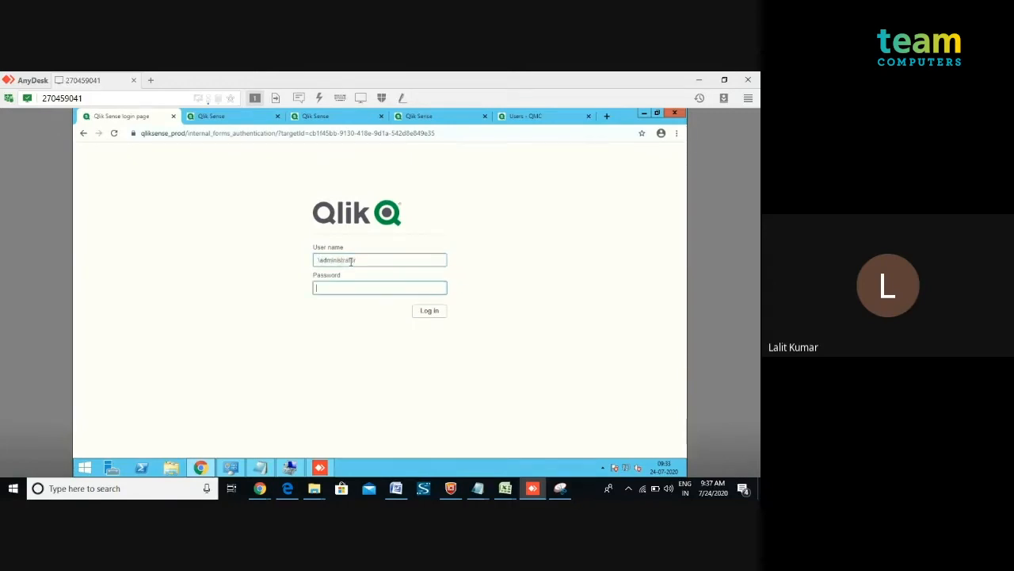
type("••")
key("Return")
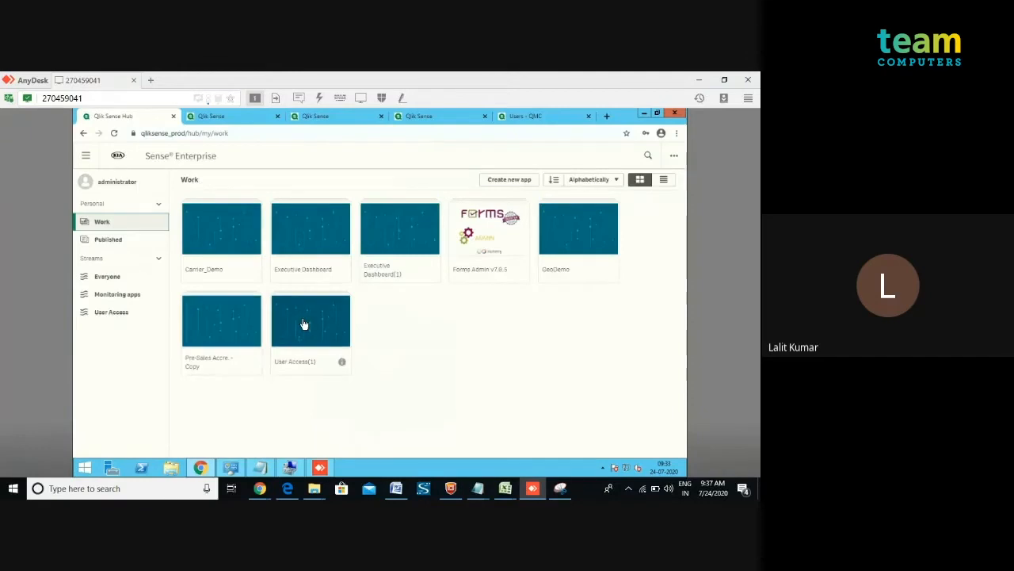
Open the User Access(1) app's data load editor and reload its data.
left_click(304, 324)
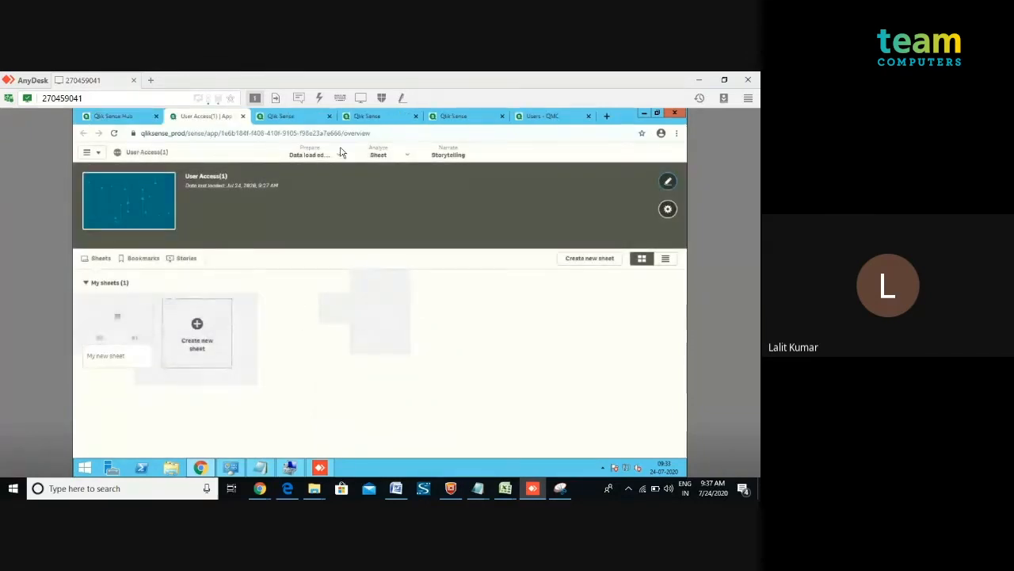
left_click(333, 157)
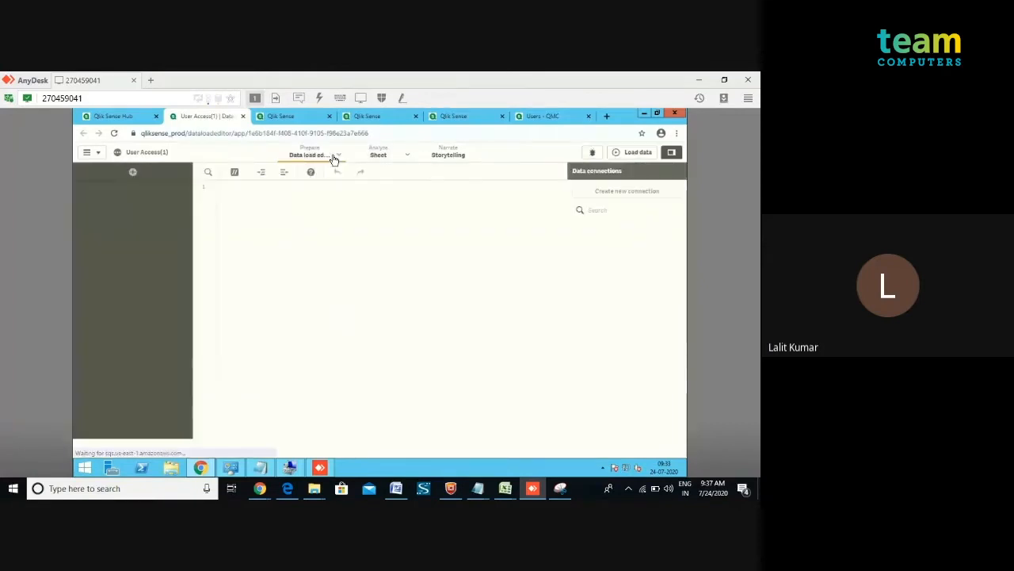
left_click(626, 156)
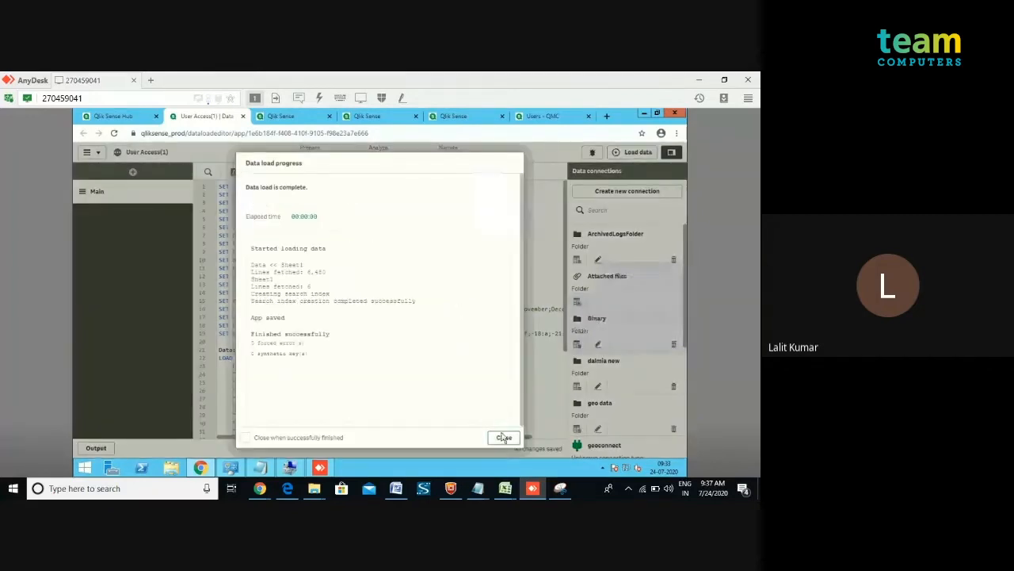
left_click(504, 438)
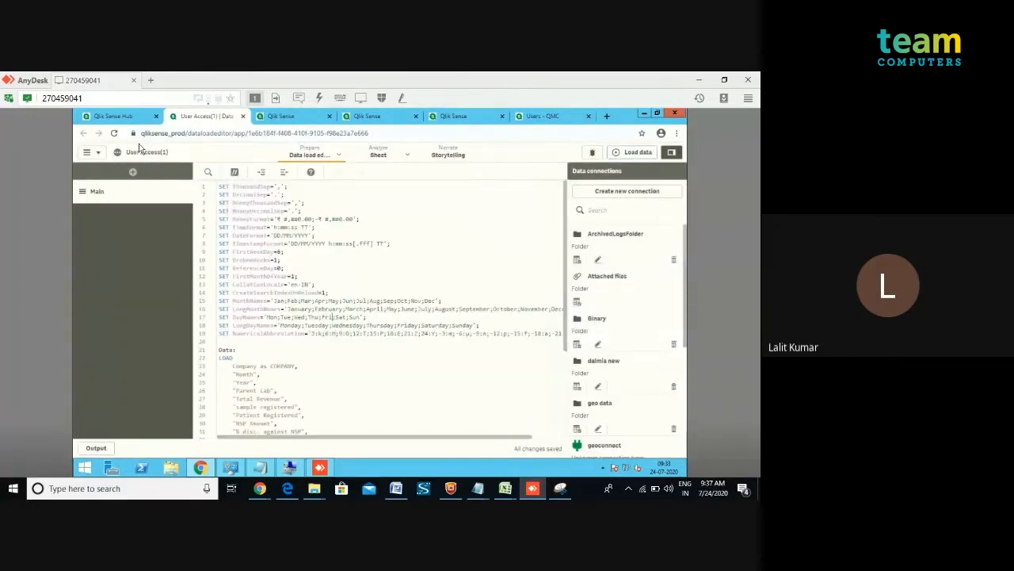
Republish the User Access(1) app from the Work area, replacing the existing published app.
left_click(127, 119)
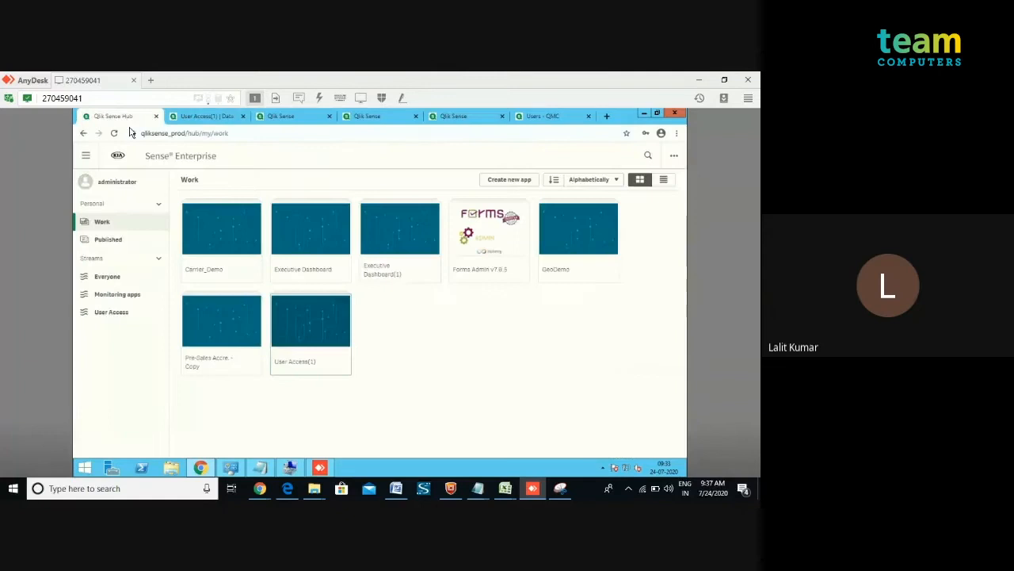
right_click(300, 331)
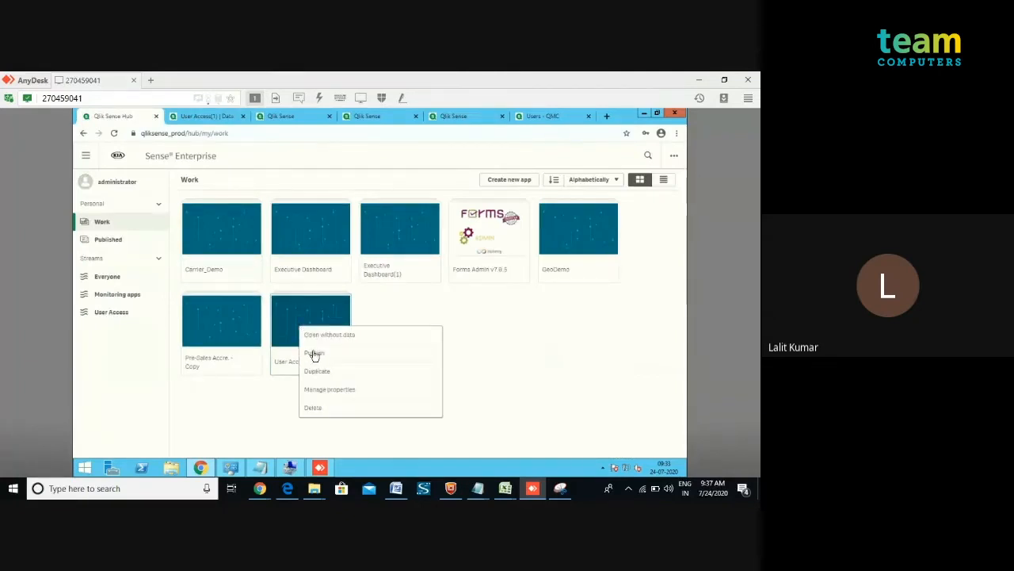
left_click(311, 354)
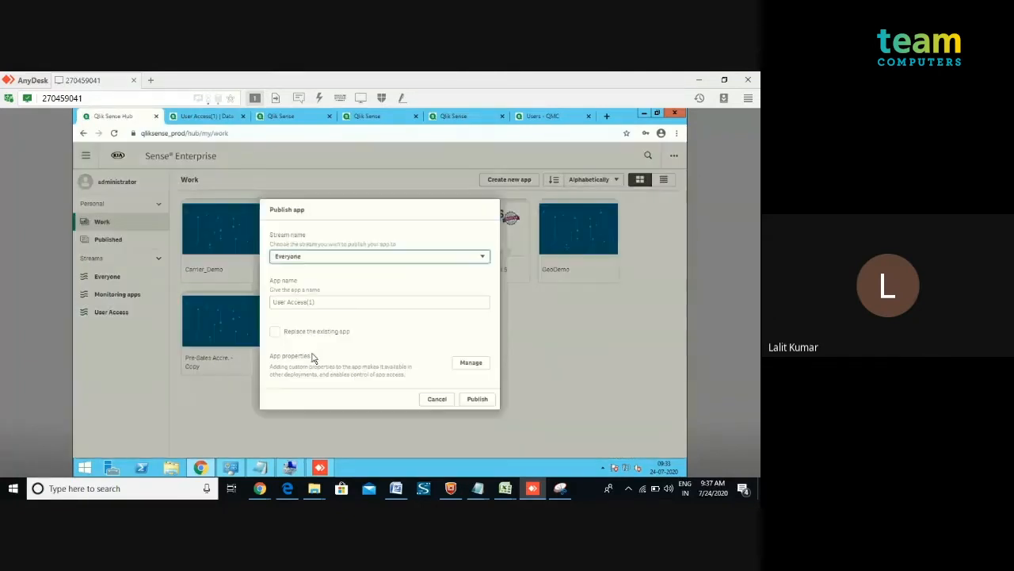
left_click(275, 331)
left_click(476, 401)
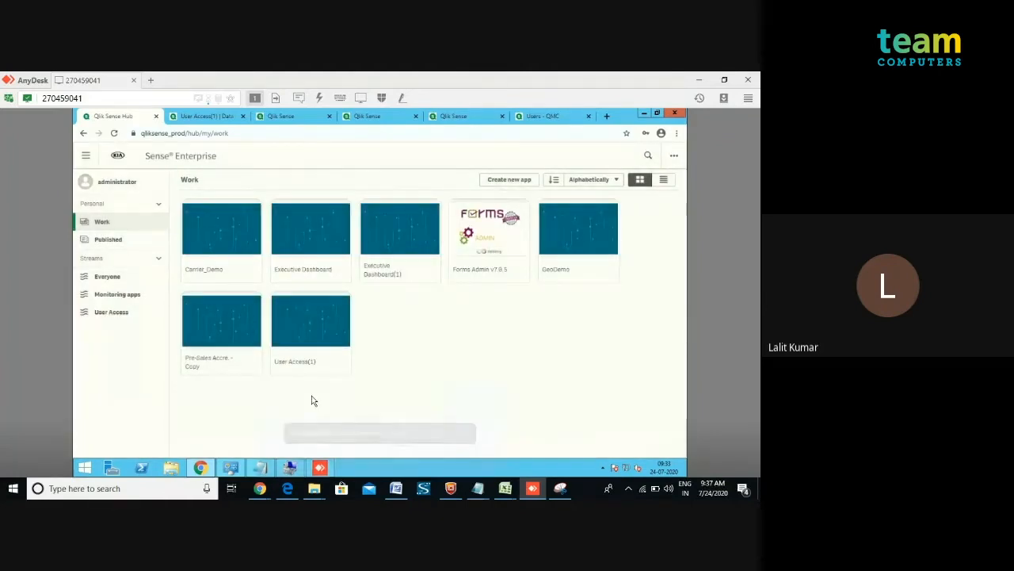
Open the User Access stream's app and view its sheet of company sales and revenue.
left_click(116, 315)
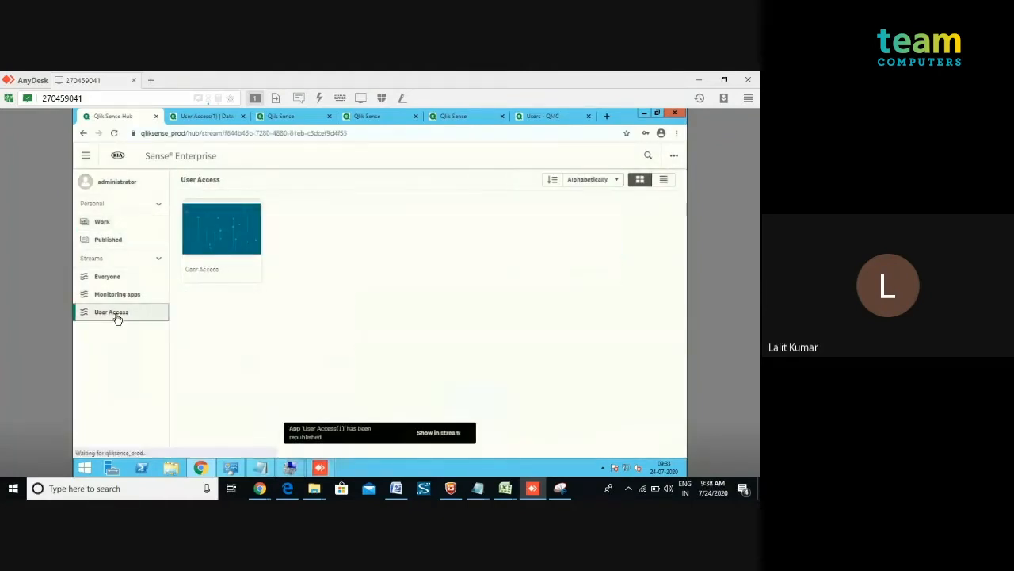
left_click(226, 240)
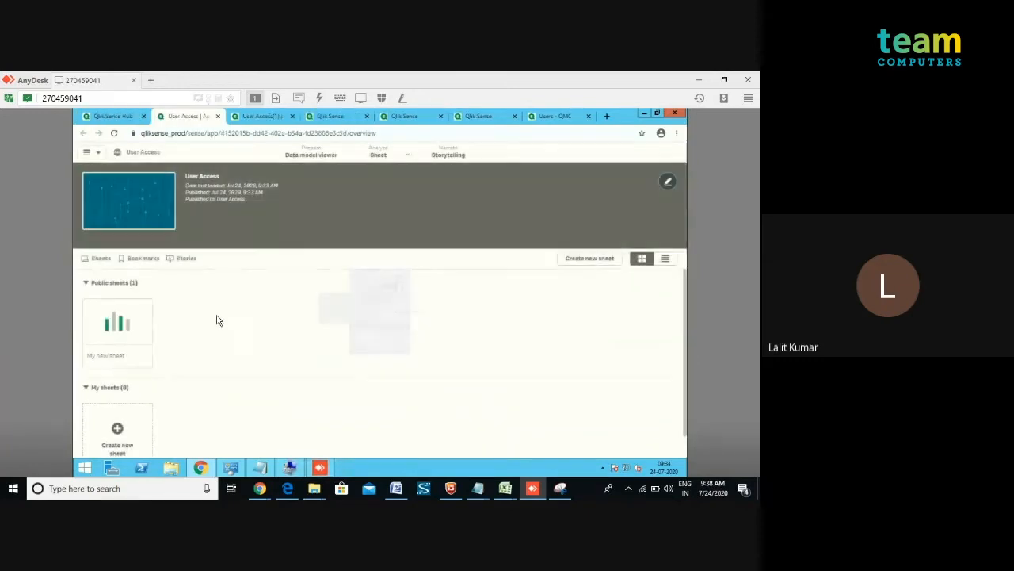
left_click(119, 326)
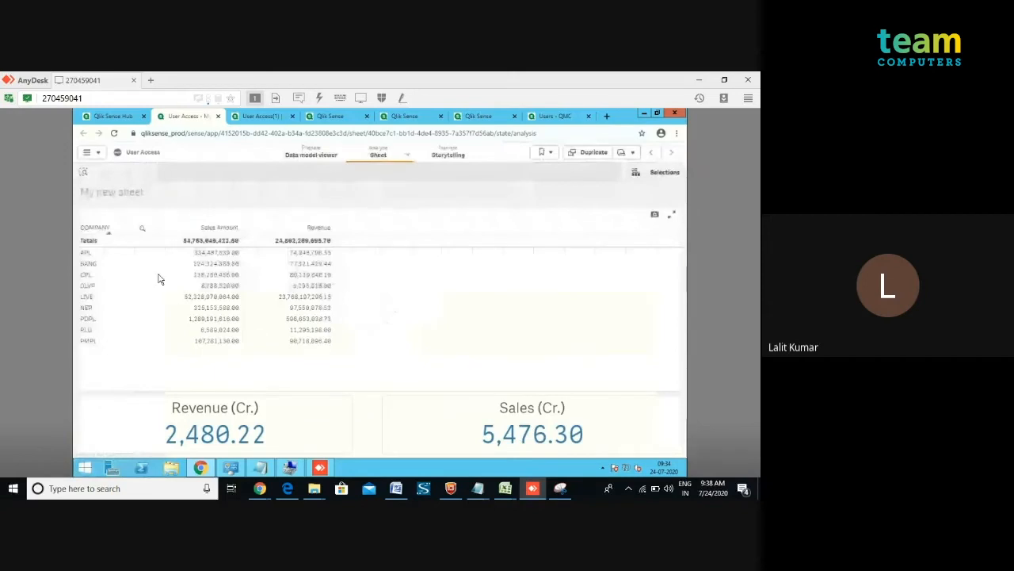
left_click(218, 117)
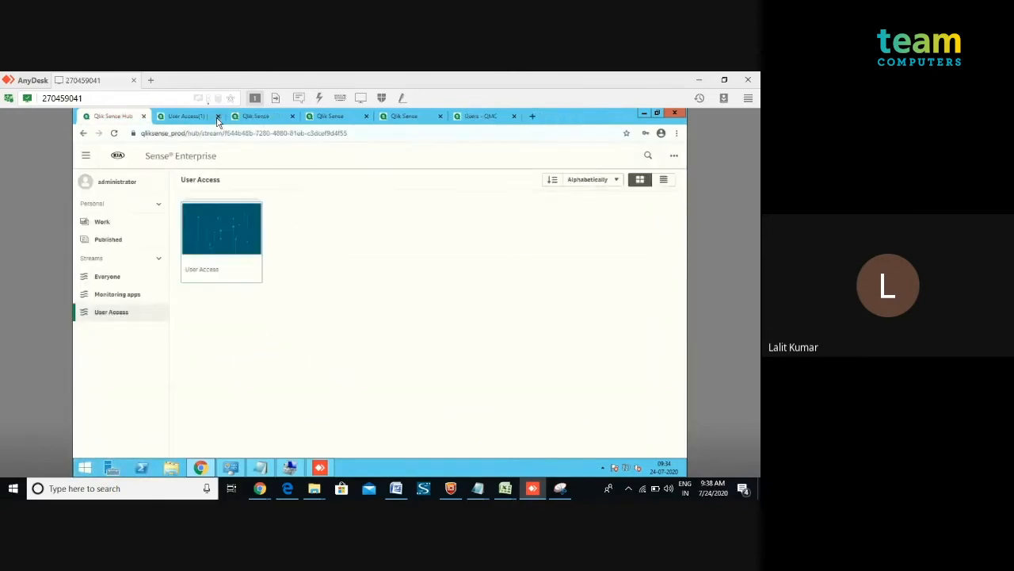
Log out the administrator and log in to Qlik Sense as test3, entering its password.
left_click(102, 190)
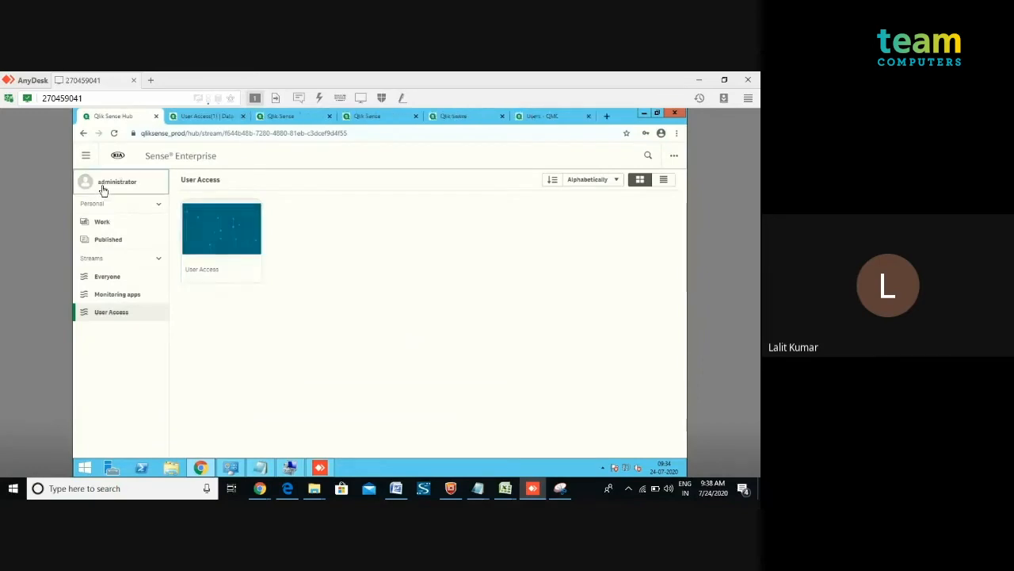
left_click(184, 235)
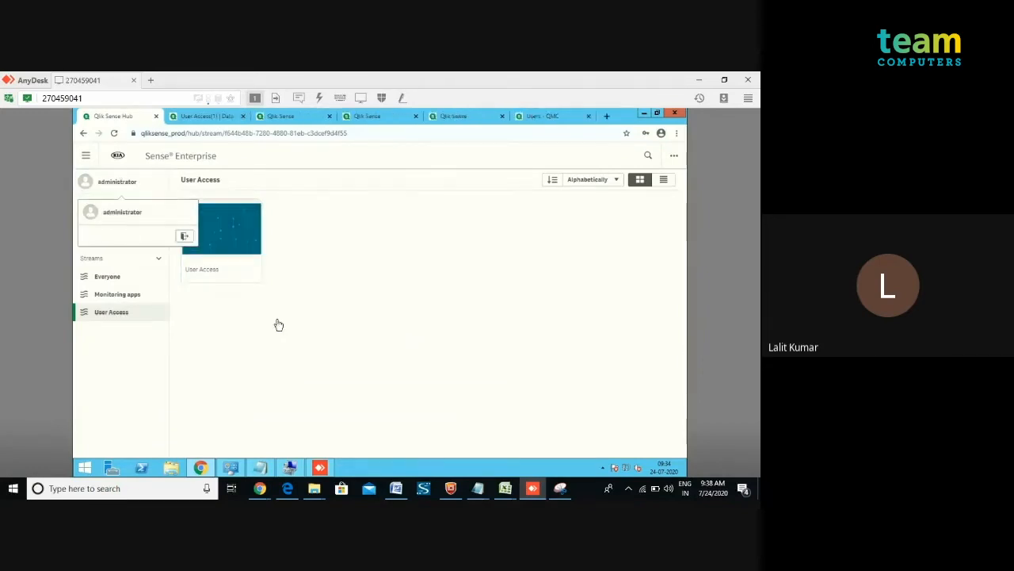
left_click(434, 313)
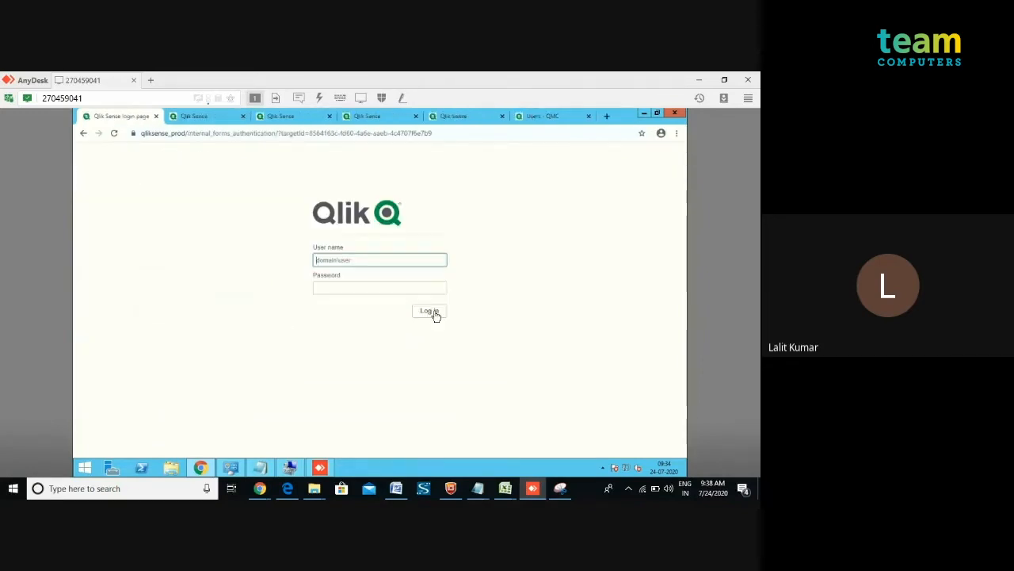
type("t")
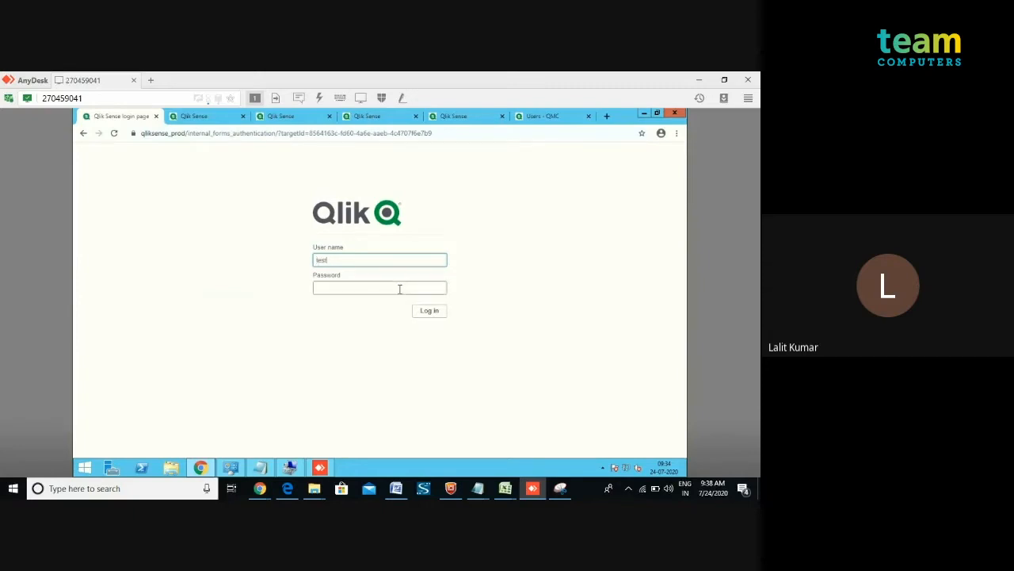
key("BackSpace")
type("test")
left_click(399, 289)
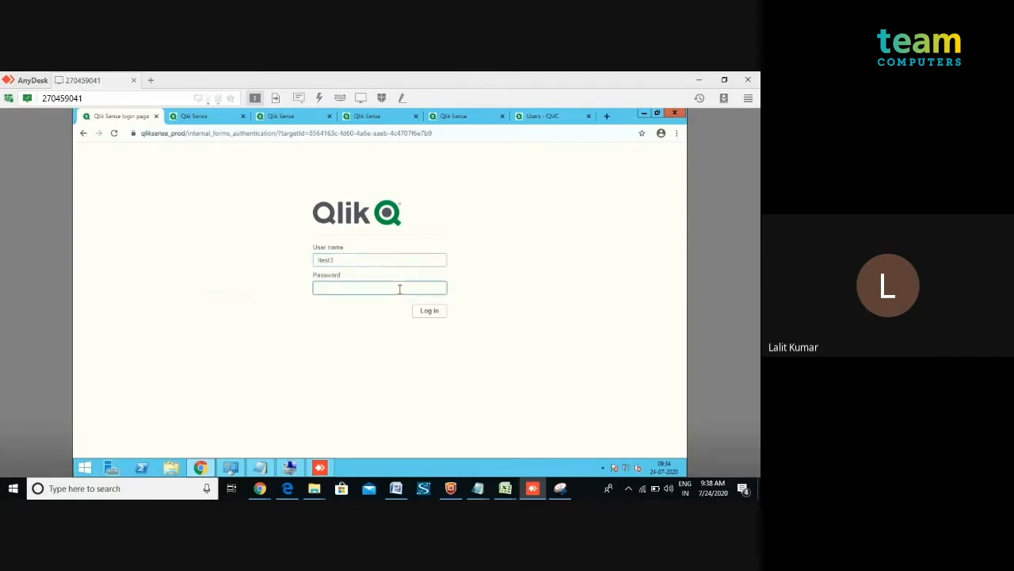
type("••")
left_click(429, 311)
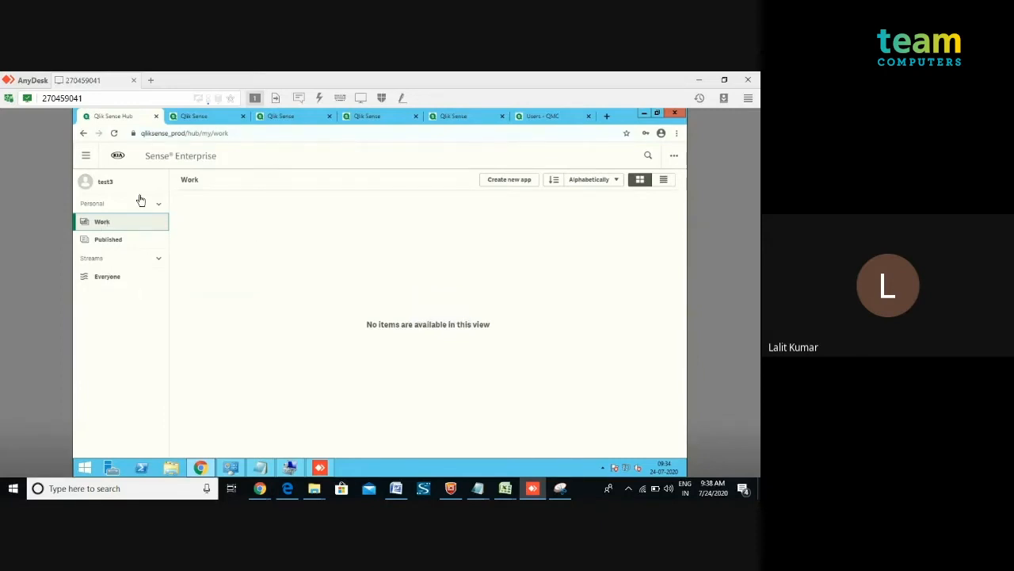
Log out test3 and log back in to Qlik Sense as administrator, entering its password.
left_click(104, 185)
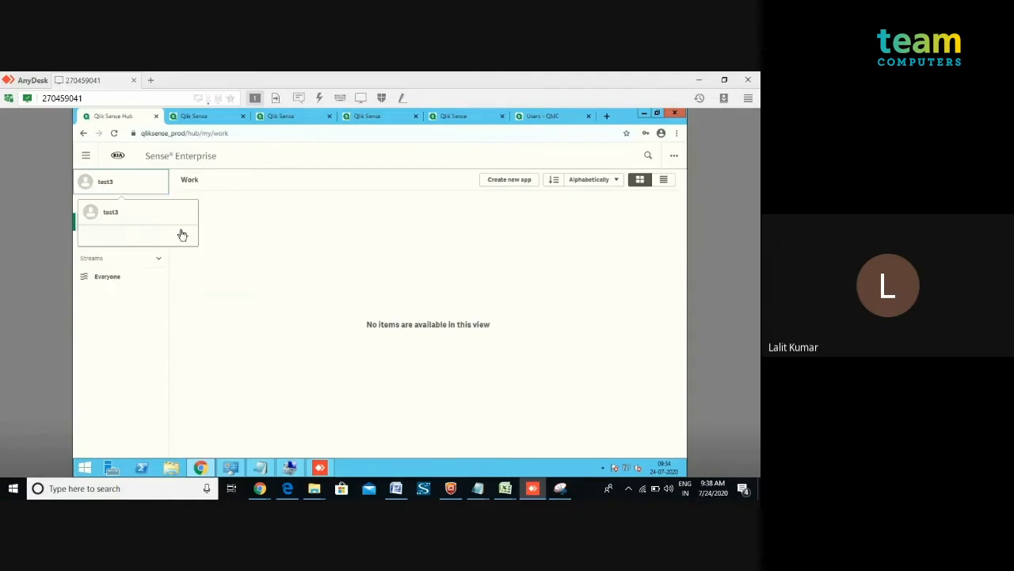
left_click(184, 238)
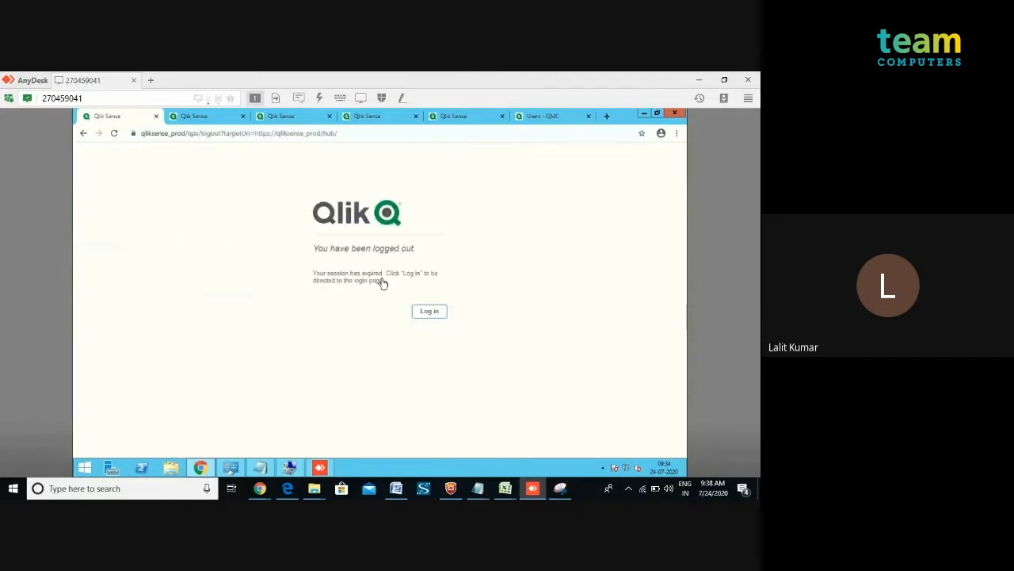
left_click(428, 312)
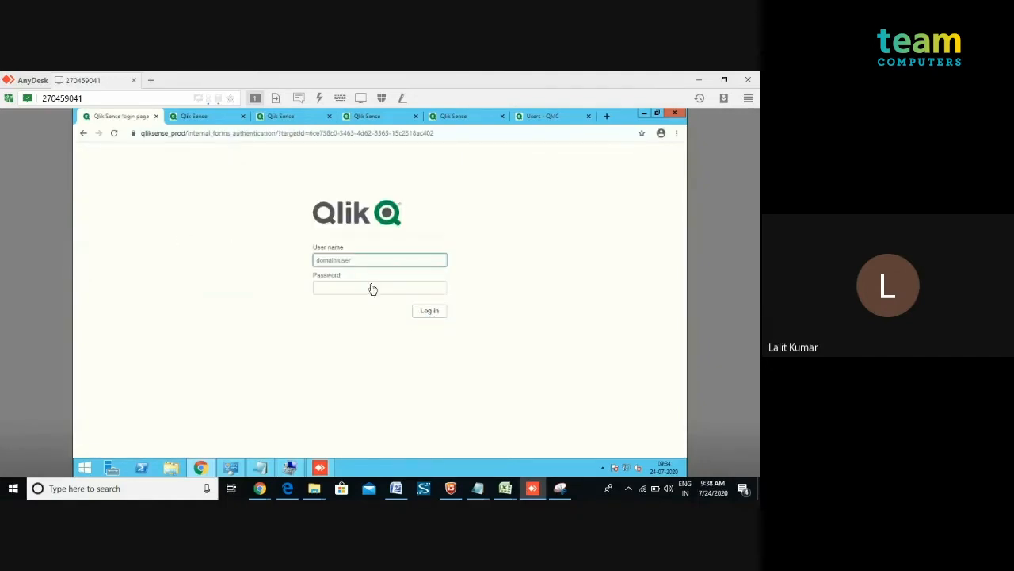
left_click(336, 257)
type("\\administrator")
key("Tab")
type("a")
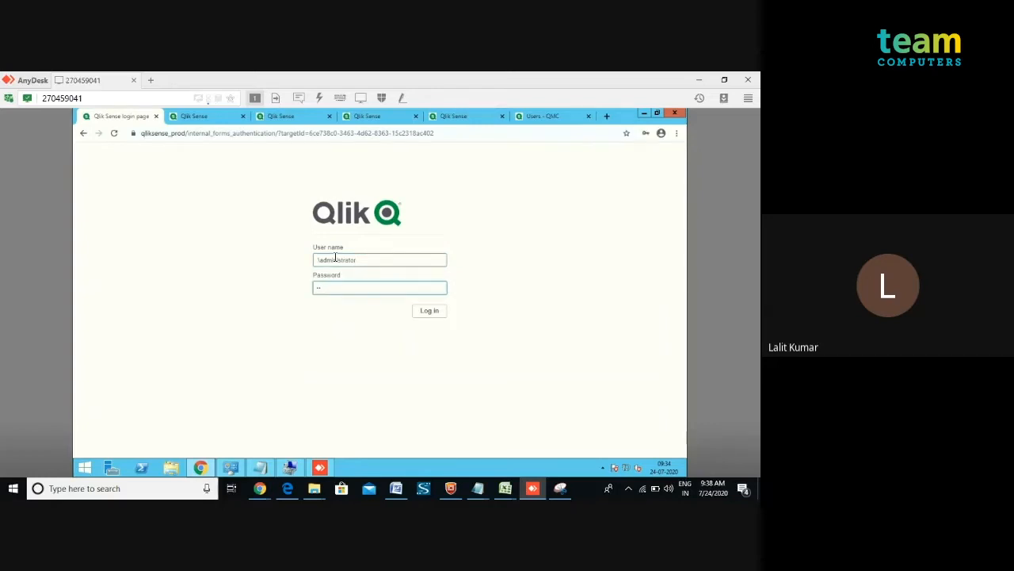
key("BackSpace")
key("BackSpace")
key("Return")
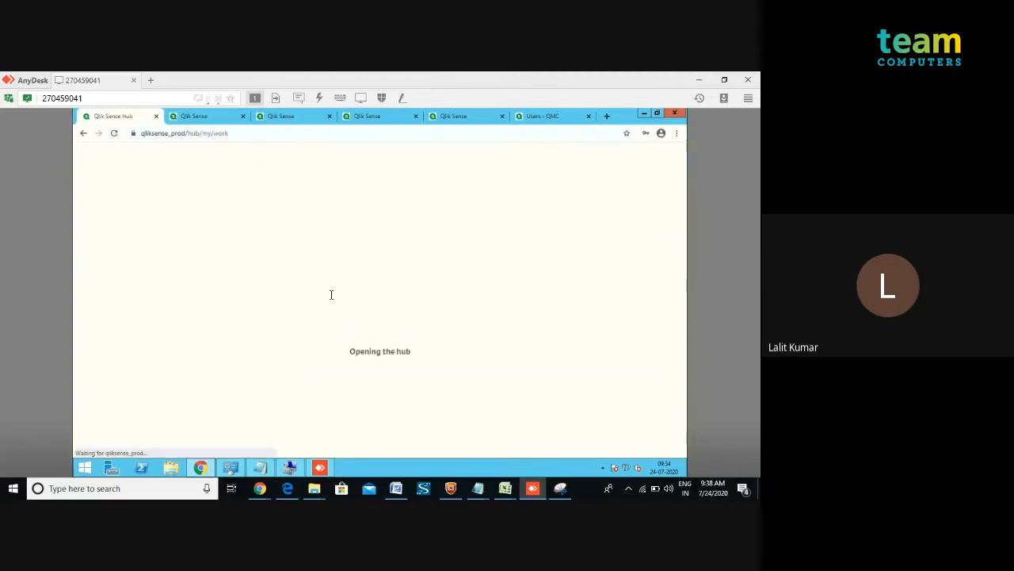
Open the Qlik Management Console at qliksense_prod/qmc in the second browser tab.
left_click(222, 133)
key("ctrl+c")
left_click(208, 119)
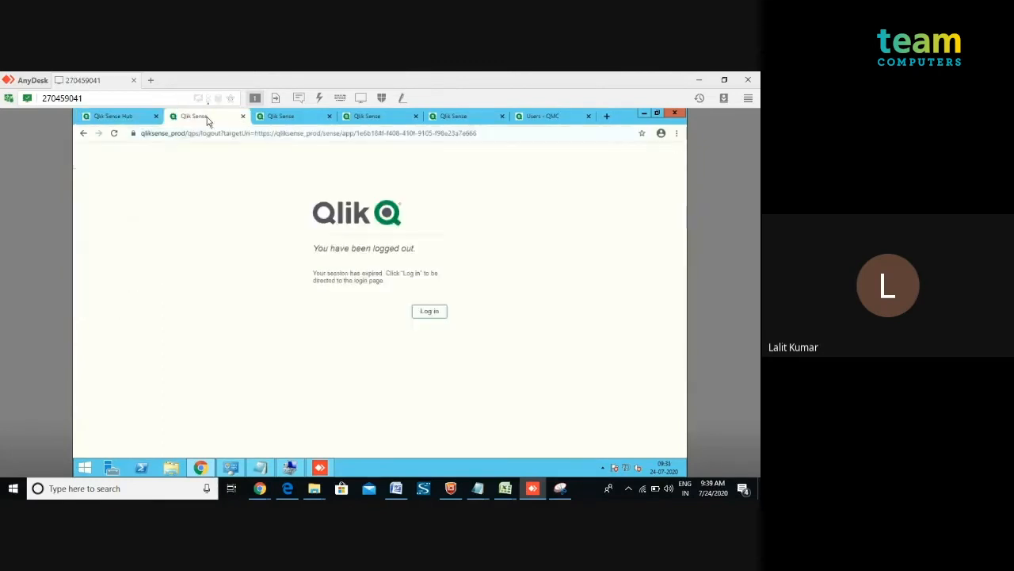
left_click(211, 136)
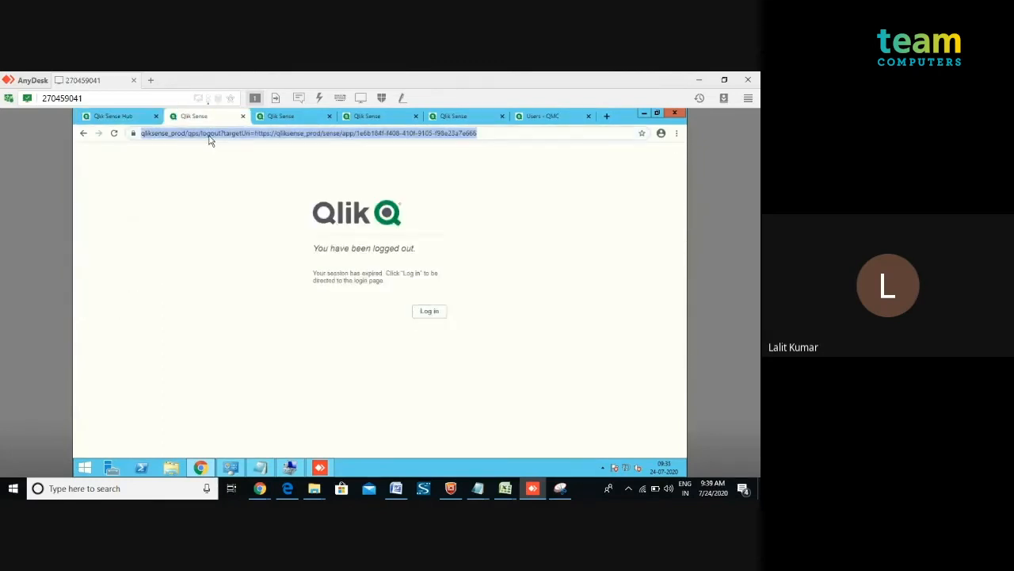
key("ctrl+v")
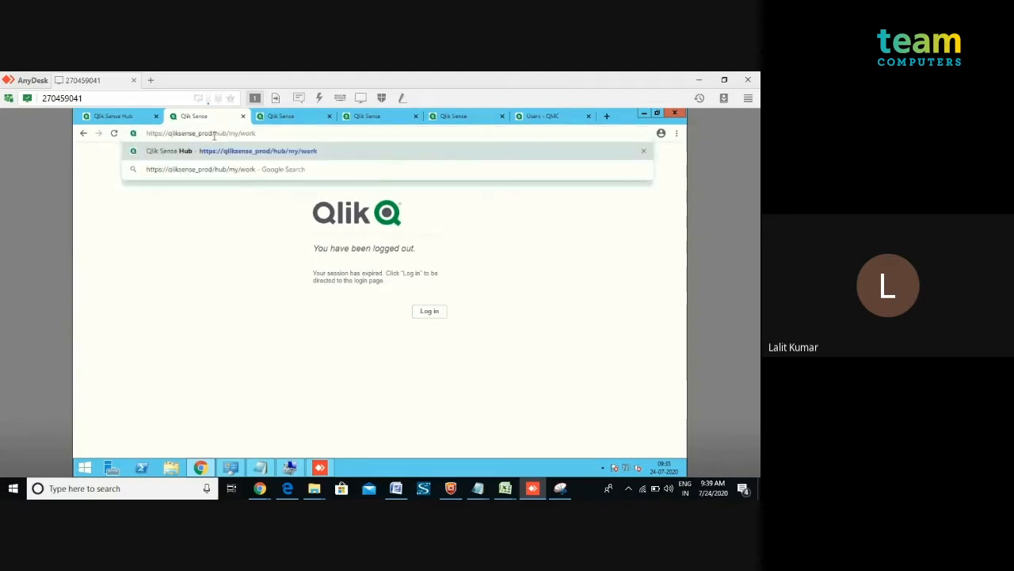
left_click_drag(214, 135, 342, 151)
key("BackSpace")
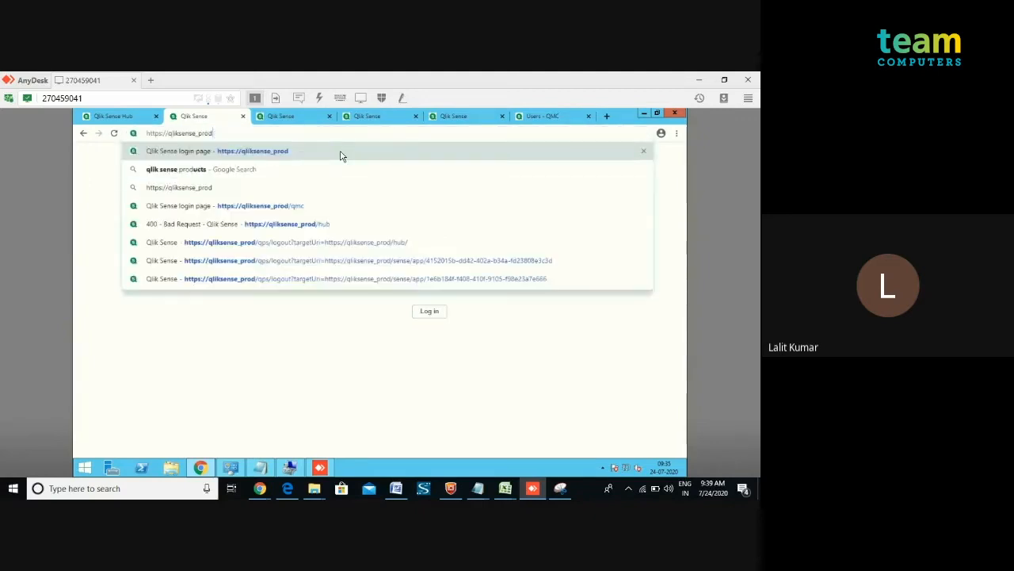
type("/qmc")
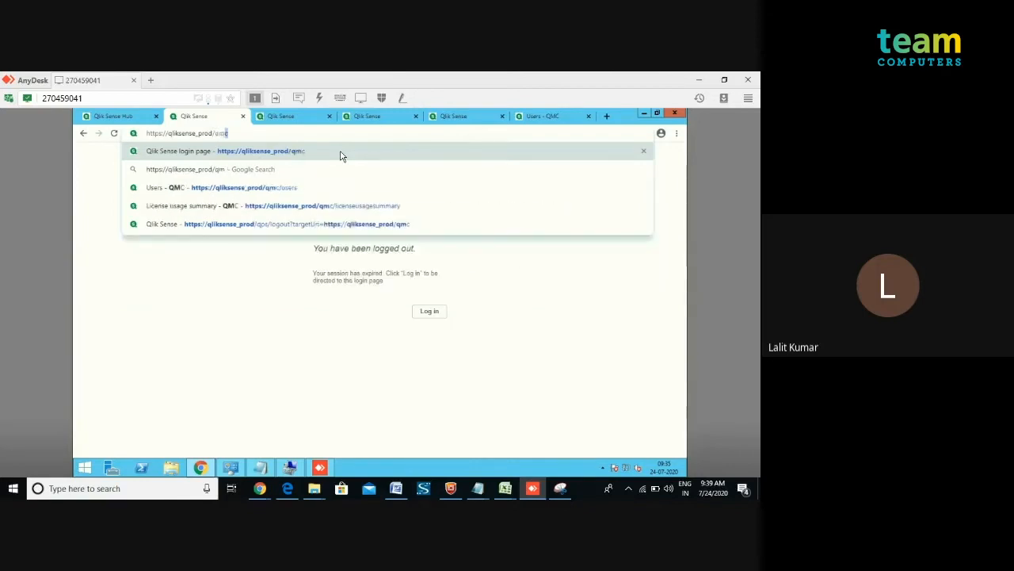
key("Return")
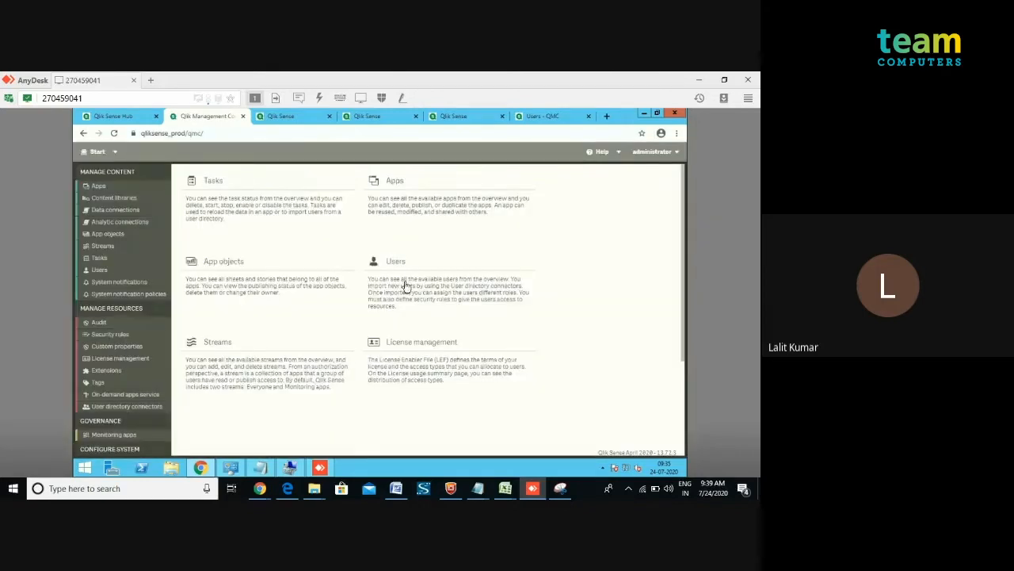
Open the User Access stream's security rules and edit its security rule for stream access.
left_click(250, 361)
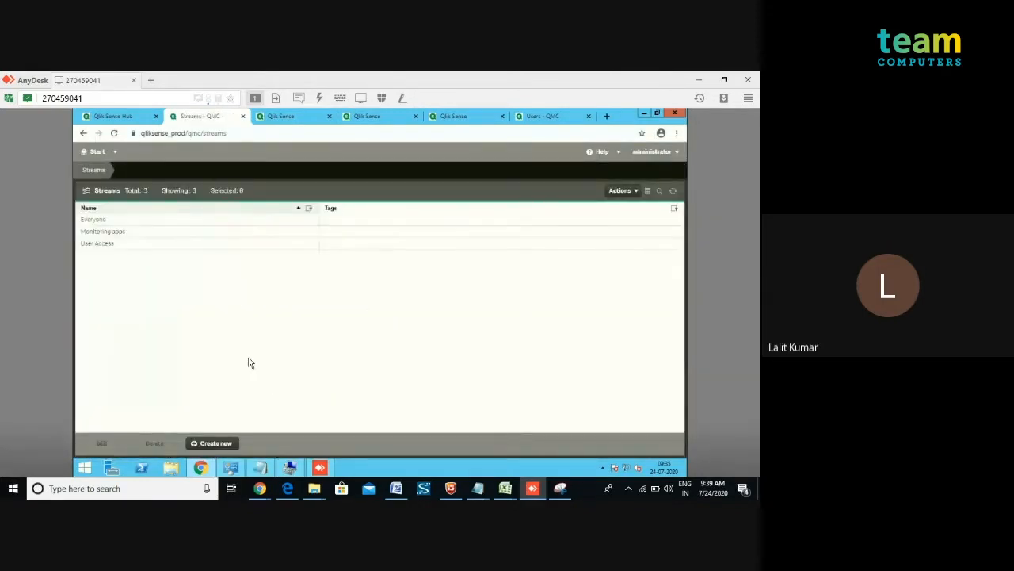
double_click(157, 247)
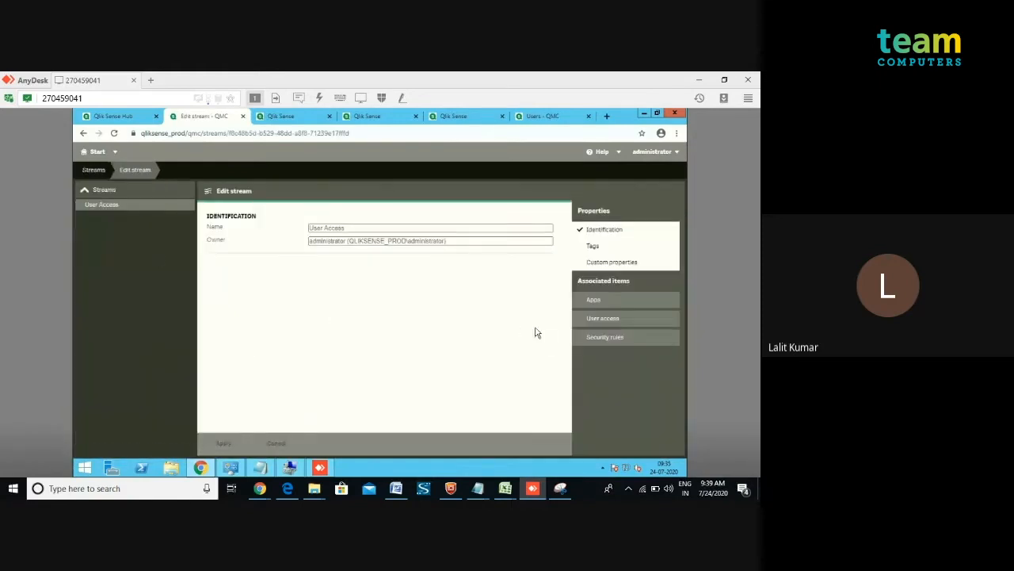
left_click(595, 339)
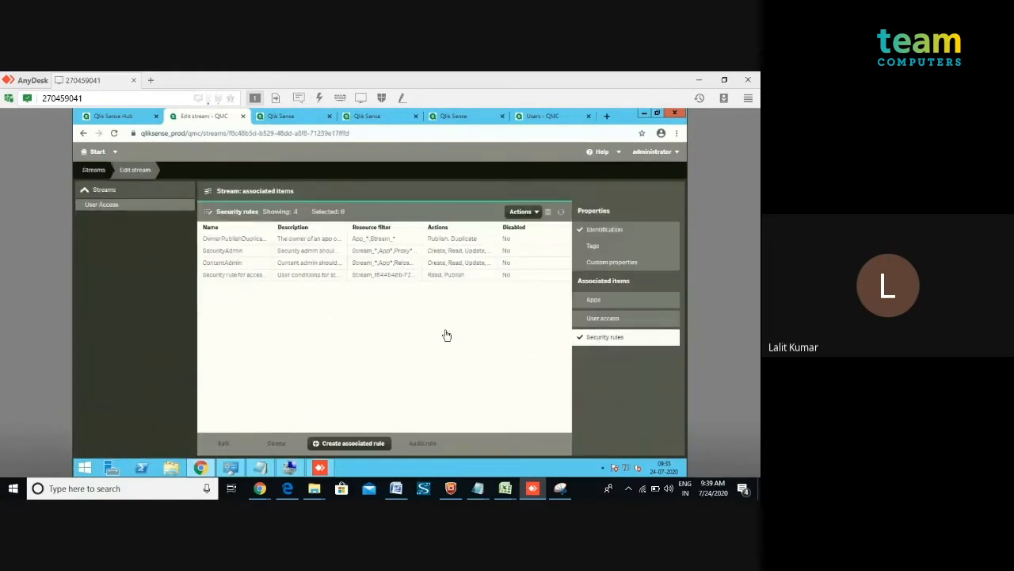
double_click(236, 282)
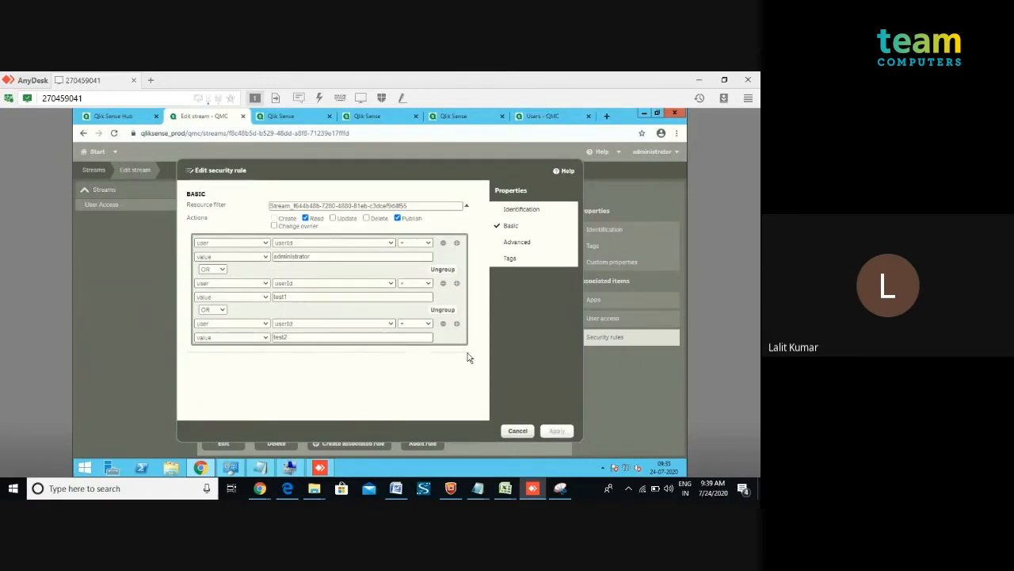
Replace the test2 condition in the security rule with a userId condition equal to test3.
left_click(444, 324)
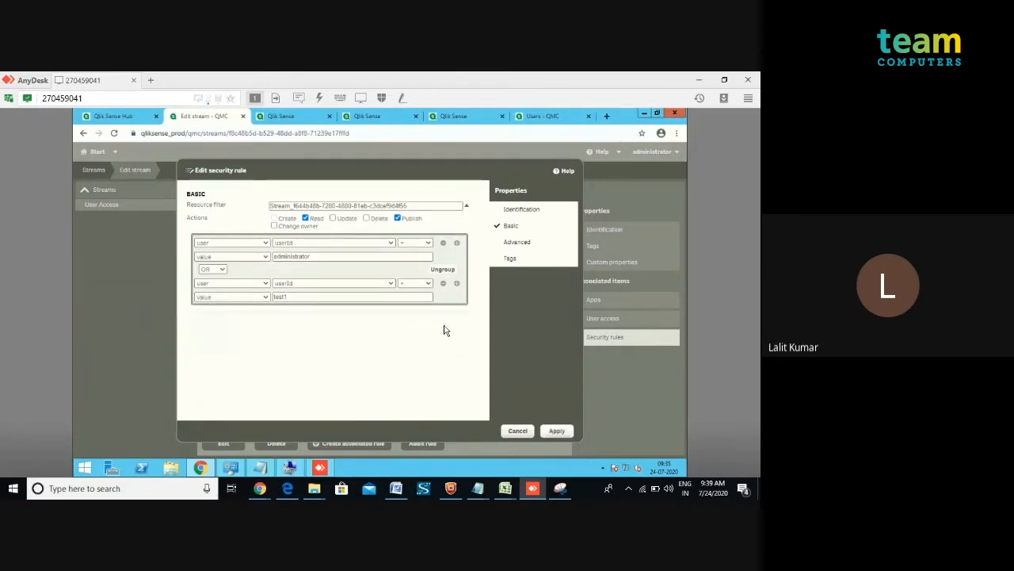
left_click(458, 284)
left_click(353, 337)
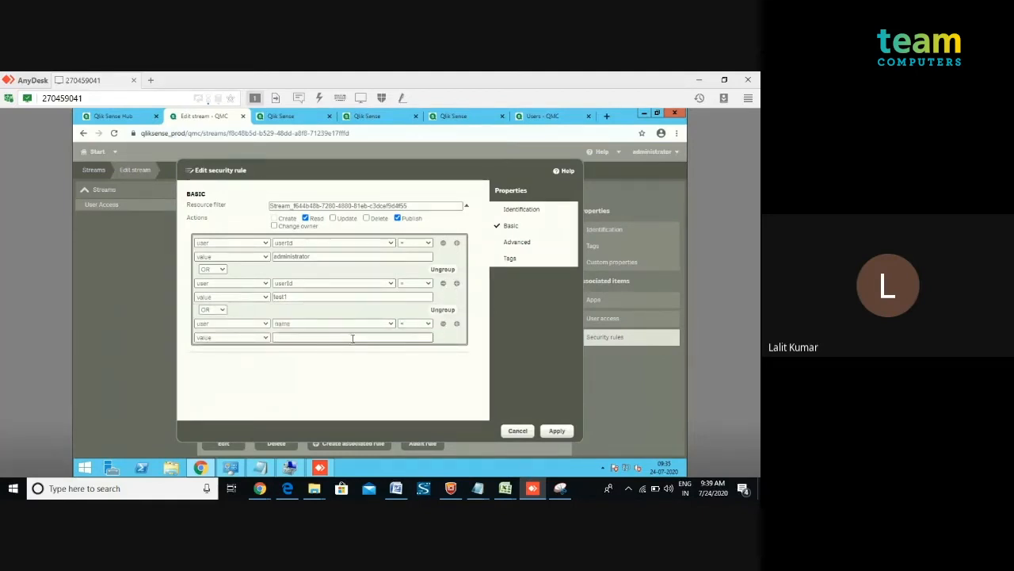
left_click(389, 324)
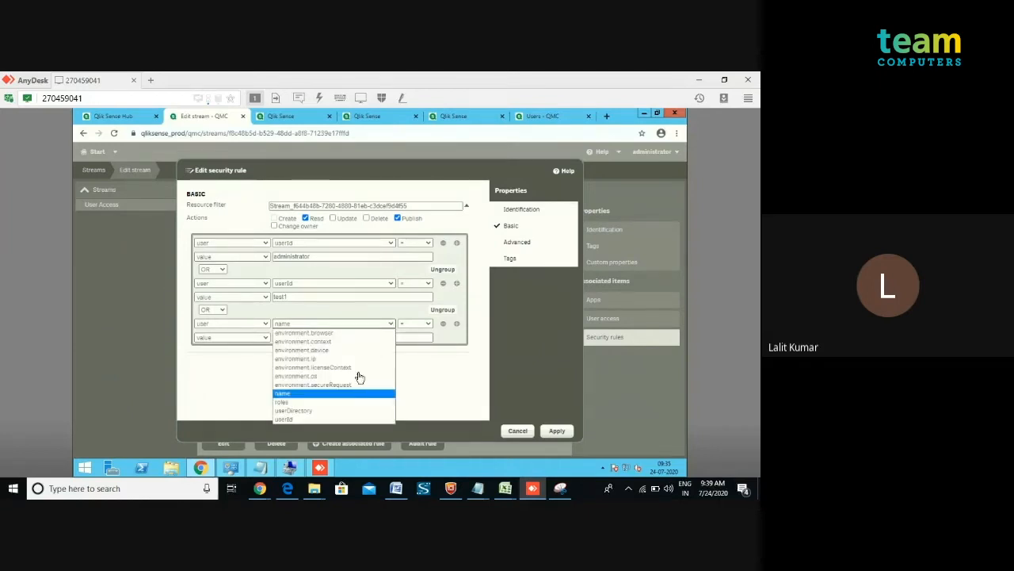
left_click(334, 417)
left_click(315, 341)
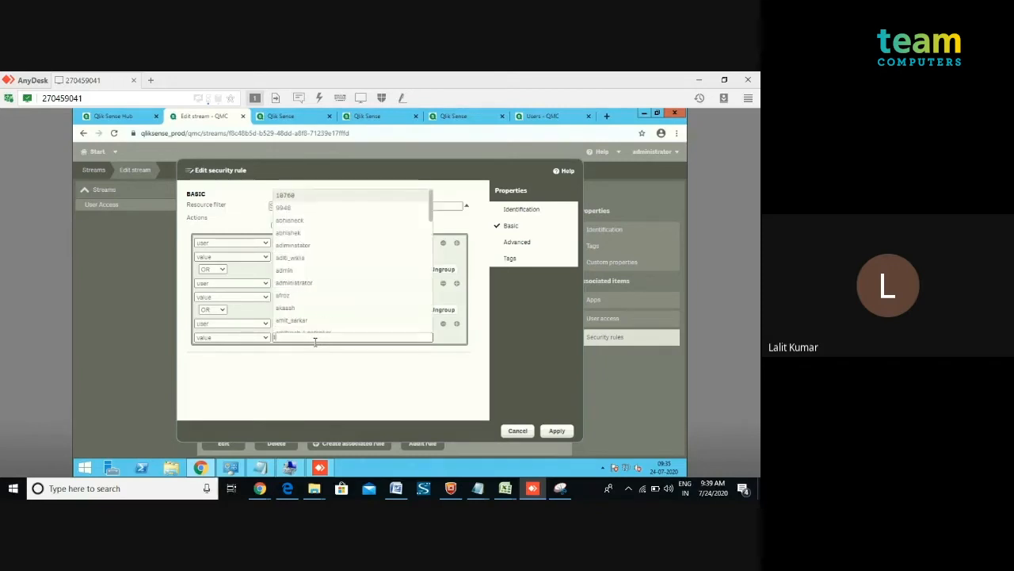
type("test")
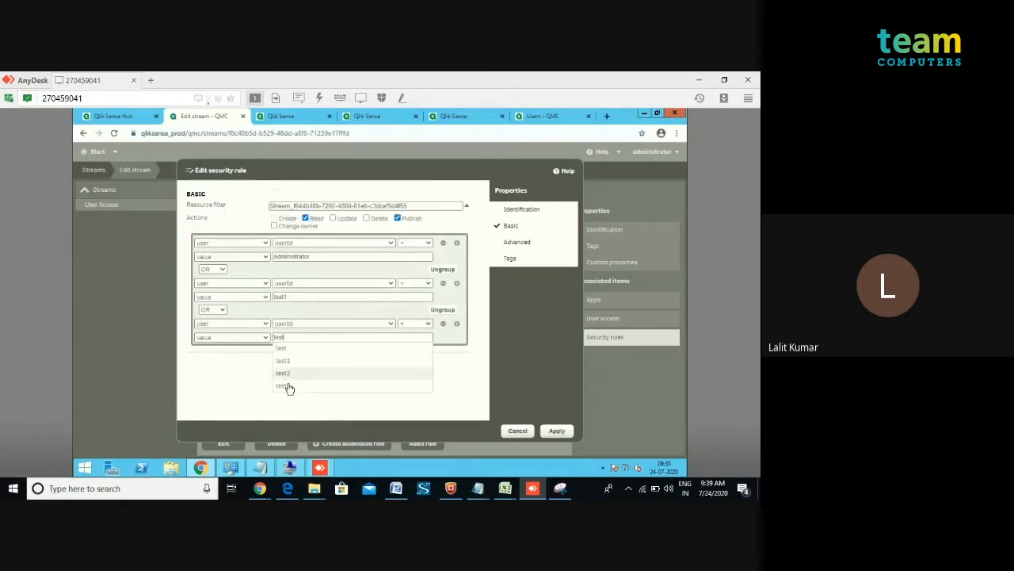
left_click(287, 385)
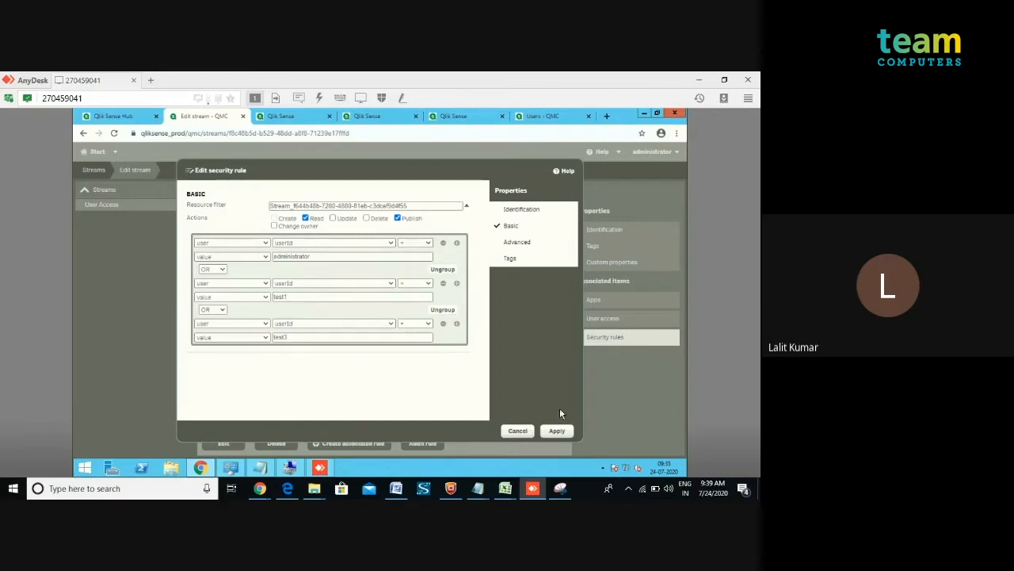
Show the rule's Advanced and Identification properties and review its resulting conditions.
left_click(513, 246)
left_click(503, 215)
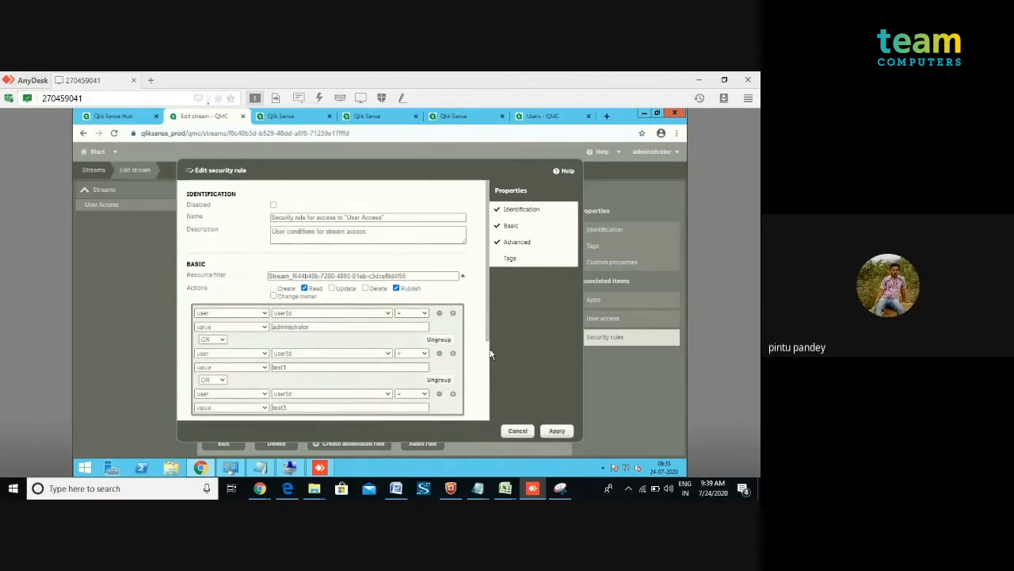
left_click_drag(486, 346, 480, 395)
scroll(487, 360, "down", 1)
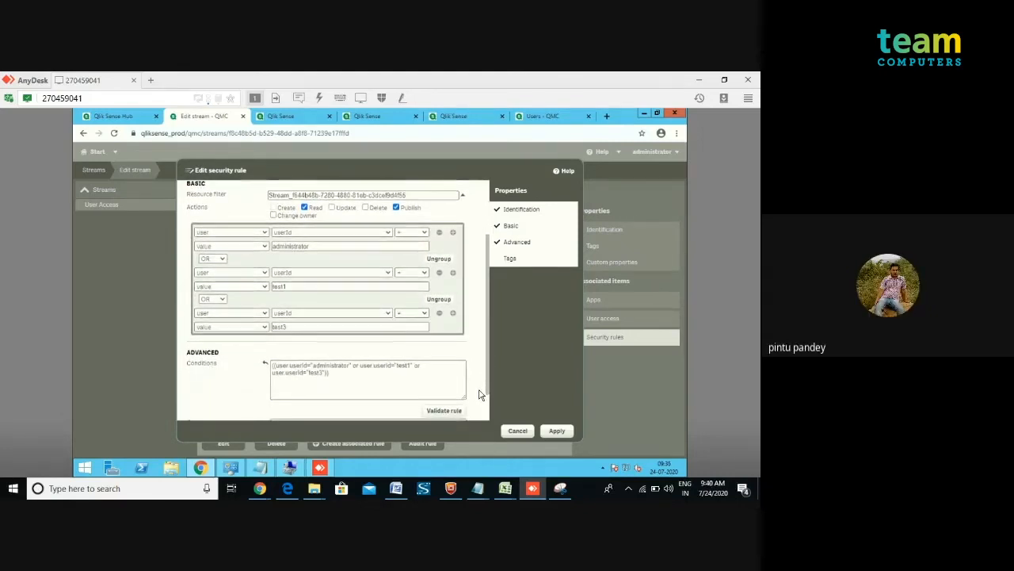
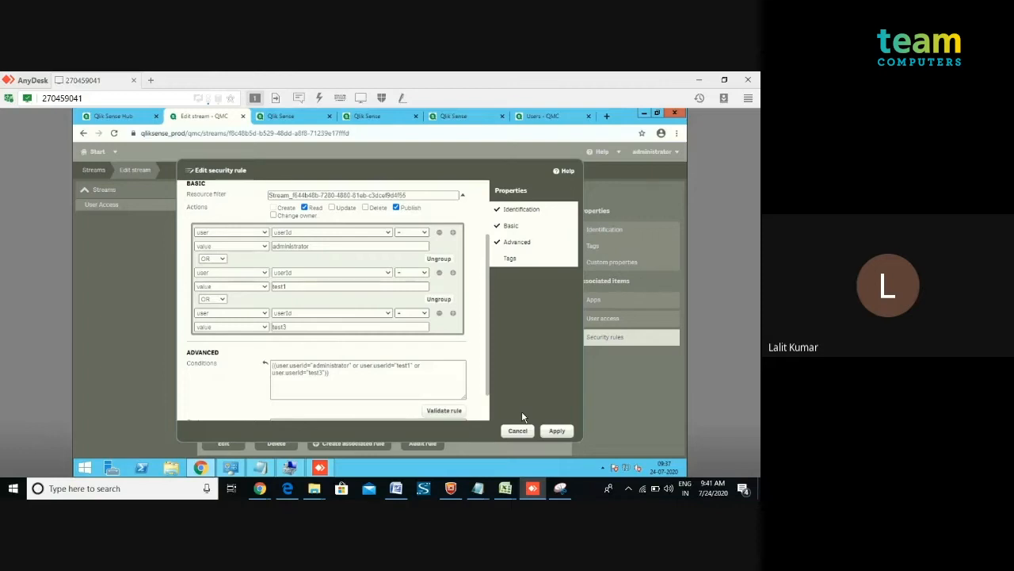
Apply the edited security rule and reopen the stream's security rule for access.
left_click(554, 432)
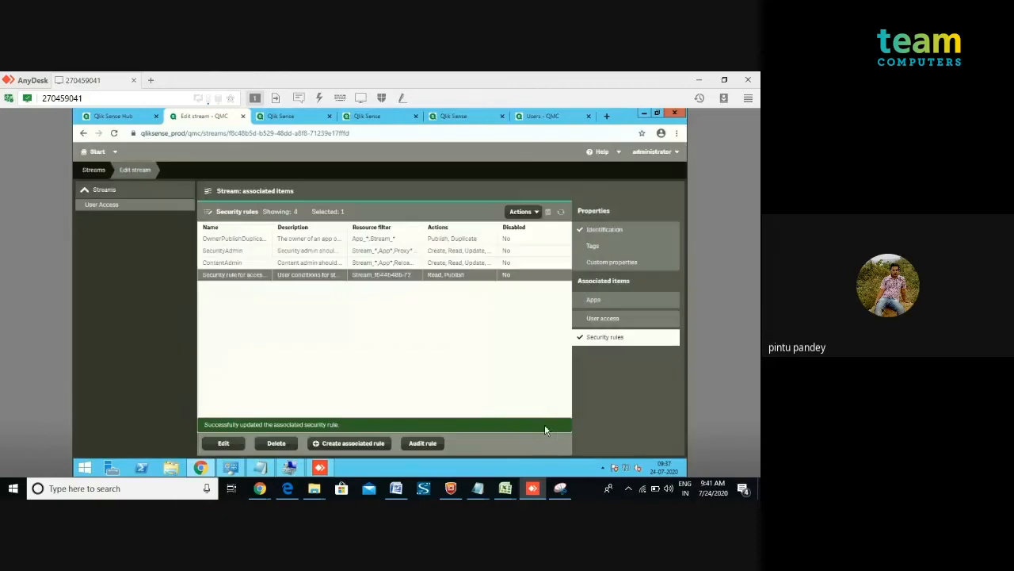
double_click(290, 276)
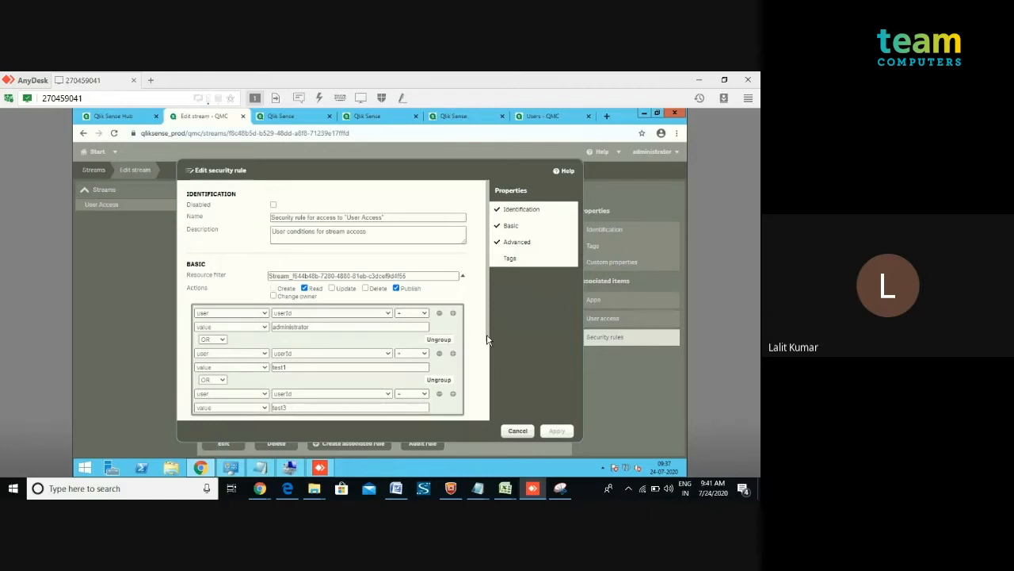
scroll(482, 362, "down", 2)
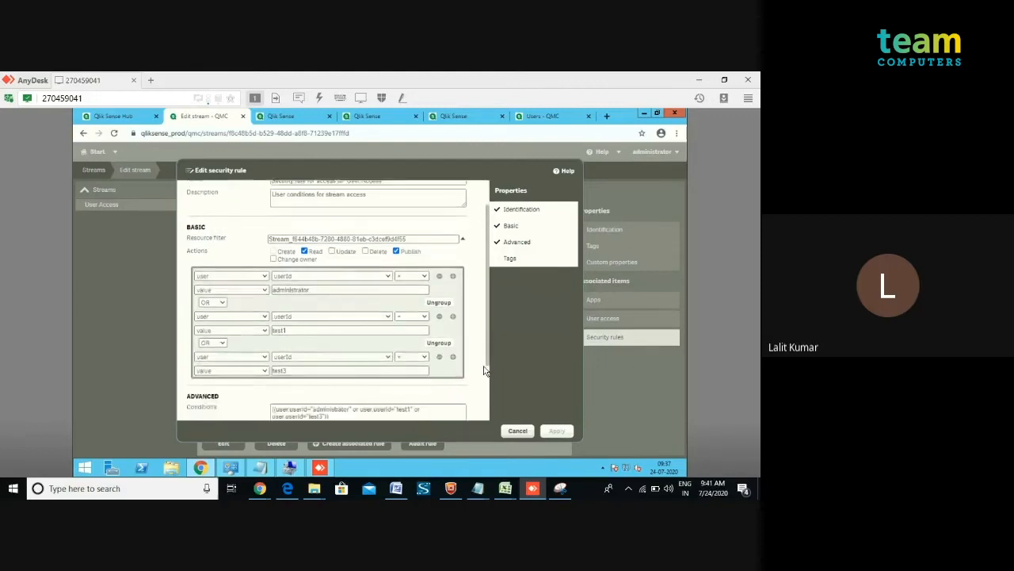
scroll(478, 381, "down", 2)
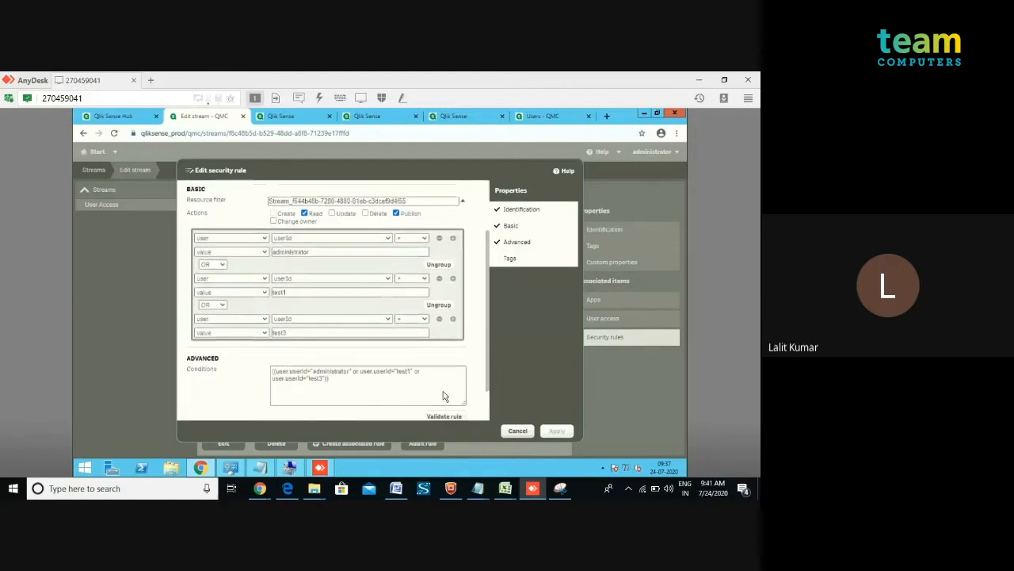
left_click(328, 380)
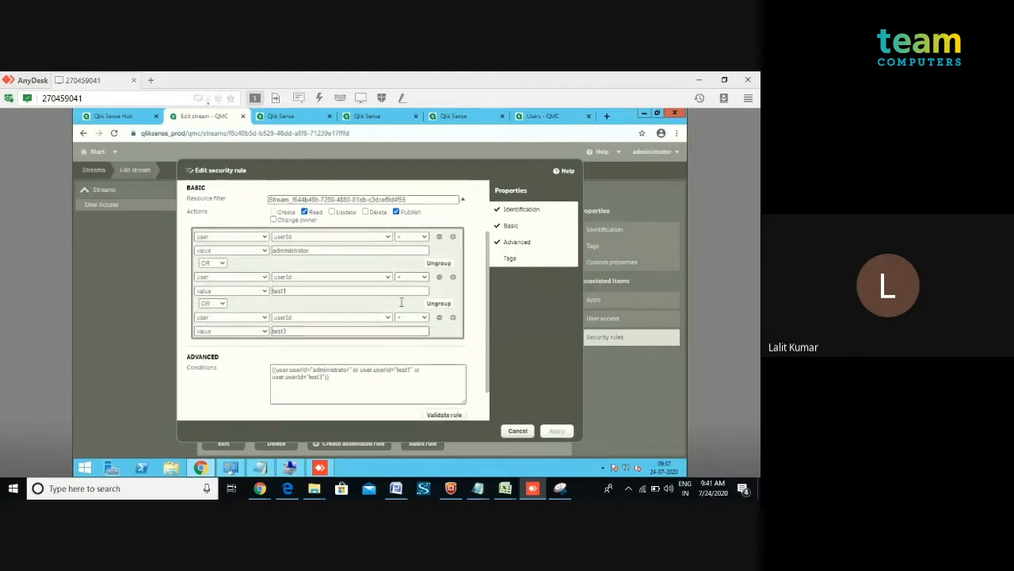
Add another OR condition with userId equal to test2 to the rule and apply it.
left_click(453, 318)
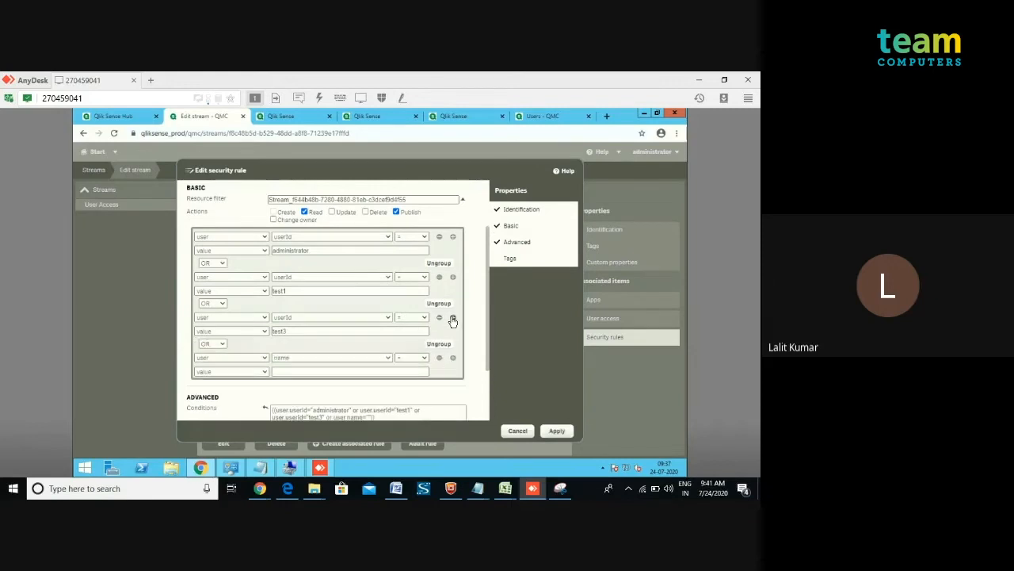
left_click(388, 360)
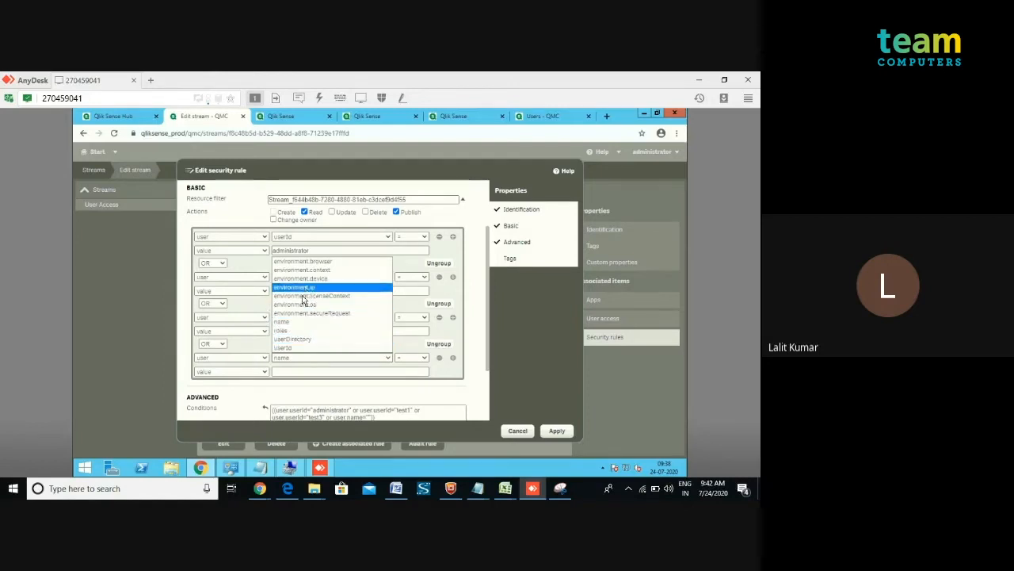
left_click(296, 348)
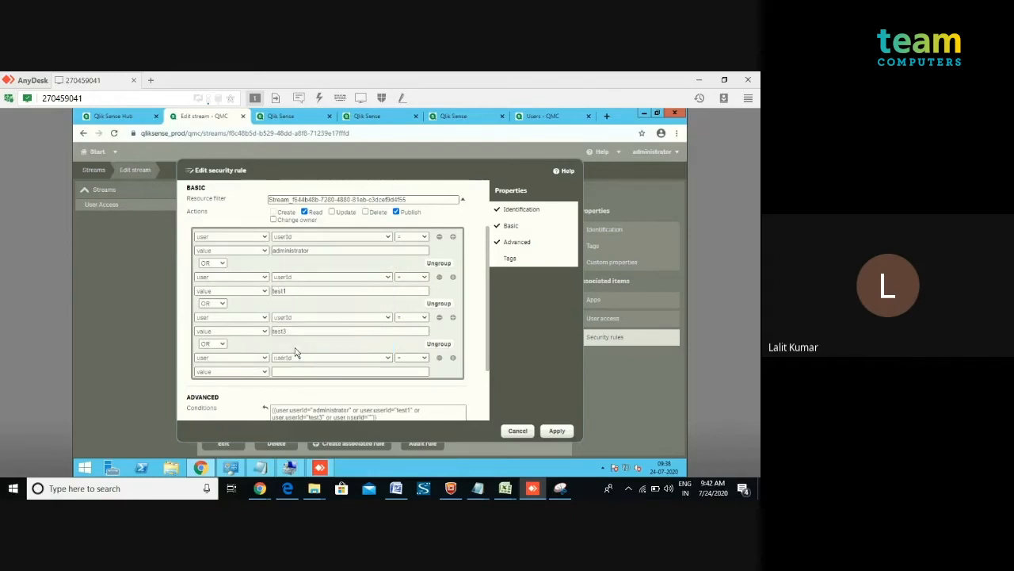
left_click(362, 372)
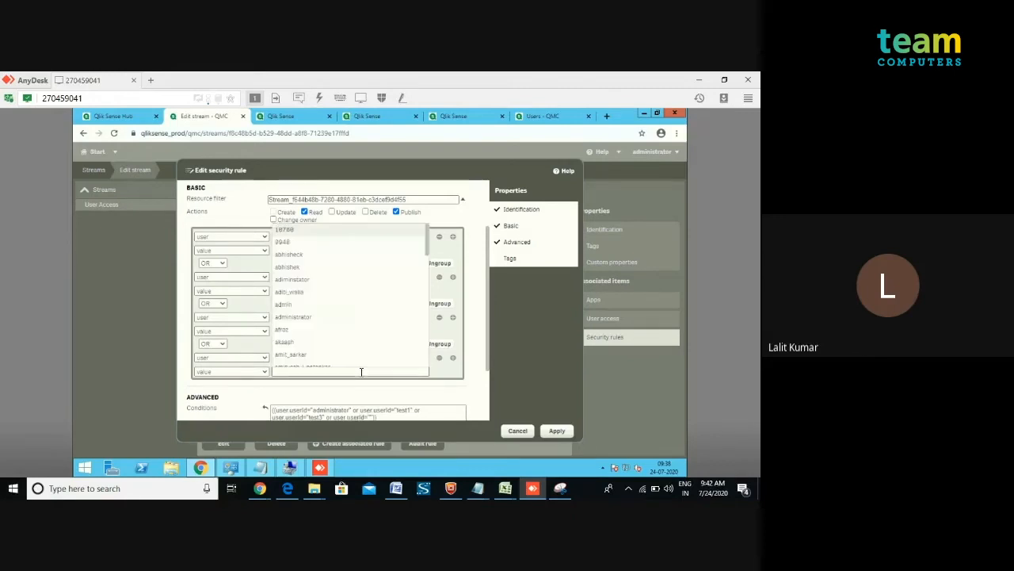
type("test2")
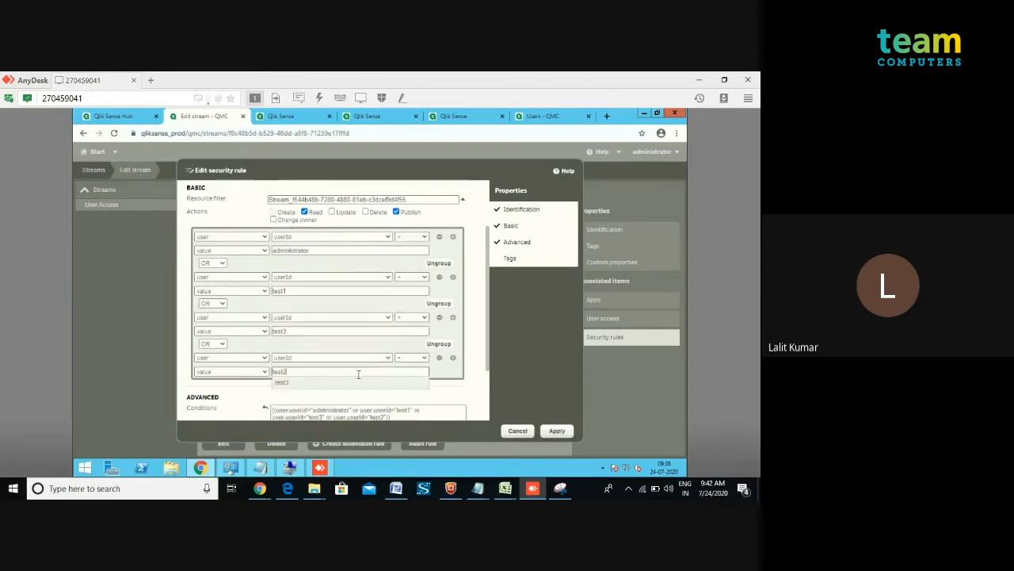
left_click(305, 389)
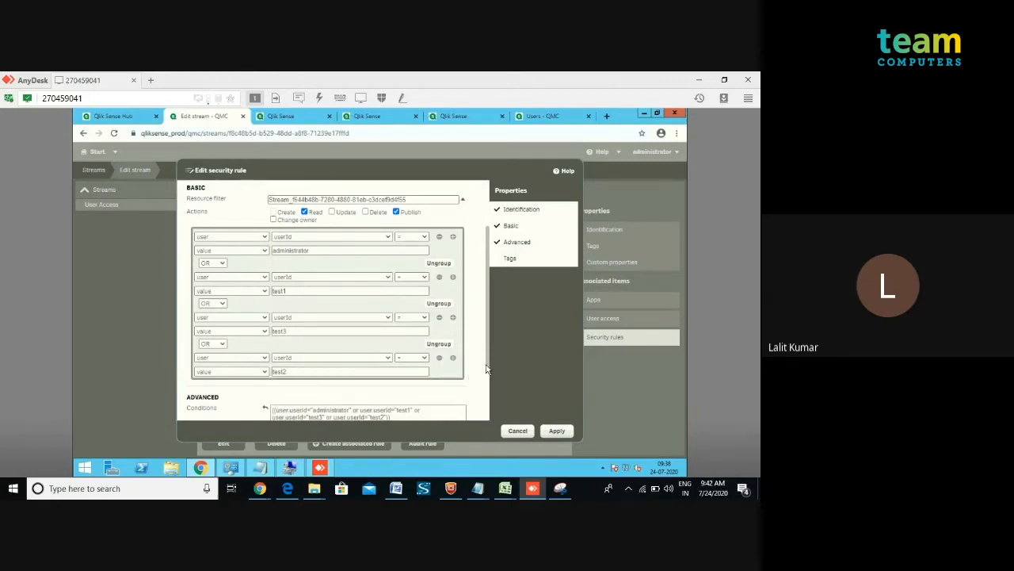
left_click_drag(486, 366, 484, 400)
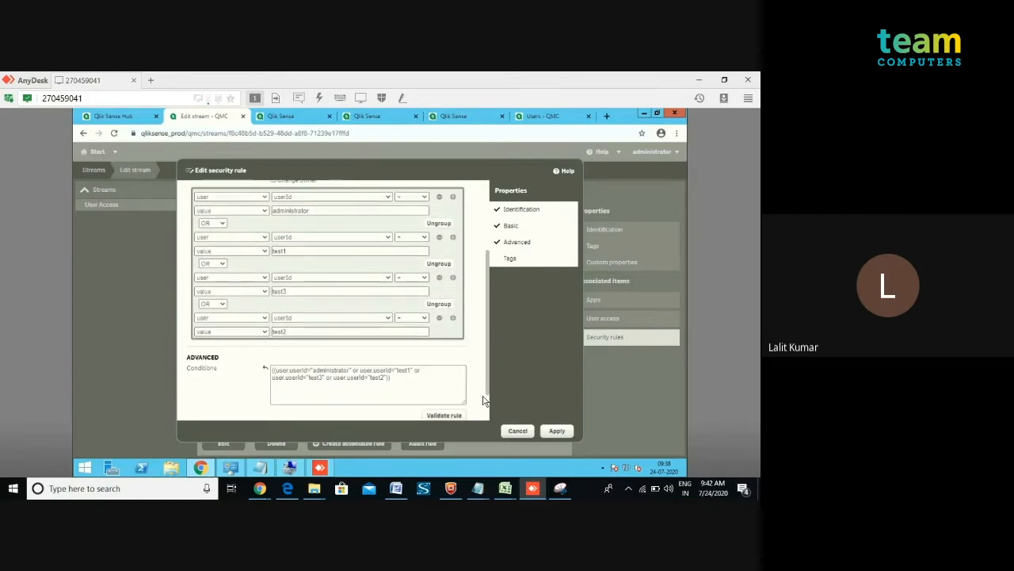
scroll(483, 404, "down", 2)
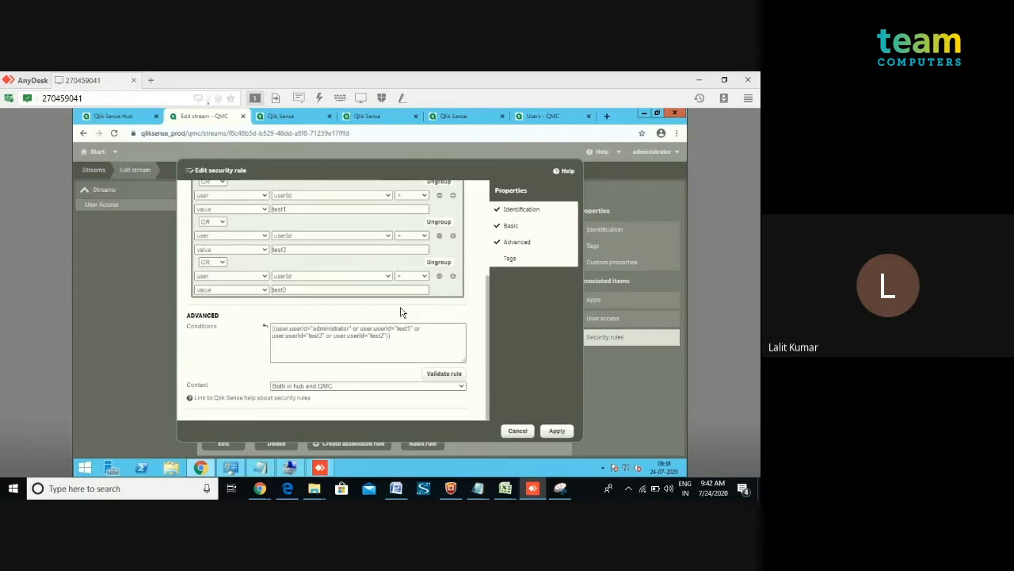
left_click(222, 263)
left_click(249, 268)
left_click(557, 430)
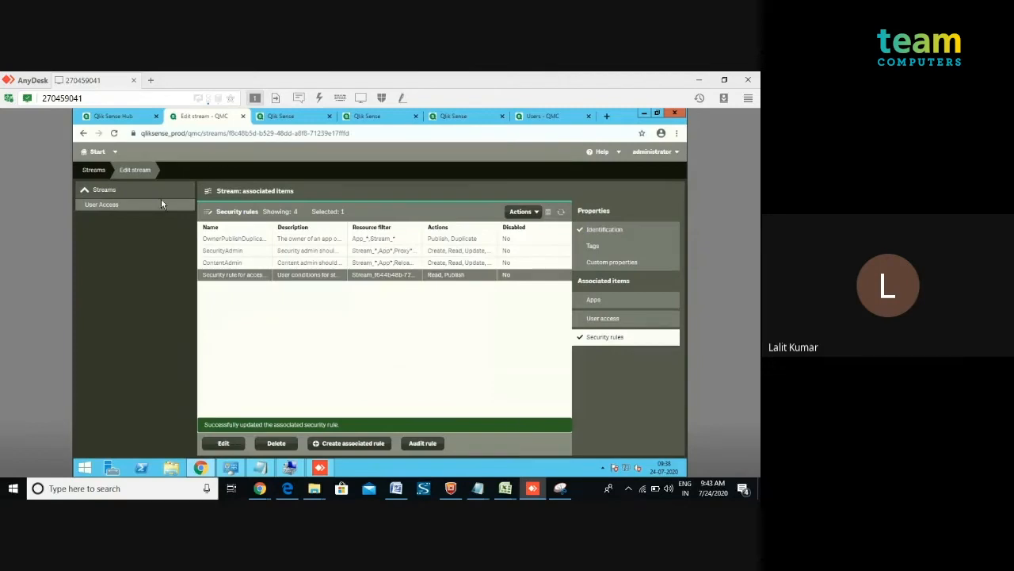
Log out of the Qlik Sense Hub as administrator.
left_click(118, 120)
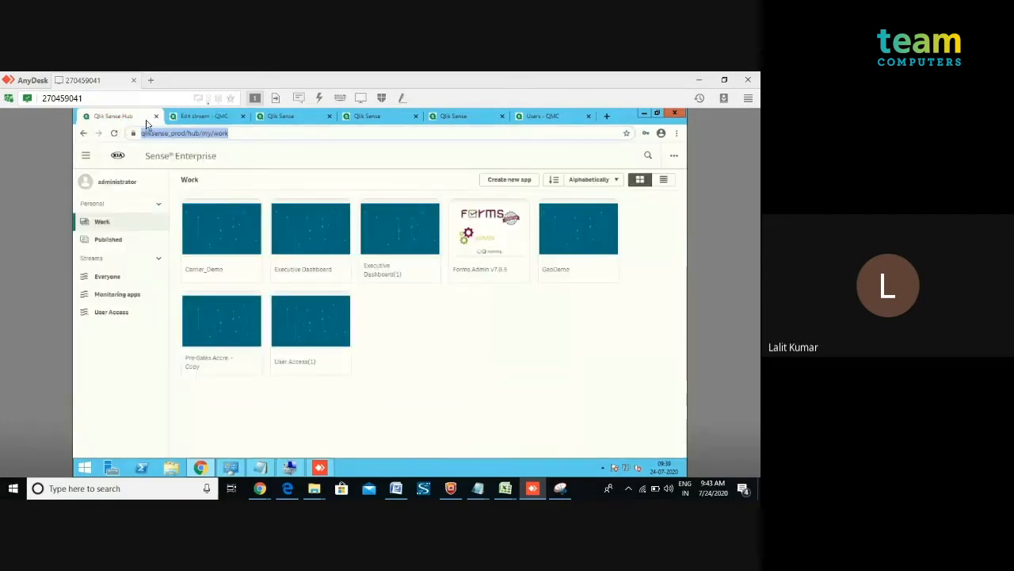
left_click(193, 118)
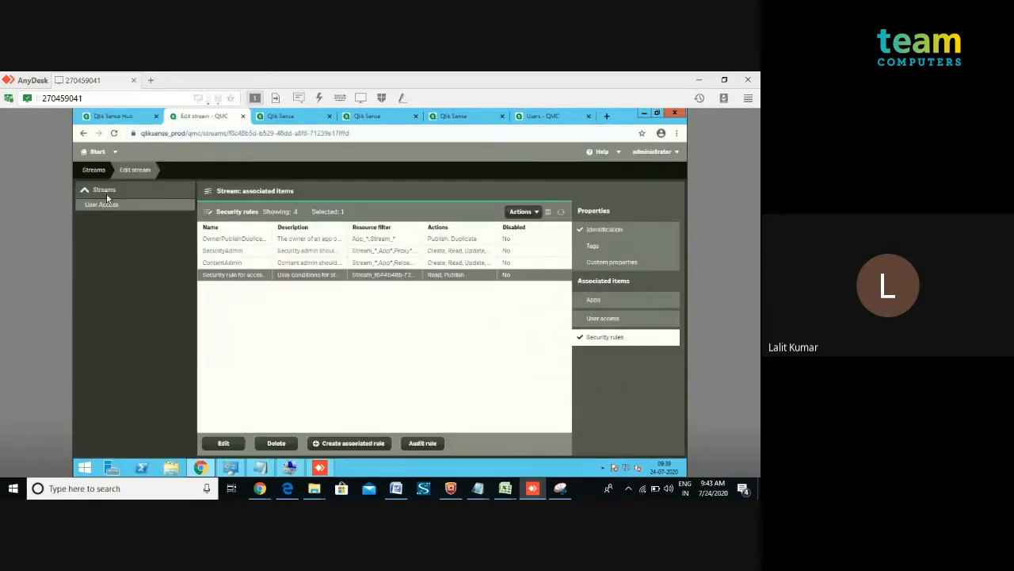
left_click(93, 170)
left_click(104, 117)
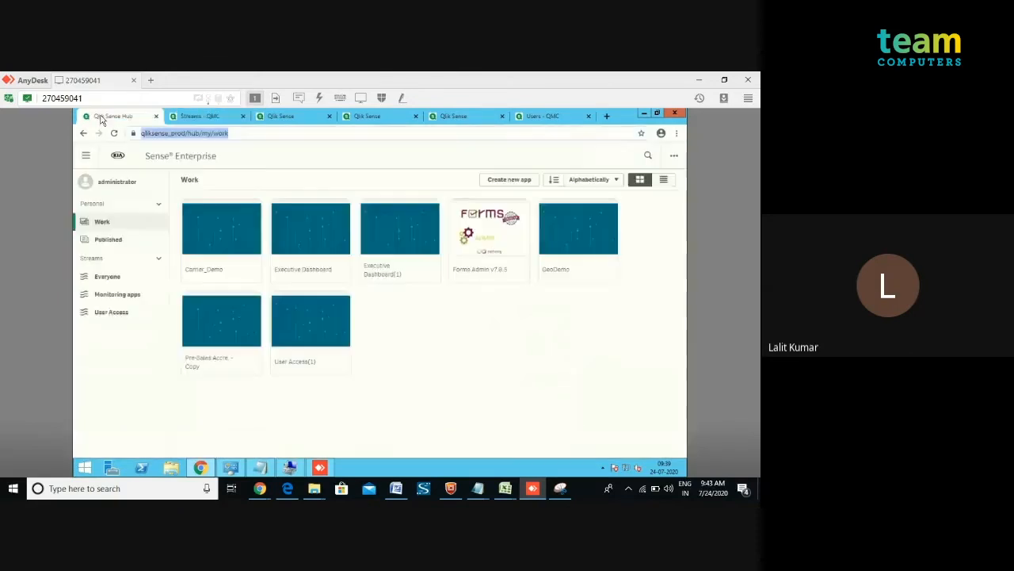
left_click(104, 185)
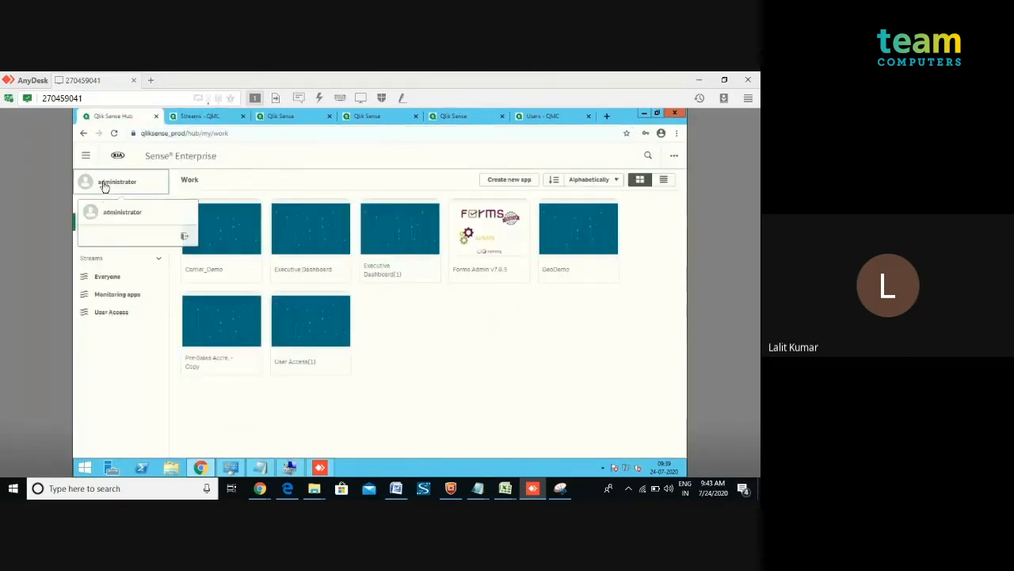
left_click(185, 239)
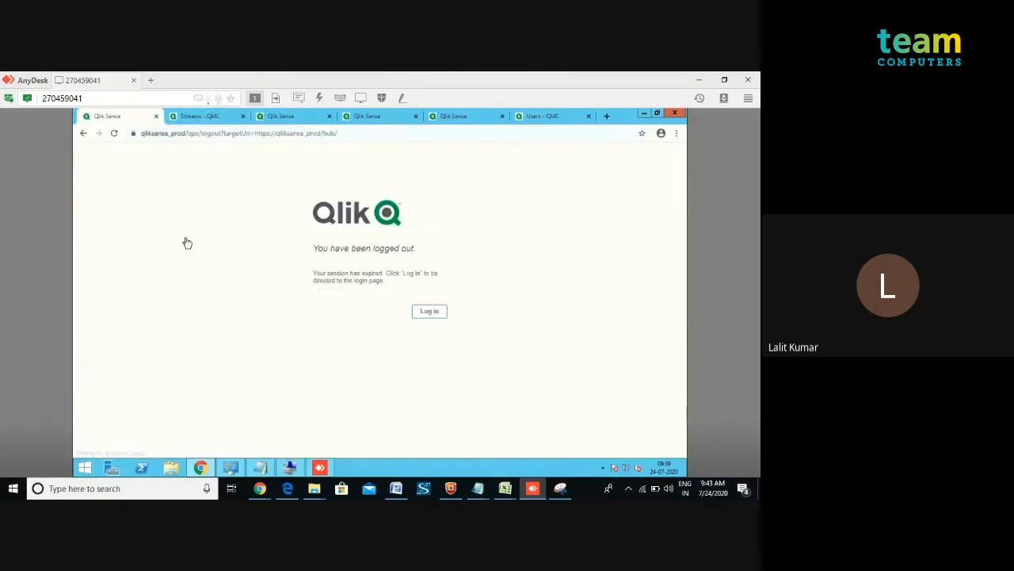
Log in to the hub with user name test3 and enter the account password.
left_click(429, 314)
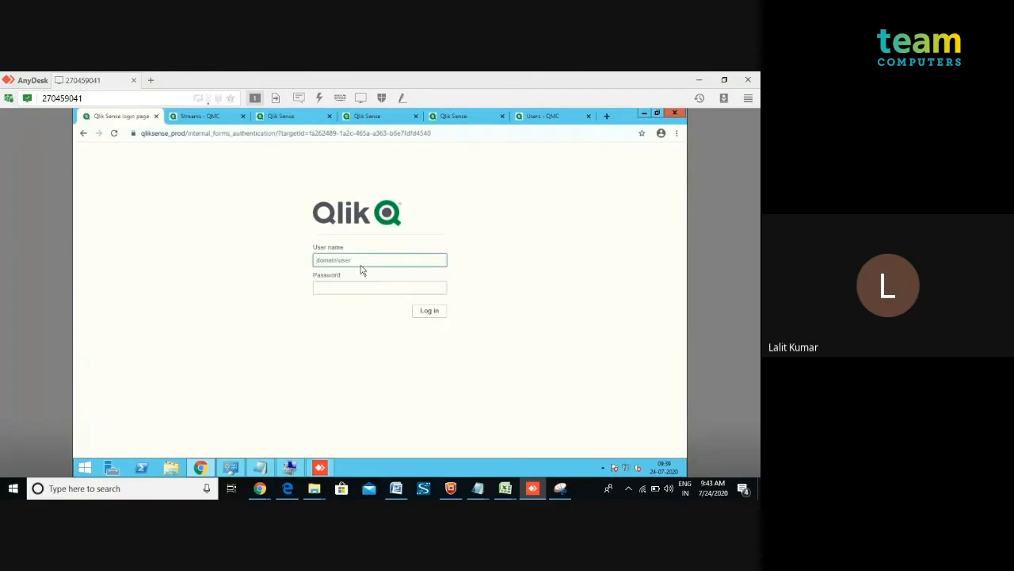
type("test")
key("BackSpace")
key("BackSpace")
key("BackSpace")
key("BackSpace")
type("test3")
key("Tab")
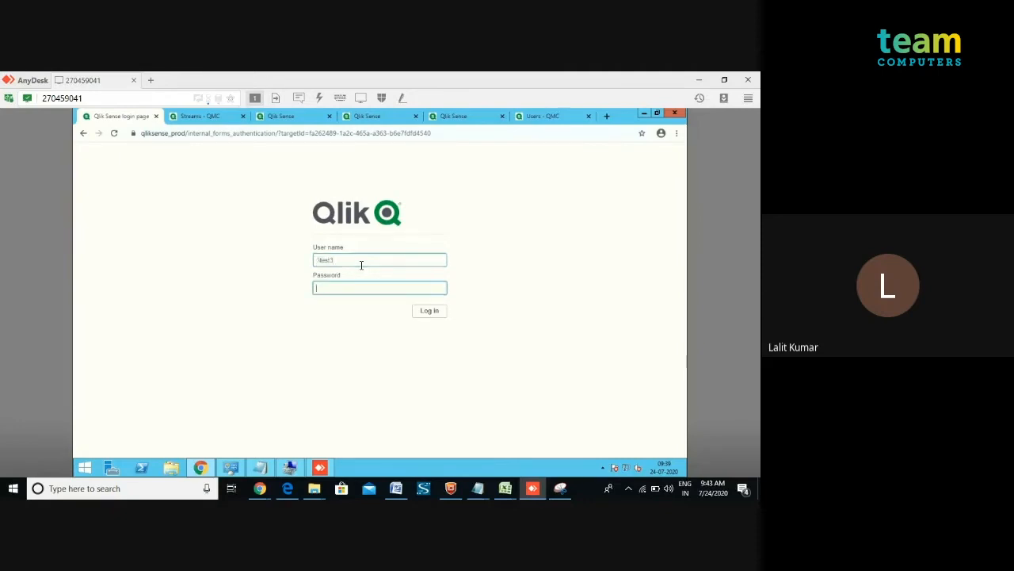
type("test3")
key("Return")
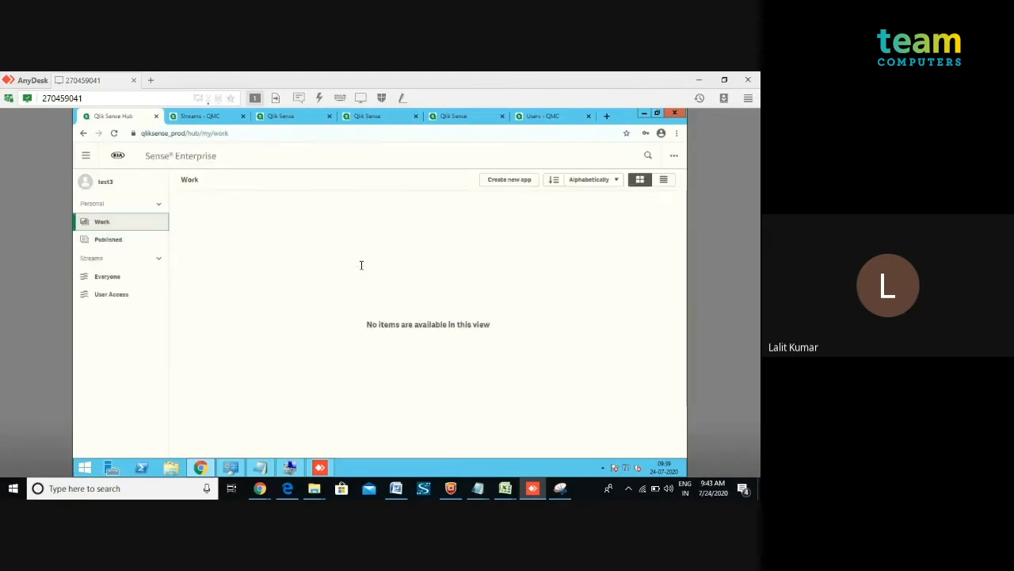
Open the User Access stream and review the USER ACCESS spreadsheet's user IDs and companies.
left_click(101, 299)
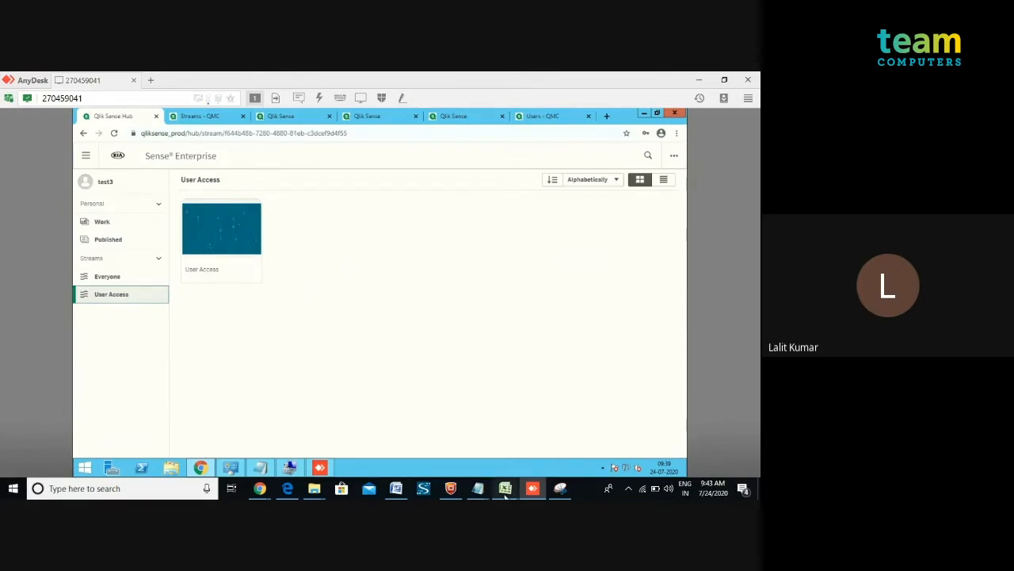
mouse_move(505, 486)
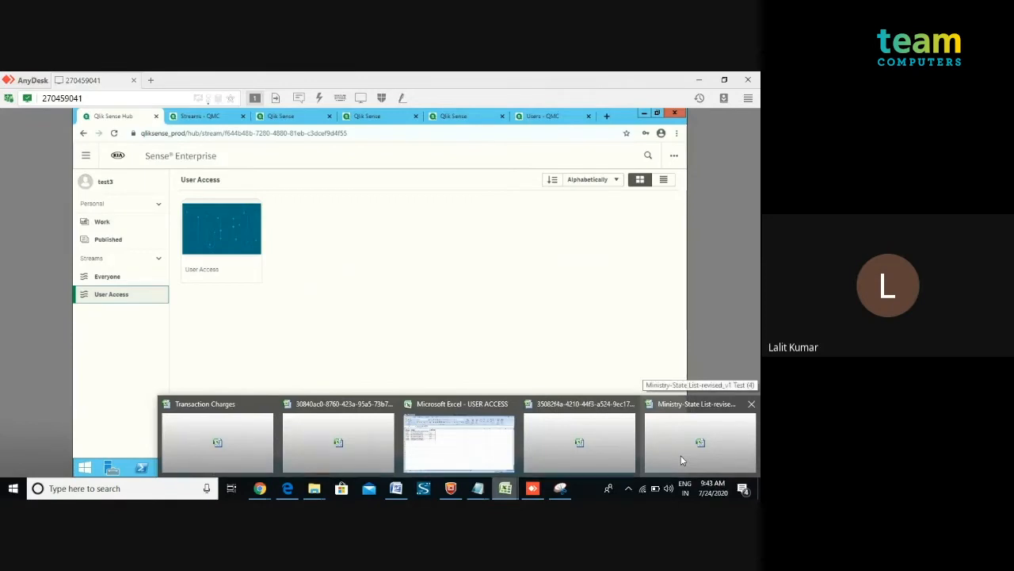
left_click(443, 425)
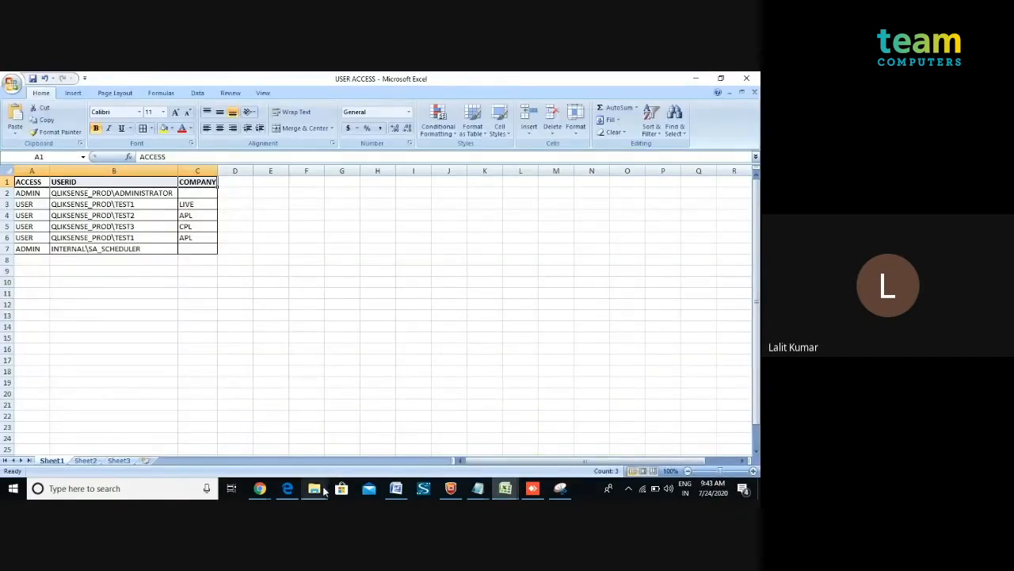
left_click(259, 488)
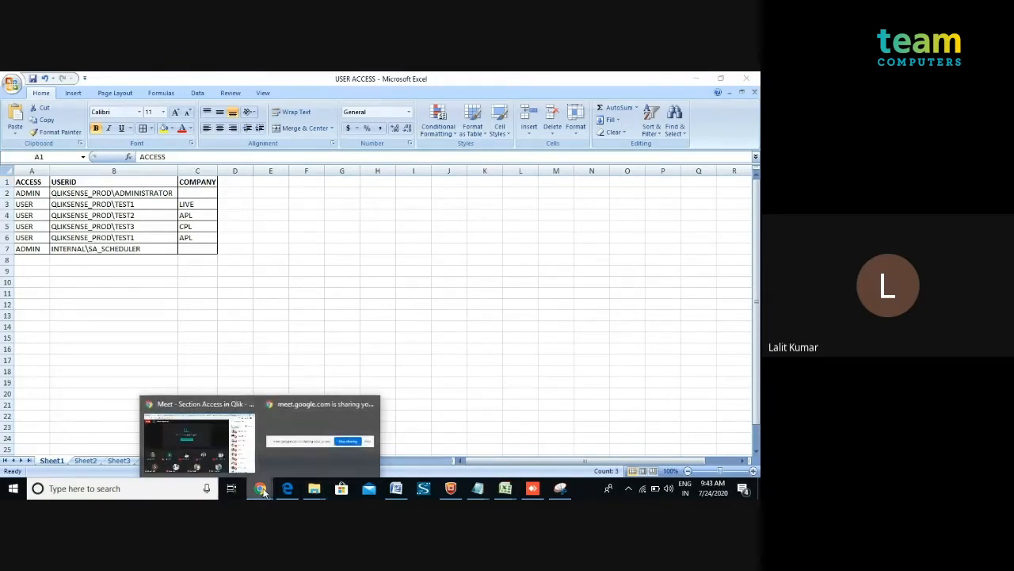
left_click(533, 489)
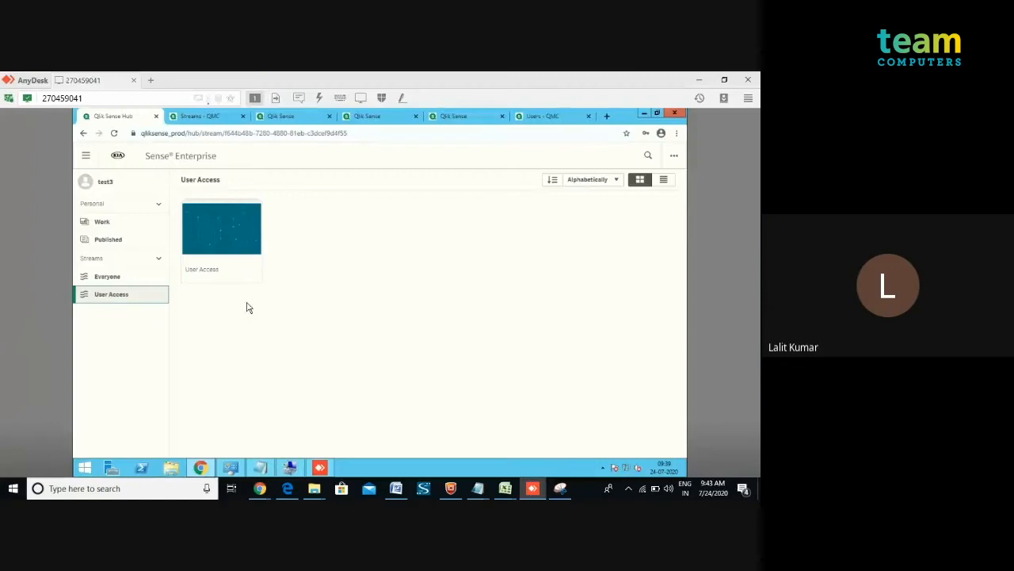
Open the User Access app from the stream and close the error dialog.
left_click(213, 226)
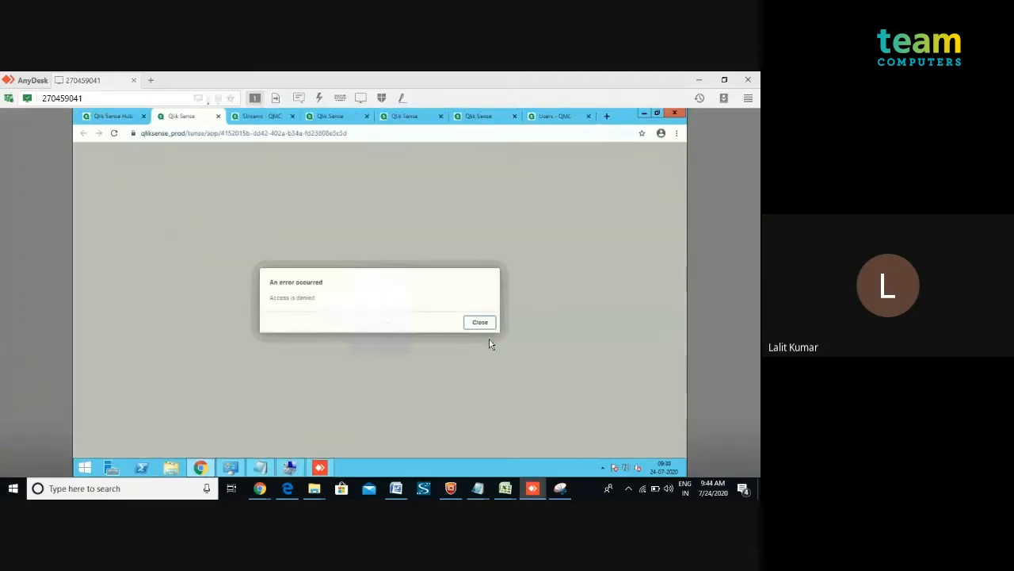
left_click(479, 323)
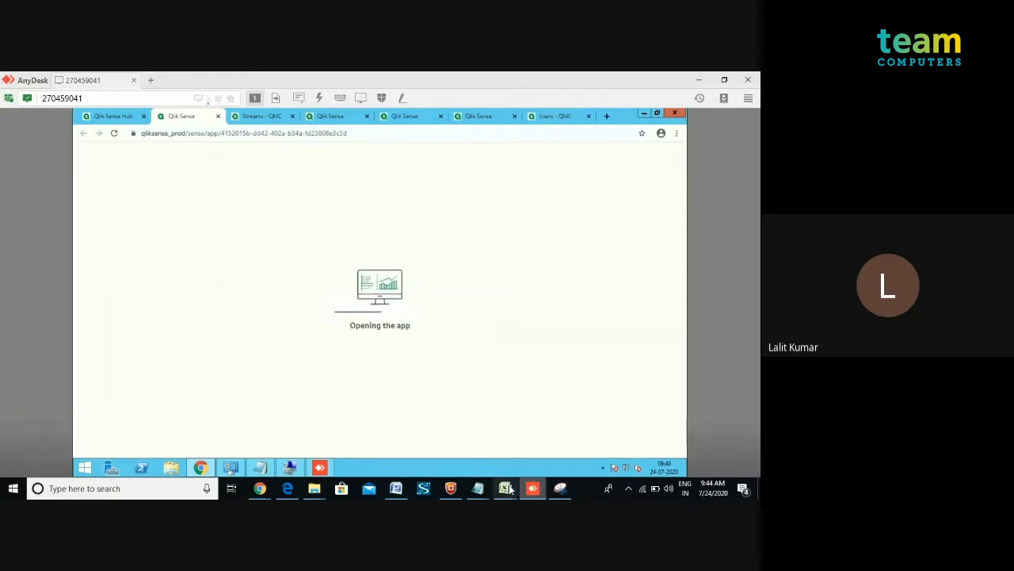
Switch to the local USER ACCESS spreadsheet to review it, then return to the remote desktop session.
mouse_move(505, 491)
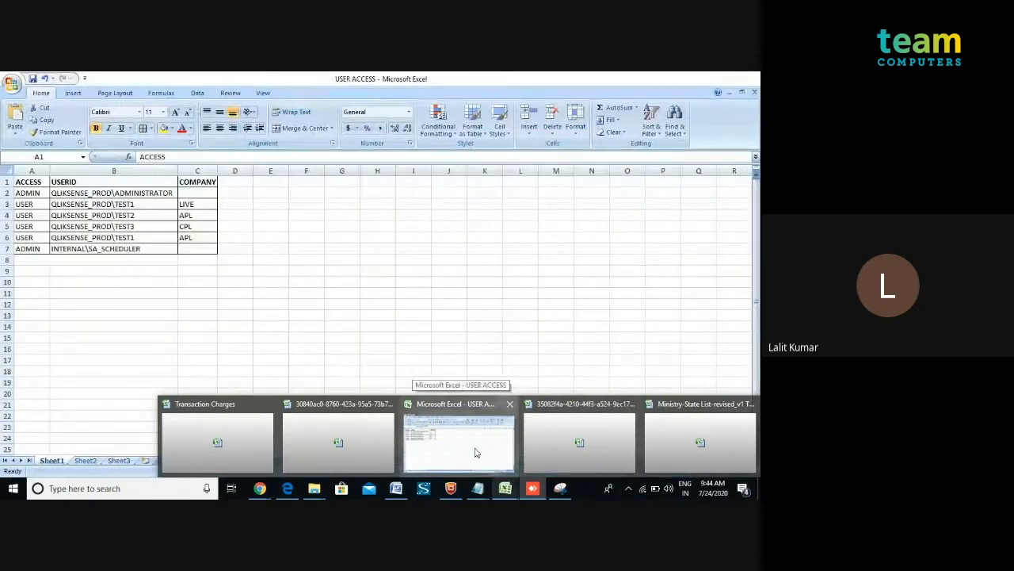
left_click(473, 448)
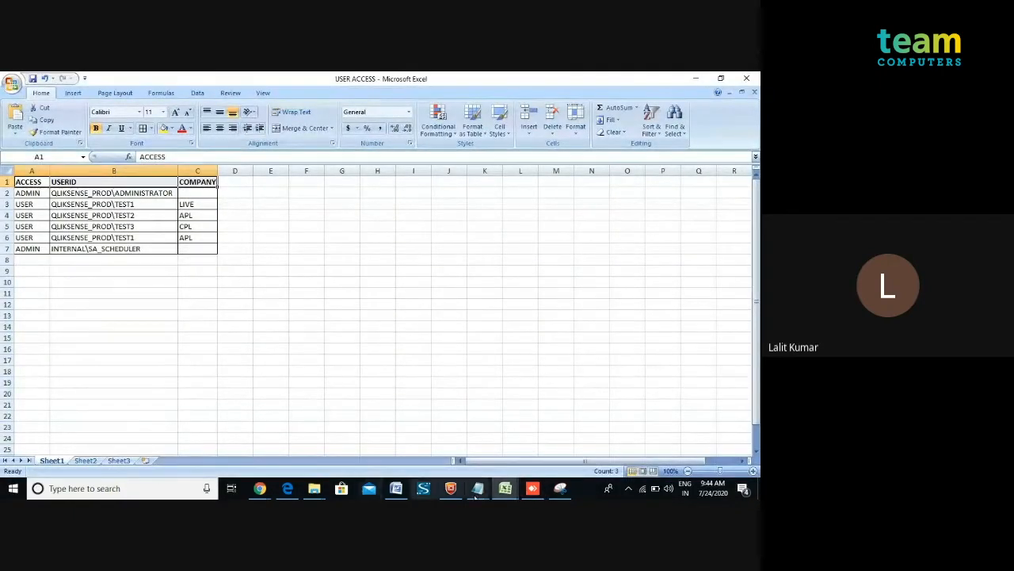
left_click(533, 489)
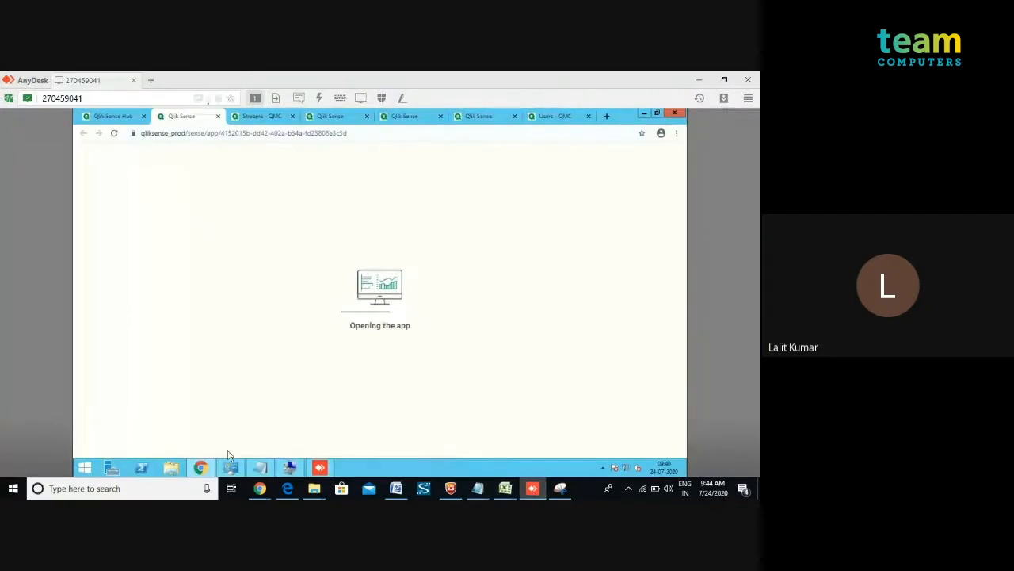
Copy USER ACCESS.xlsx from the remote Local Disk (D:) Source folder into the local New Volume (D:), replacing the existing file.
left_click(177, 470)
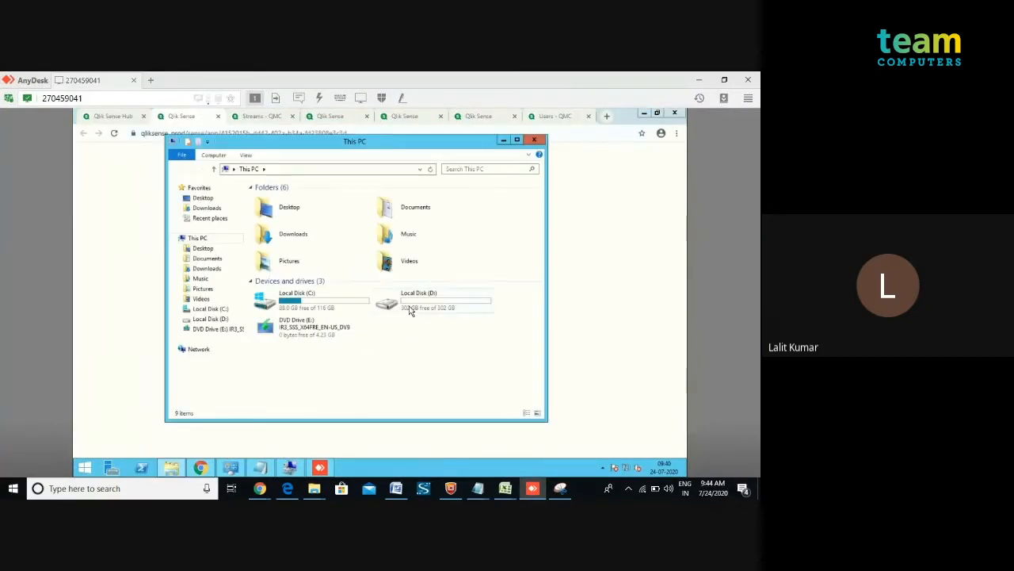
double_click(410, 314)
double_click(284, 240)
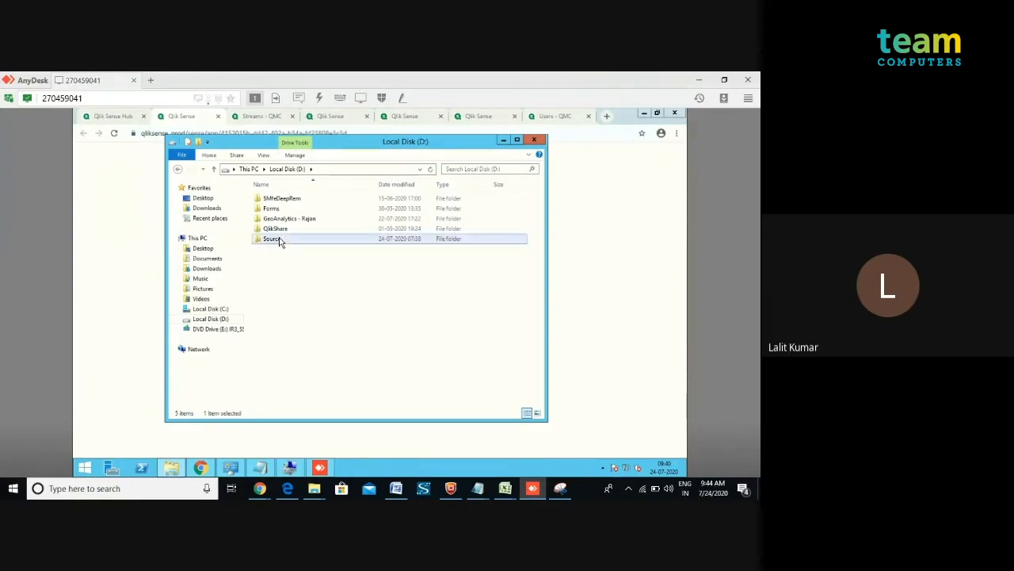
left_click(282, 210)
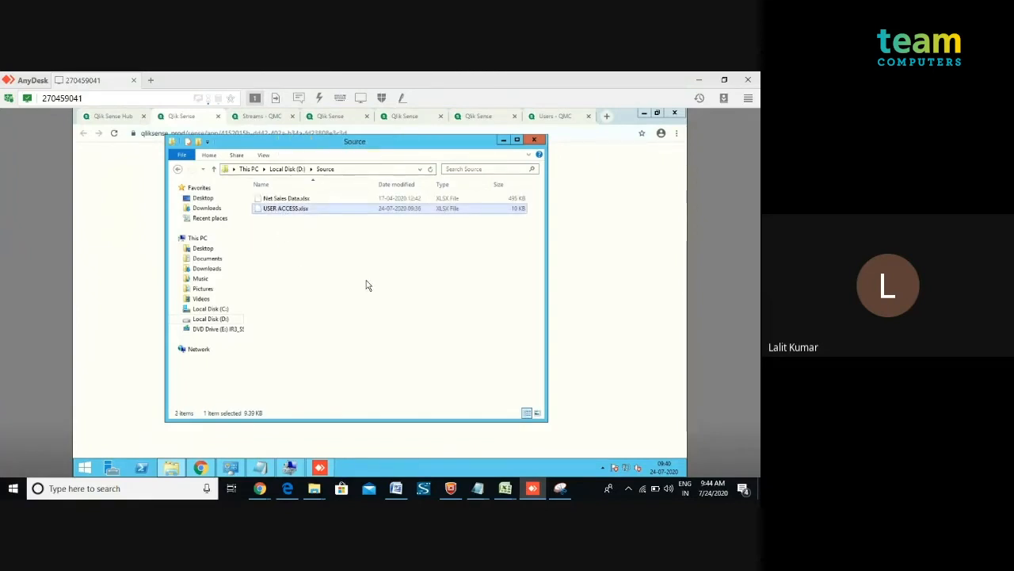
left_click(699, 80)
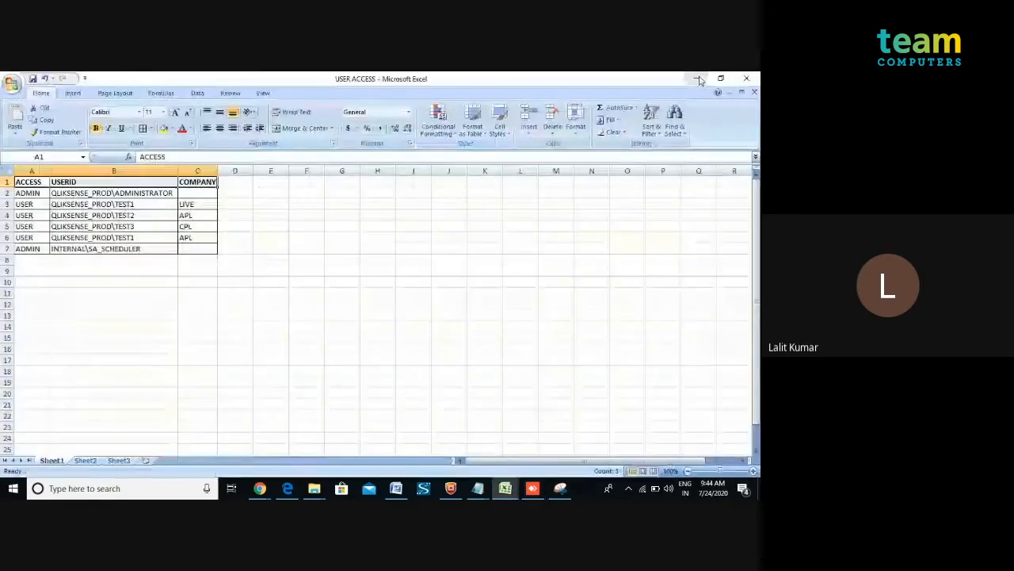
left_click(699, 80)
left_click(640, 84)
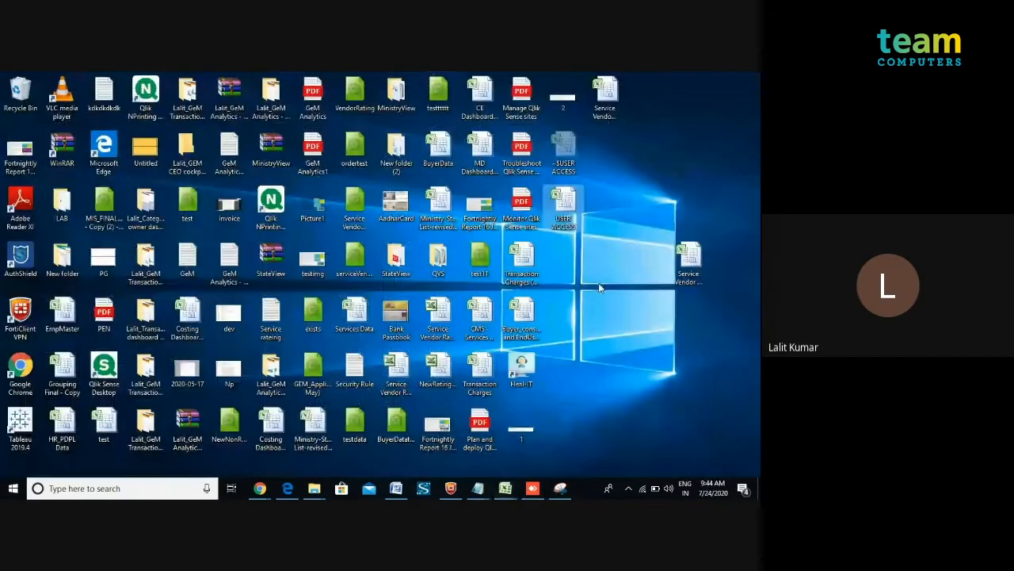
mouse_move(315, 493)
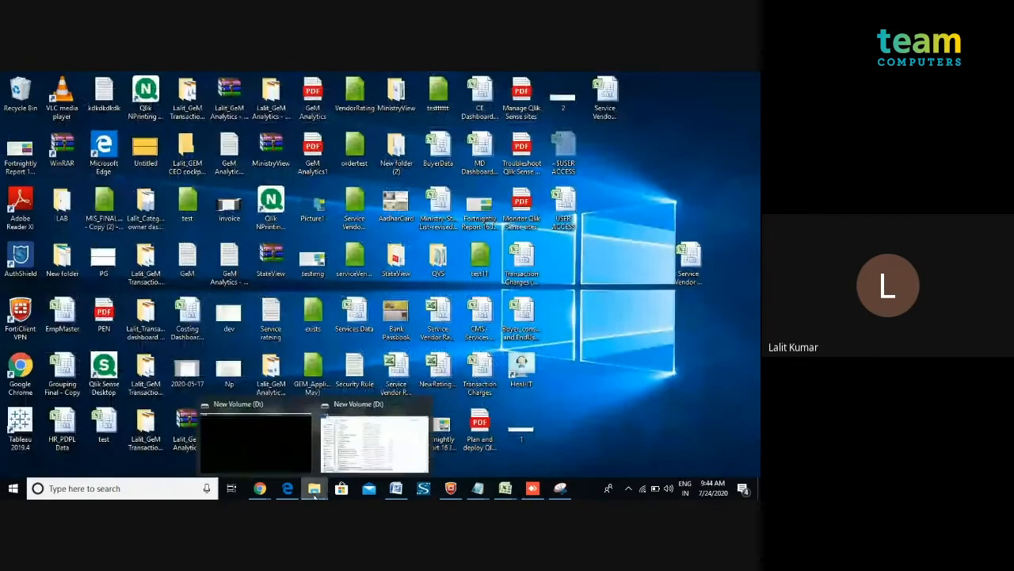
left_click(372, 444)
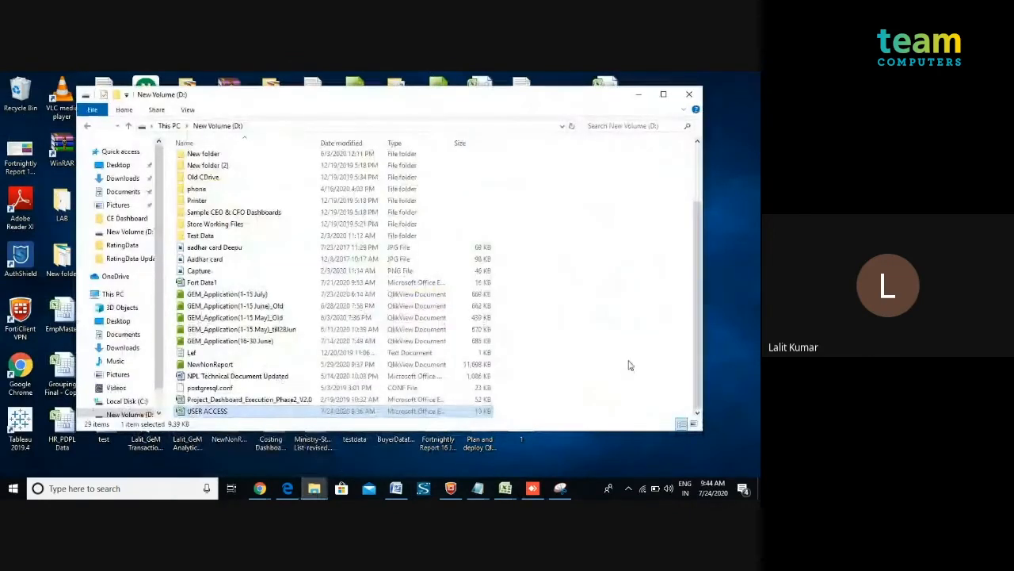
key("ctrl+v")
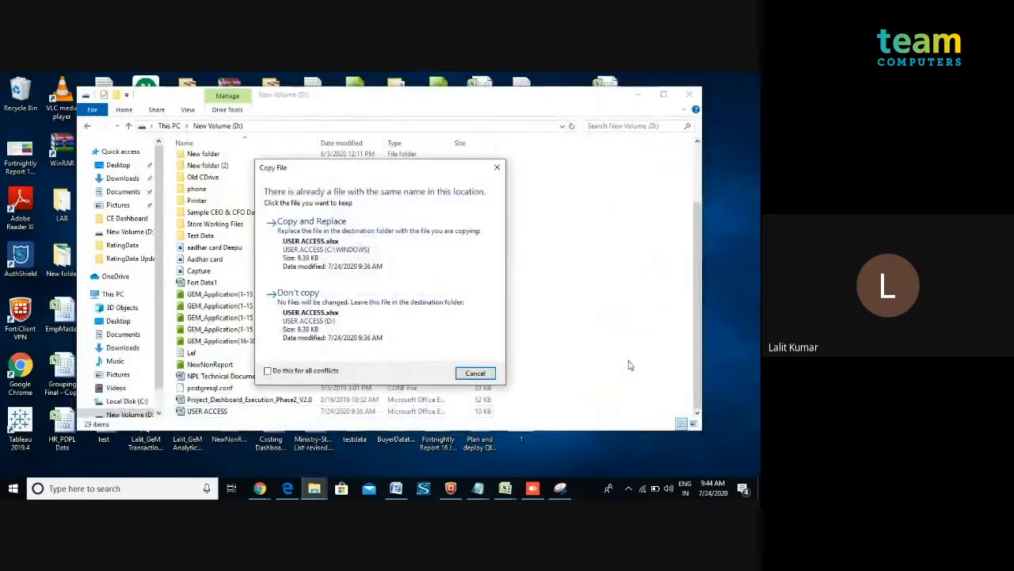
left_click(408, 264)
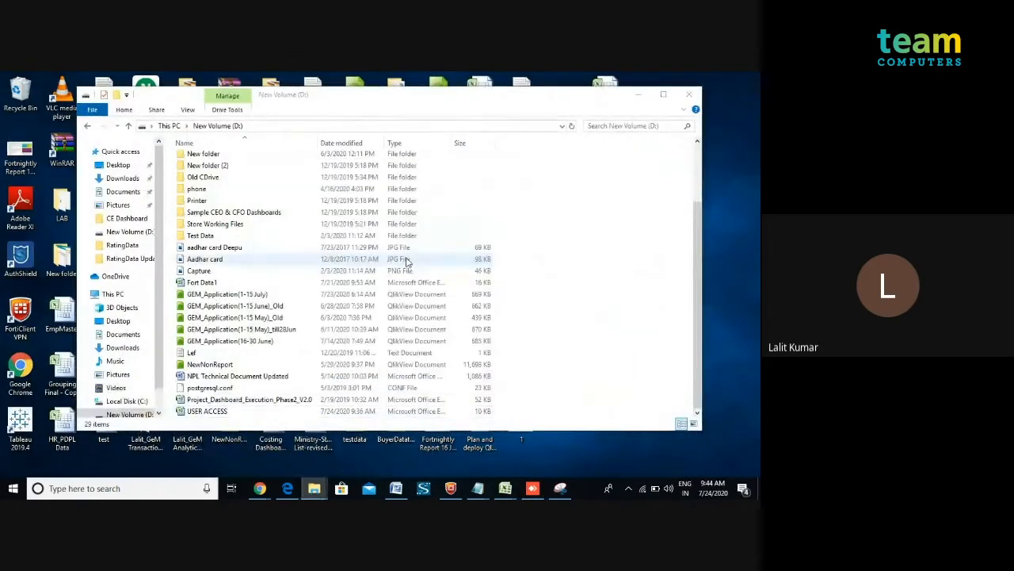
Open the local USER ACCESS workbook and inspect the access, user ID and company cells of the TEST3 row.
double_click(365, 418)
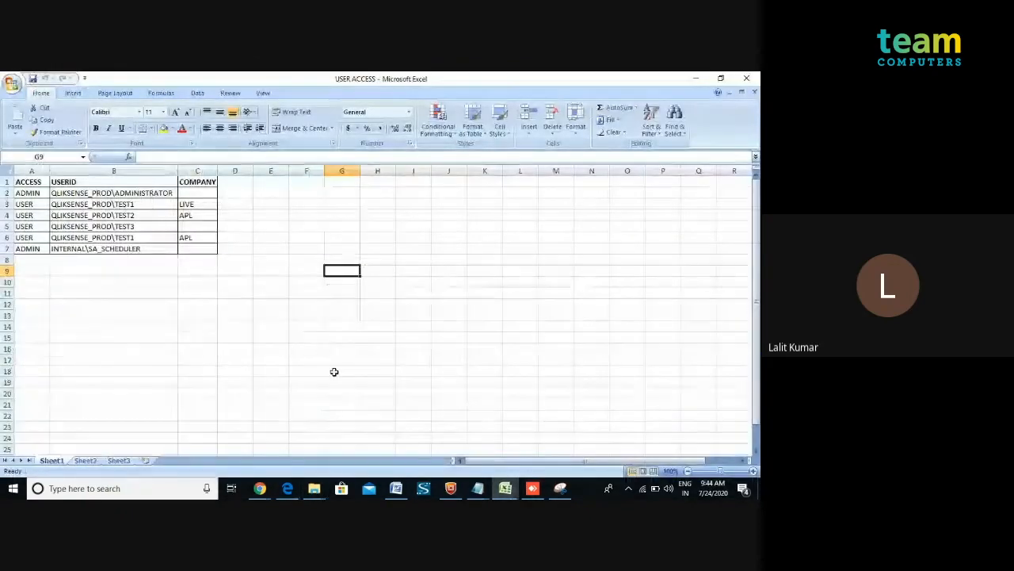
left_click(198, 228)
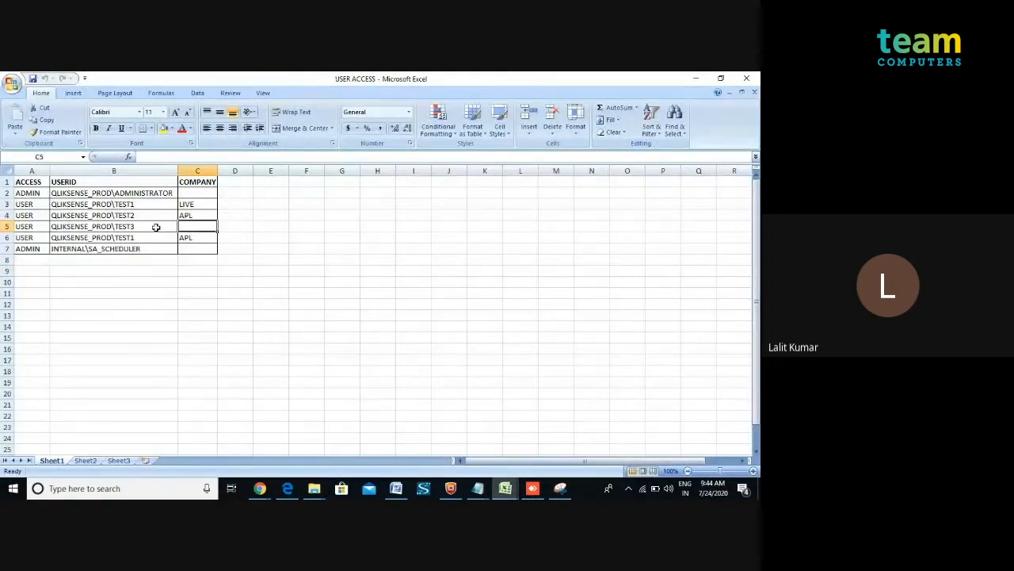
left_click(156, 228)
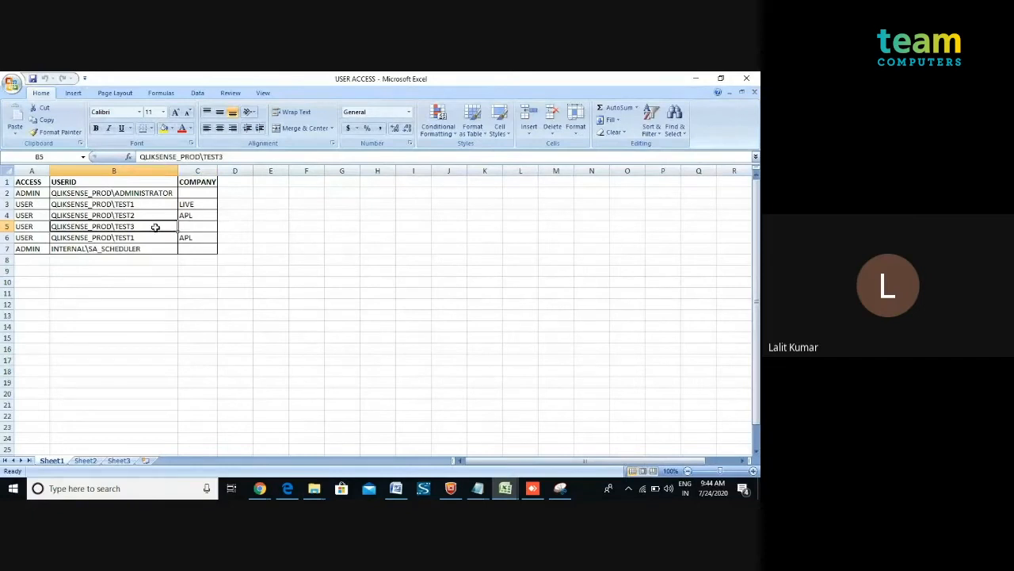
left_click(41, 227)
left_click(73, 227)
Return to the remote session, close the Explorer window and the loading app tab, and reload the hub.
left_click(533, 488)
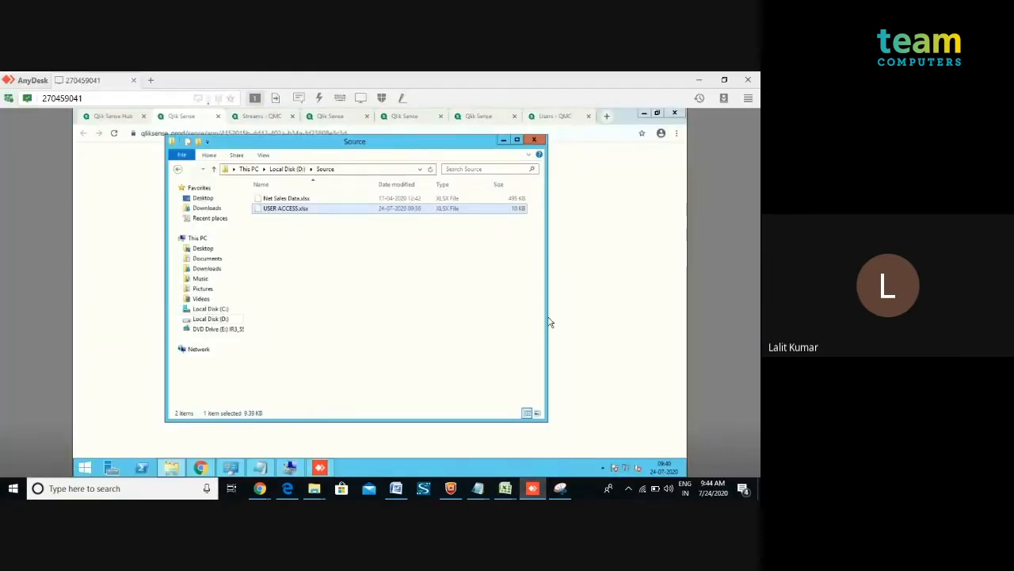
left_click(534, 141)
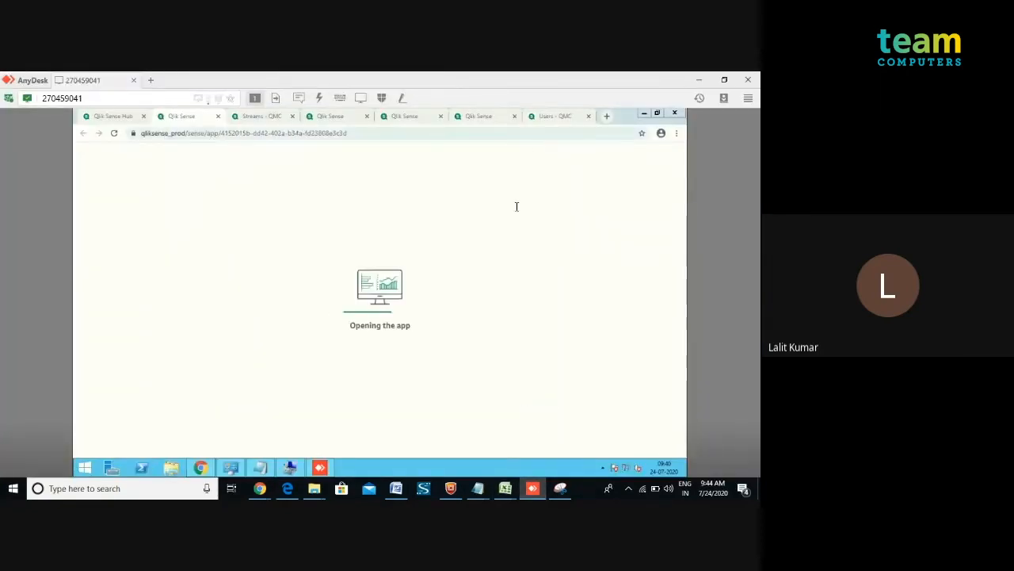
left_click(219, 117)
left_click(219, 117)
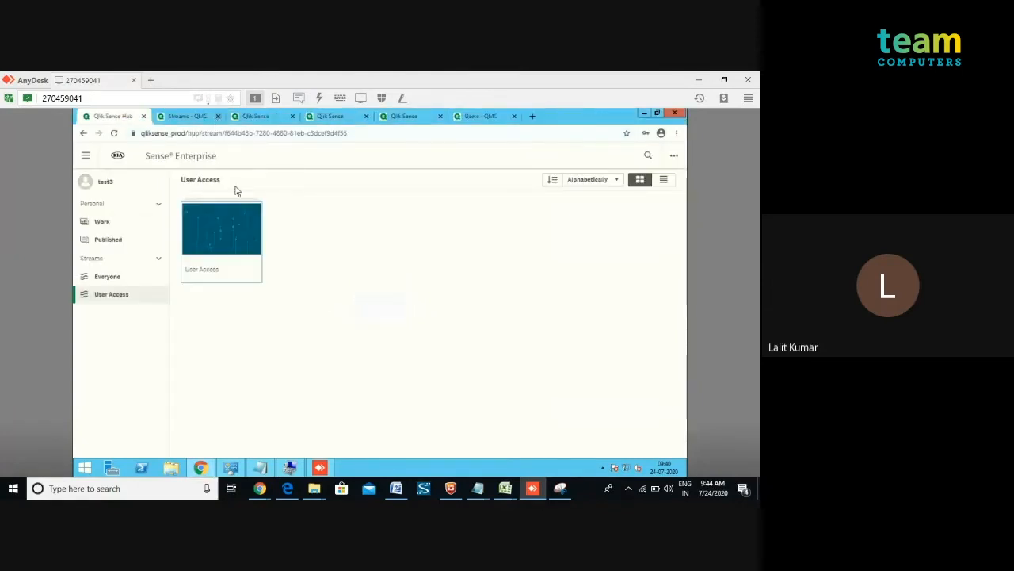
left_click(114, 133)
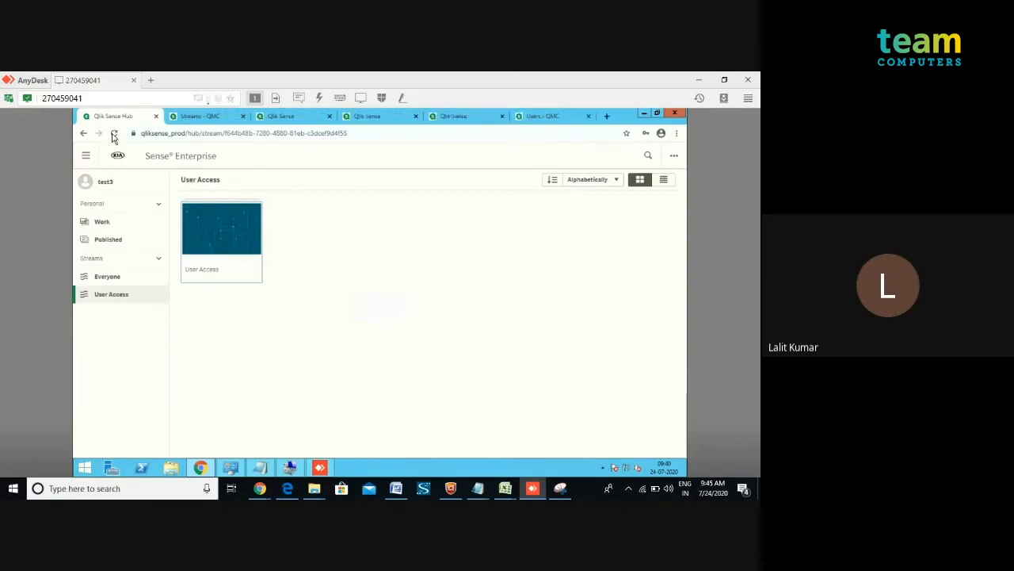
Open the User Access app again as test3, close the error dialog and close the app's tab.
left_click(232, 232)
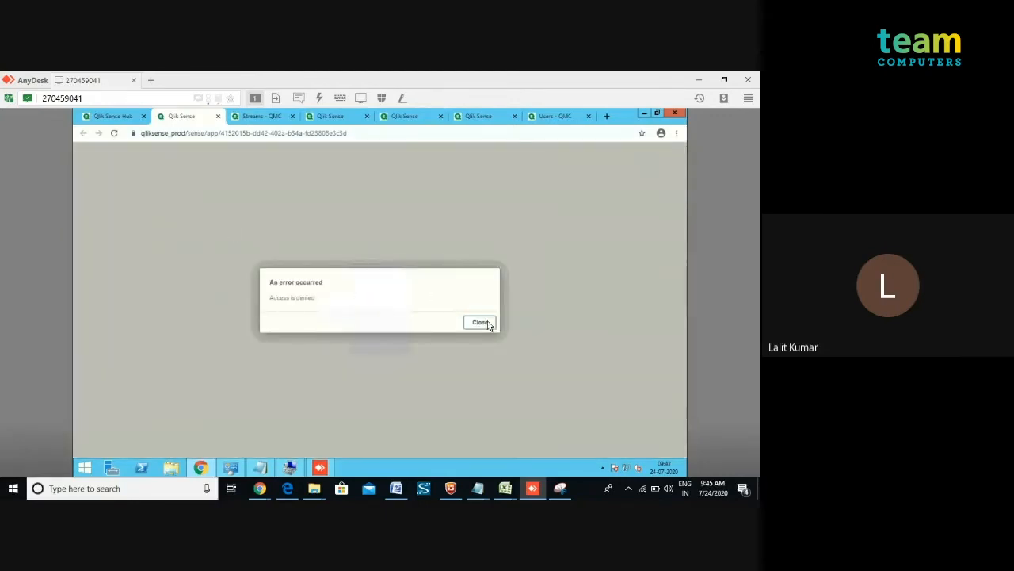
left_click(480, 323)
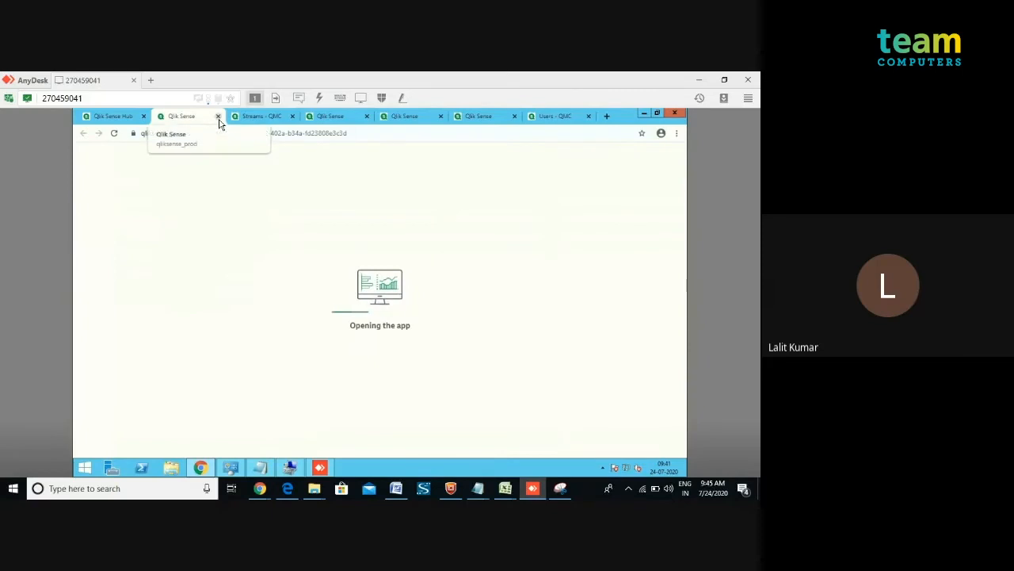
left_click(218, 116)
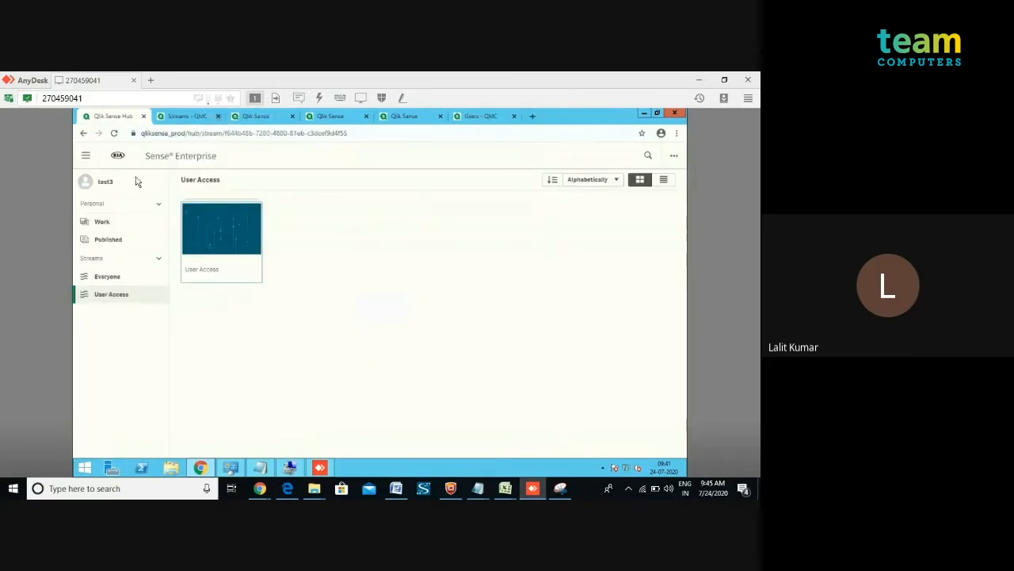
Log out of the hub as test3 and return to the login page.
left_click(86, 182)
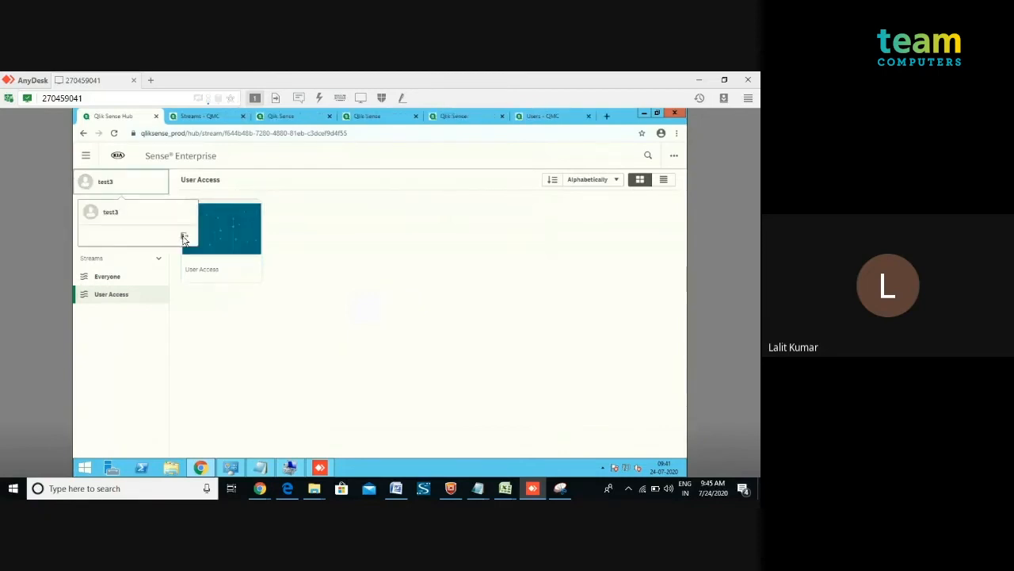
left_click(183, 239)
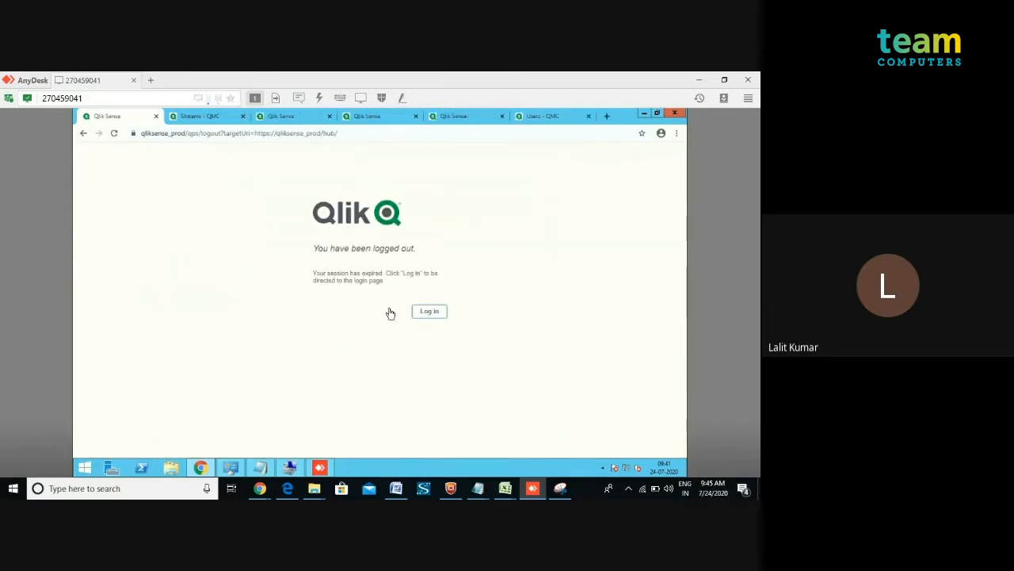
left_click(429, 312)
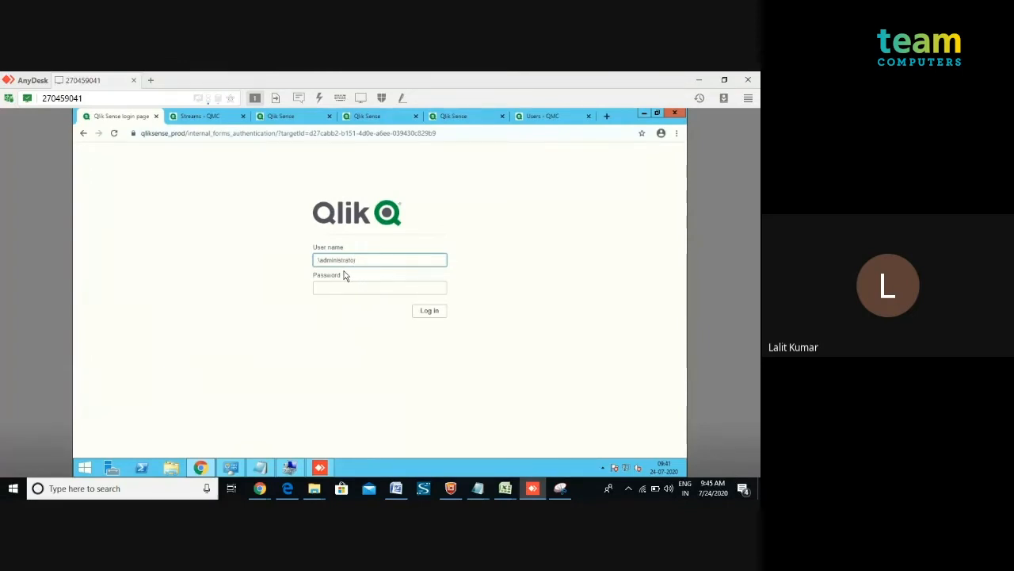
Log in as administrator with the account password and open the User Access(1) app from the Work section.
left_click(344, 289)
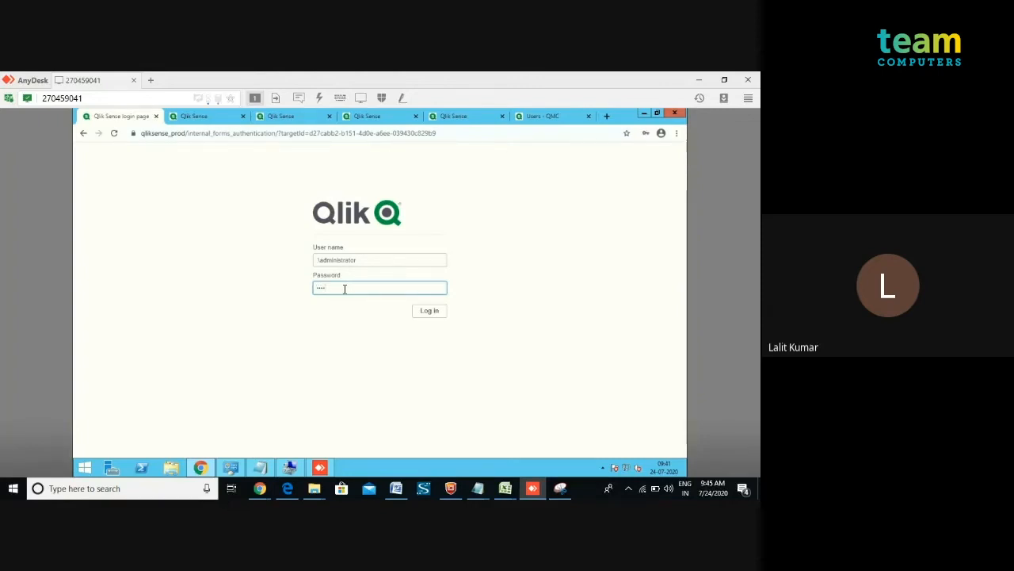
type("*")
left_click(421, 314)
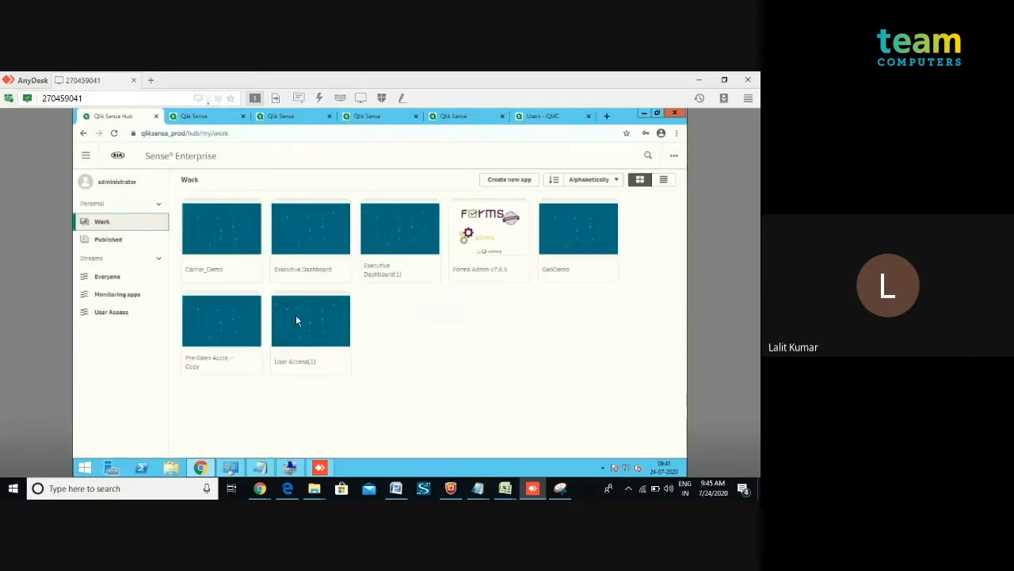
left_click(298, 321)
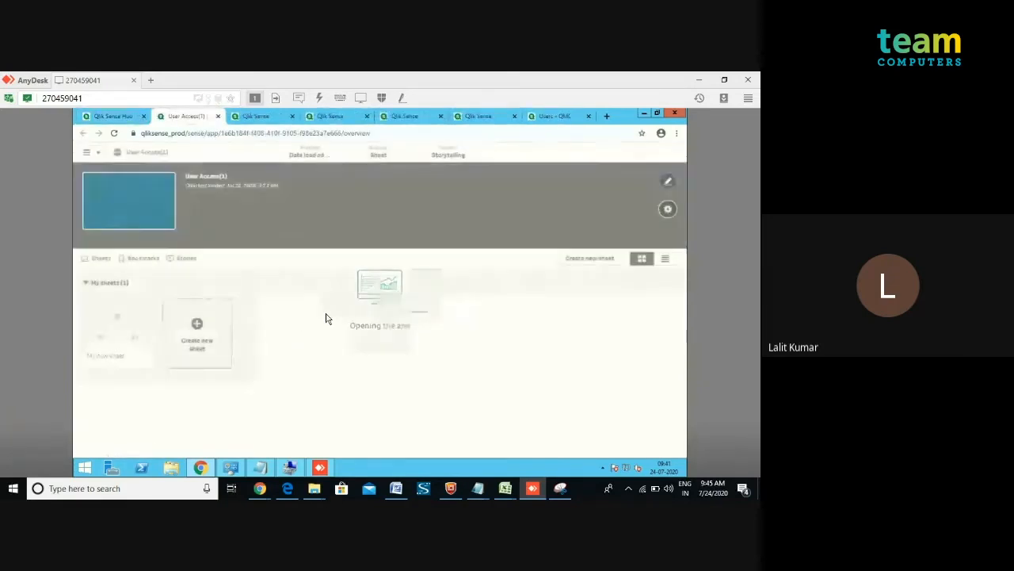
In the local USER ACCESS workbook, change the TEST3 row's ACCESS value to ADMIN.
mouse_move(505, 488)
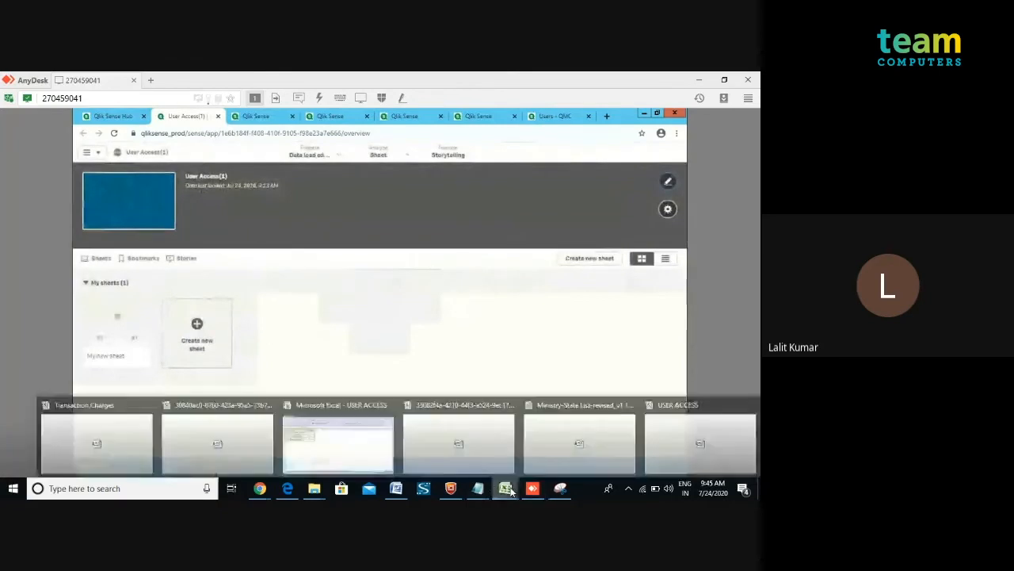
left_click(675, 453)
left_click(36, 227)
type("Admin")
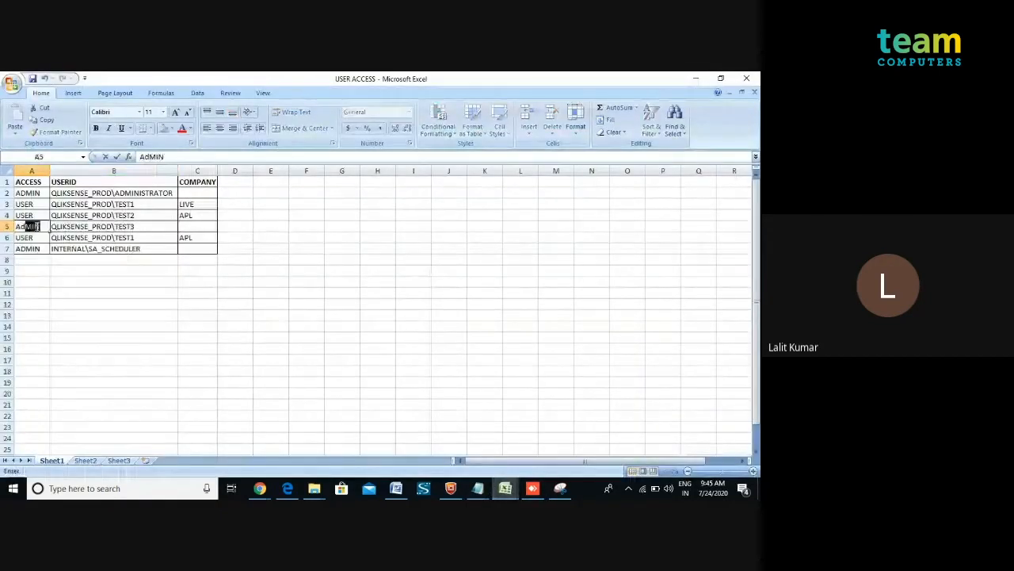
left_click(28, 193)
key("ctrl+c")
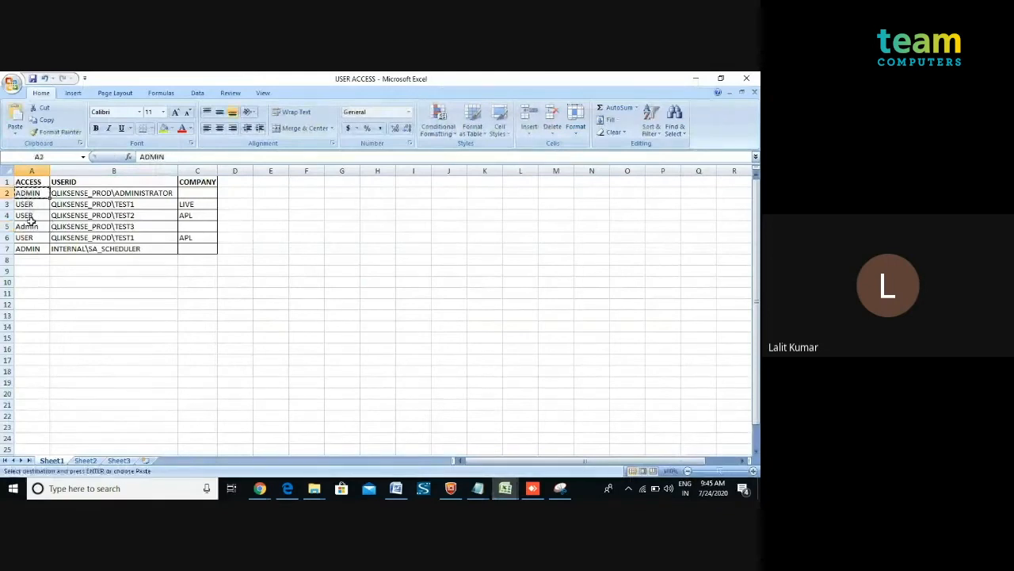
left_click(28, 227)
left_click(96, 300)
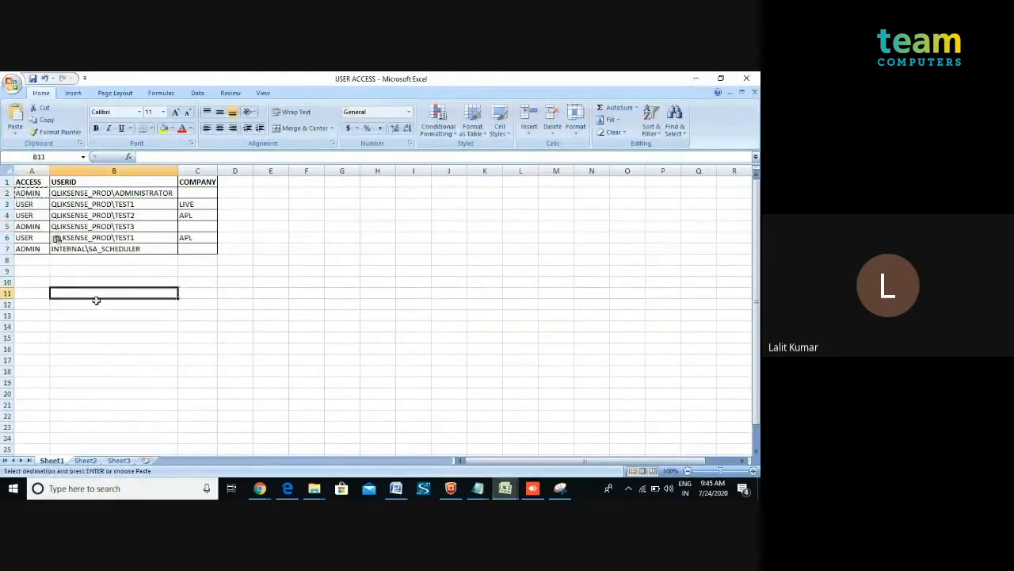
left_click(173, 338)
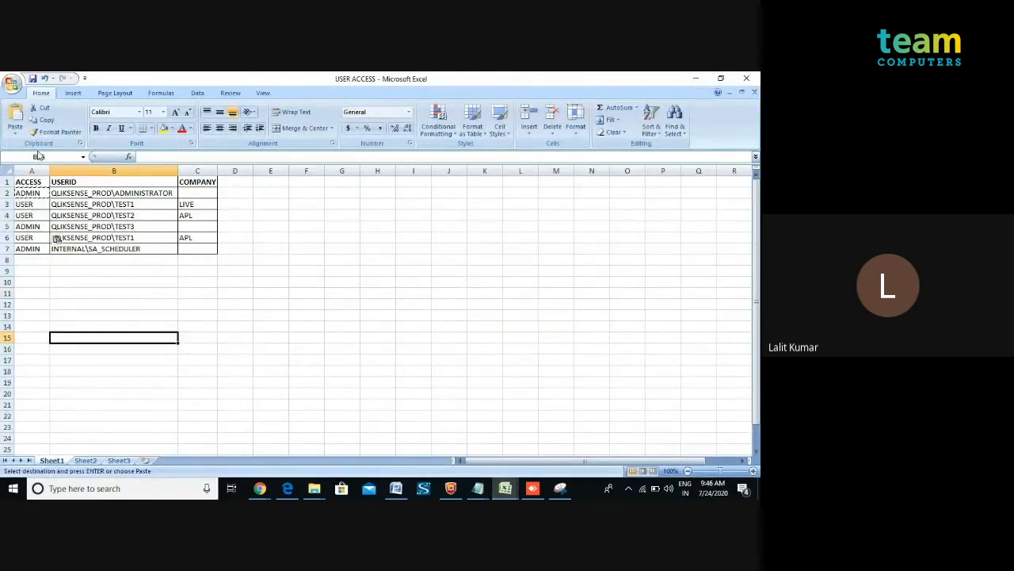
key("Escape")
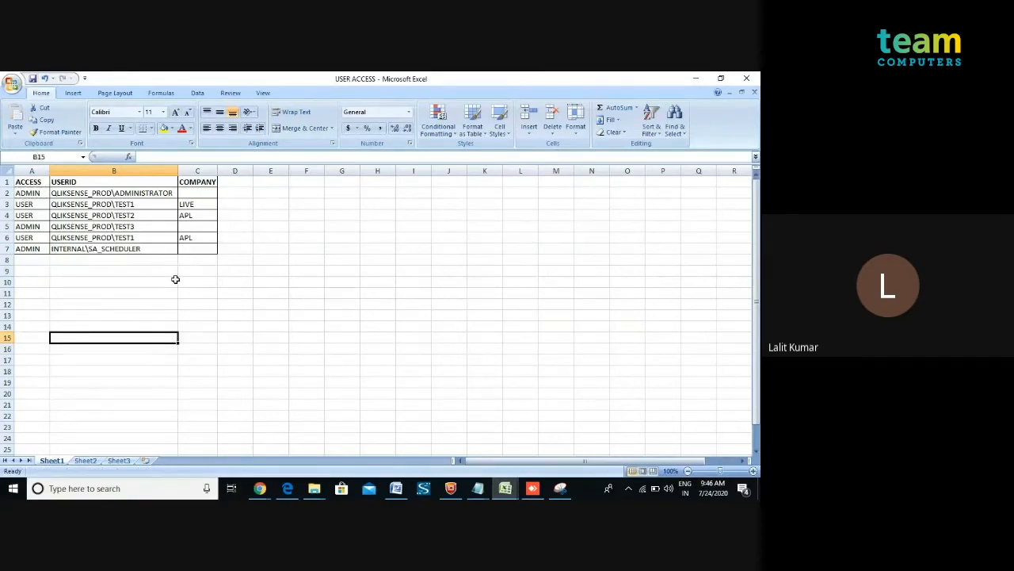
Close the edited USER ACCESS workbook and return to the folder window holding the USER ACCESS file.
mouse_move(315, 488)
left_click(358, 456)
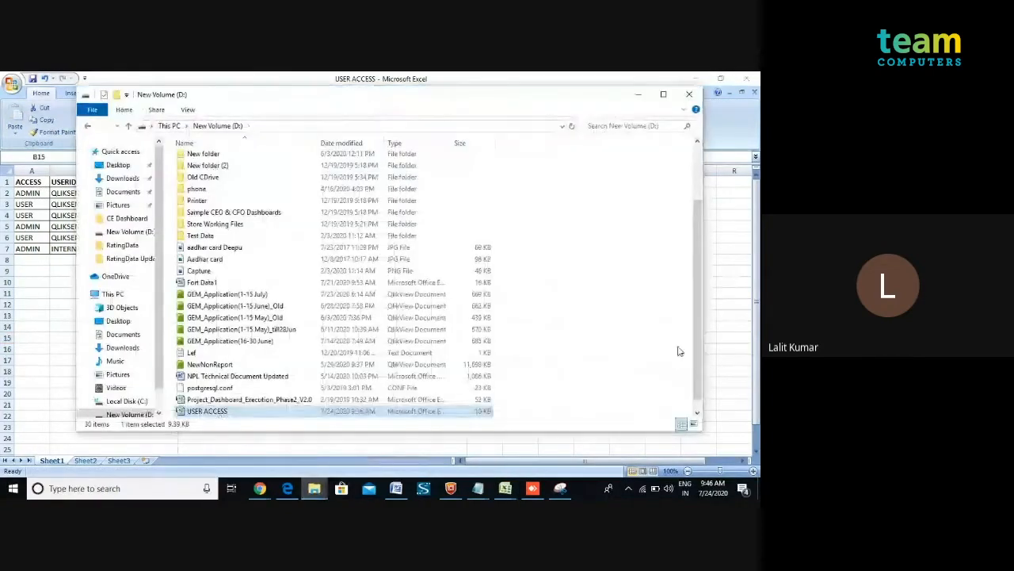
scroll(691, 351, "down", 1)
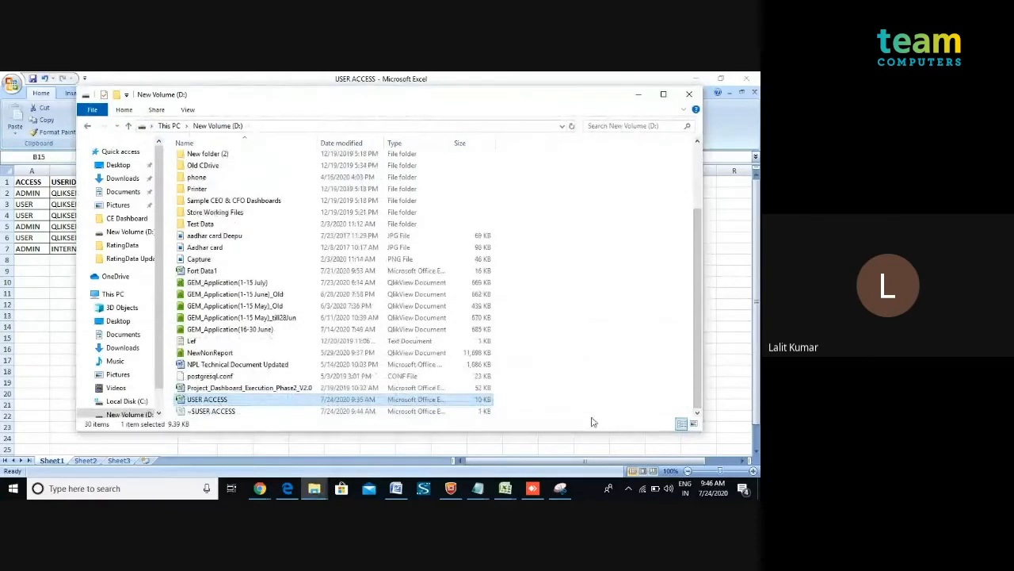
mouse_move(504, 488)
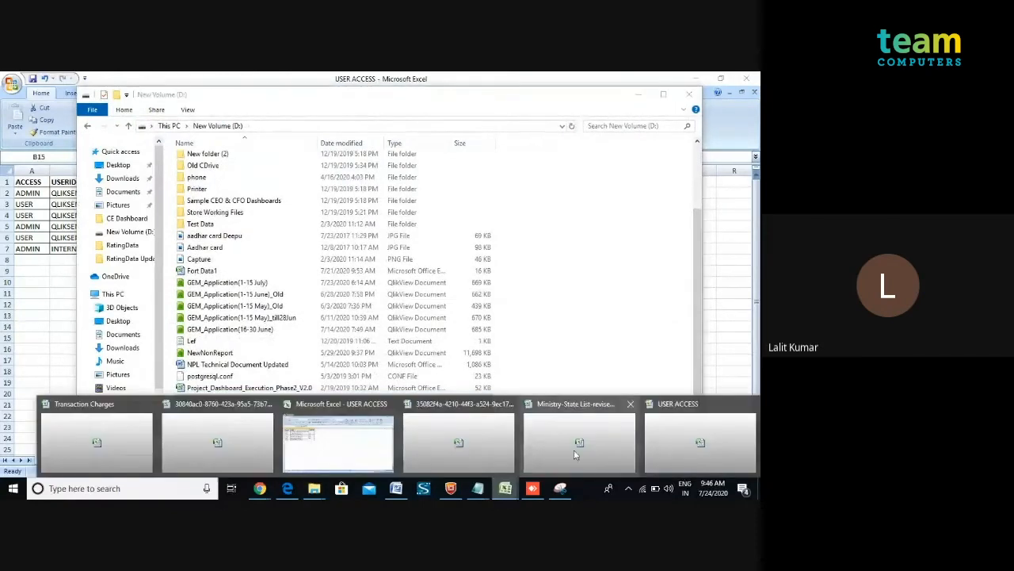
left_click(693, 434)
left_click(746, 79)
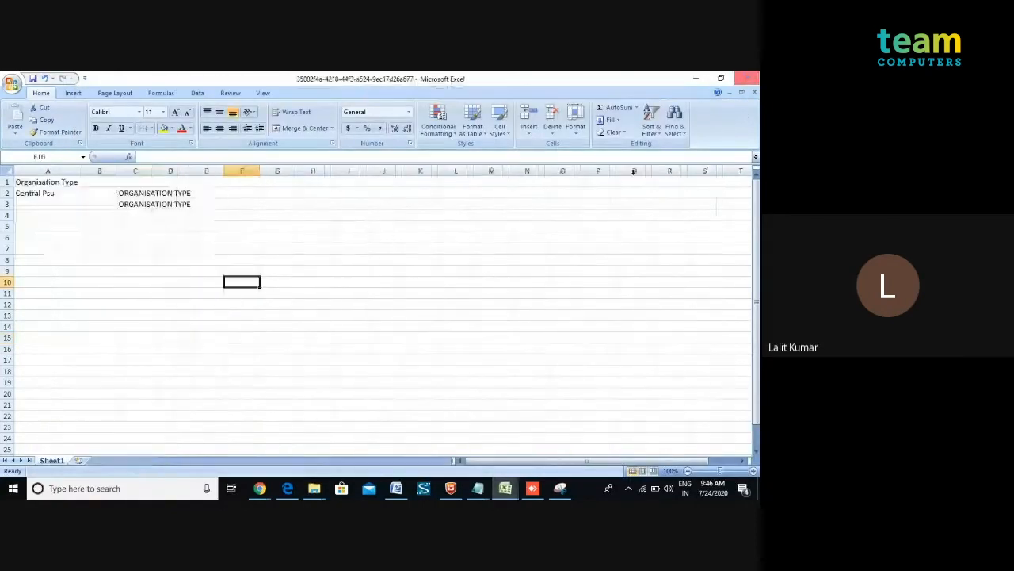
mouse_move(314, 490)
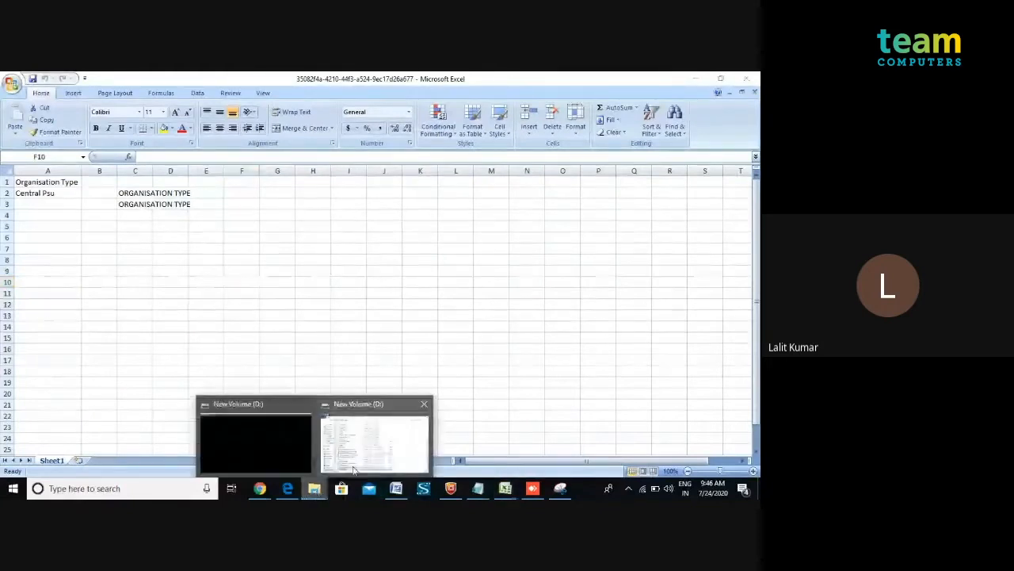
left_click(374, 435)
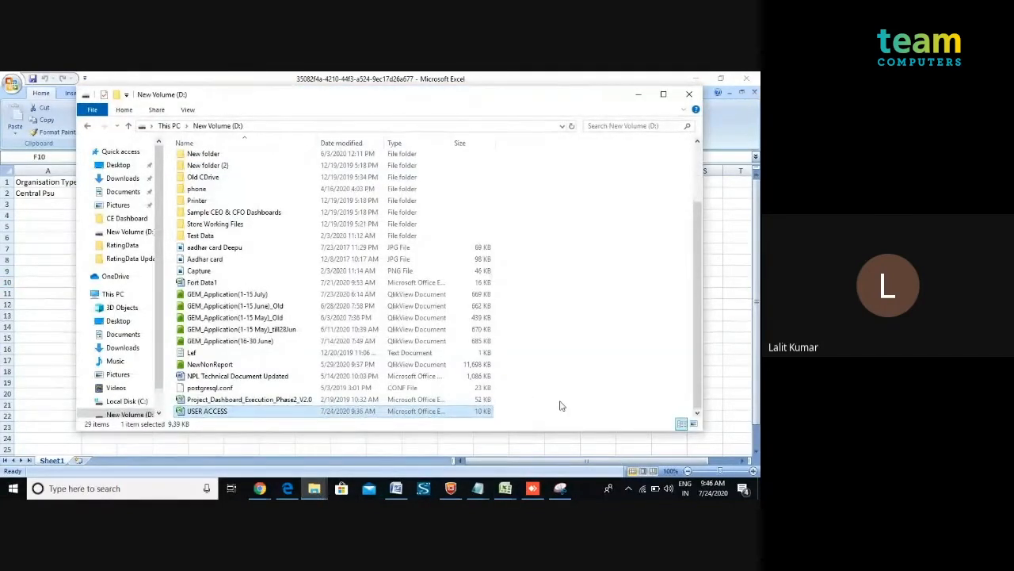
In the remote desktop session, paste the USER ACCESS file into the D: Source folder, replacing the old copy, and close the folder.
left_click(534, 488)
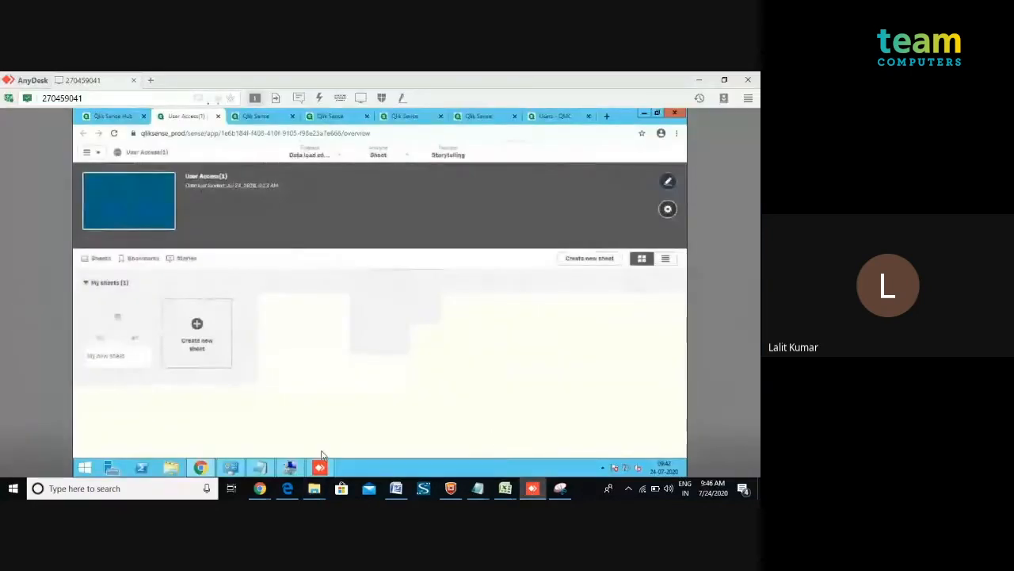
left_click(170, 470)
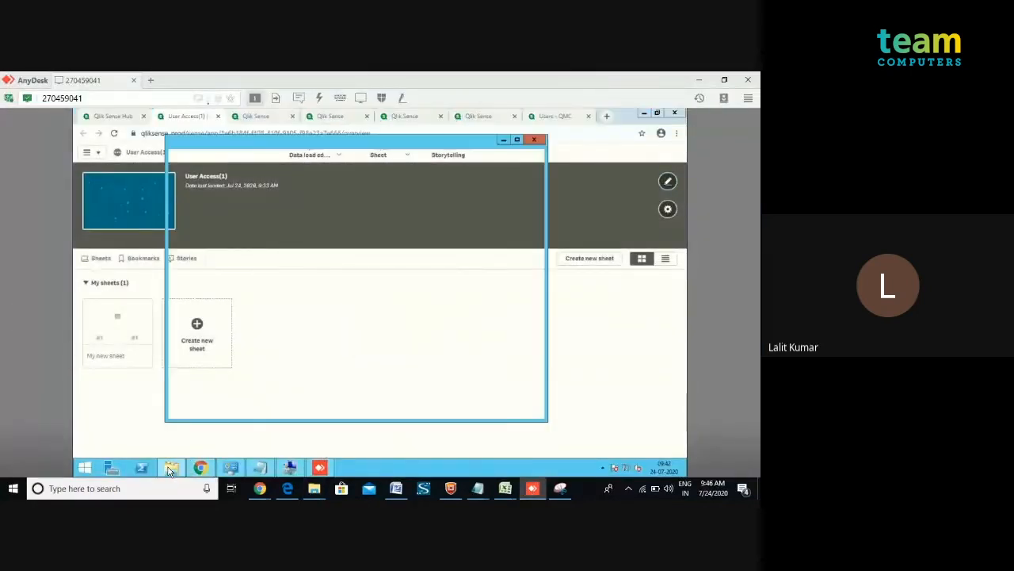
left_click(412, 312)
double_click(412, 312)
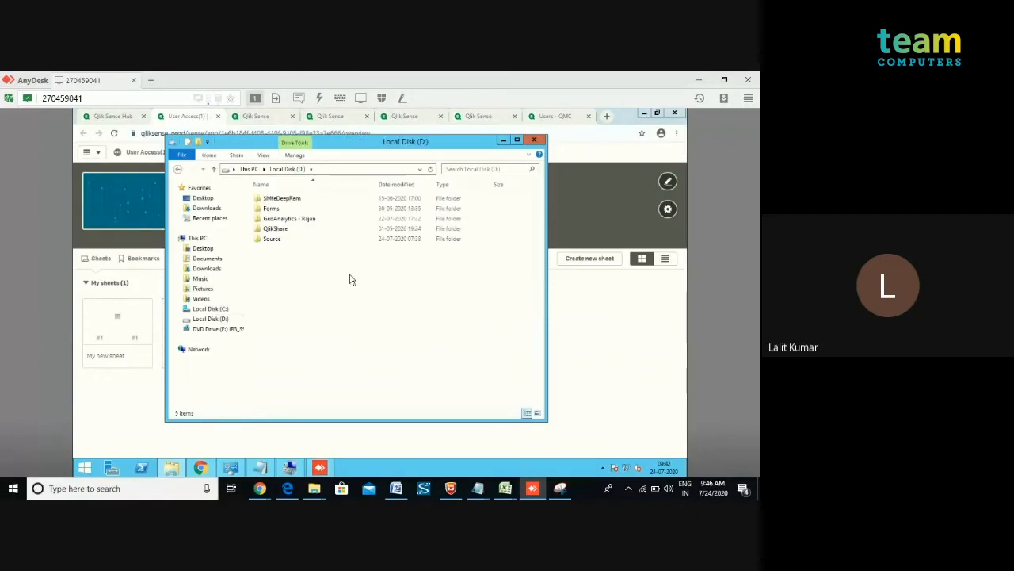
double_click(273, 239)
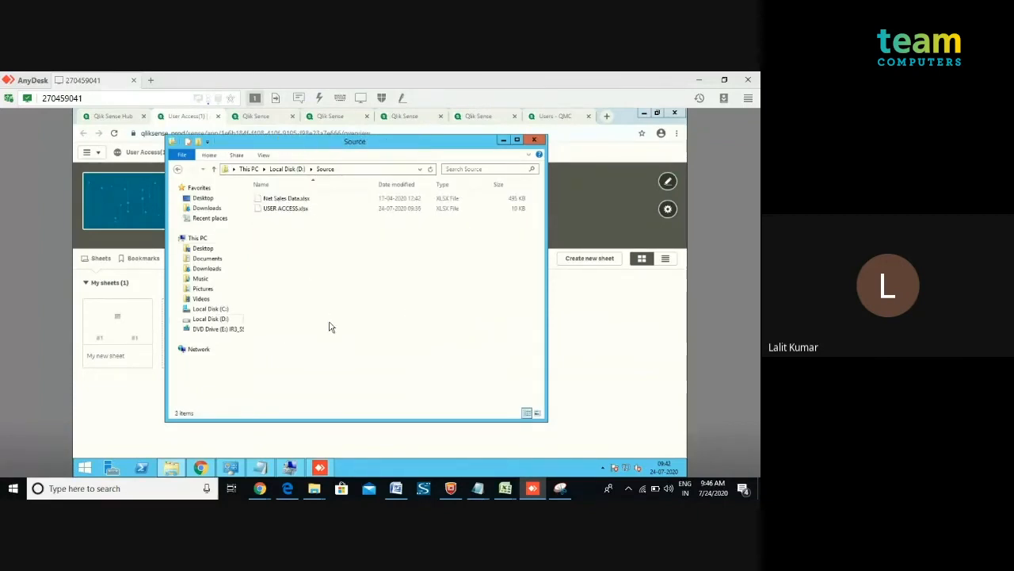
key("ctrl+v")
left_click(338, 267)
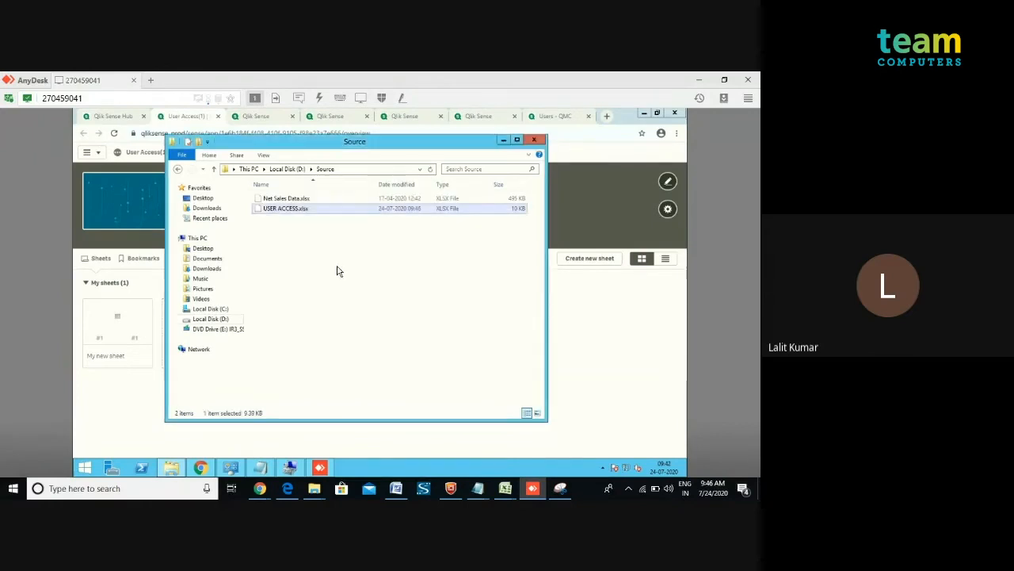
left_click(537, 140)
Open the Data load editor of User Access(1), reload the app's data and close the load progress dialog.
left_click(339, 154)
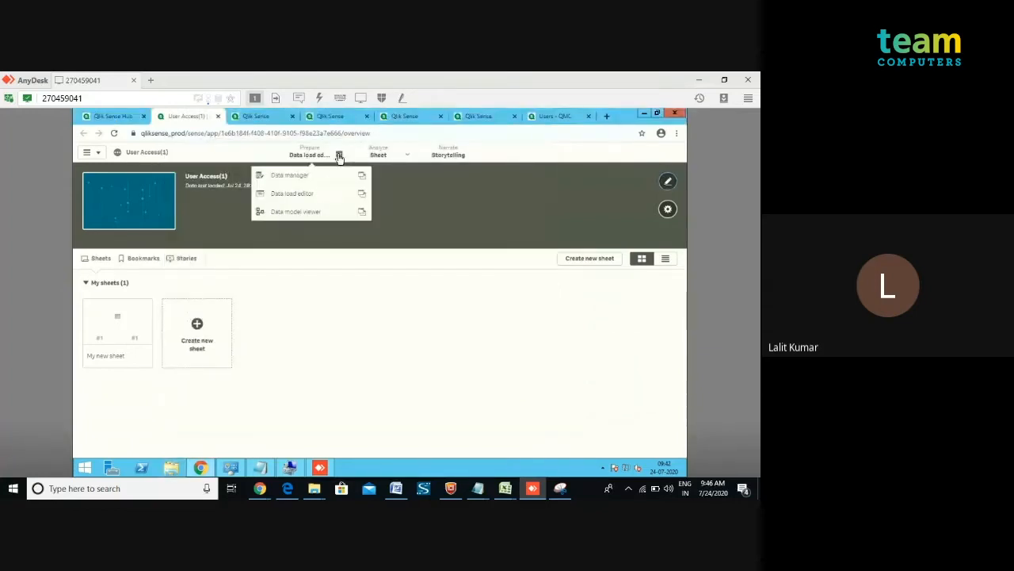
left_click(293, 193)
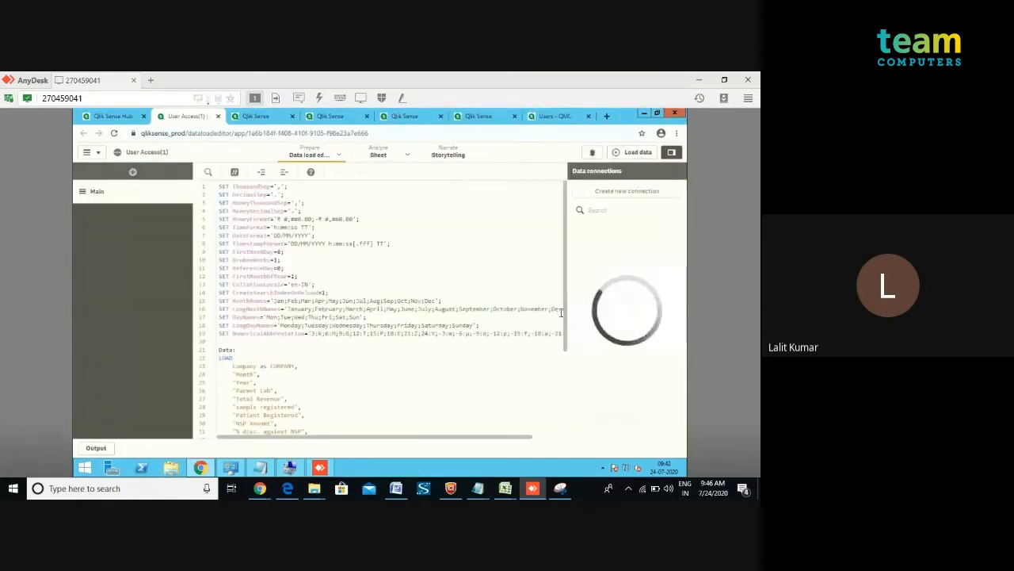
scroll(563, 353, "down", 2)
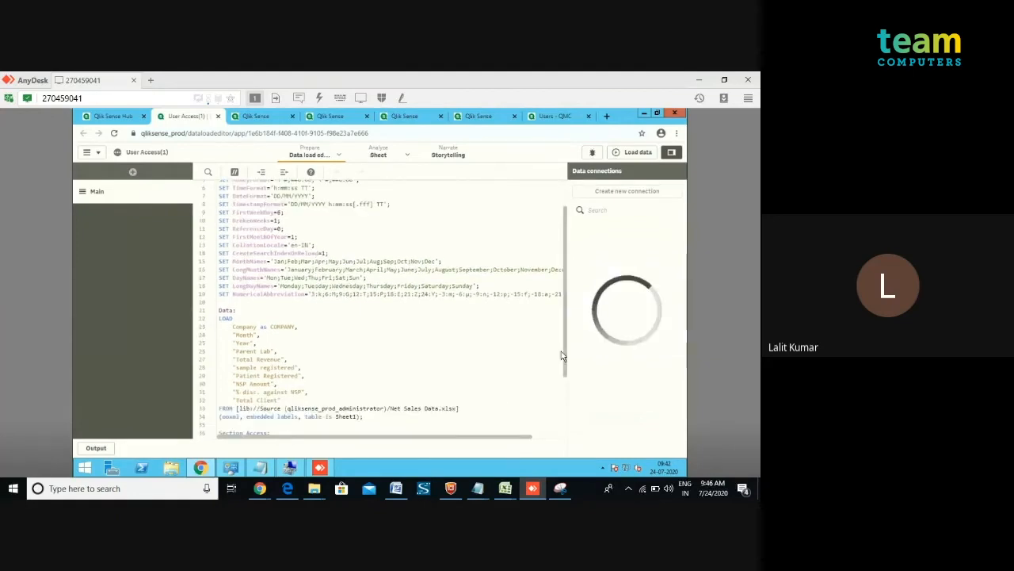
scroll(562, 355, "down", 3)
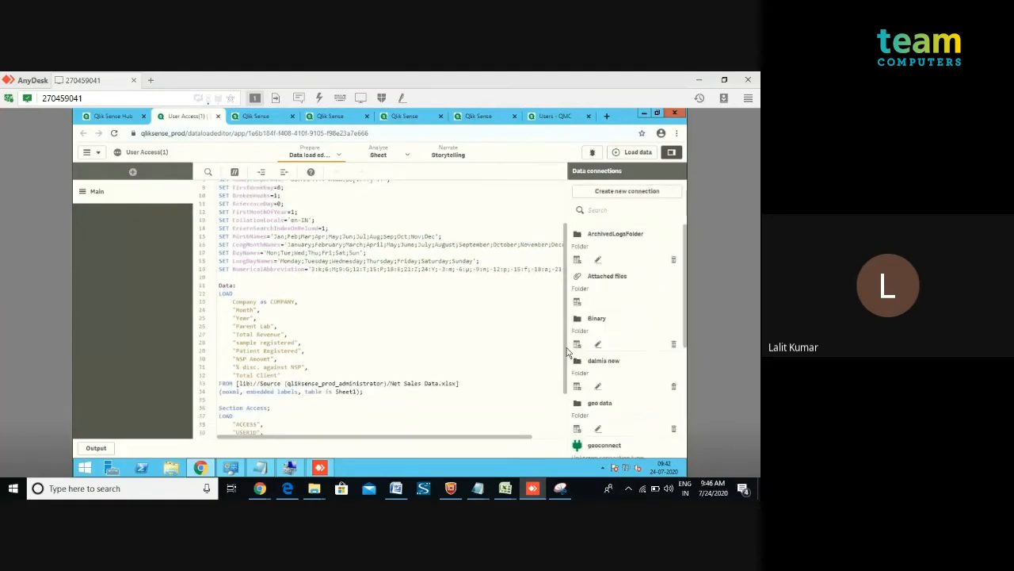
left_click(632, 158)
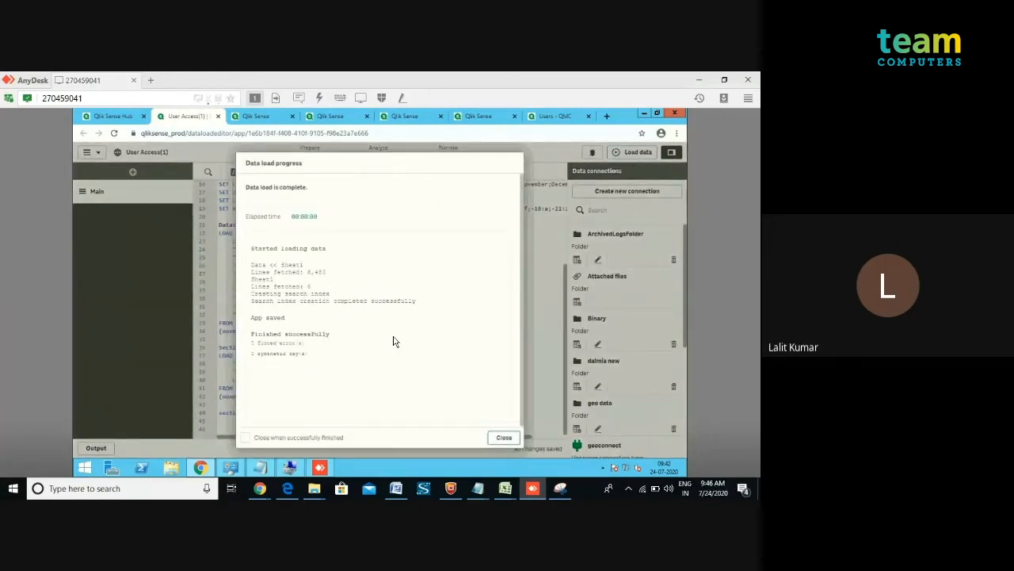
left_click(503, 438)
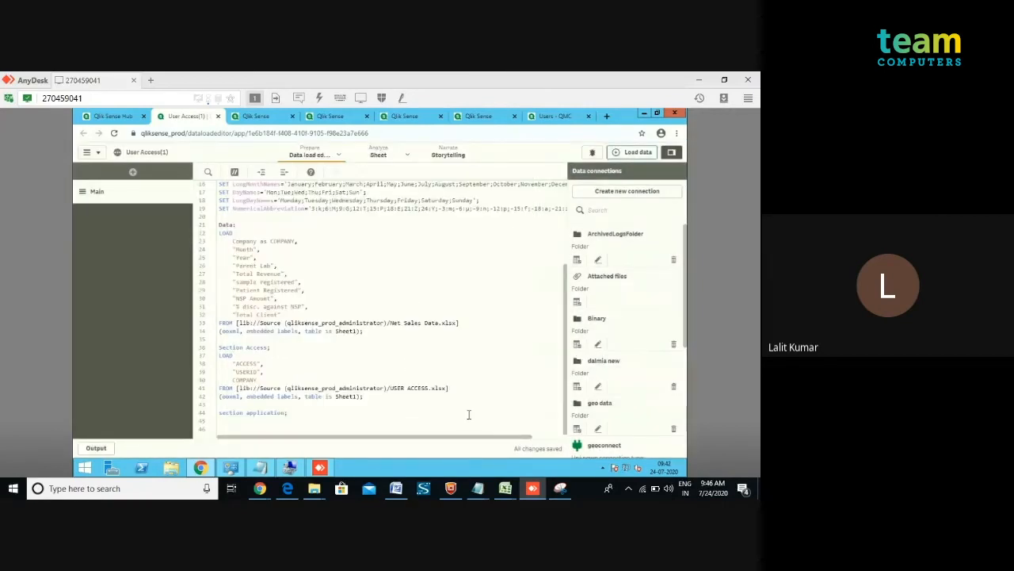
In the hub, republish the User Access(1) app to the User Access stream, replacing the existing app.
left_click(115, 116)
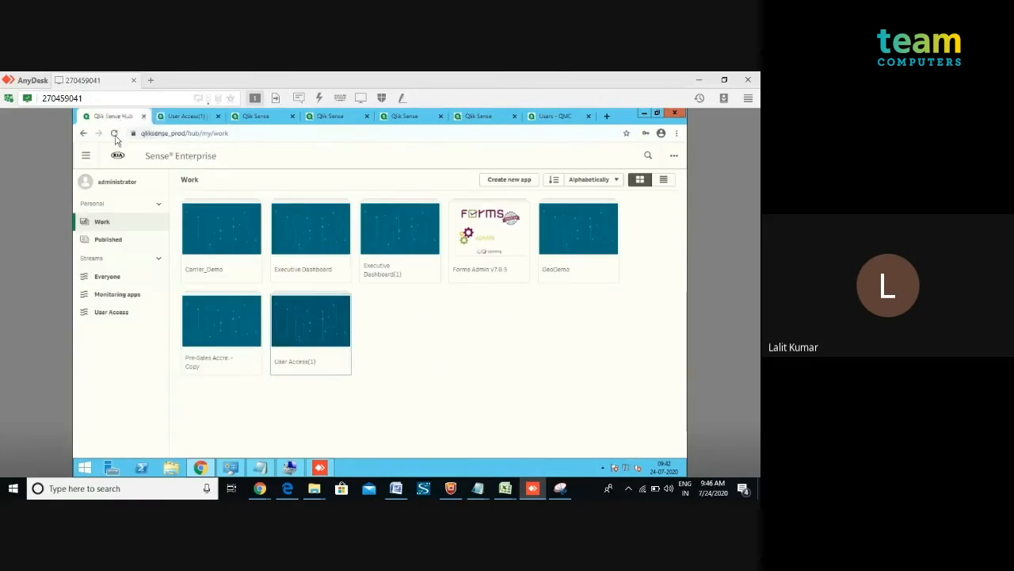
left_click(114, 134)
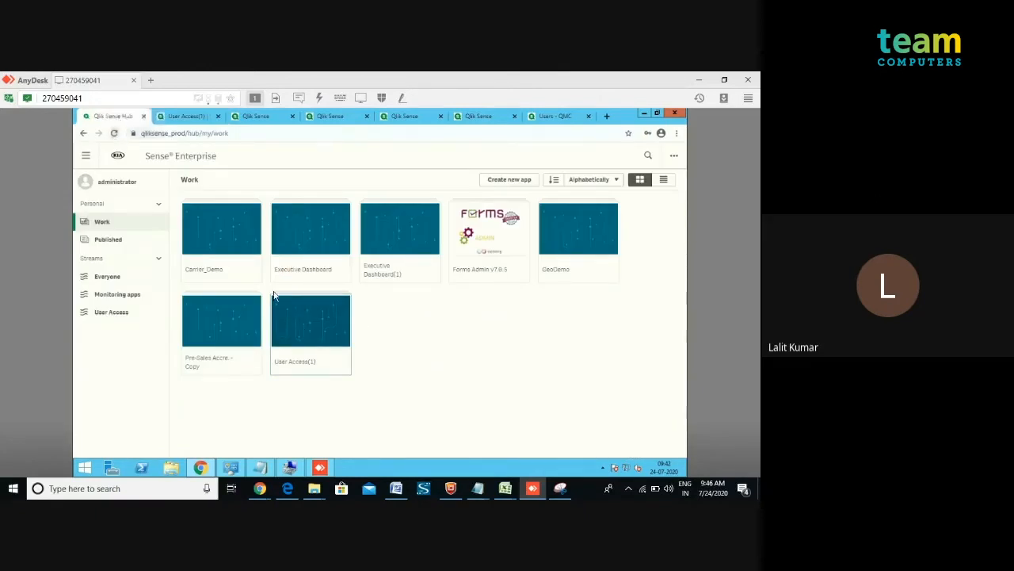
right_click(301, 325)
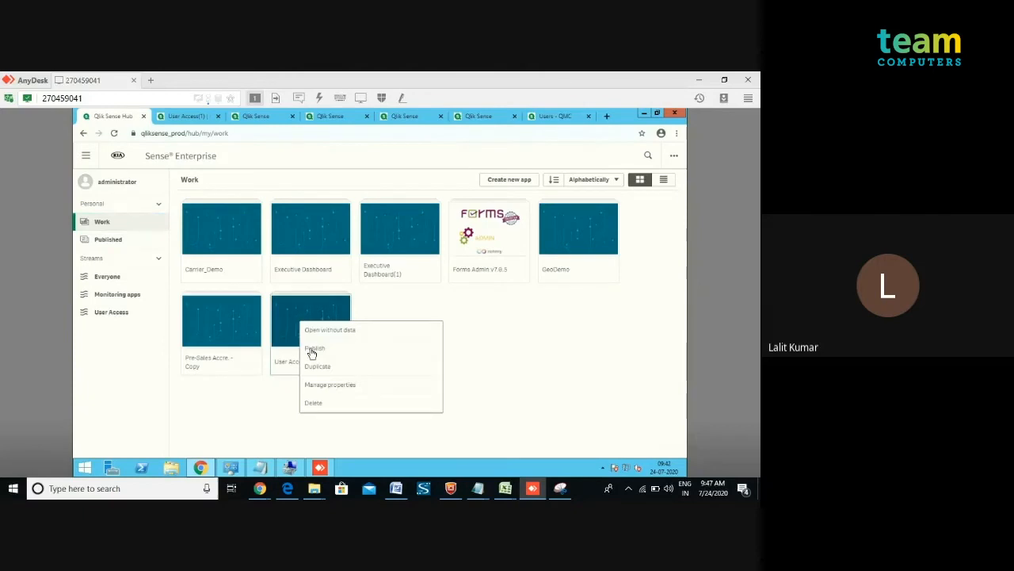
left_click(312, 349)
left_click(275, 331)
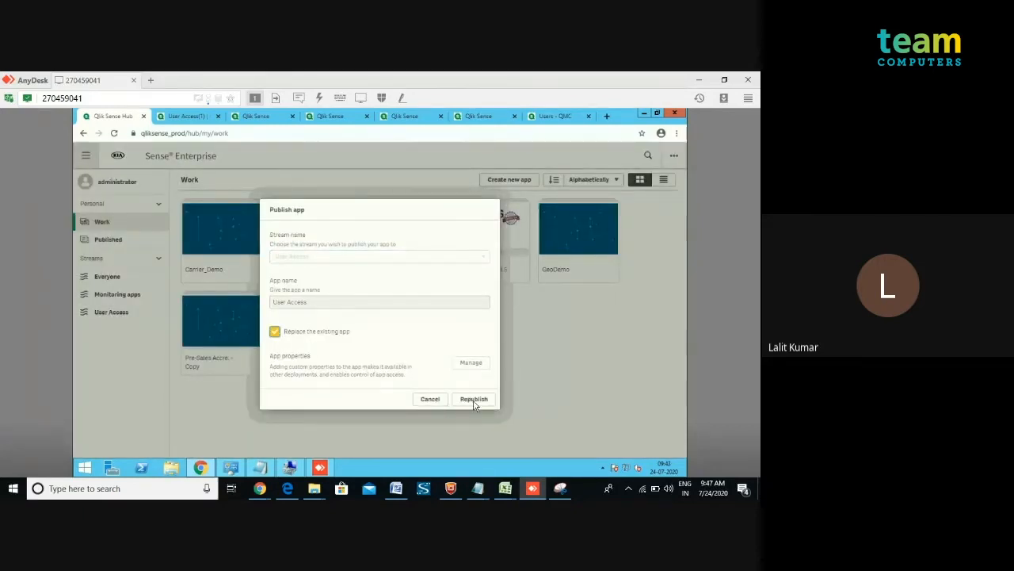
left_click(474, 400)
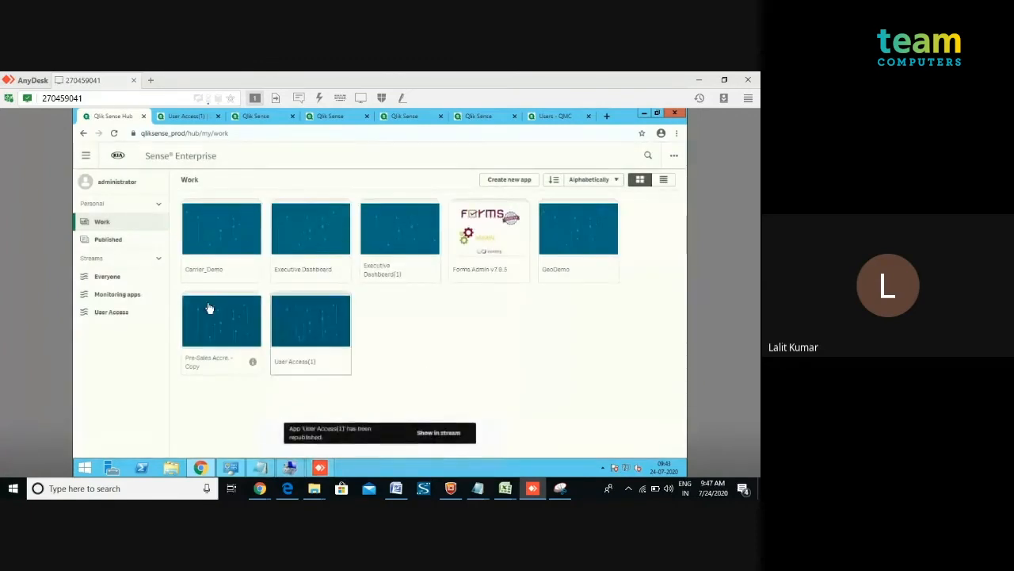
Open the published User Access app from the User Access stream and view its sheet as administrator.
left_click(113, 314)
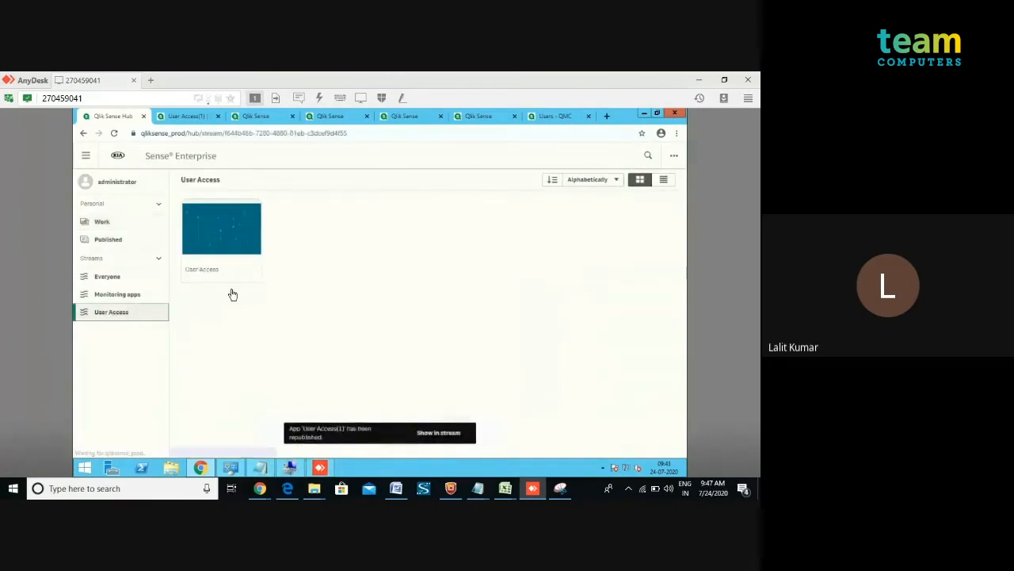
left_click(206, 213)
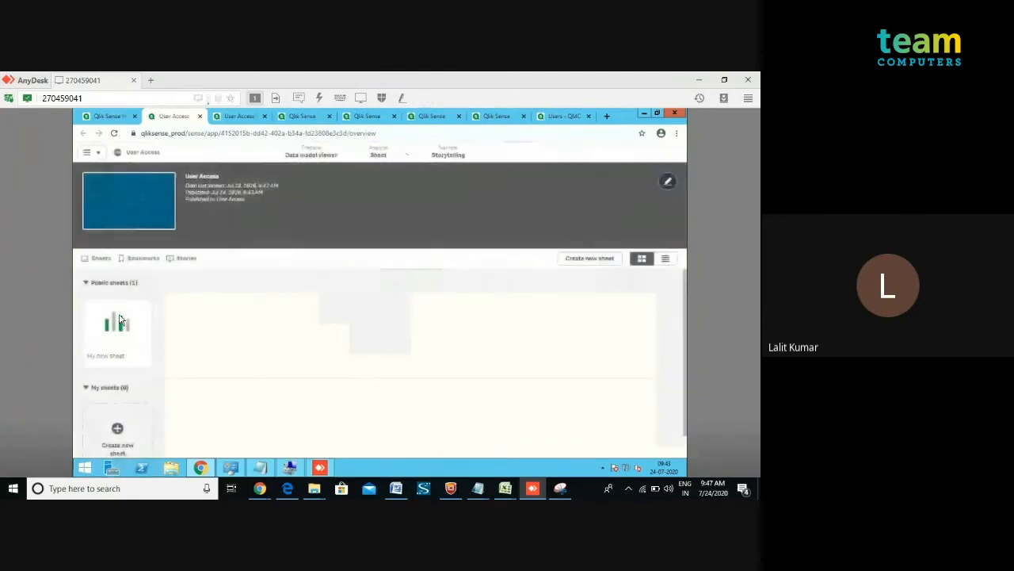
left_click(119, 320)
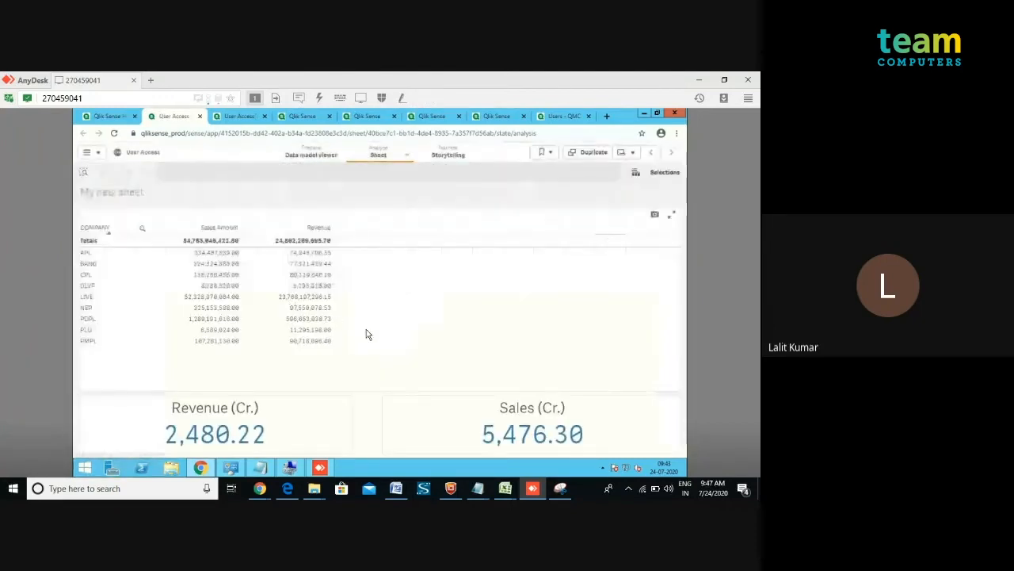
Return to the hub tab and log out as administrator.
left_click(120, 117)
left_click(115, 182)
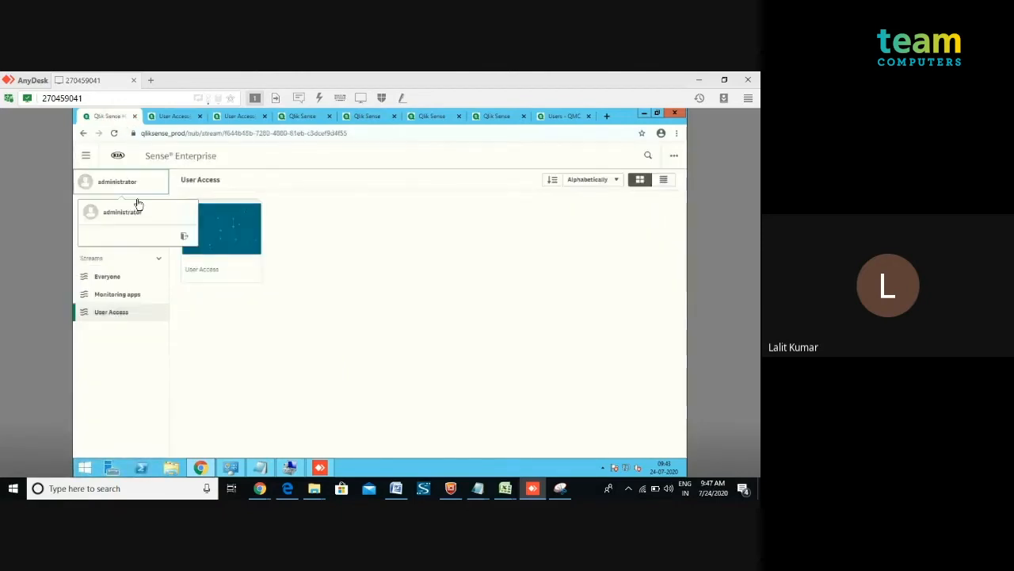
left_click(182, 236)
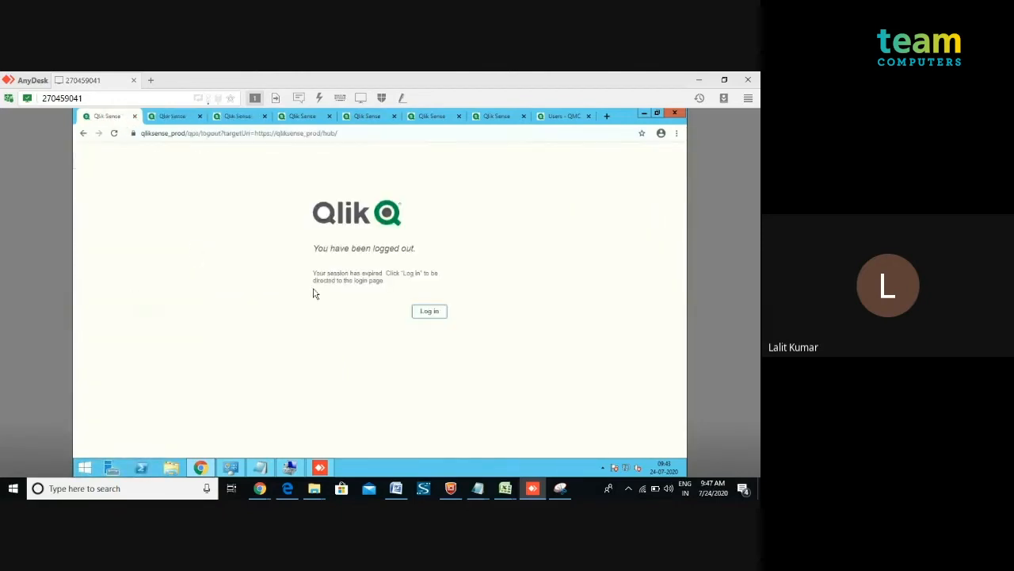
Log in to the hub as test3 with the account password.
left_click(436, 316)
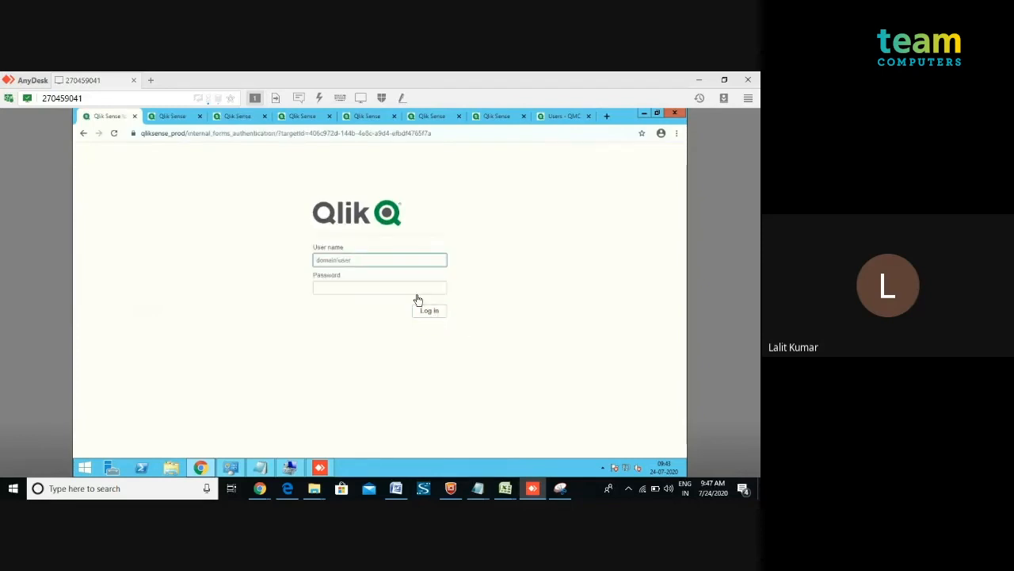
type("l")
key("BackSpace")
key("BackSpace")
type("l")
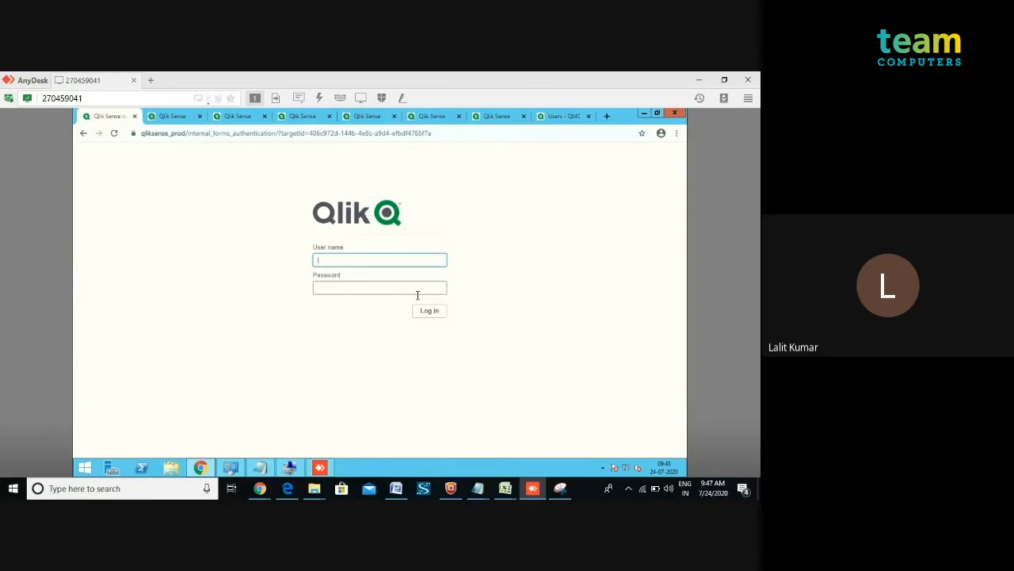
type("test3")
left_click(417, 295)
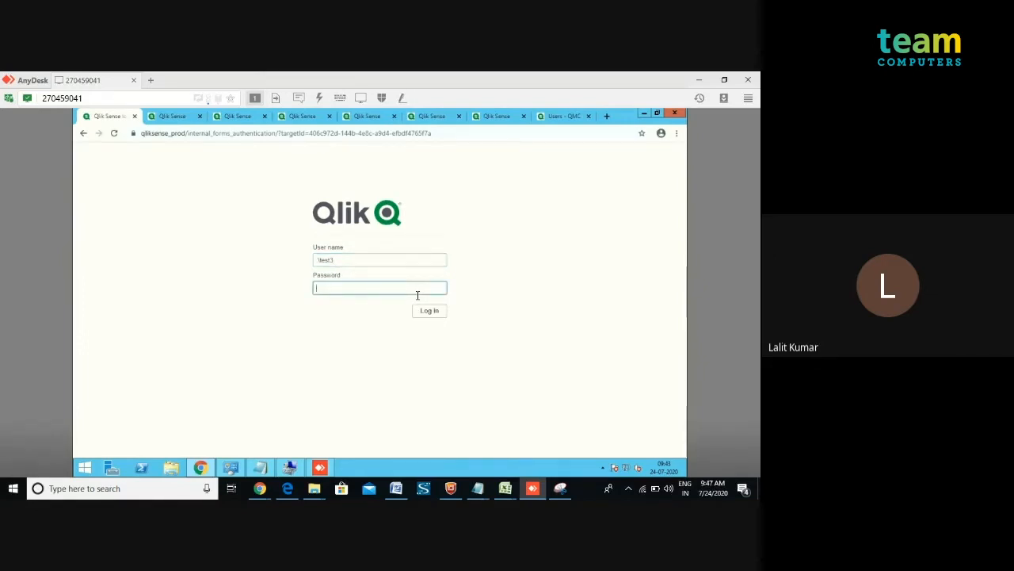
type("•••")
left_click(427, 311)
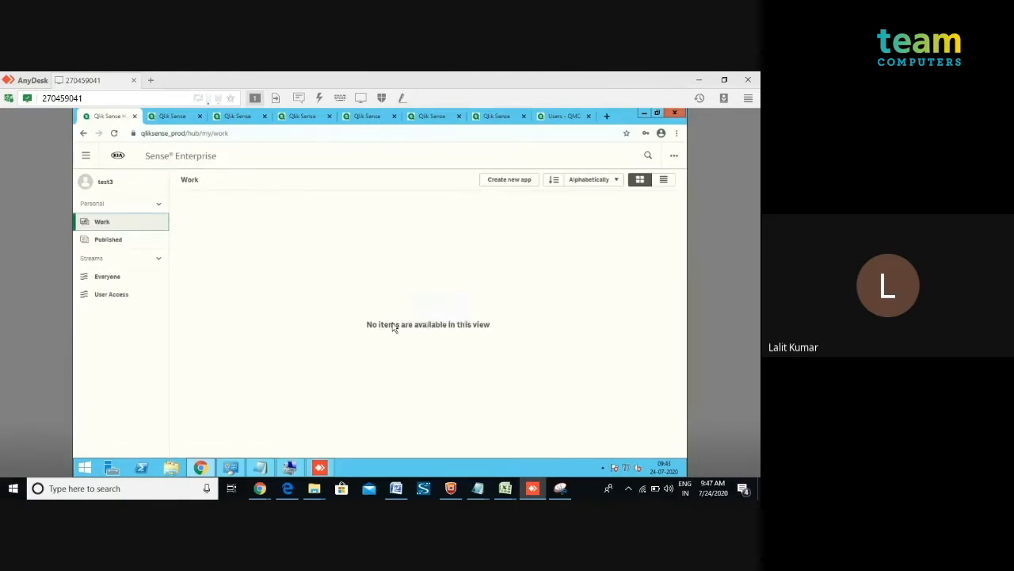
Open the User Access app from the User Access stream as test3, view My new sheet, and return to the hub.
left_click(125, 299)
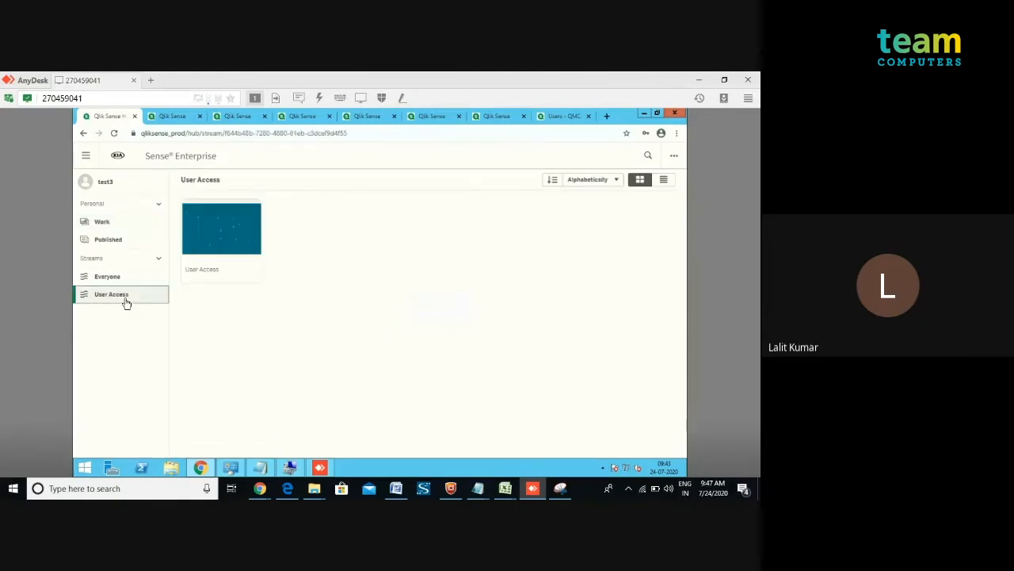
left_click(222, 250)
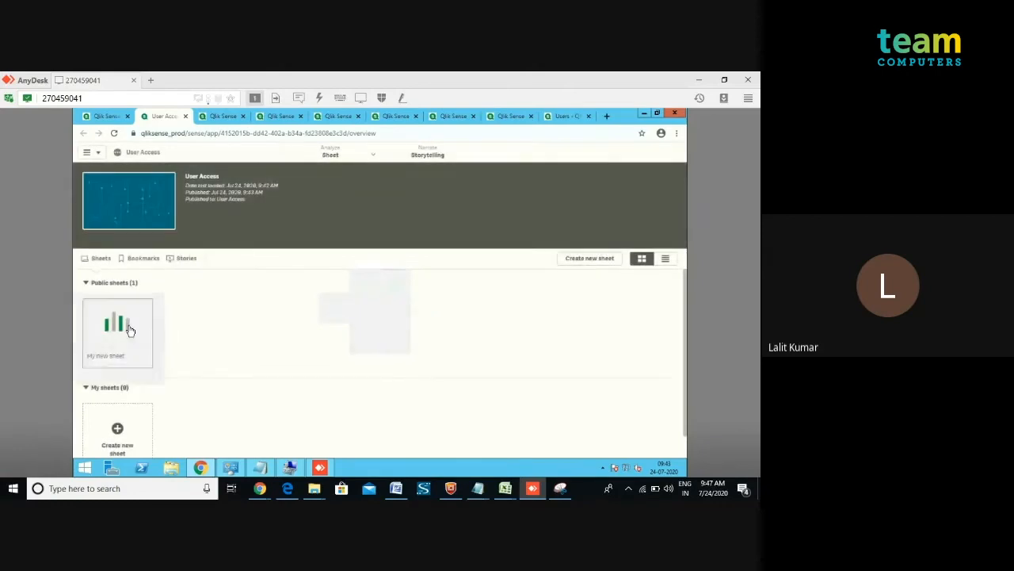
left_click(131, 330)
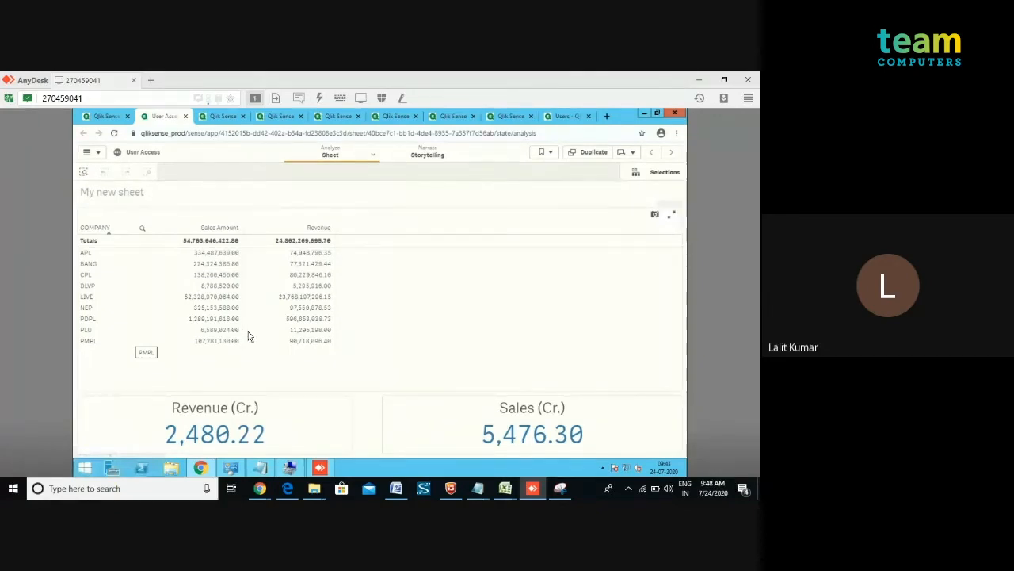
left_click(101, 117)
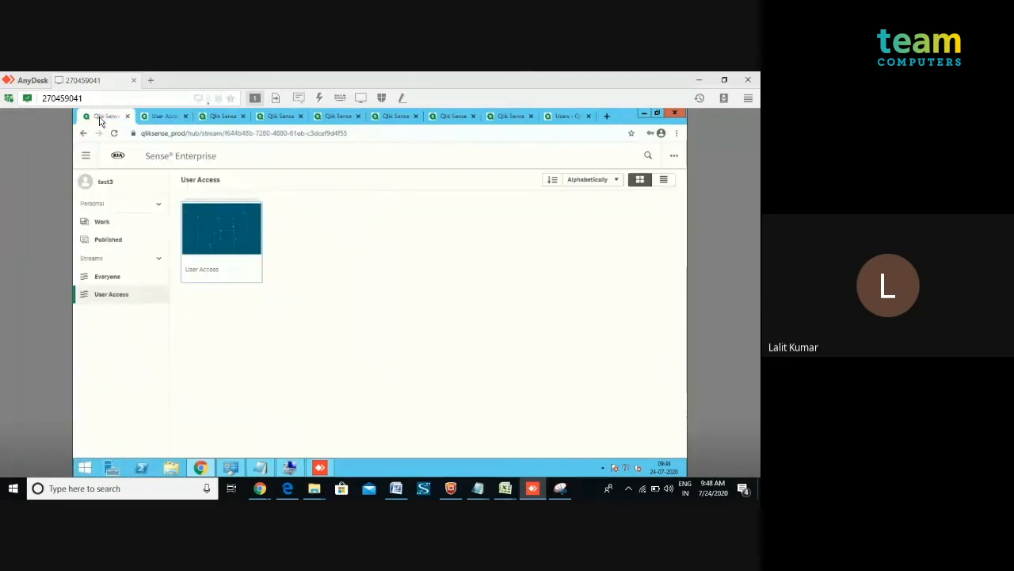
Log out of the hub as test3.
left_click(86, 156)
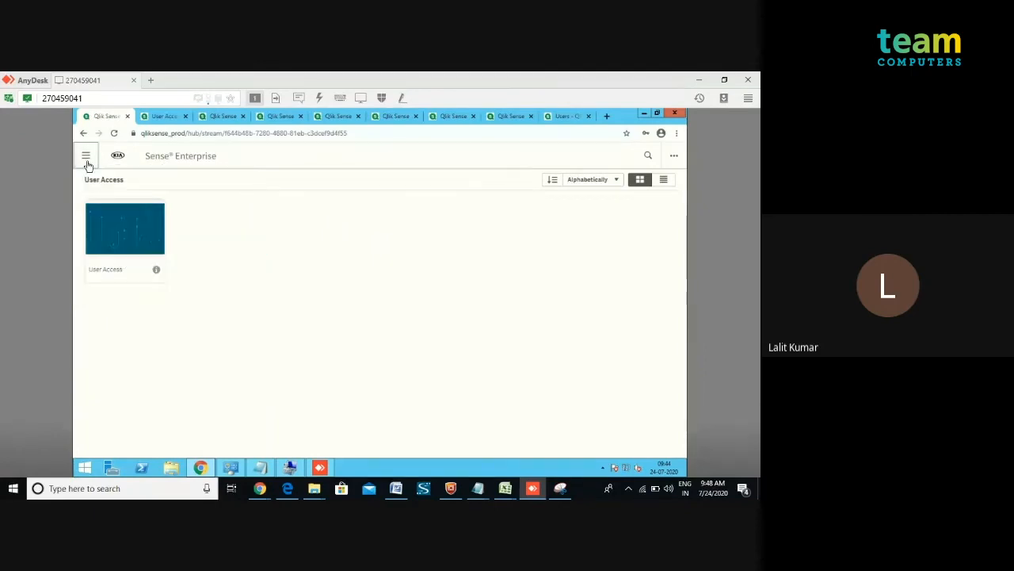
left_click(88, 159)
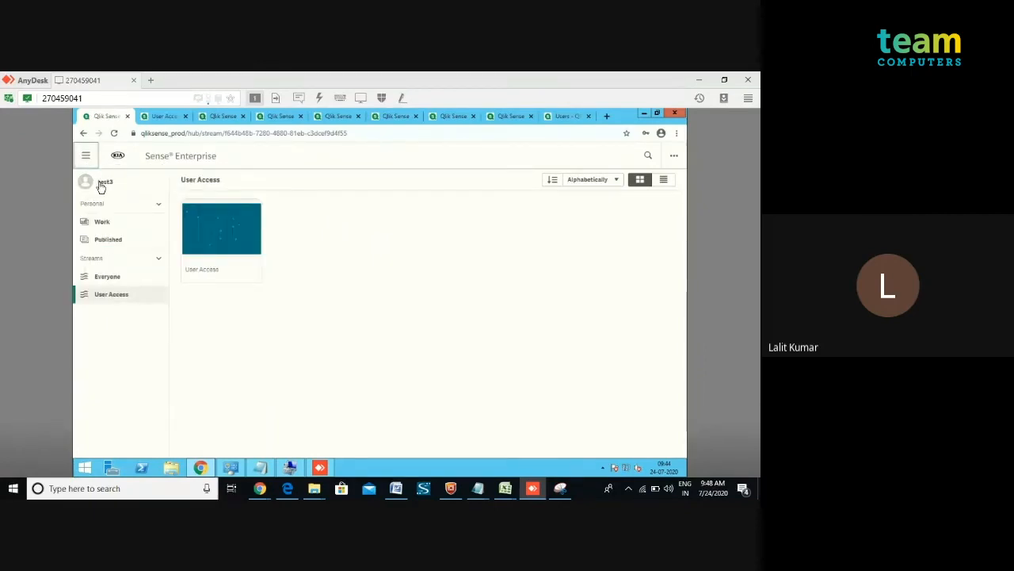
left_click(101, 185)
left_click(180, 237)
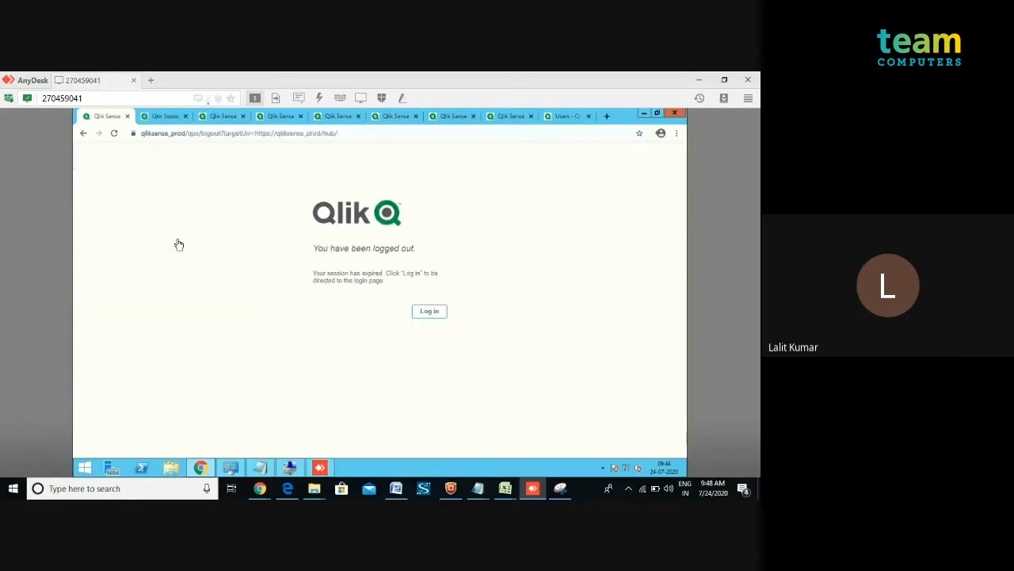
Log in to the hub as test2 with the account password.
left_click(424, 313)
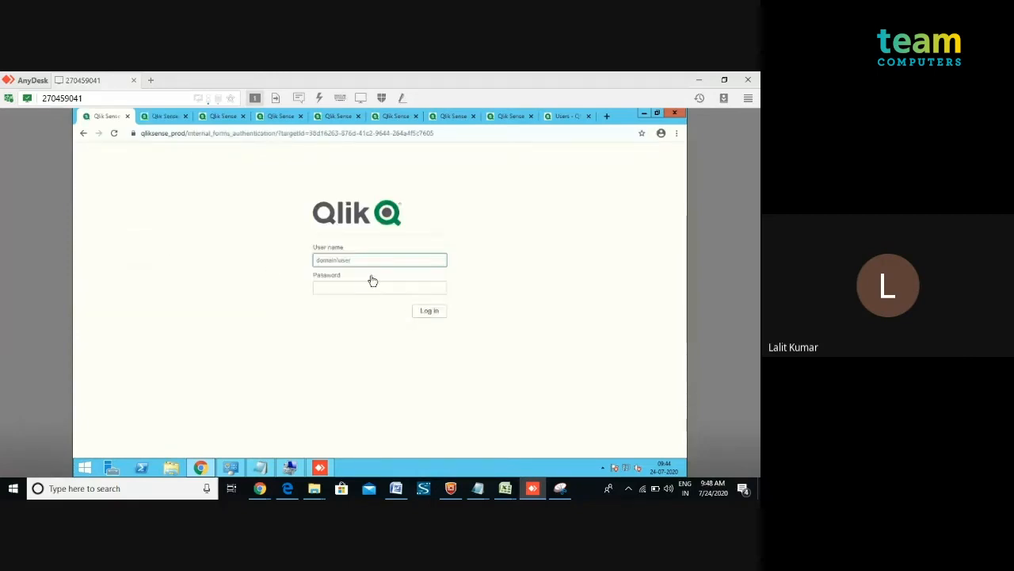
type("l")
type("test")
type("2")
key("Tab")
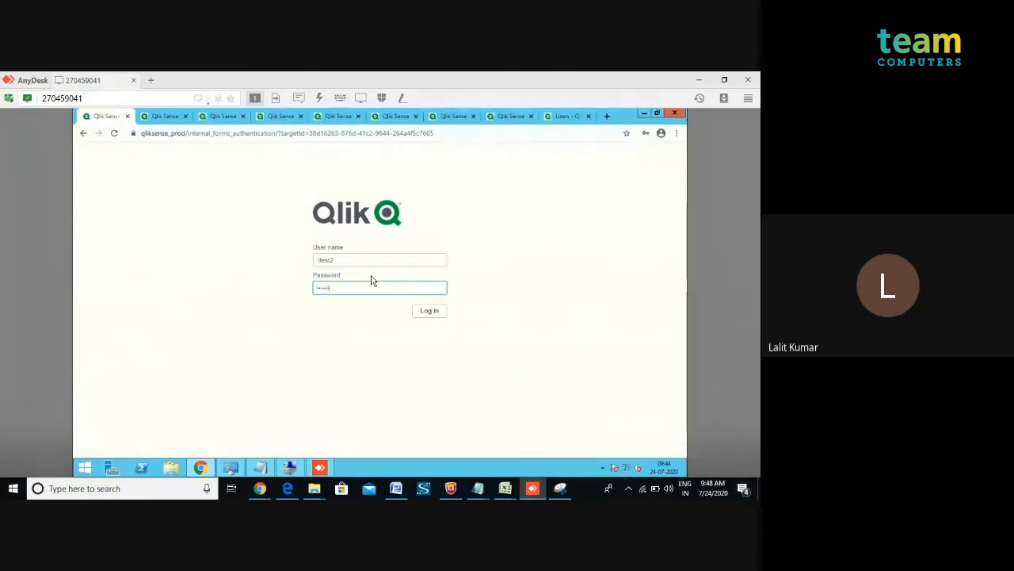
type("••")
left_click(431, 313)
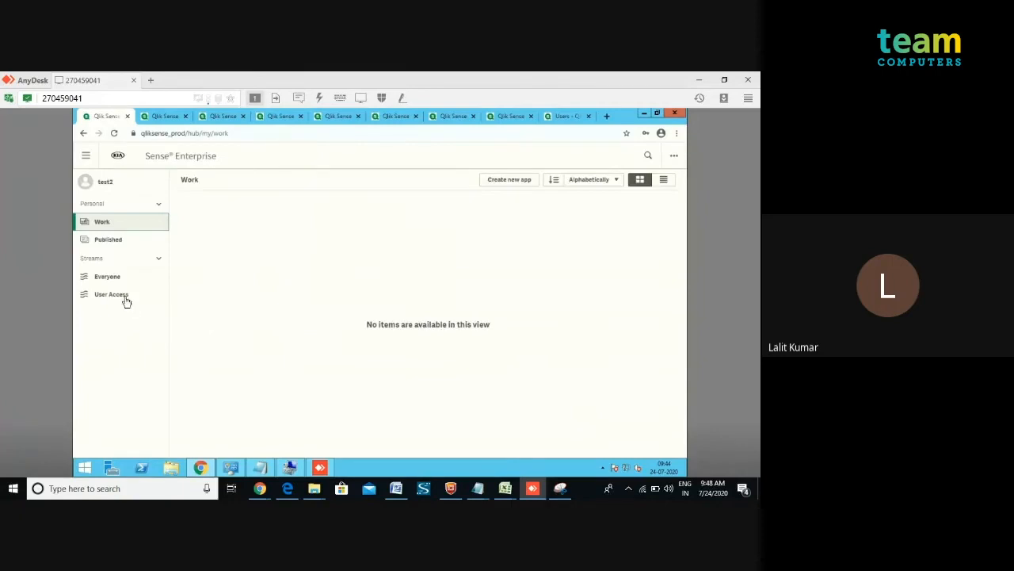
Open the User Access app from the User Access stream as test2 and view My new sheet.
left_click(139, 295)
left_click(227, 252)
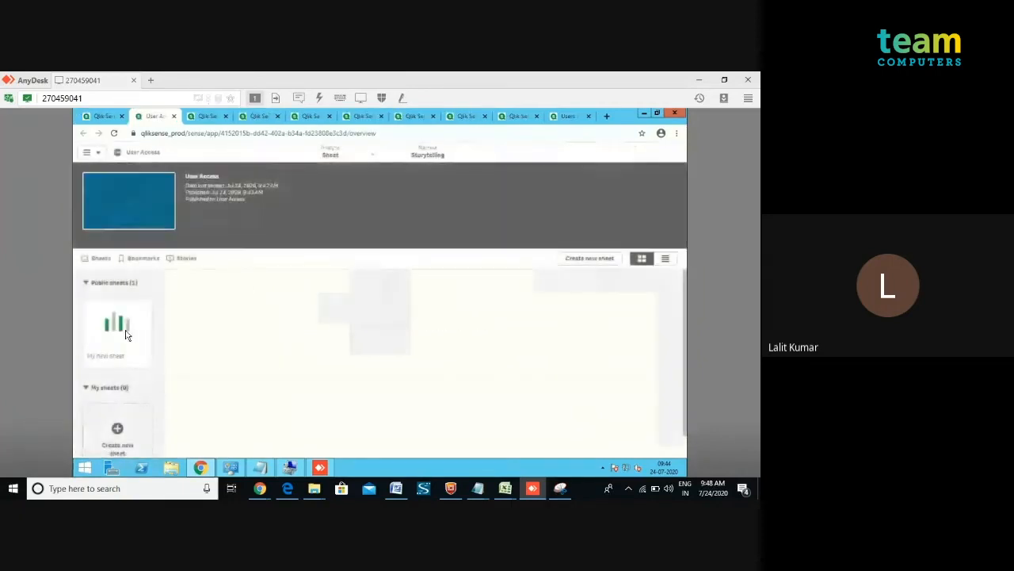
left_click(126, 335)
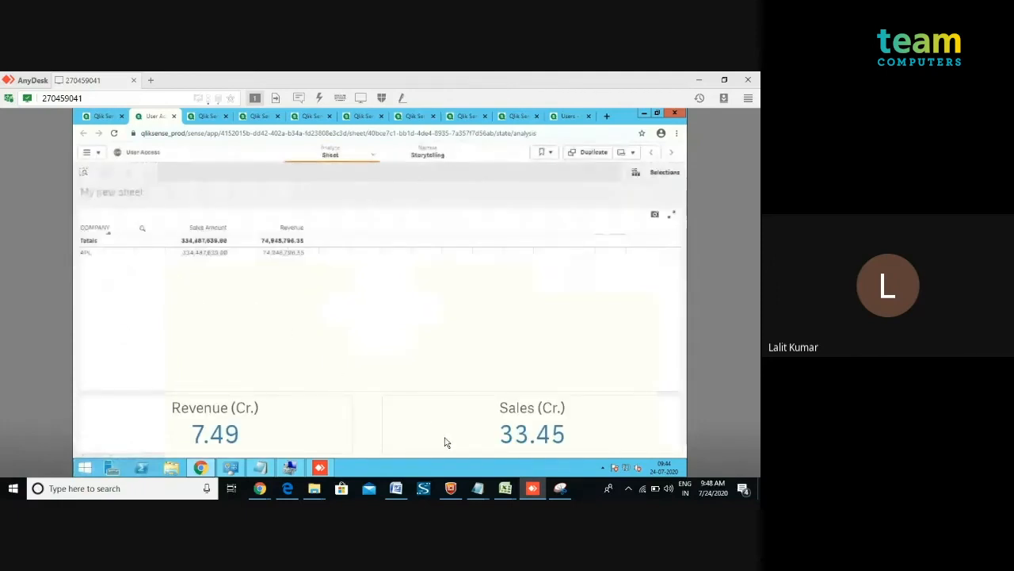
mouse_move(505, 488)
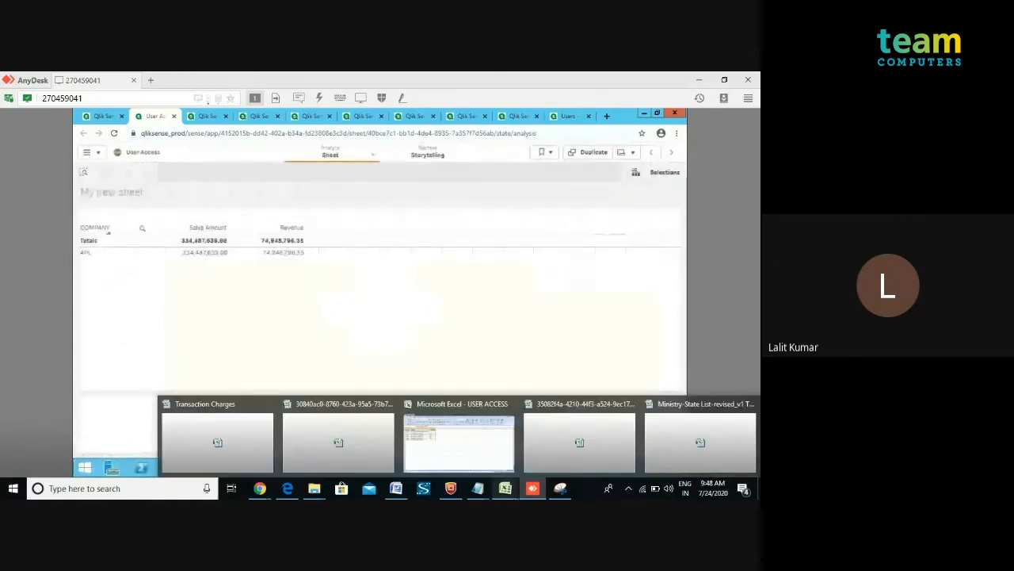
left_click(457, 441)
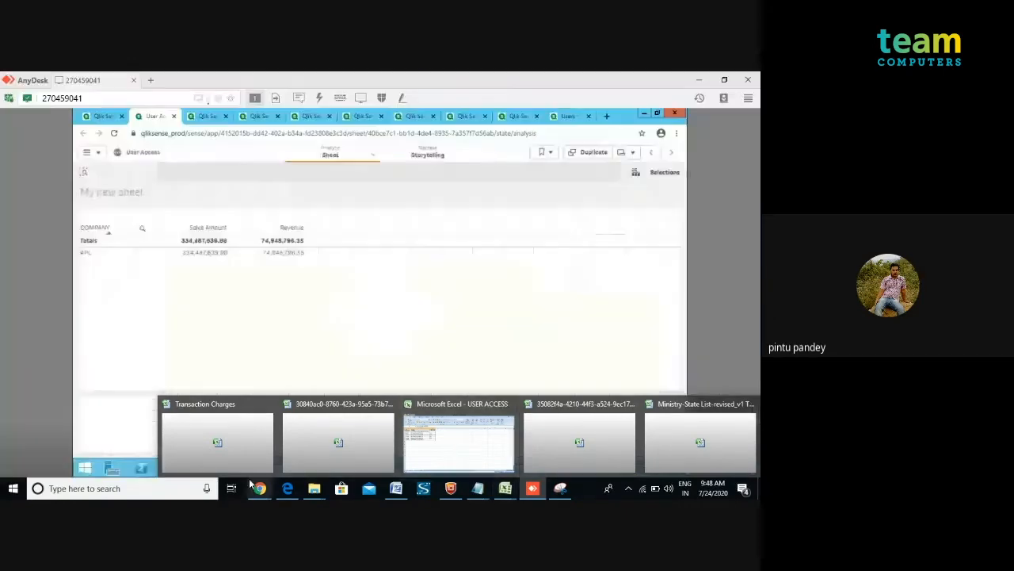
mouse_move(314, 488)
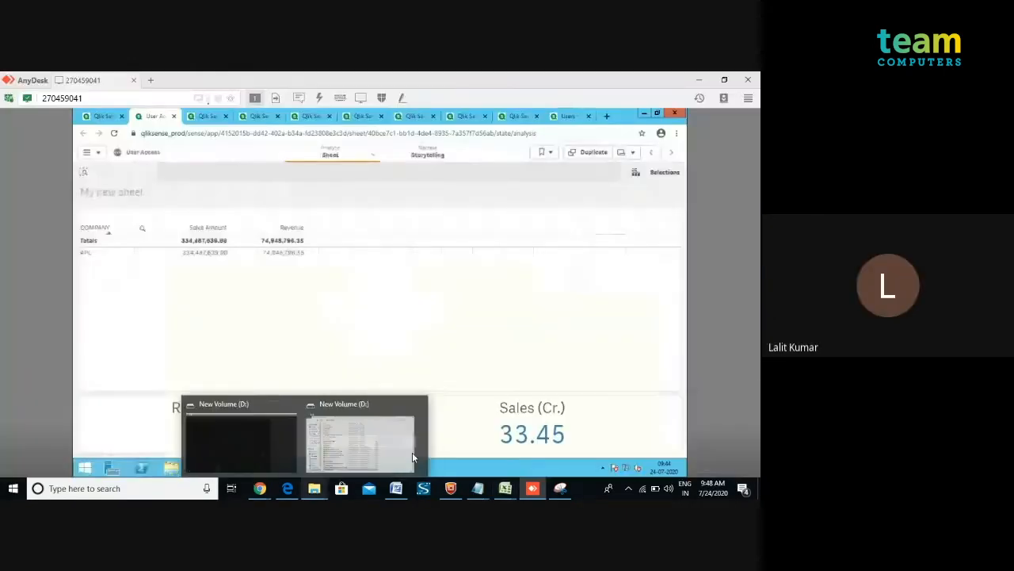
Return to the hub tab and log out as test2.
left_click(97, 118)
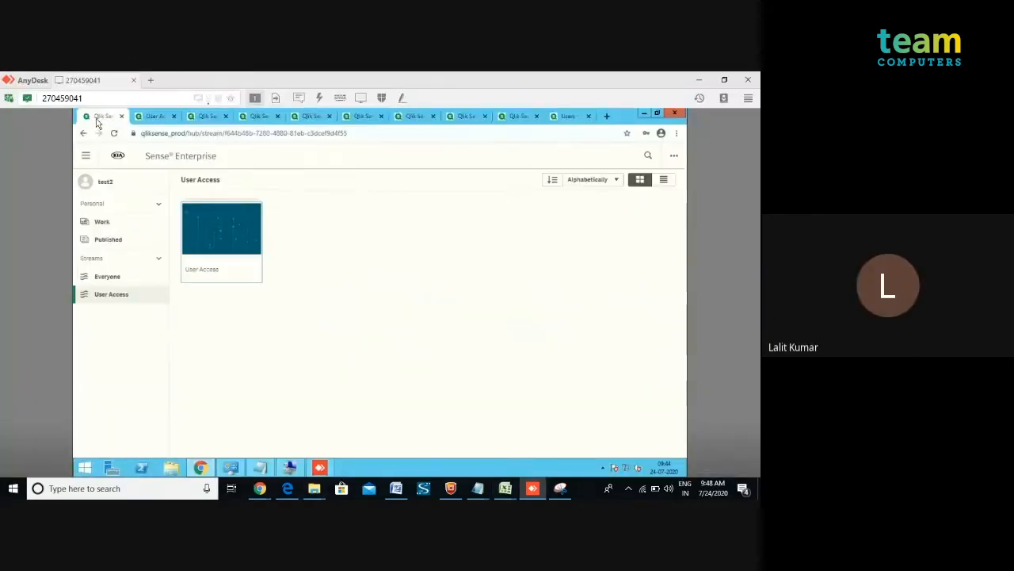
left_click(101, 188)
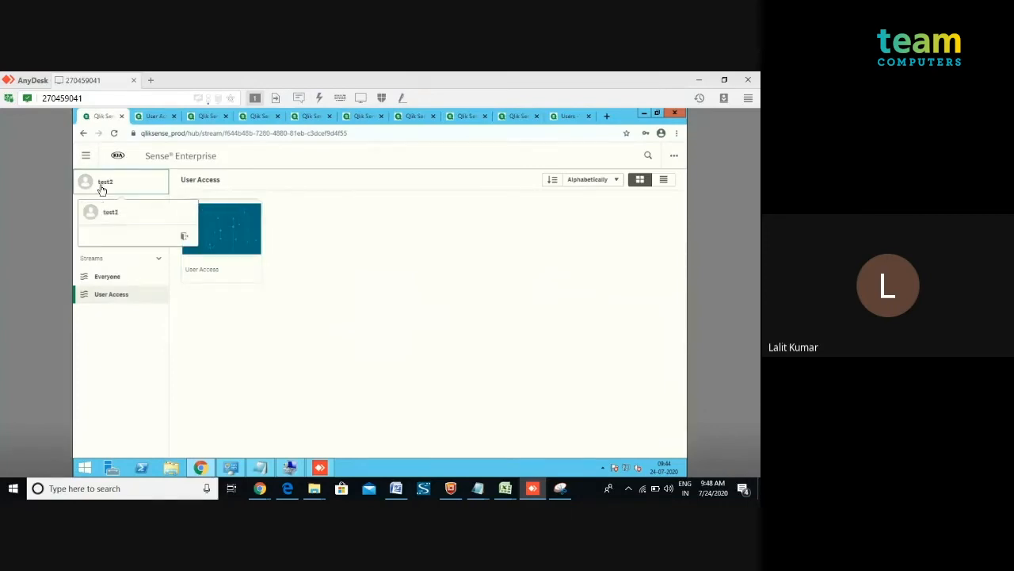
left_click(184, 238)
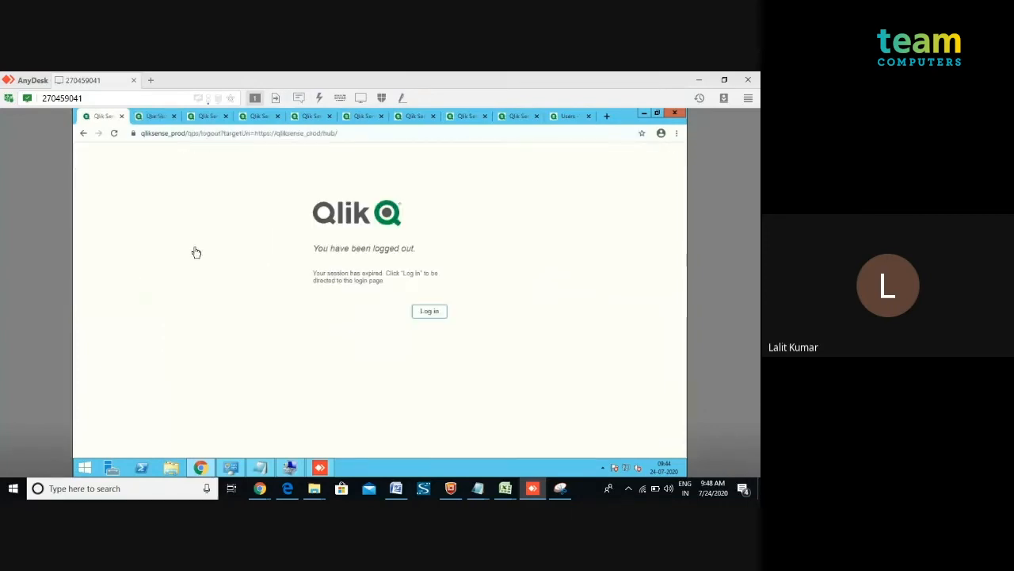
Log in to the hub as administrator with the account password.
left_click(429, 314)
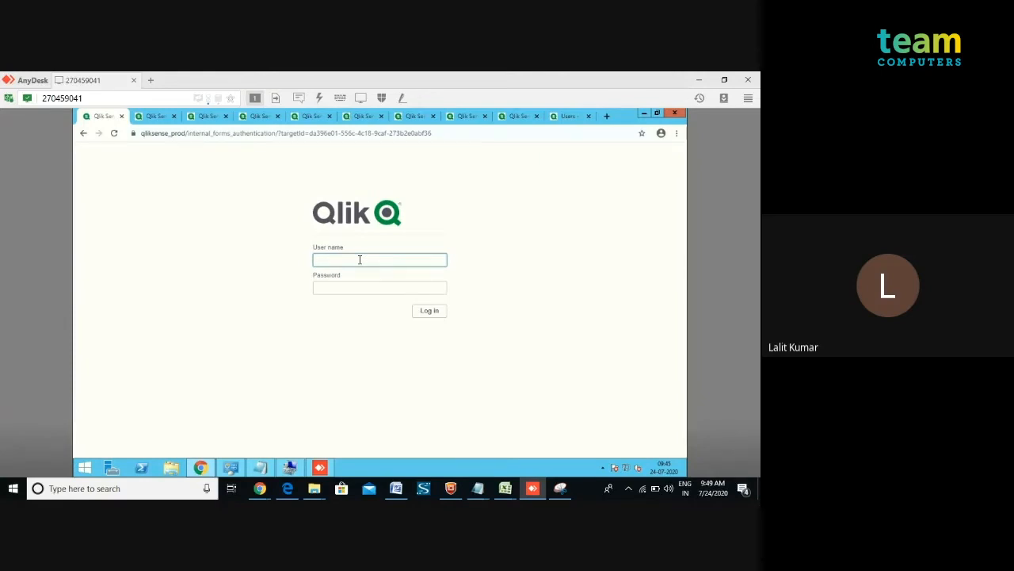
type("i")
type("admin")
type("istrator")
key("Tab")
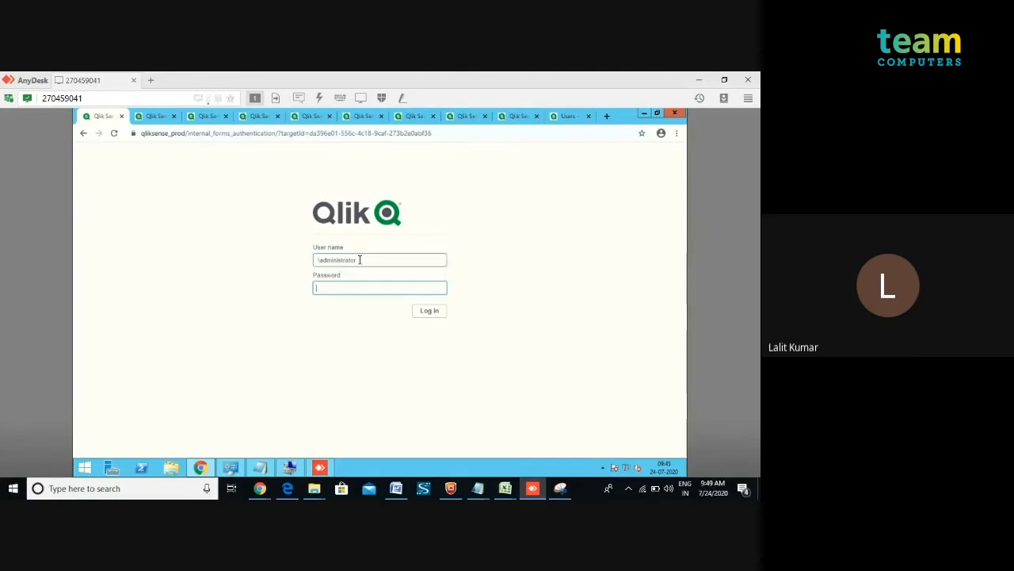
type("*")
left_click(432, 317)
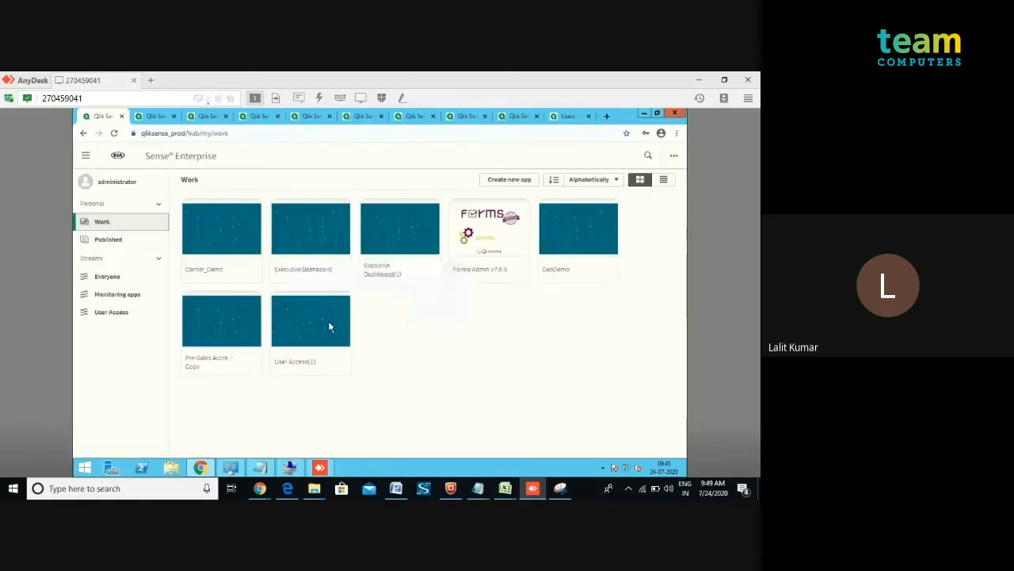
Open the User Access(1) app from Work in the data load editor and scroll to the Section Access script.
left_click(329, 326)
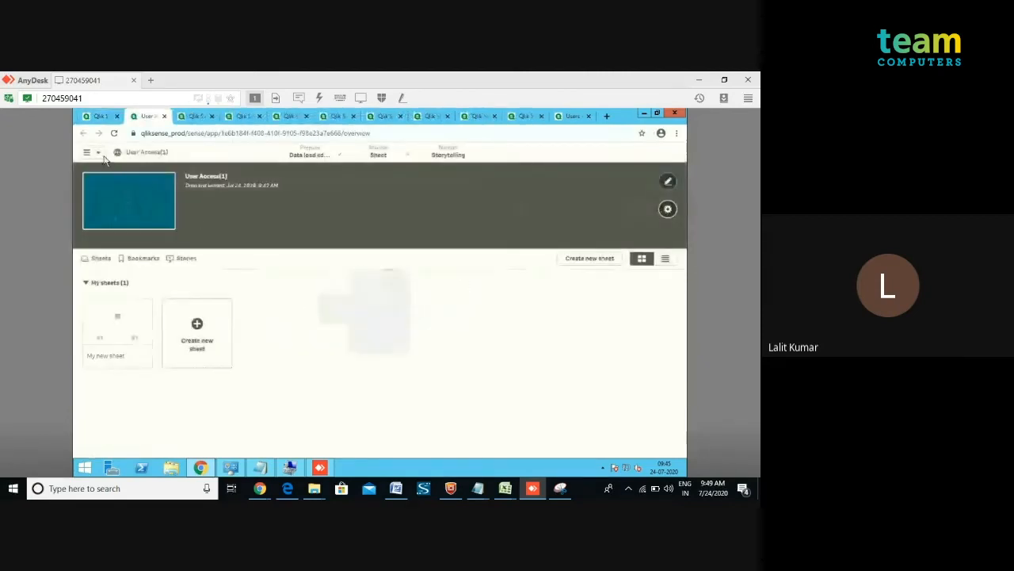
left_click(91, 152)
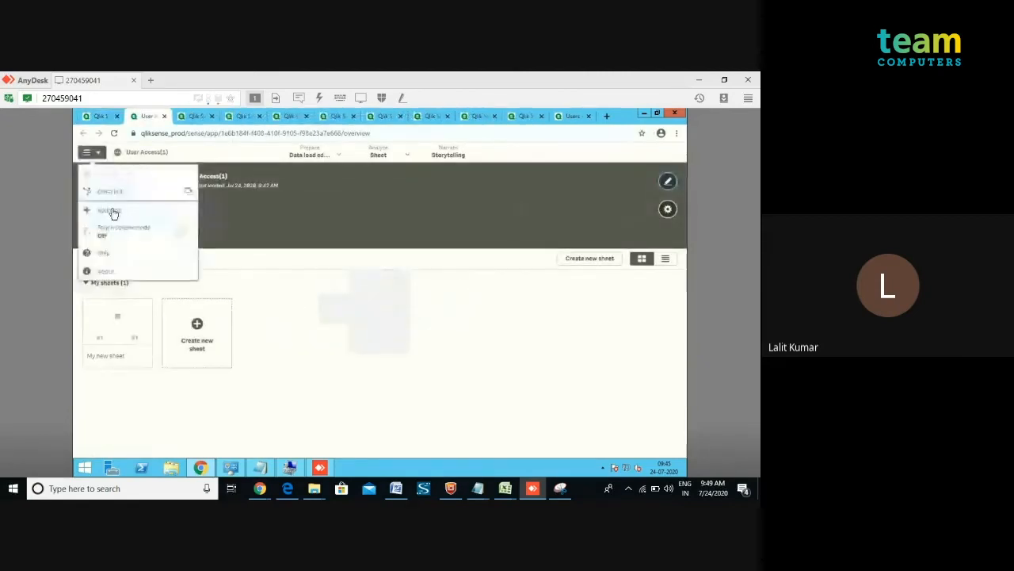
left_click(338, 158)
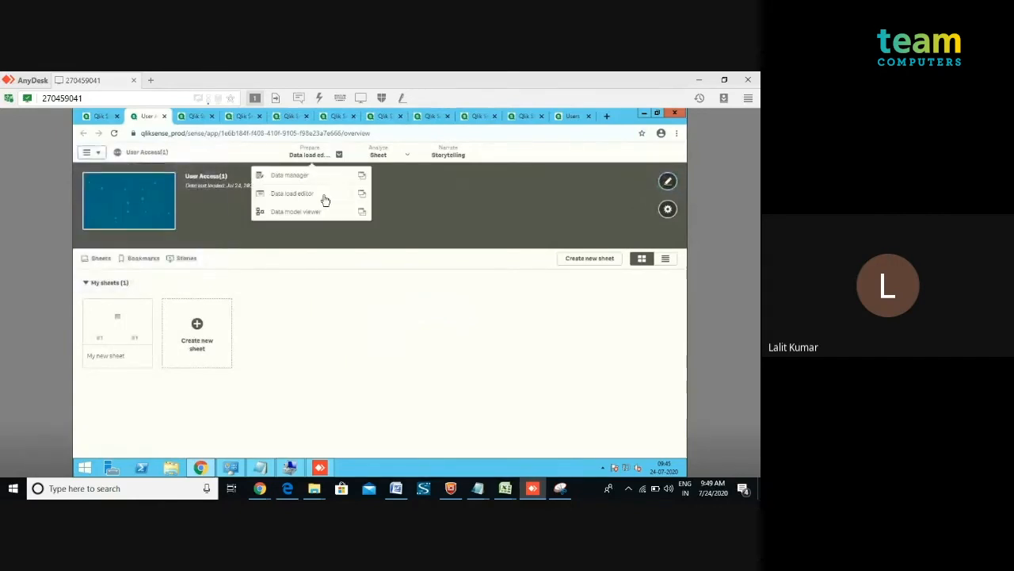
left_click(323, 199)
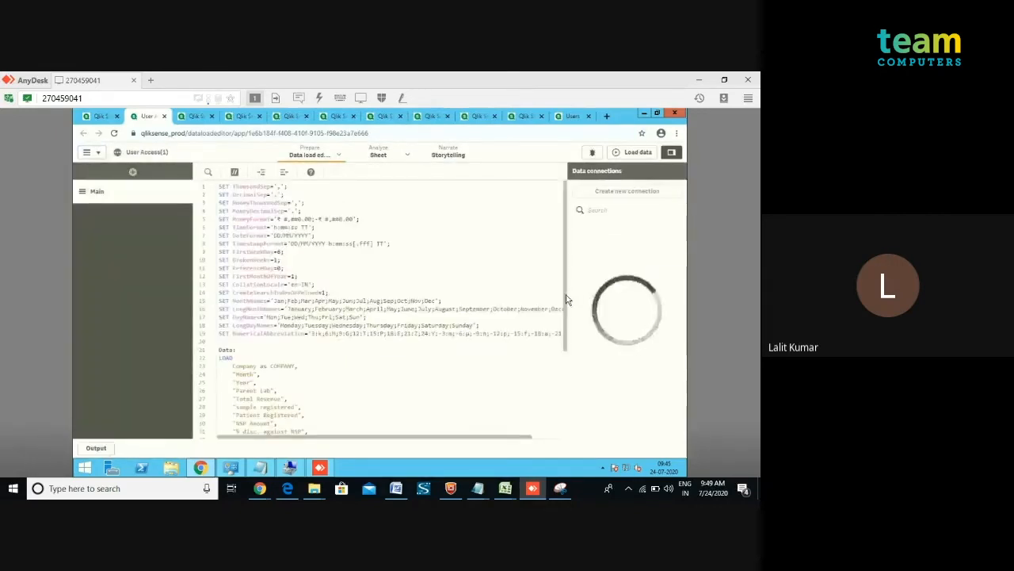
left_click_drag(565, 335, 561, 408)
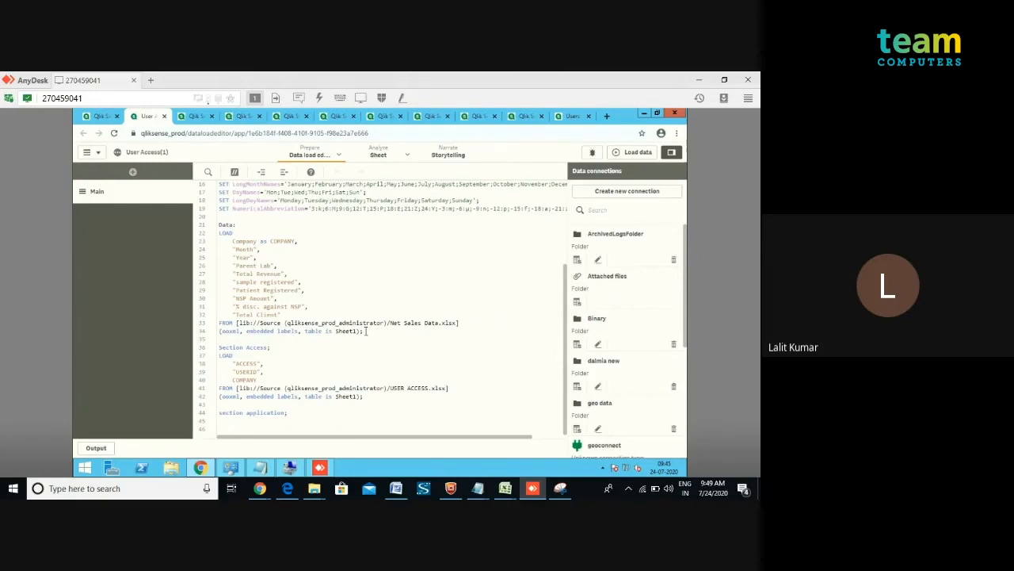
Examine the Data load fields and the COMPANY field in the Section Access load.
left_click_drag(363, 331, 286, 281)
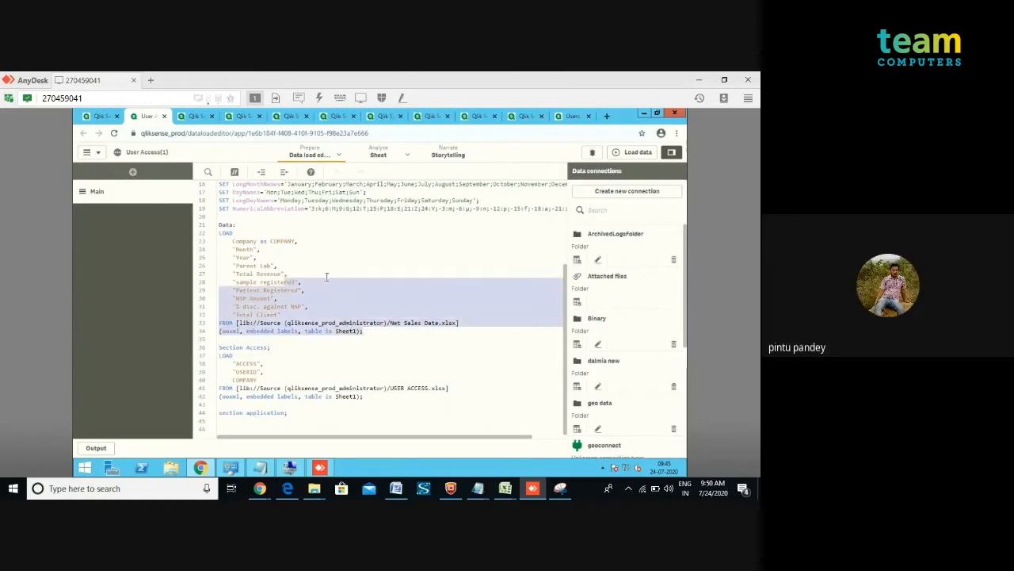
left_click(371, 271)
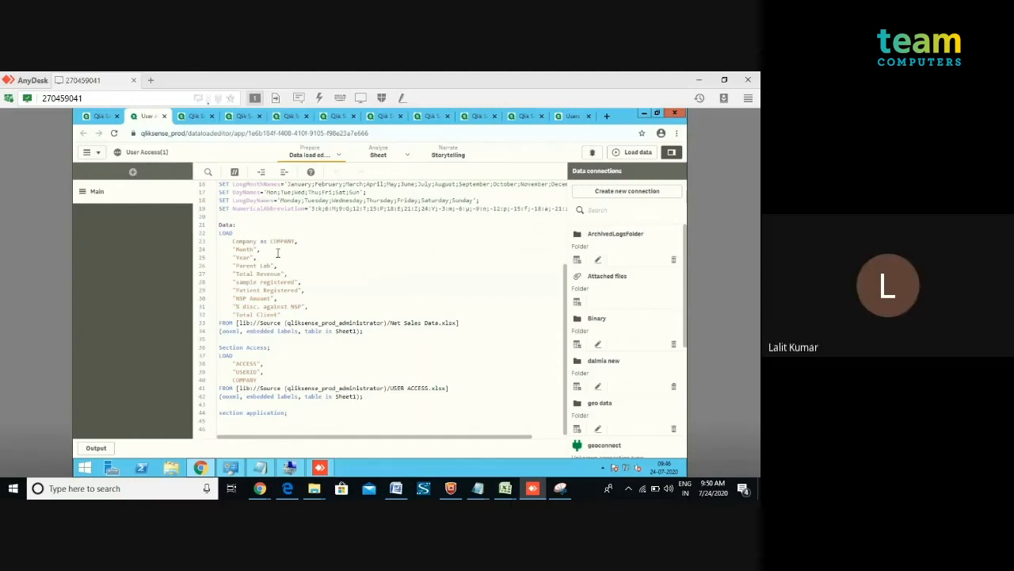
double_click(248, 381)
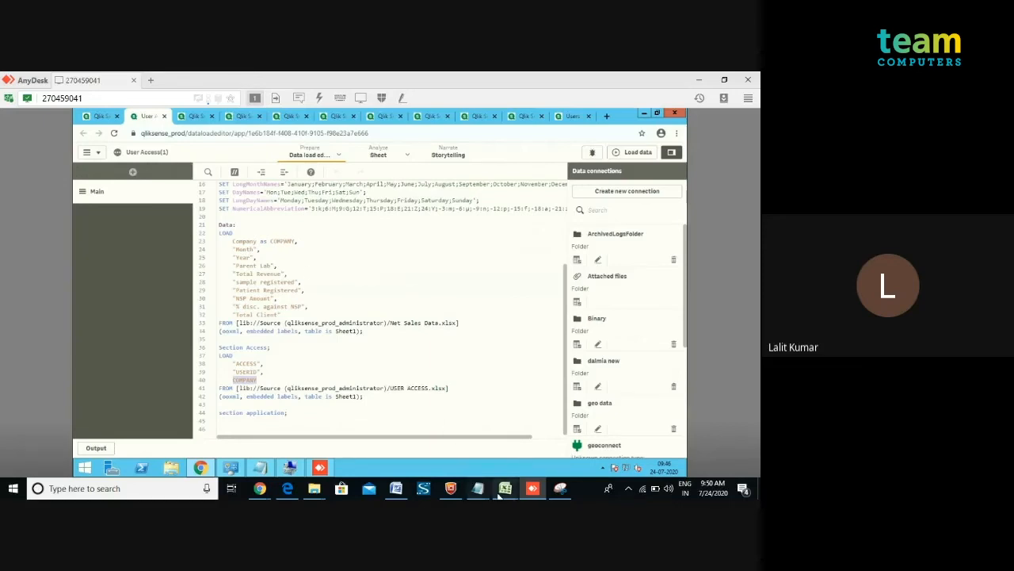
mouse_move(504, 494)
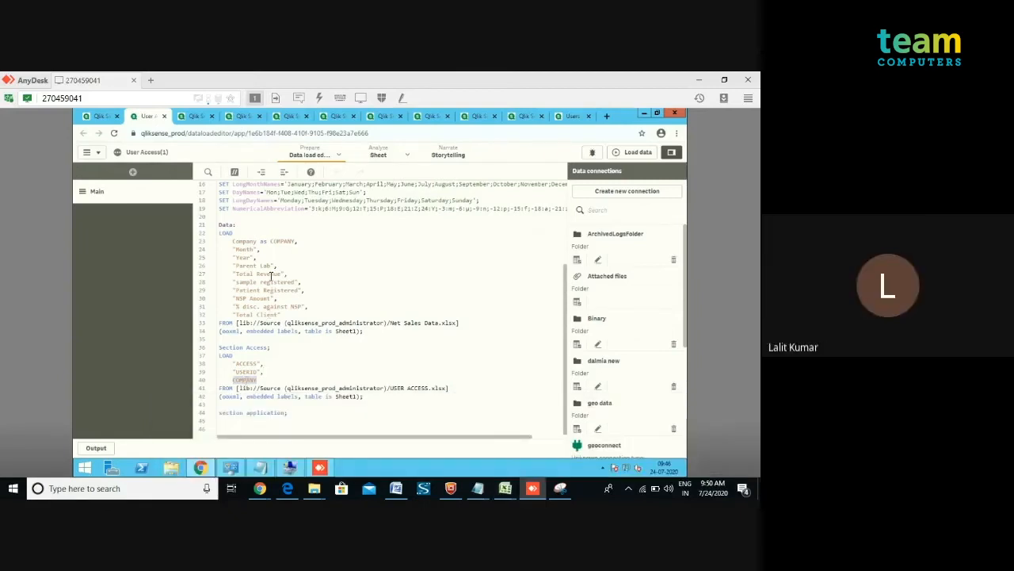
double_click(278, 239)
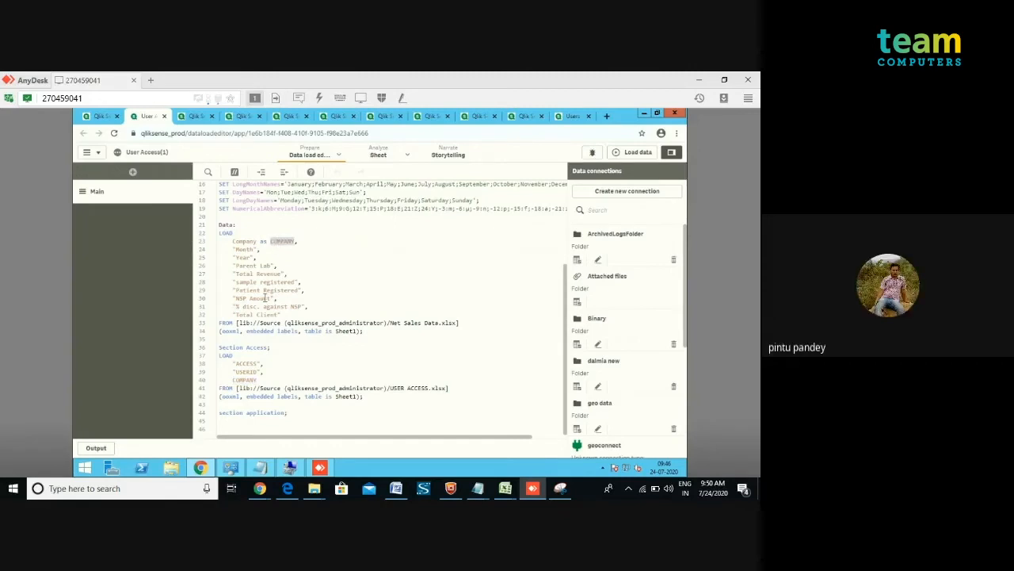
left_click(298, 370)
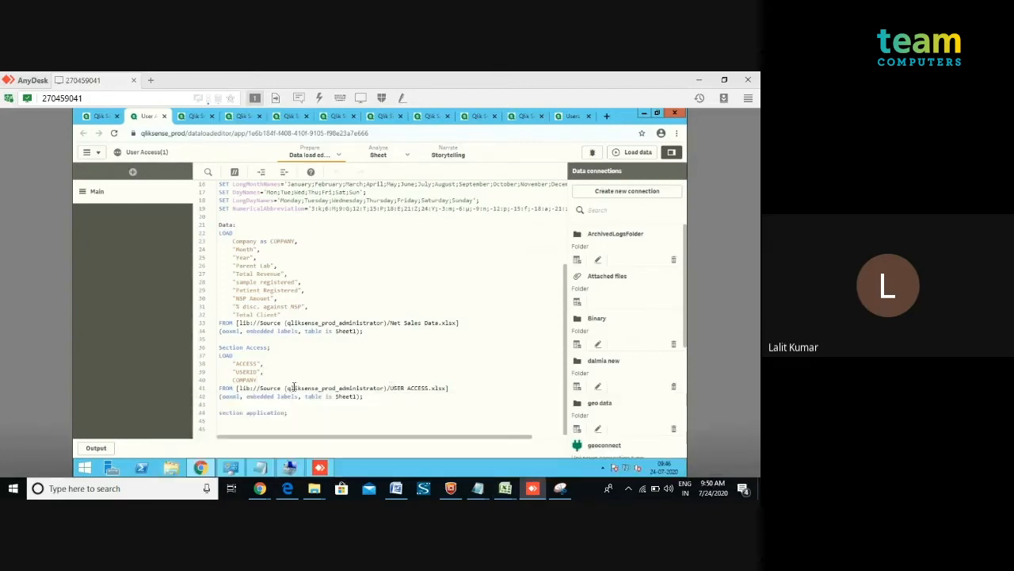
left_click(261, 381)
Switch to the USER ACCESS workbook in Excel to review its access table.
mouse_move(504, 488)
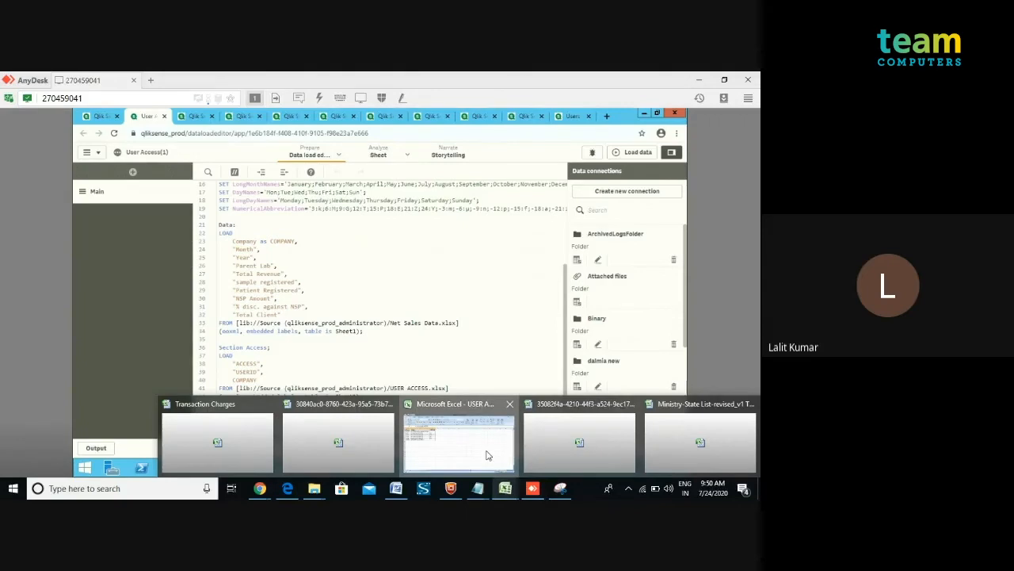
left_click(488, 455)
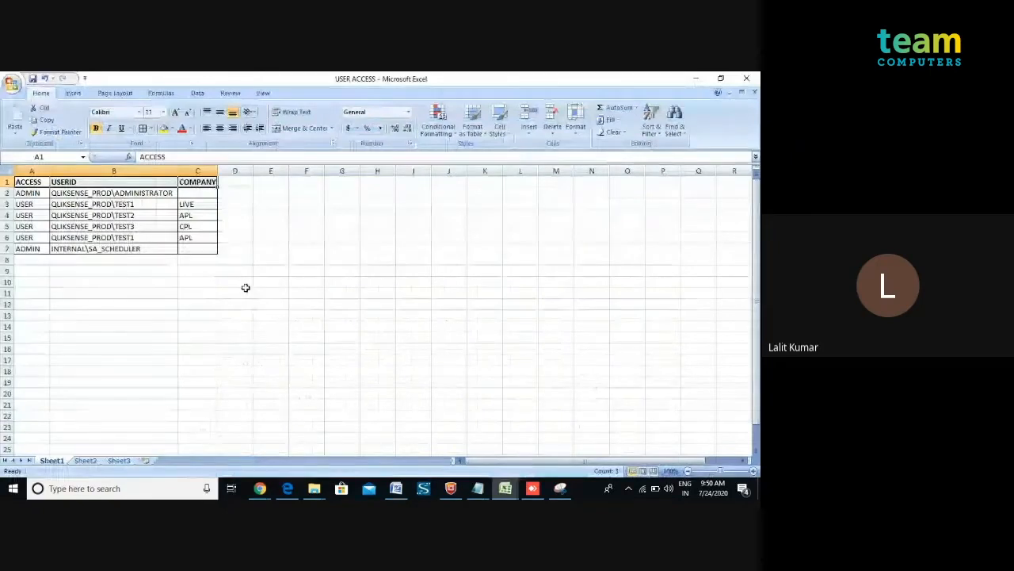
Switch to the Ministry-State List-revised_v1 Test (4) workbook and browse its column headers.
left_click(505, 488)
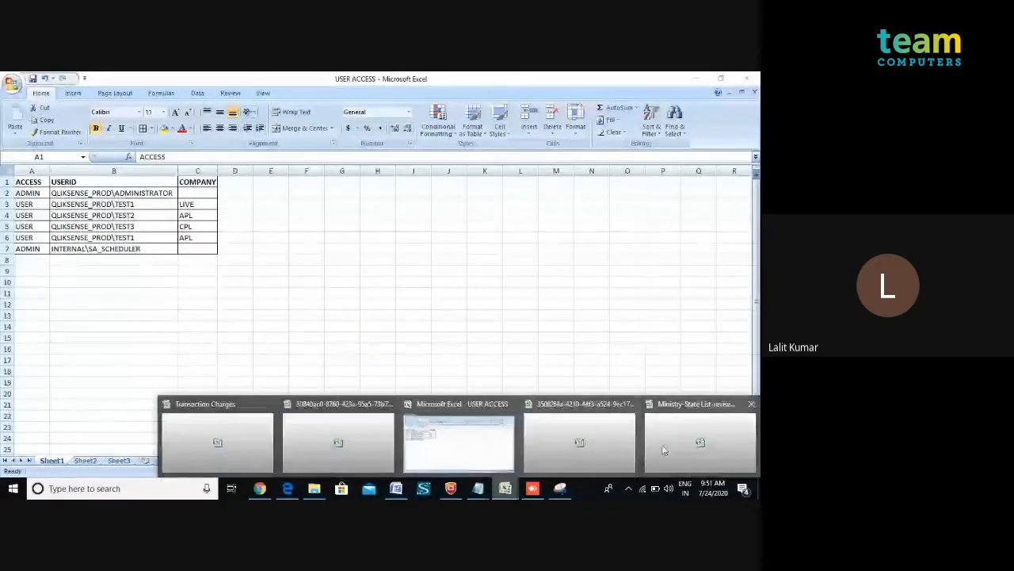
left_click(669, 449)
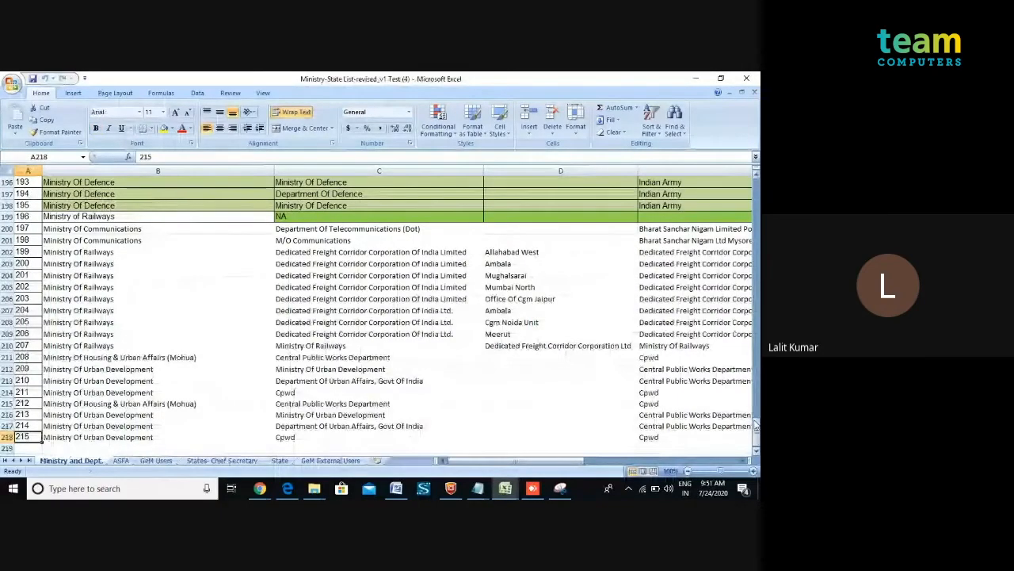
left_click_drag(756, 425, 756, 182)
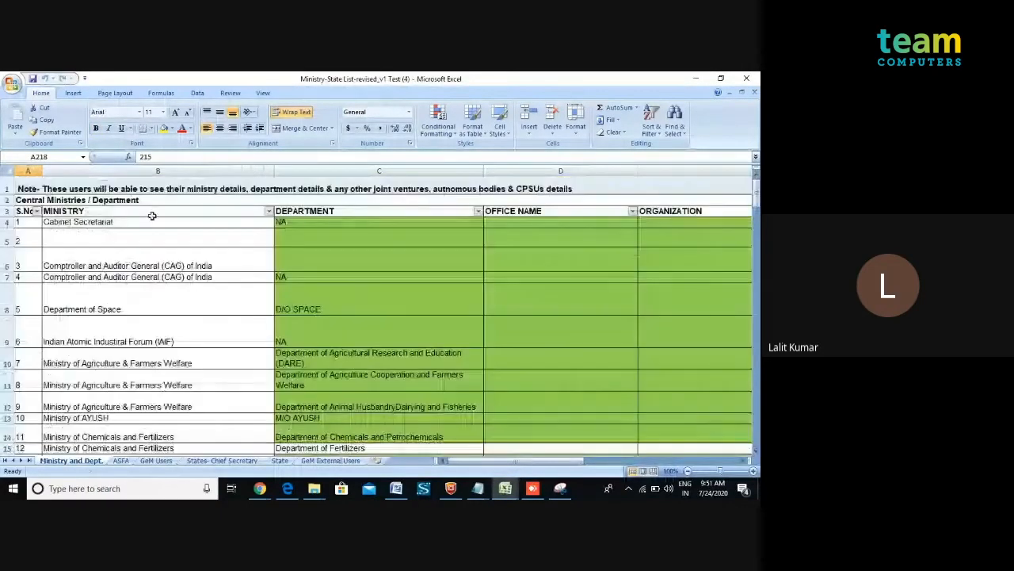
left_click(144, 215)
key("Right")
key("Right")
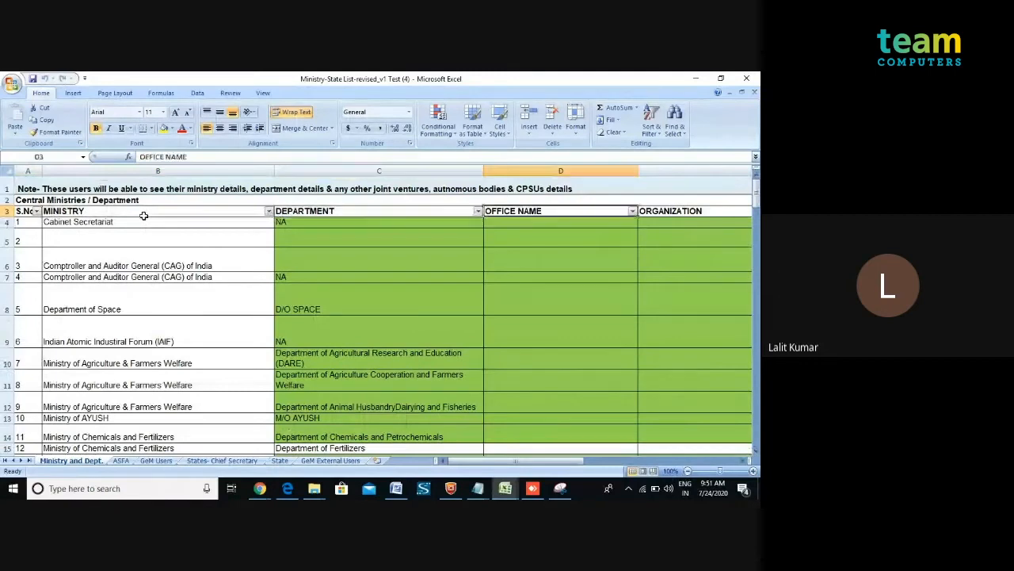
Browse the Ministry-State sheet's columns up to User ID and open the Dashboard Type filter list.
key("Right")
key("Right")
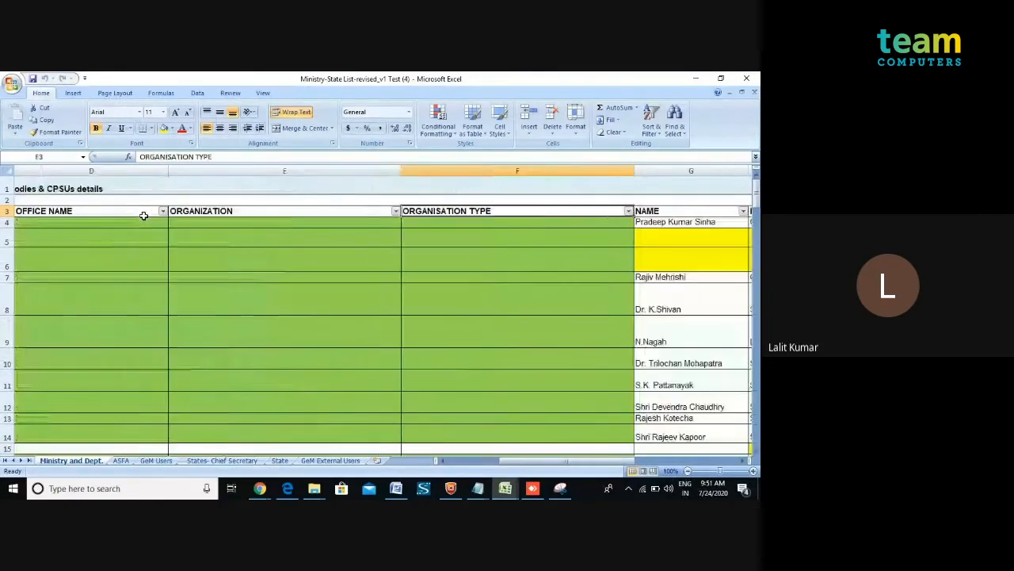
key("Right")
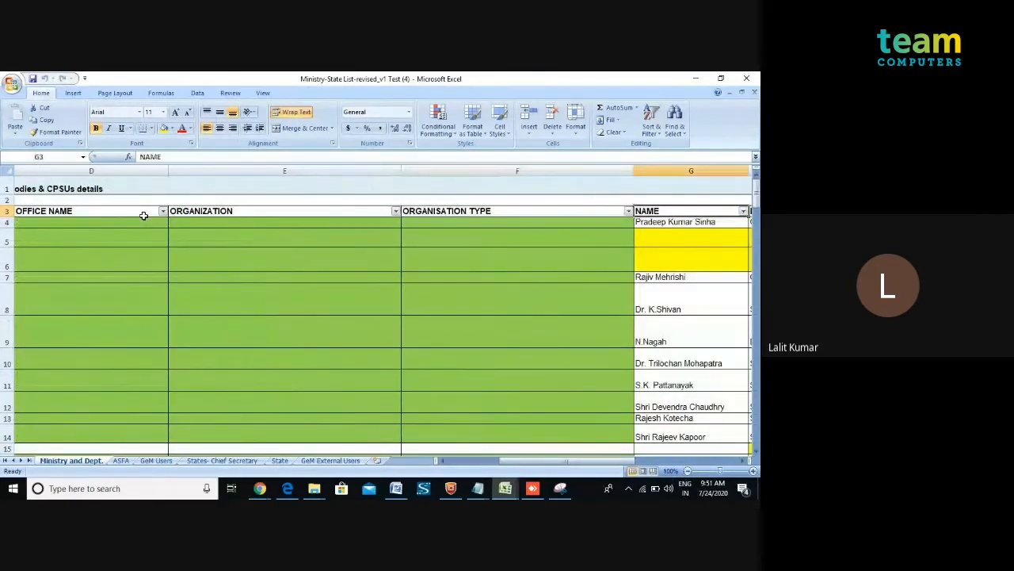
key("Right")
key("Right")
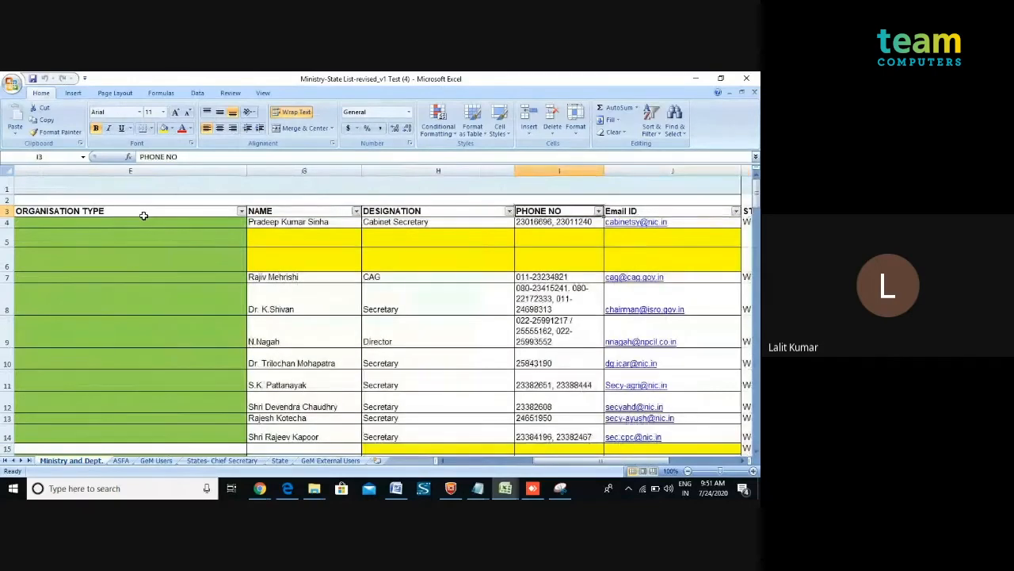
key("Right")
key("Right")
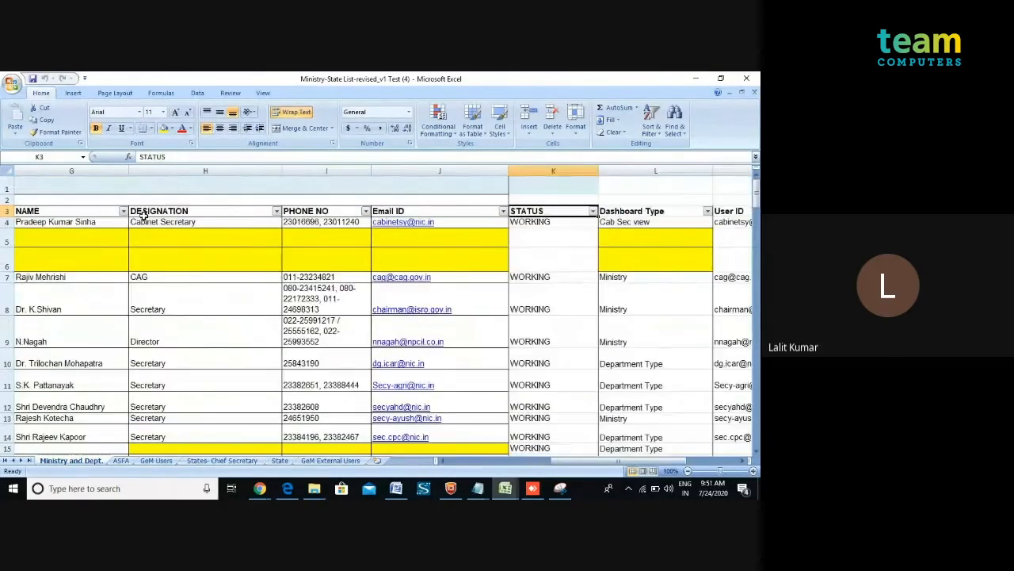
key("Right")
key("Right")
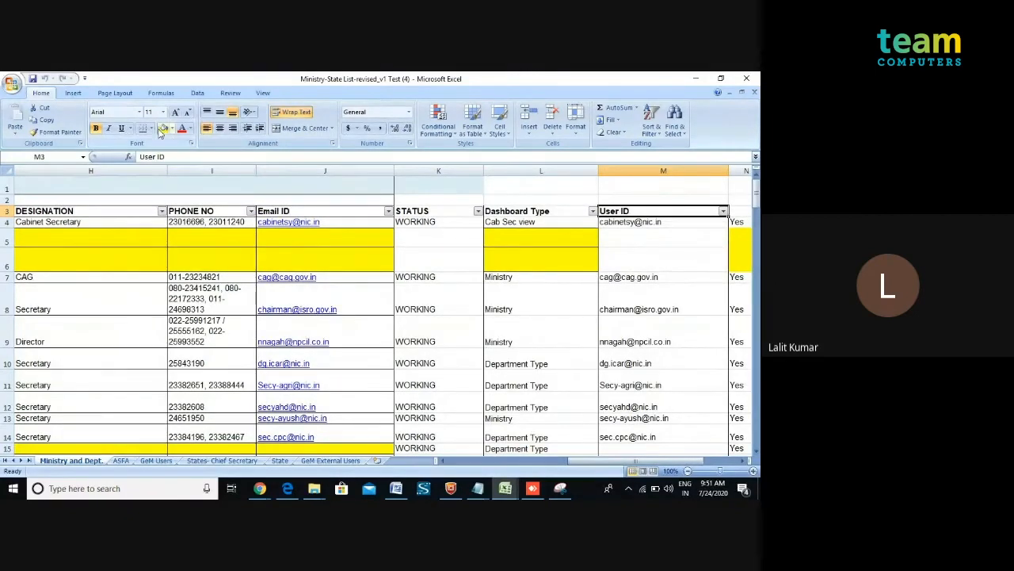
left_click(512, 214)
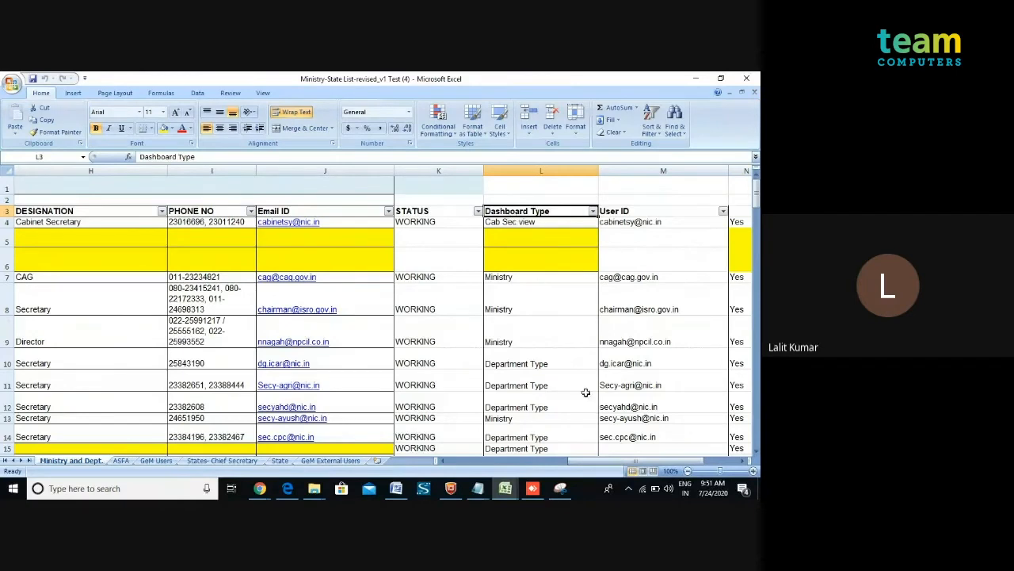
left_click(593, 210)
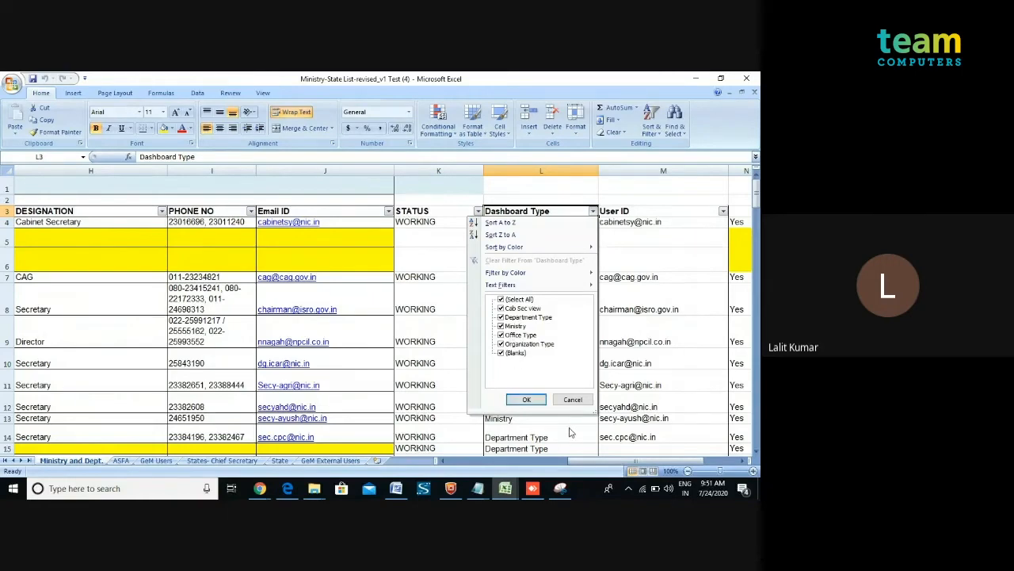
left_click(580, 462)
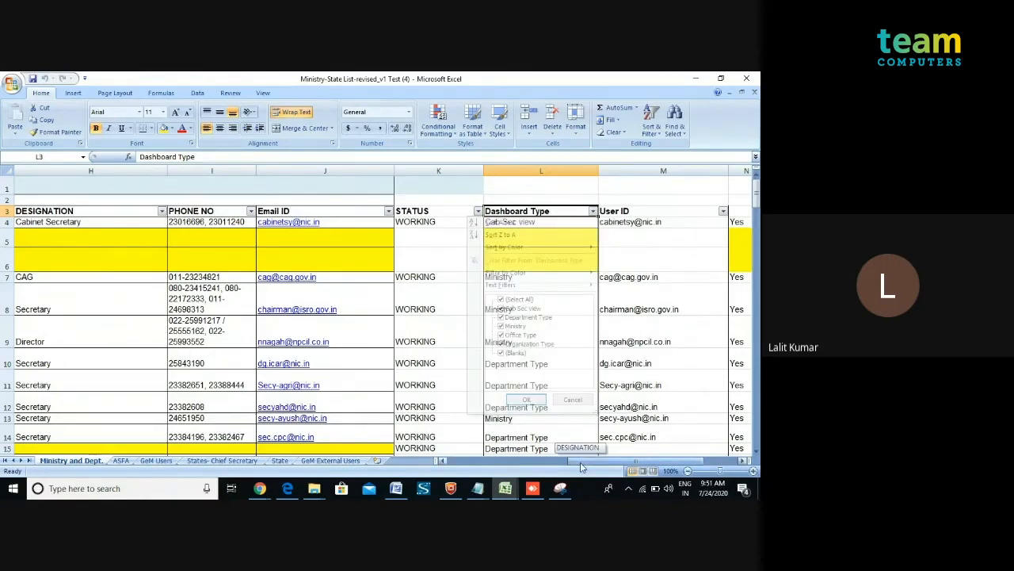
Scroll back to the start of the sheet and browse its first columns again.
left_click_drag(580, 468, 446, 469)
left_click(126, 214)
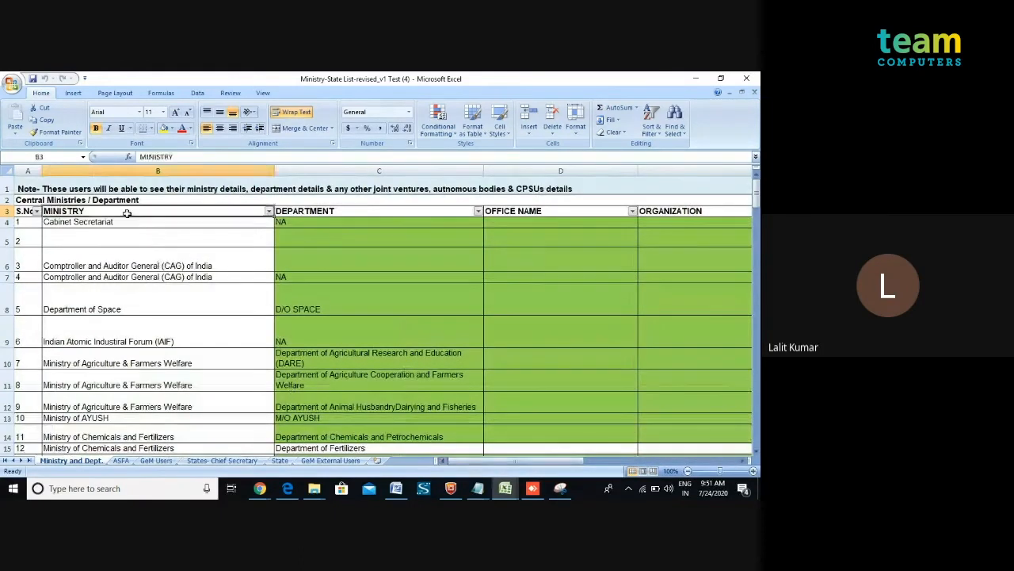
key("Right")
key("Right")
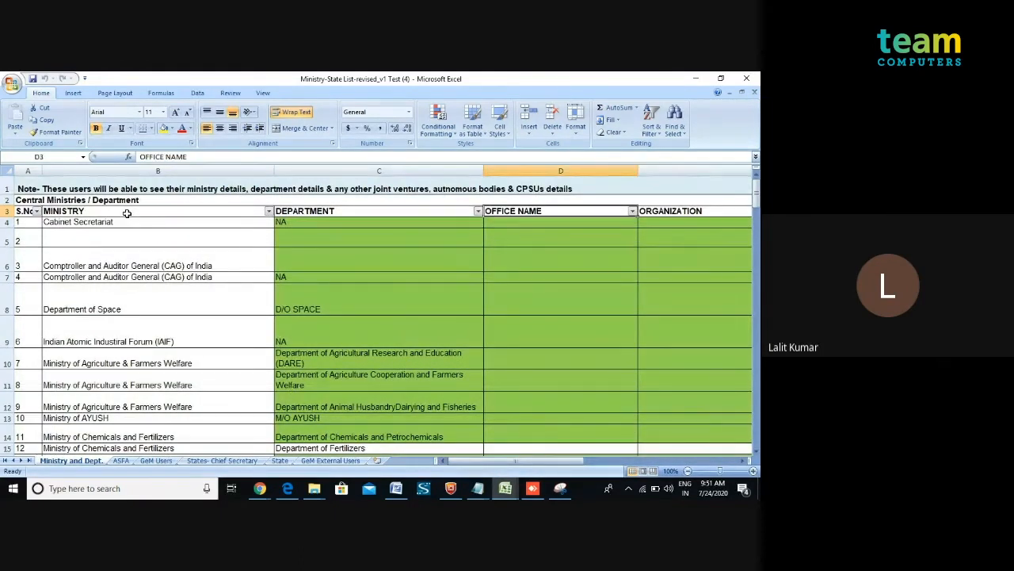
key("Right")
key("Right")
key("Left")
key("Left")
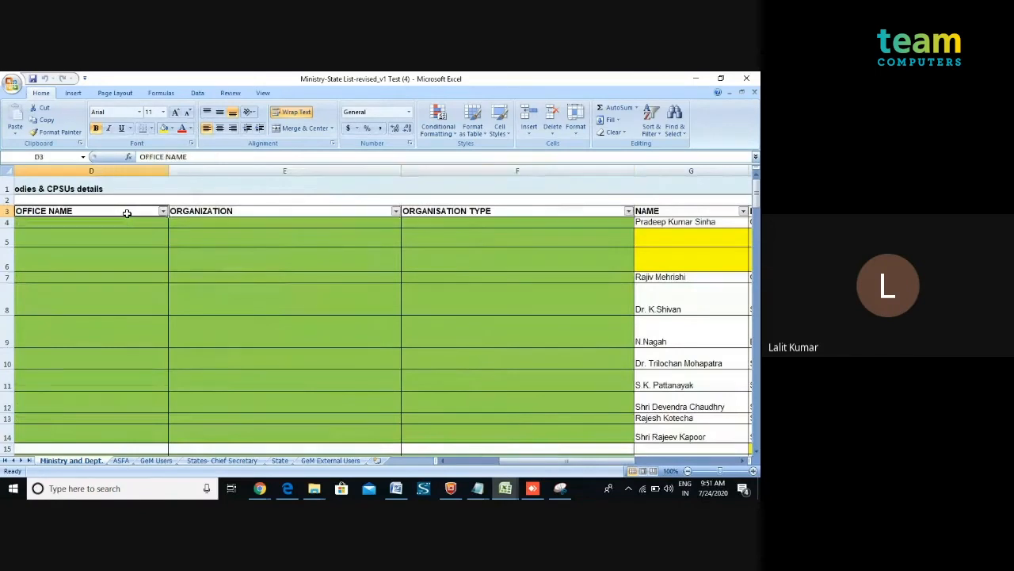
key("Left")
key("Left")
key("Left")
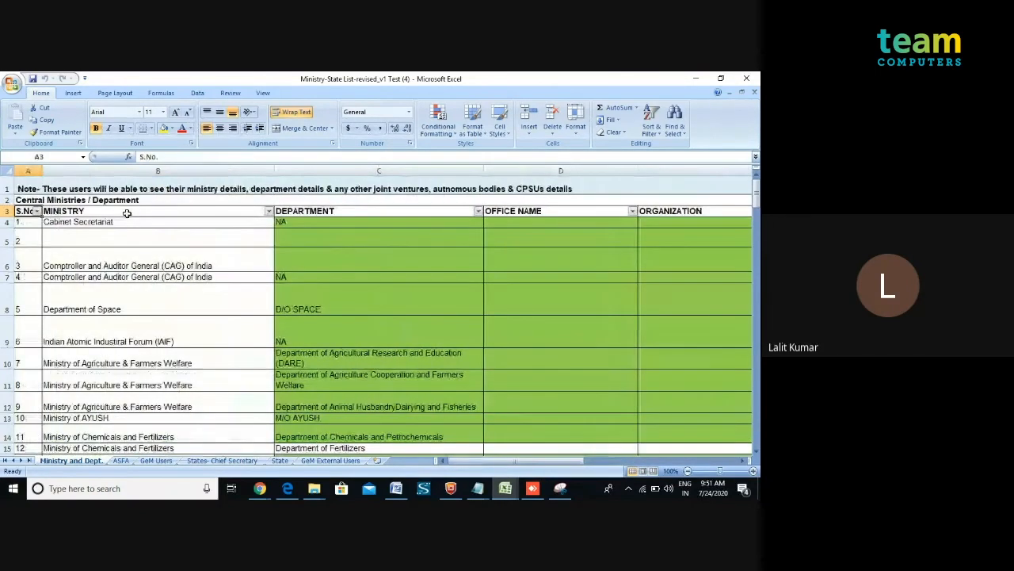
Switch to the SectionAccess3_Lalit script in Notepad and highlight the Section Access load block and its fields.
mouse_move(485, 491)
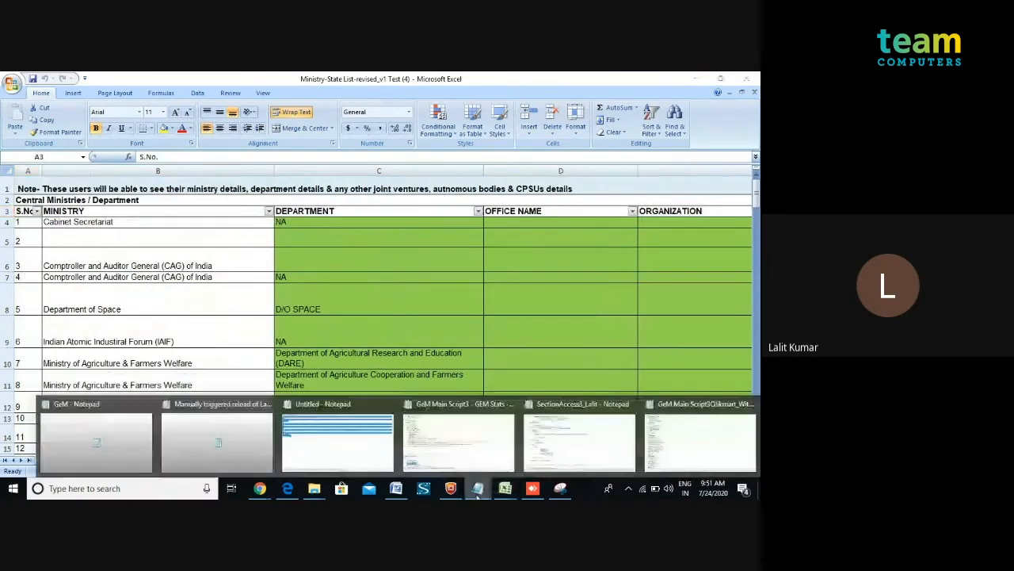
mouse_move(606, 461)
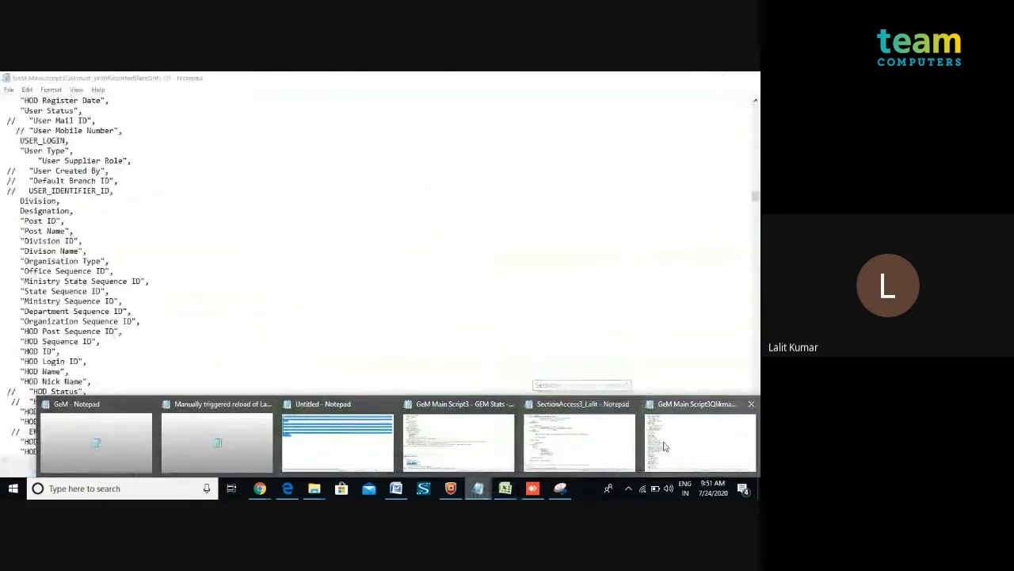
left_click(615, 448)
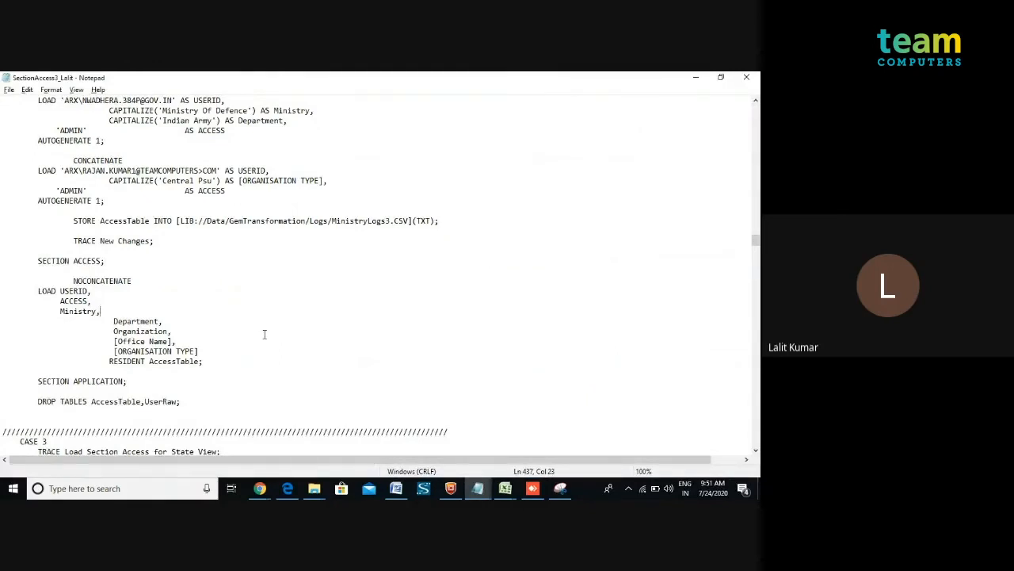
left_click(505, 488)
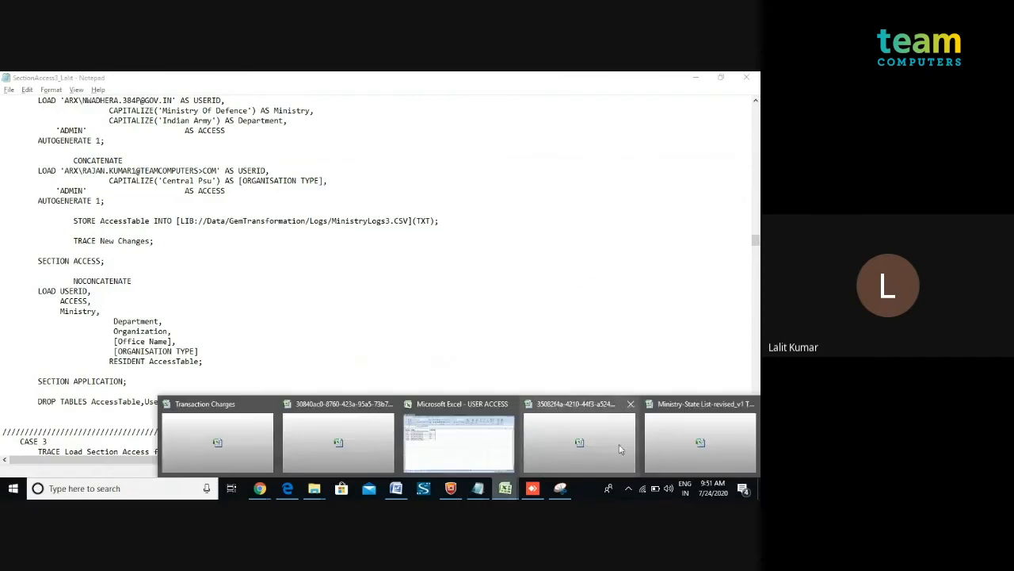
left_click(430, 333)
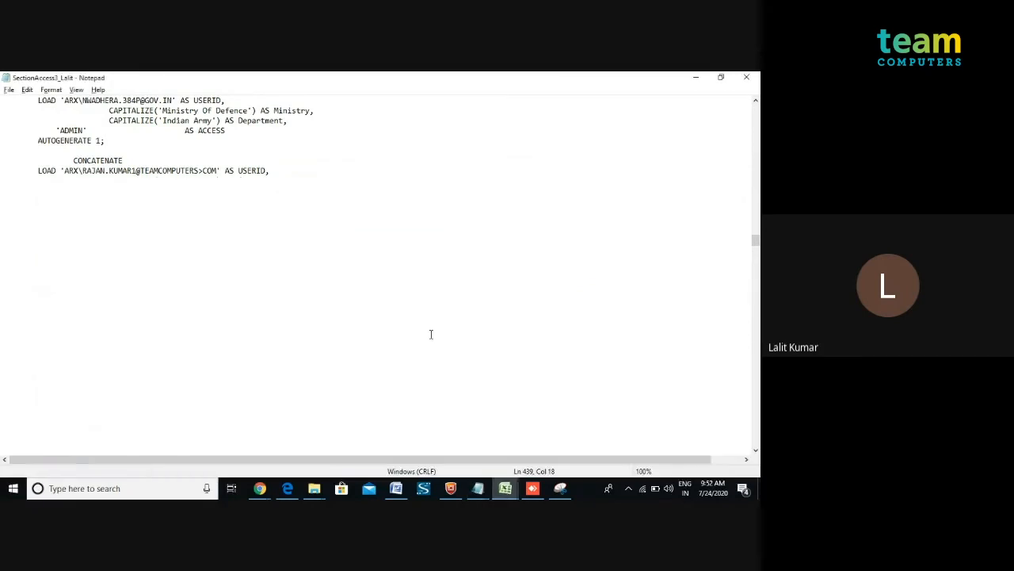
left_click_drag(131, 381, 35, 261)
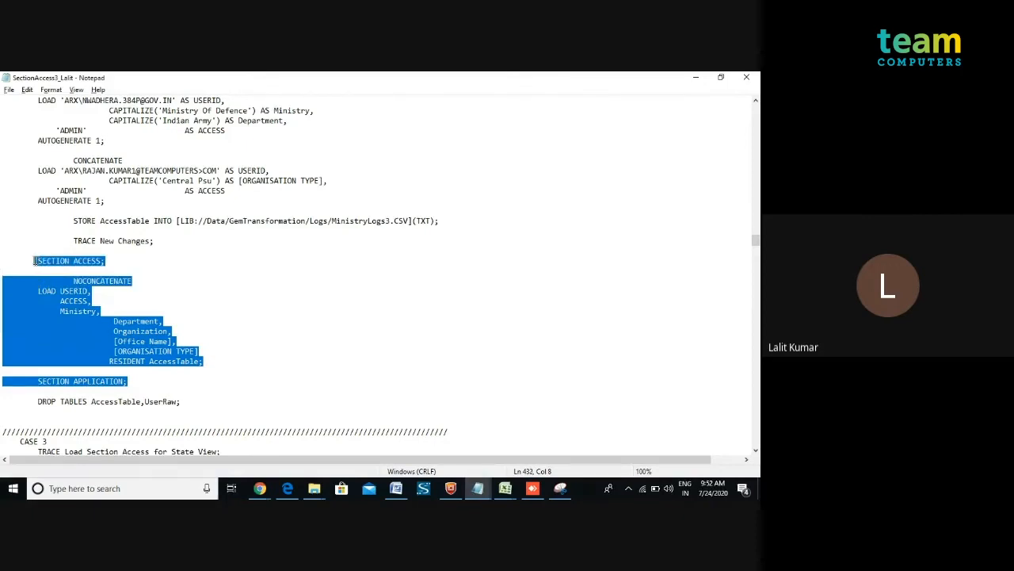
left_click(75, 291)
double_click(73, 301)
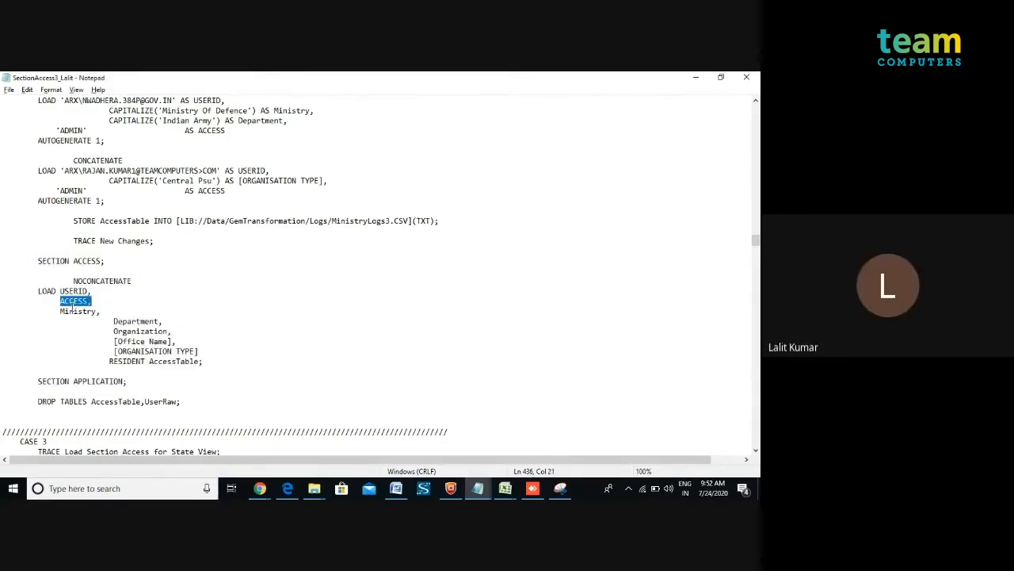
double_click(73, 310)
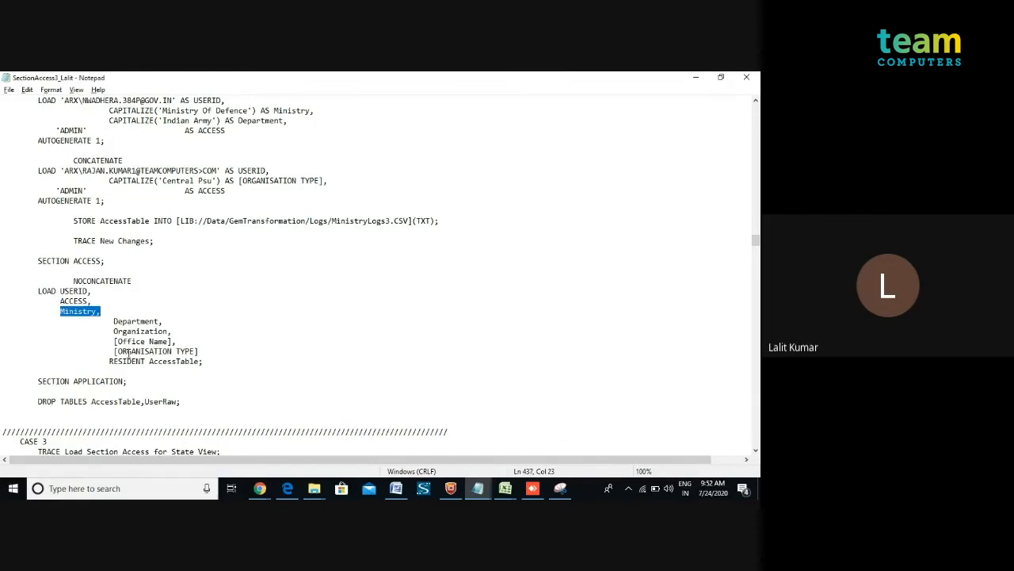
left_click_drag(129, 376, 3, 264)
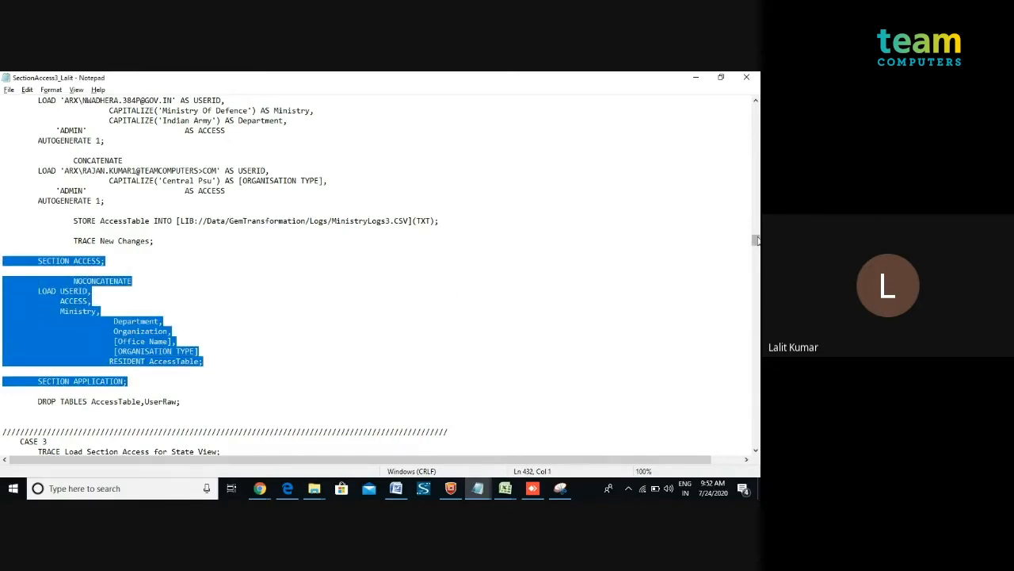
Scroll up the script to examine the internal admin user loads and the ASFAUsers load block.
left_click_drag(756, 242, 756, 217)
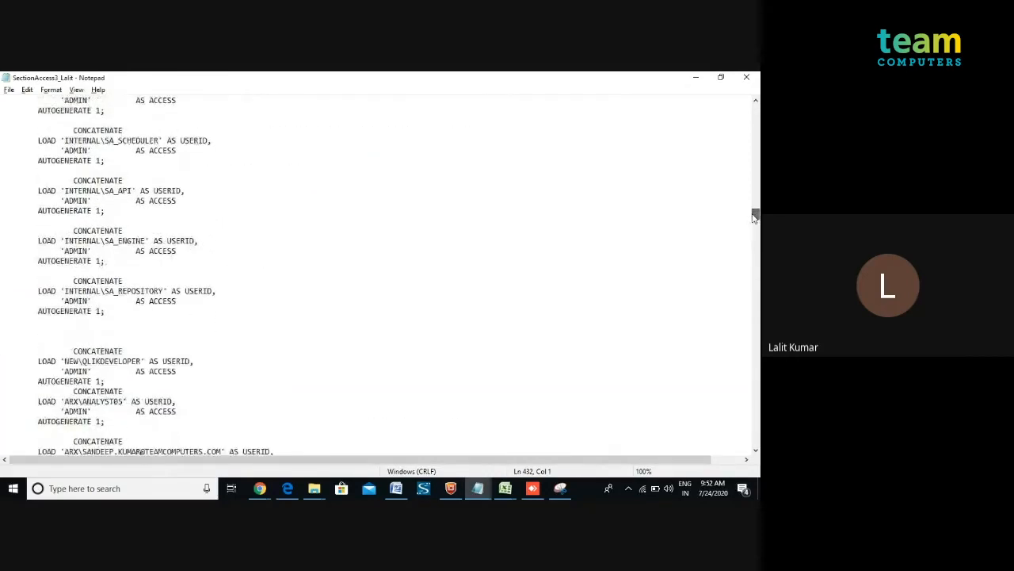
left_click(123, 140)
double_click(123, 140)
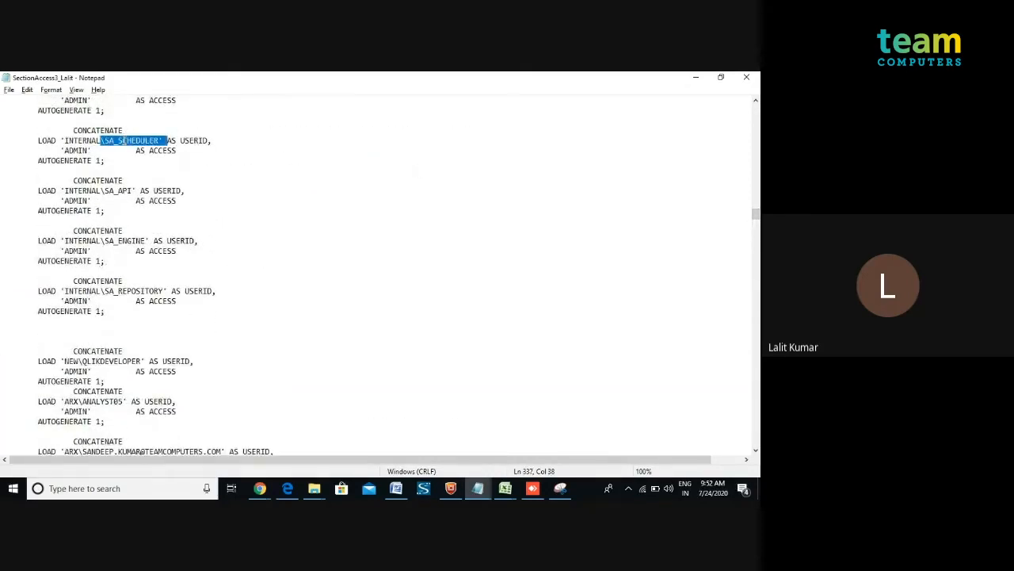
left_click(114, 191)
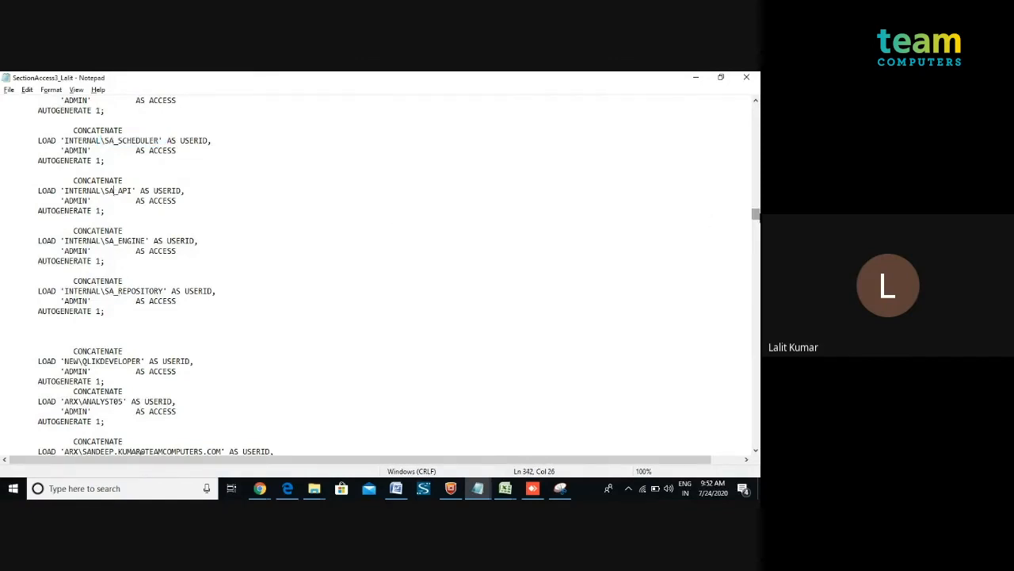
left_click_drag(755, 214, 755, 172)
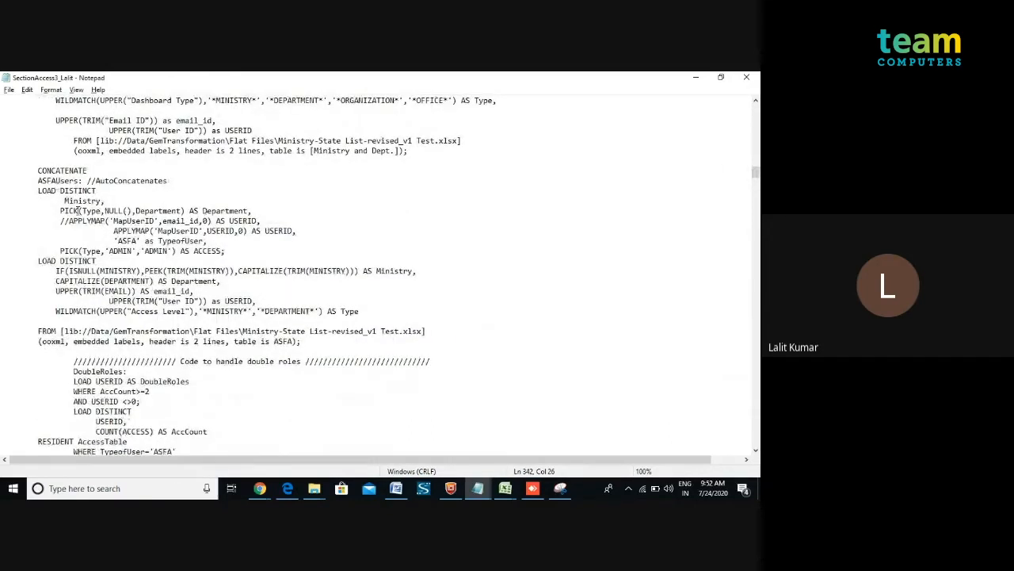
double_click(304, 331)
left_click_drag(362, 314, 36, 191)
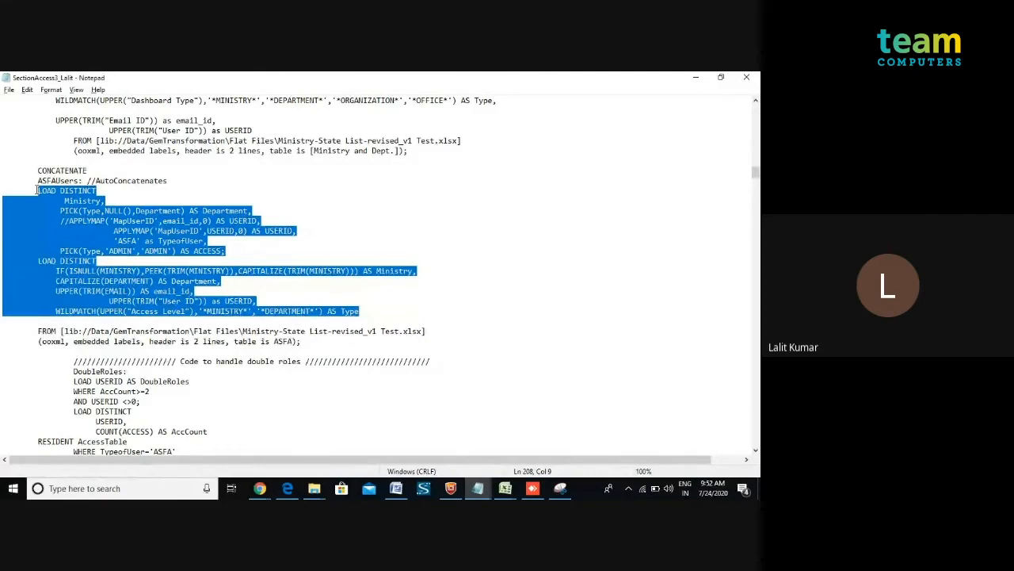
left_click(200, 384)
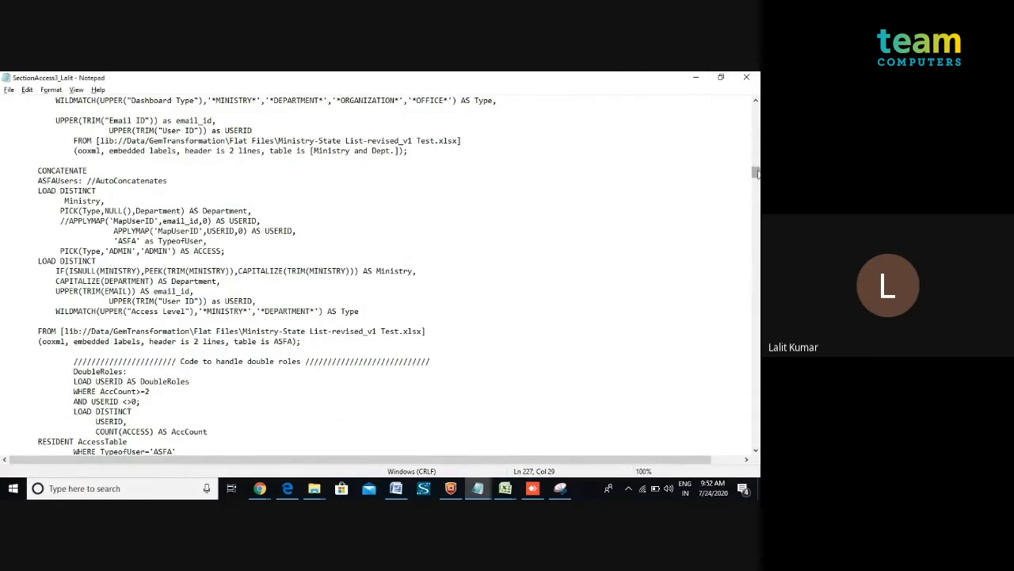
Return to the Section Access block and highlight the STORE target path of AccessTable.
left_click_drag(757, 174, 746, 242)
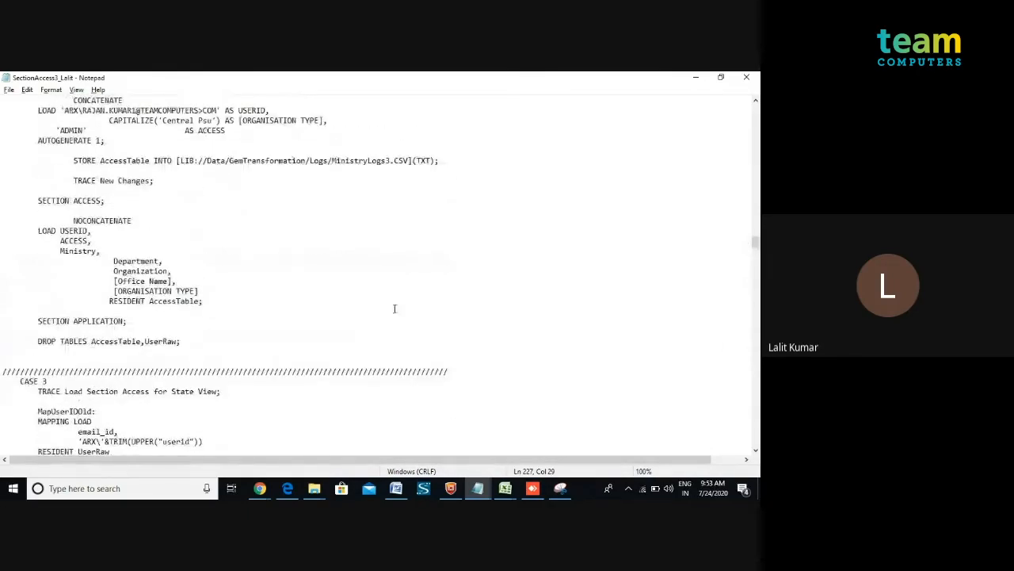
left_click_drag(135, 319, 3, 201)
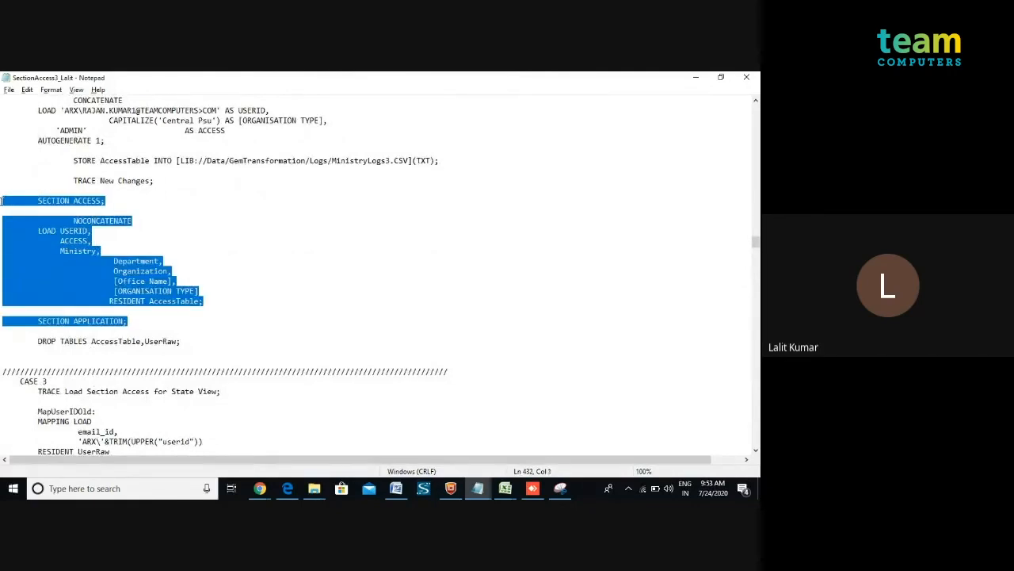
double_click(361, 160)
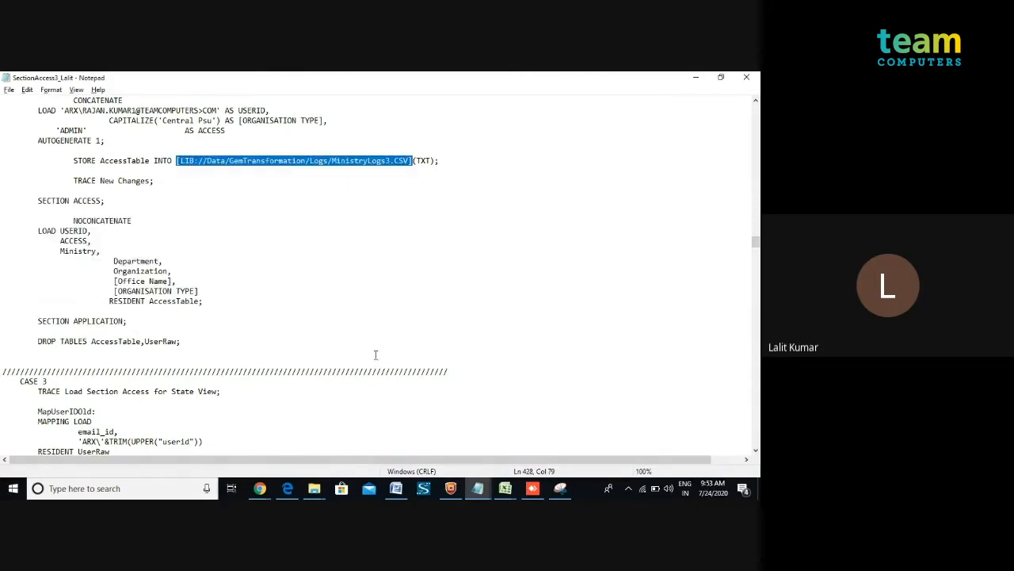
Switch to the browser and log back in on two Qlik Sense app tabs.
left_click(251, 478)
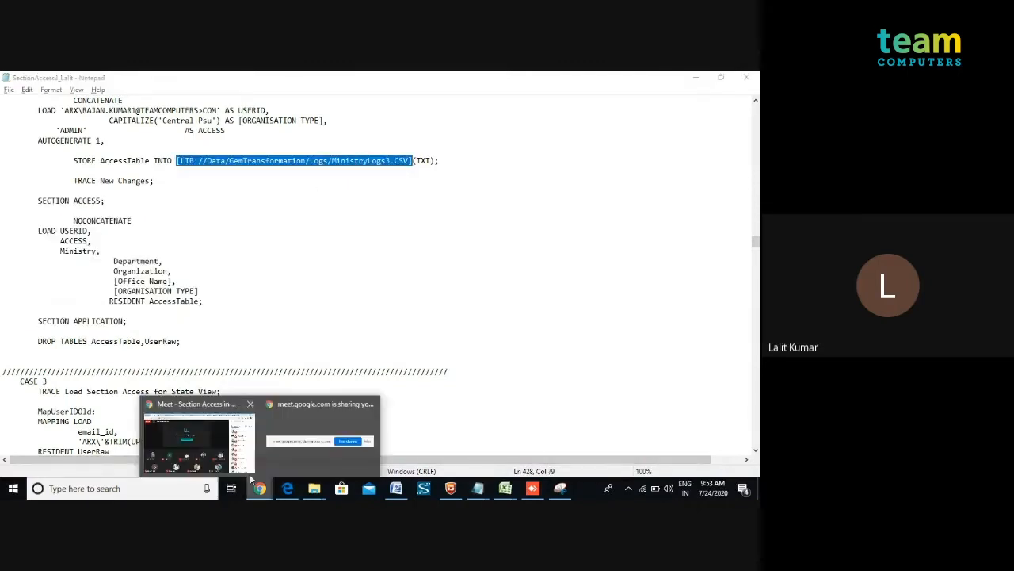
left_click(222, 469)
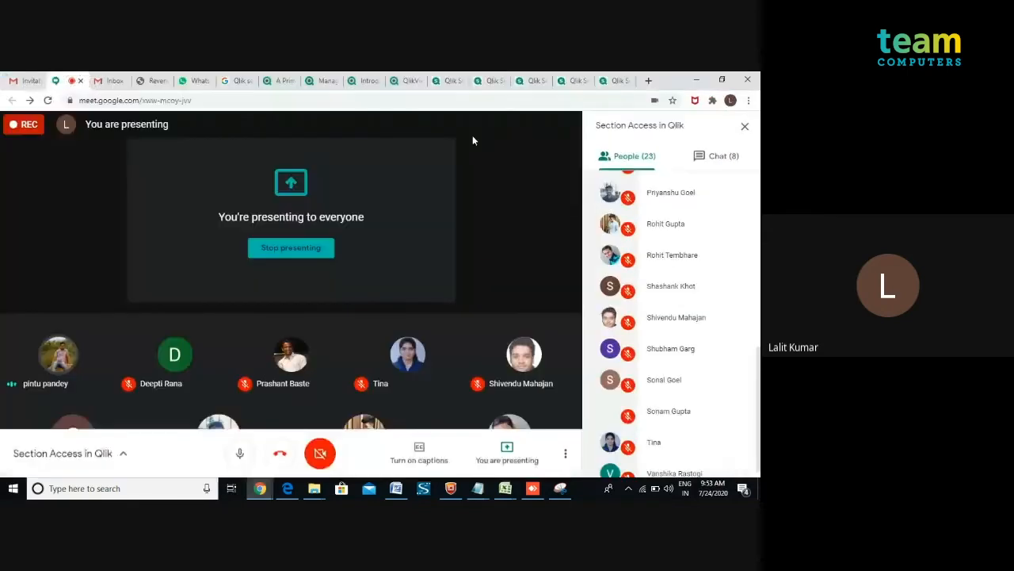
left_click(493, 82)
left_click(533, 82)
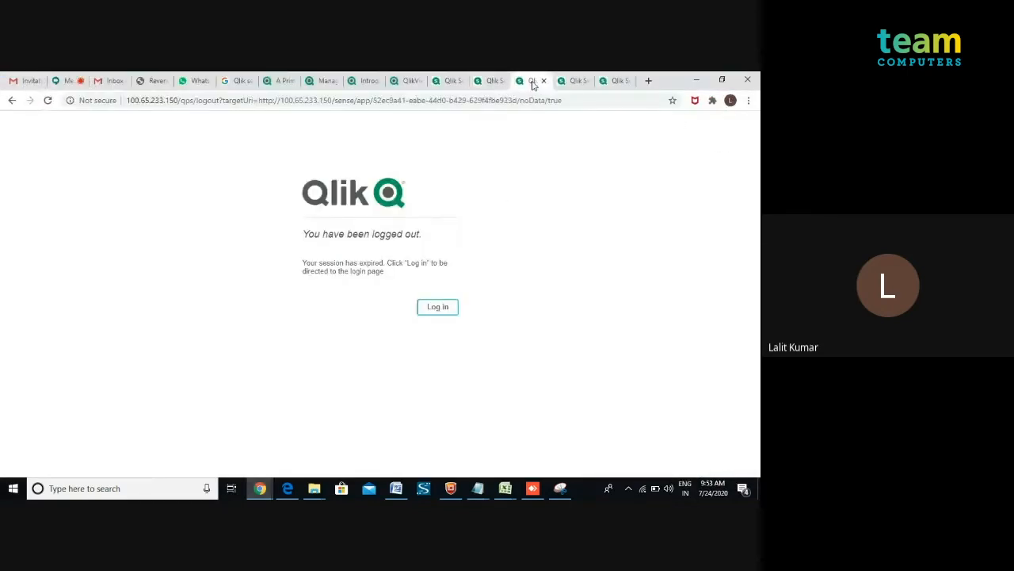
left_click(438, 312)
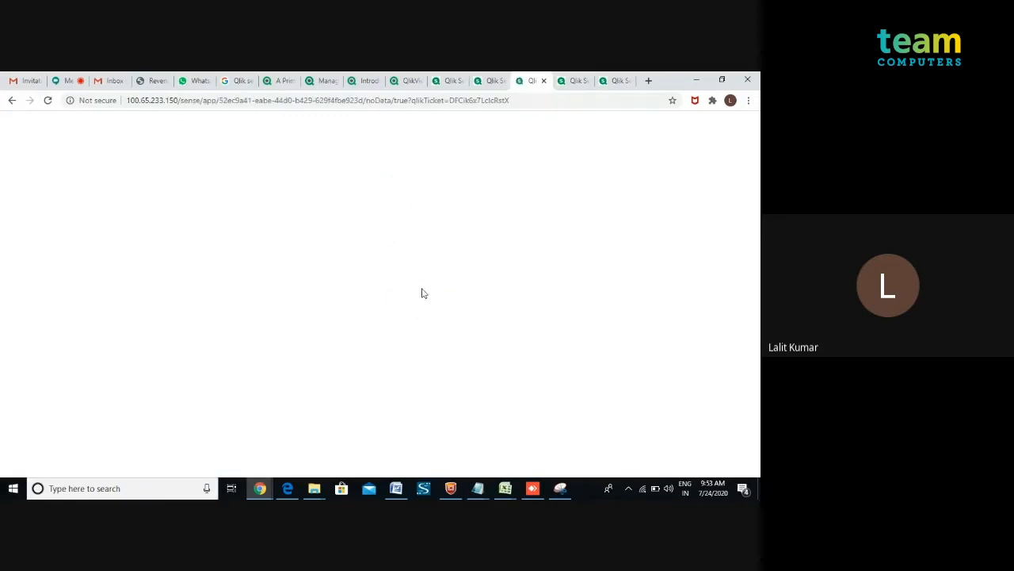
left_click(488, 83)
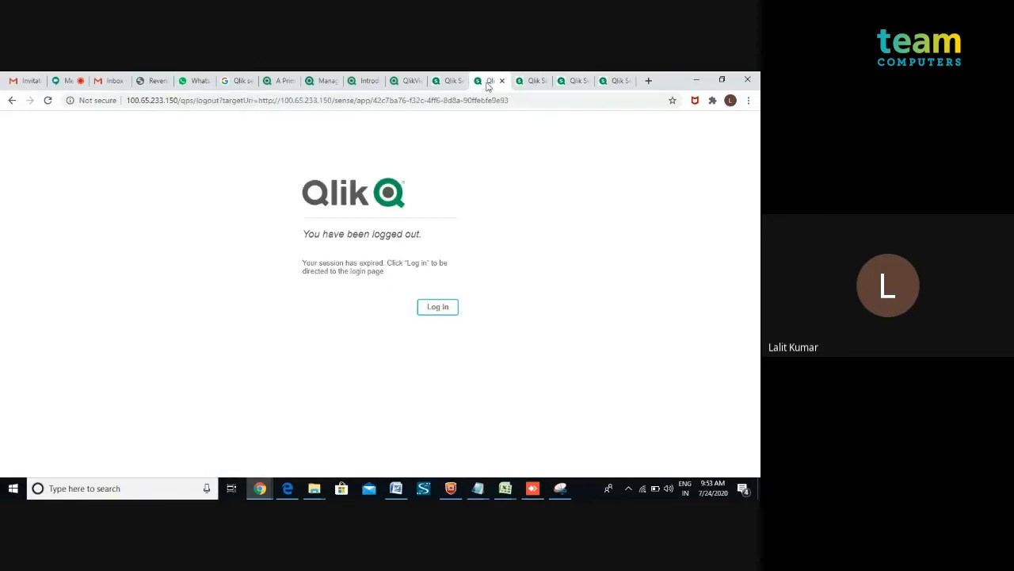
left_click(431, 311)
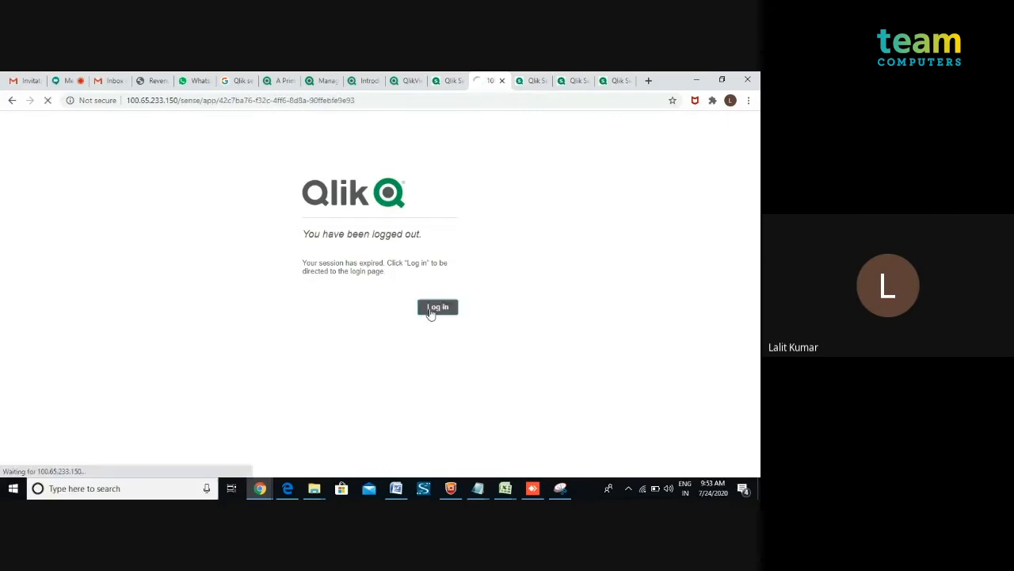
Open My new sheet in the TestAccess app and widen the ACCESS column of the user table.
mouse_move(501, 493)
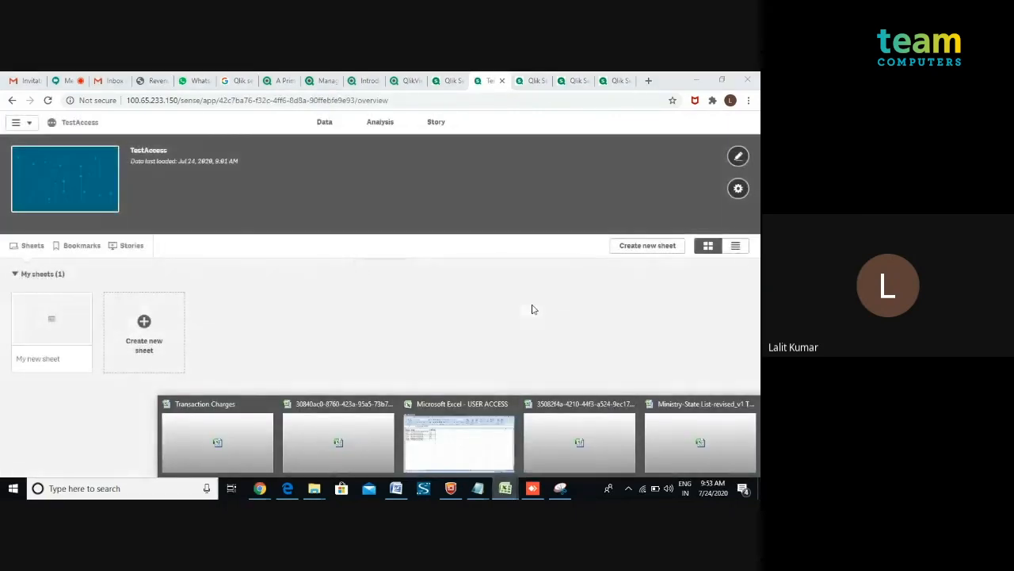
left_click(63, 321)
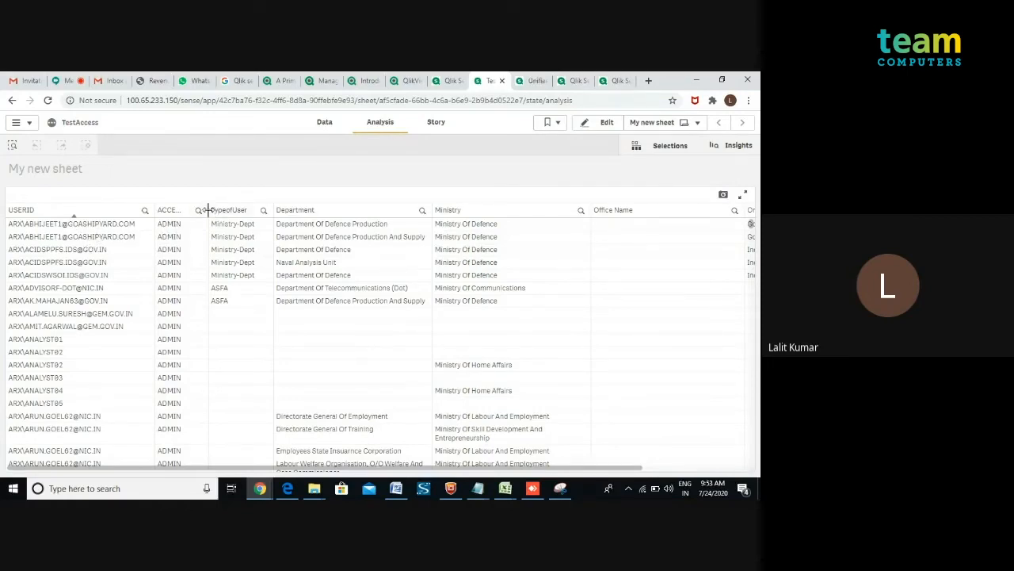
left_click_drag(238, 216, 253, 231)
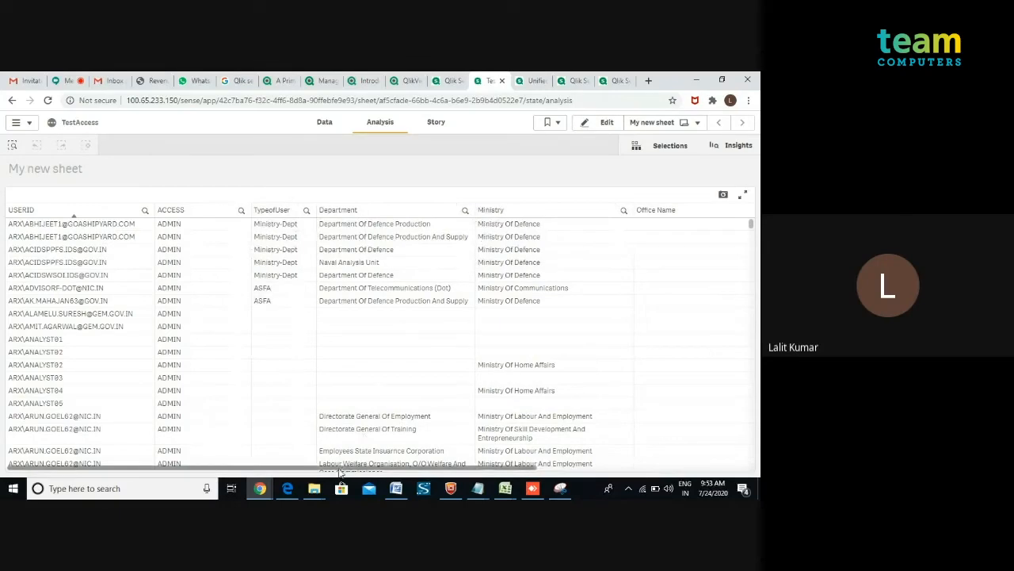
mouse_move(343, 473)
left_mouse_down()
mouse_move(578, 478)
mouse_move(340, 464)
left_mouse_up()
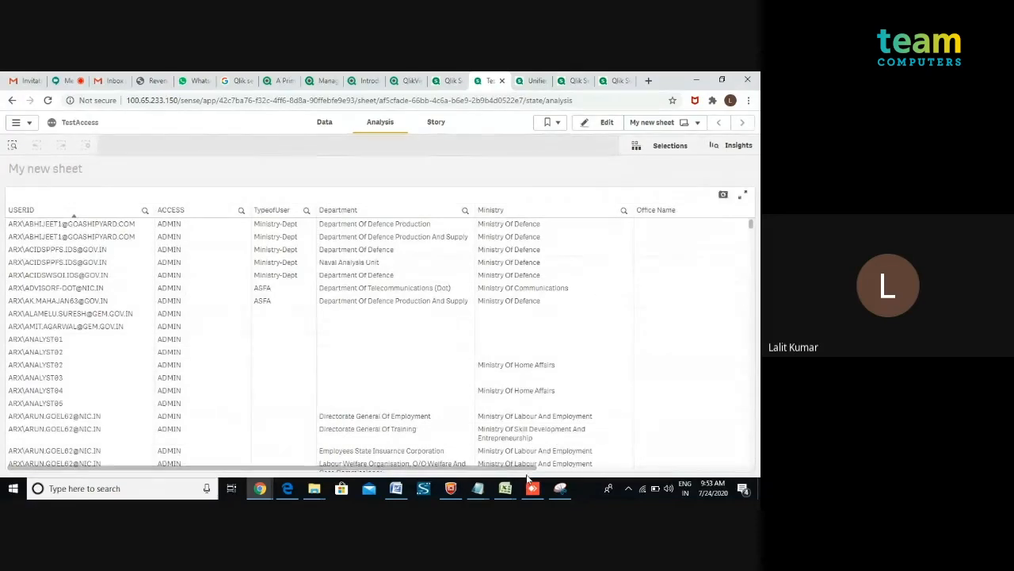
Switch to the Ministry-State List-revised_v1 workbook and examine the test user's entries in rows 215 to 218.
left_click(506, 488)
left_click(687, 444)
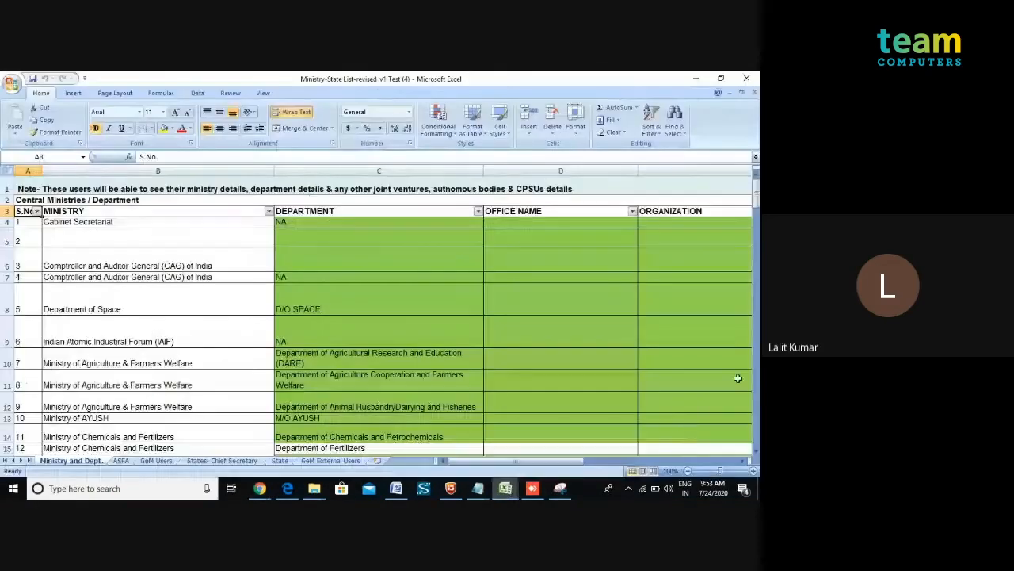
left_click_drag(759, 215, 753, 456)
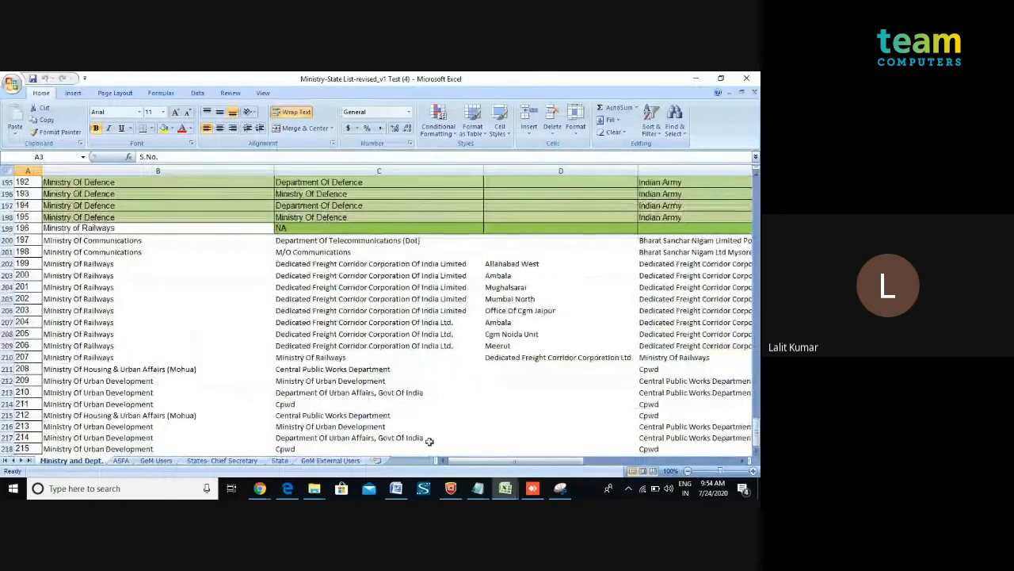
left_click_drag(458, 468, 523, 474)
left_click_drag(521, 416, 519, 450)
key("Right")
key("Right")
key("Right")
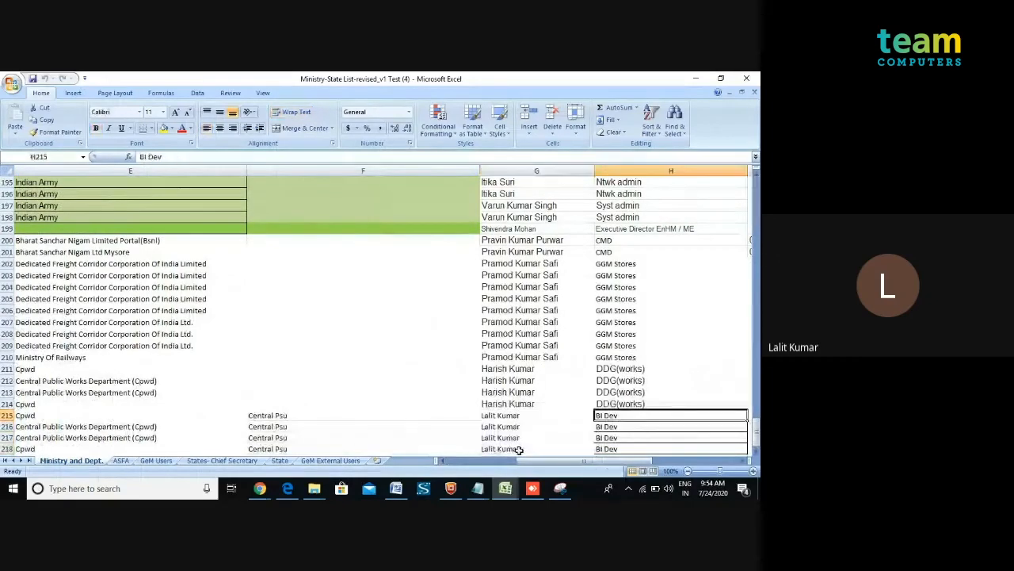
key("Down")
key("Down")
key("Down")
key("Down")
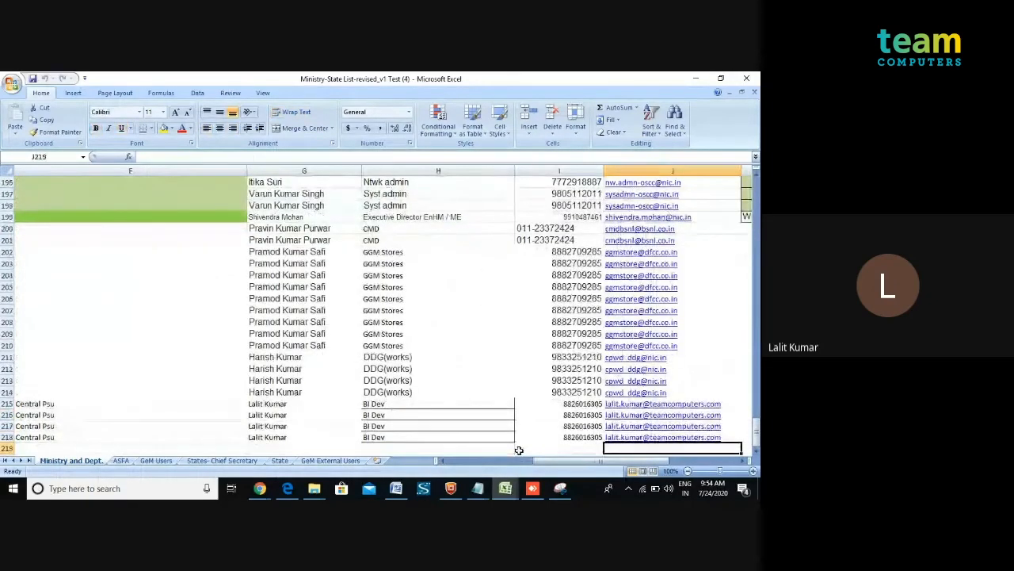
key("Up")
key("Up")
key("Up")
key("Up")
key("Left")
key("Left")
key("Left")
key("Left")
key("Left")
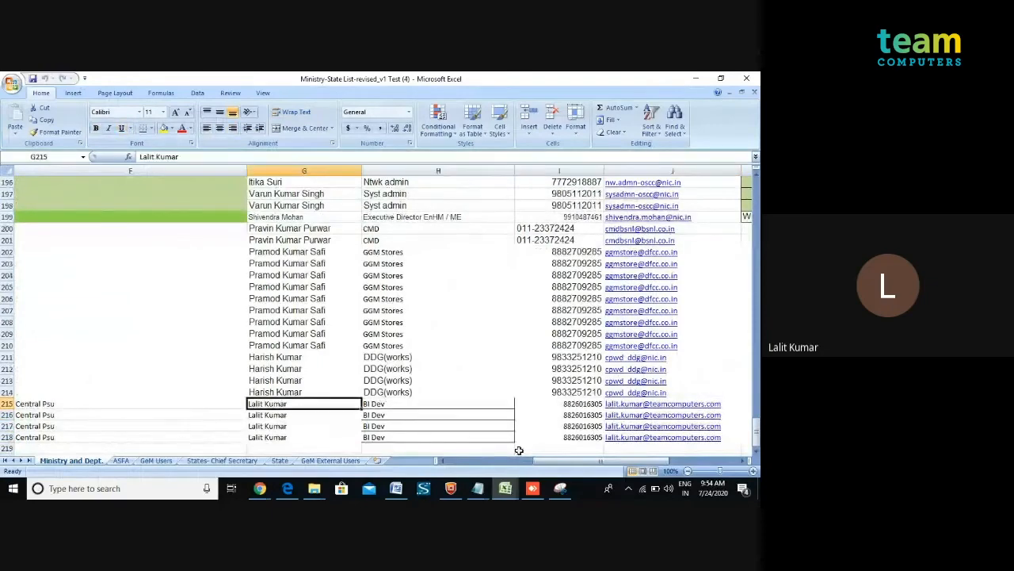
key("Left")
key("Left")
key("Left")
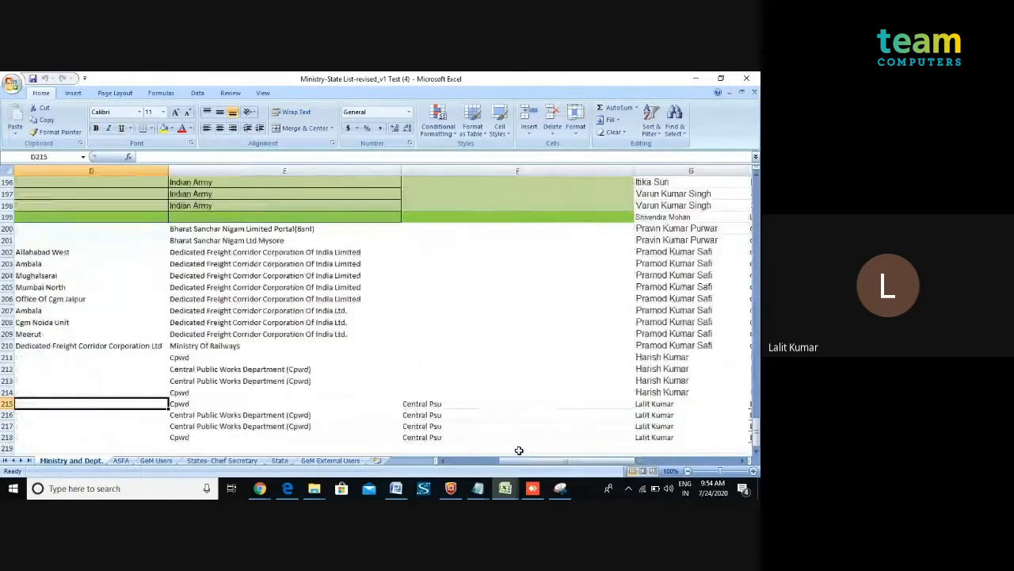
key("Left")
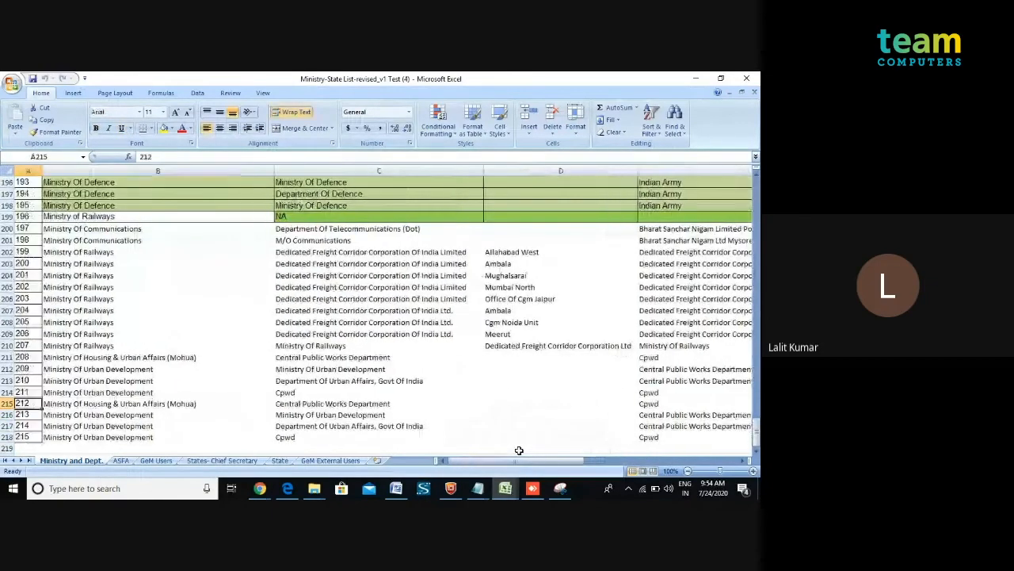
key("Right")
key("Right")
key("Right")
key("Right")
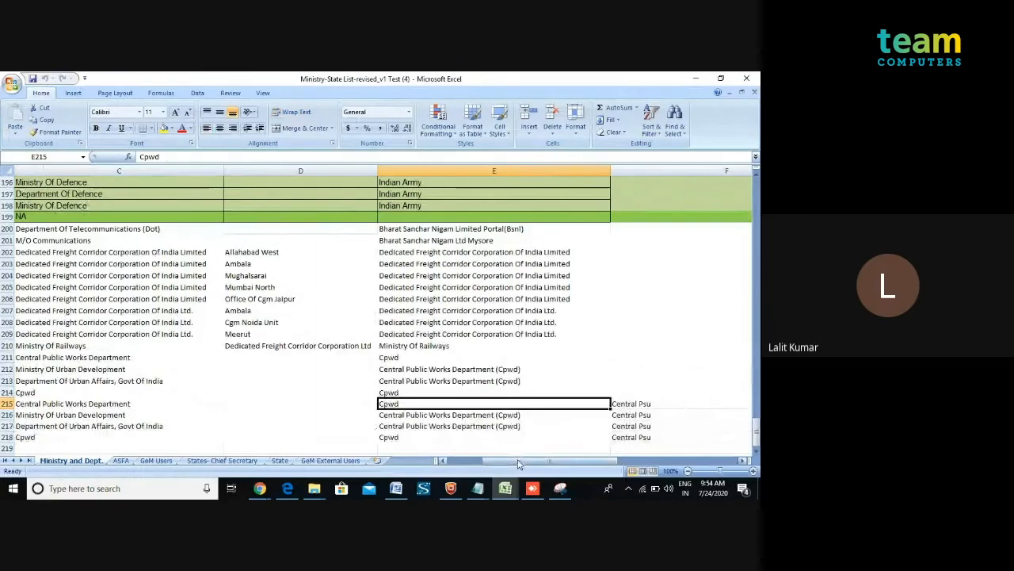
left_click_drag(519, 464, 583, 457)
Open a new browser tab, go to gem.gov.in and open its login page.
key("alt+Tab")
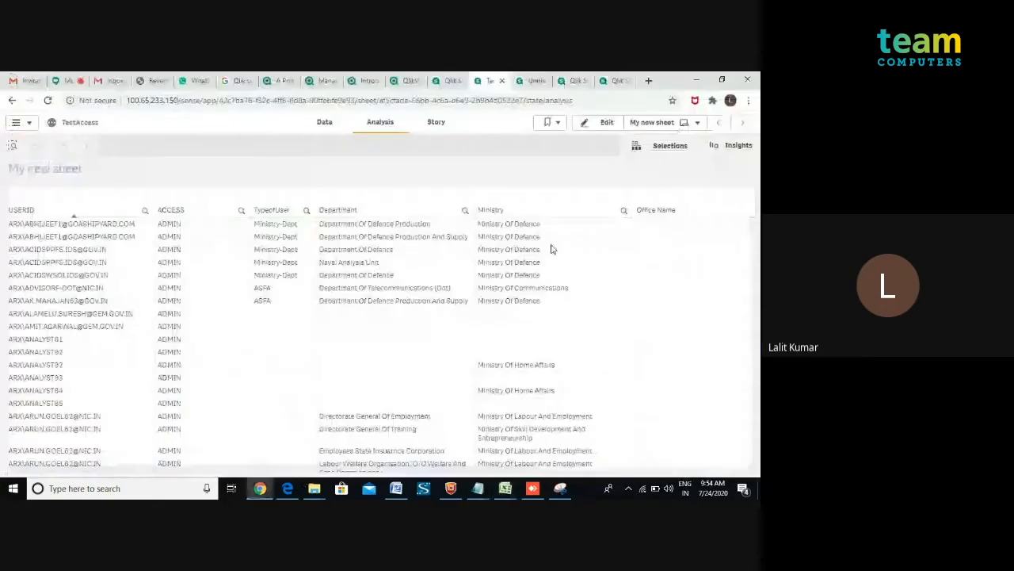
left_click(649, 80)
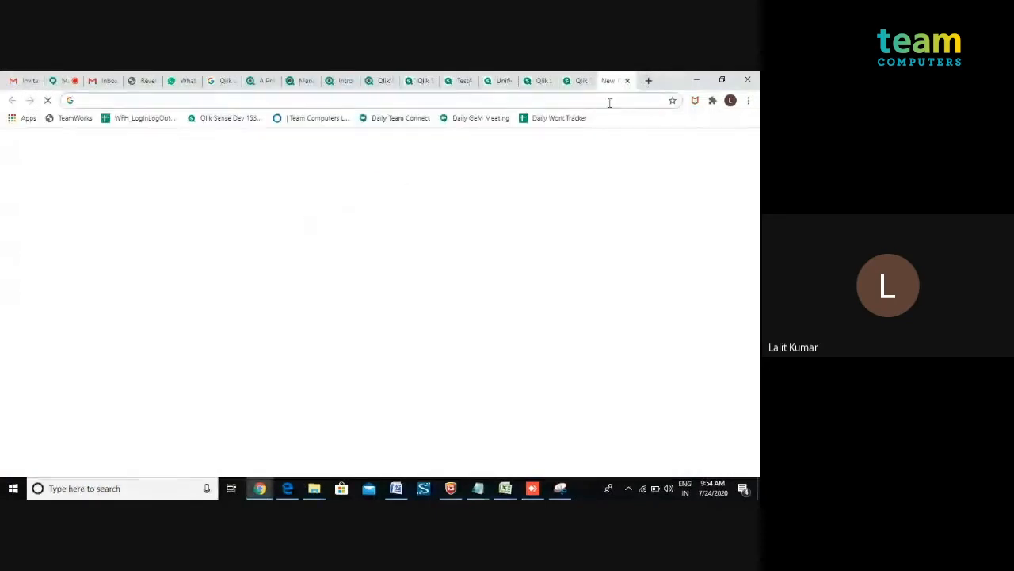
left_click(609, 101)
type("gem.gov.in")
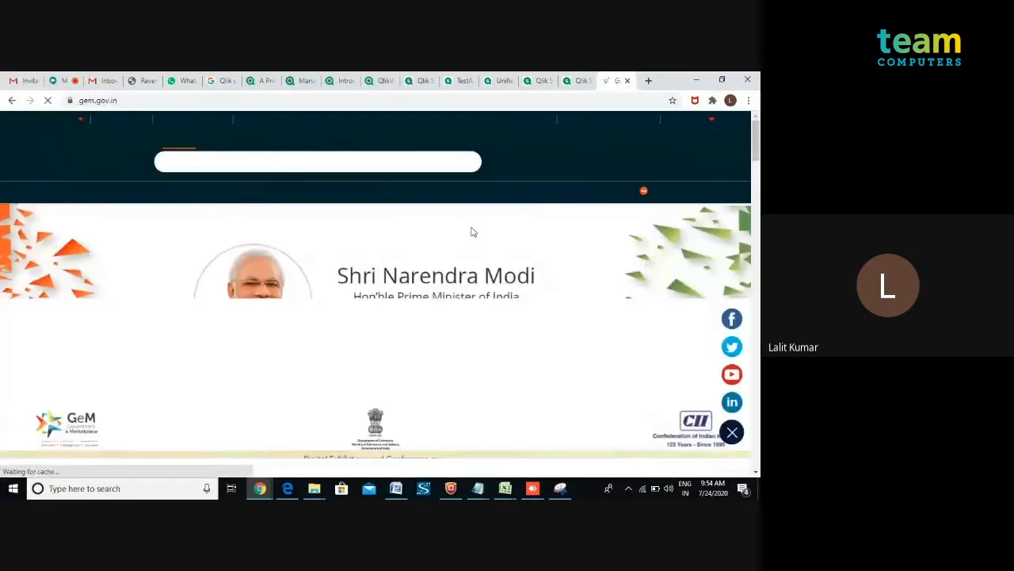
left_click(699, 163)
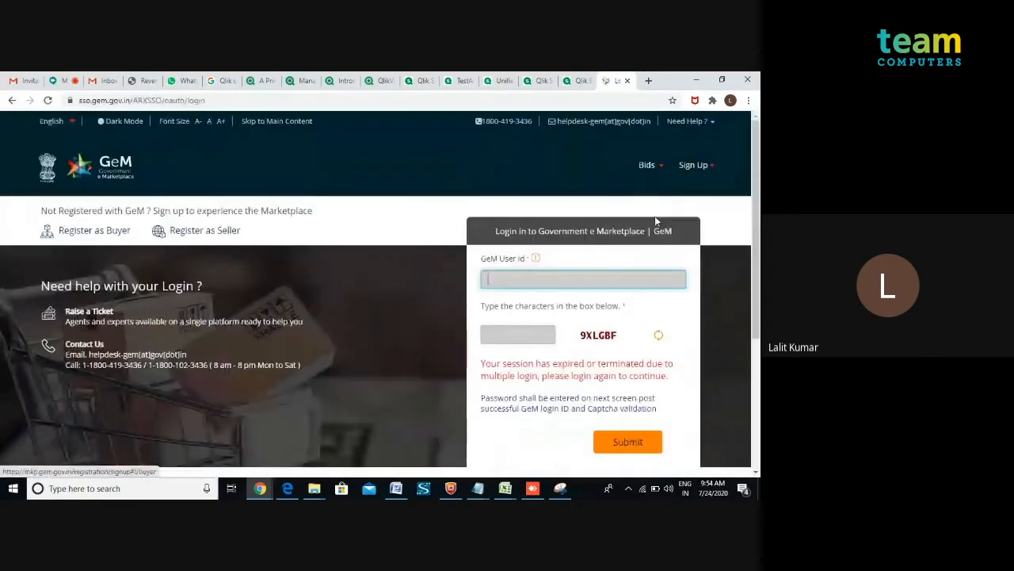
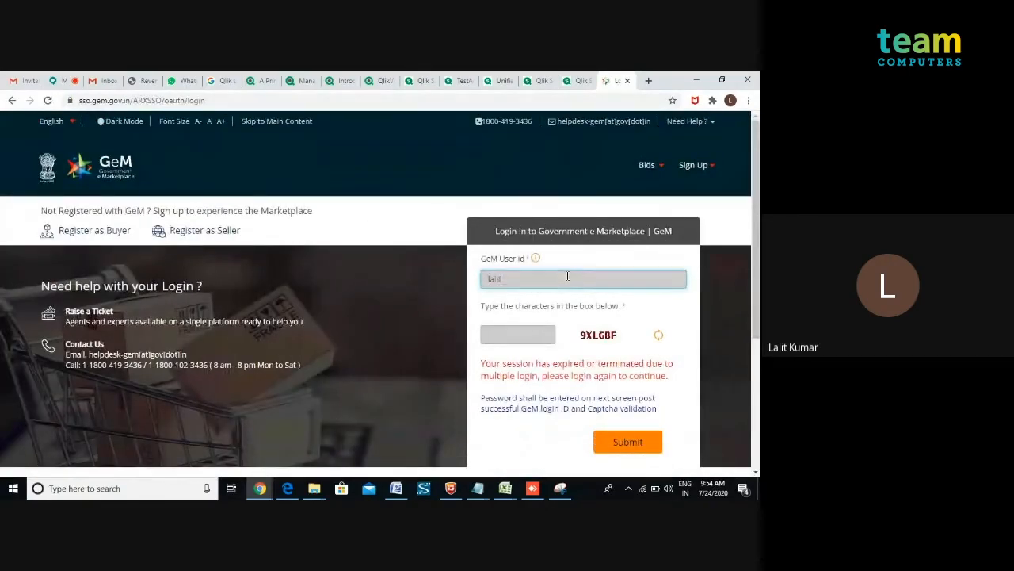
Enter the test user's e-mail as GeM User Id, fill in the captcha characters and submit.
key("Tab")
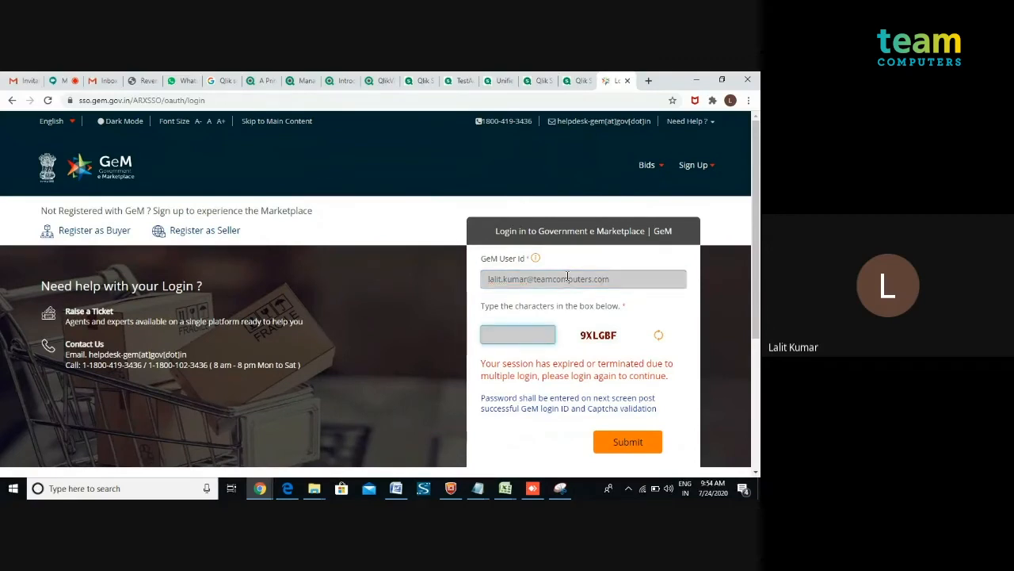
type("9XLGBF")
left_click(632, 447)
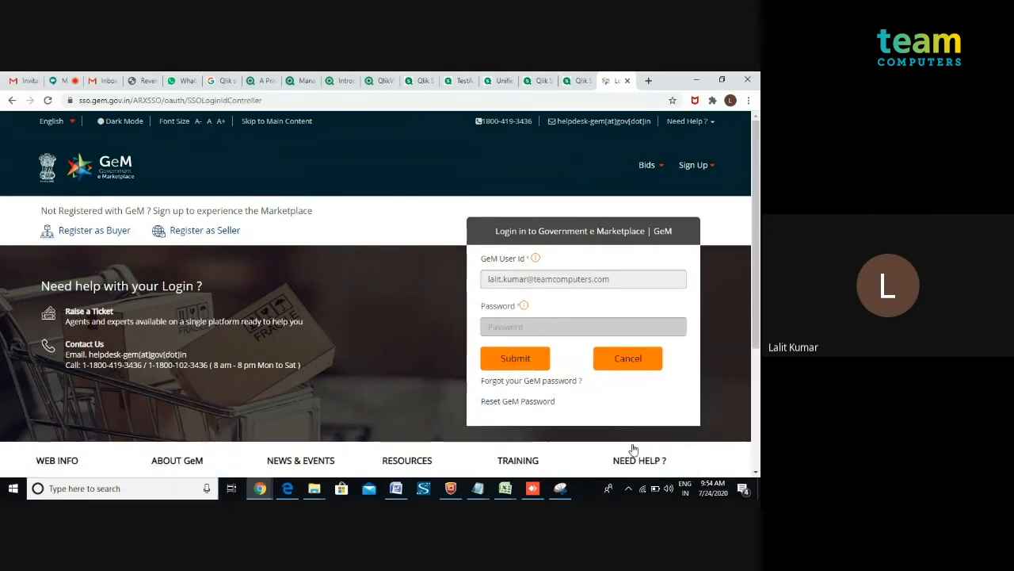
Enter the account password to log in and open the GeM Analytics - Ministry View 3.0 app.
left_click(508, 329)
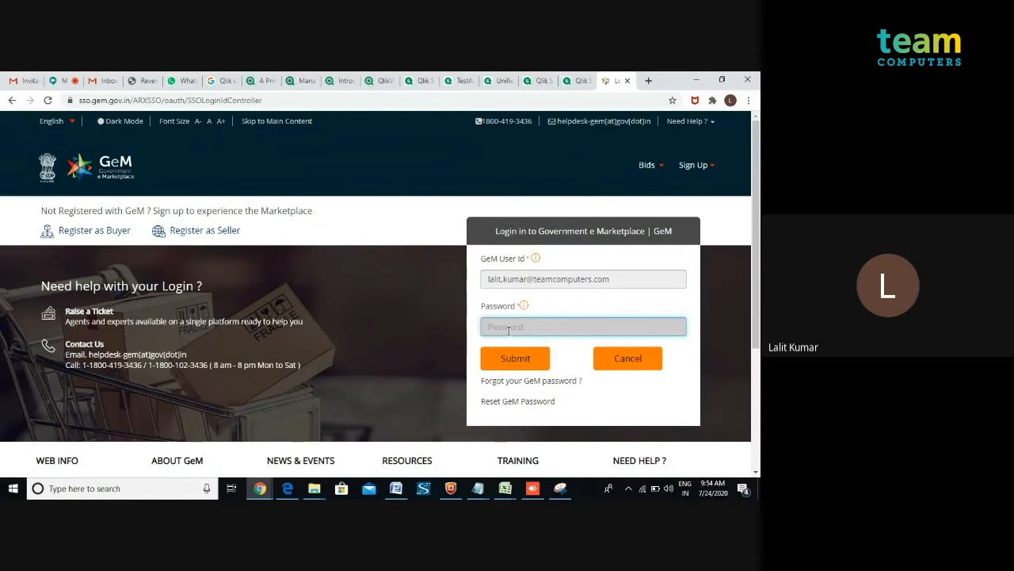
type("•••")
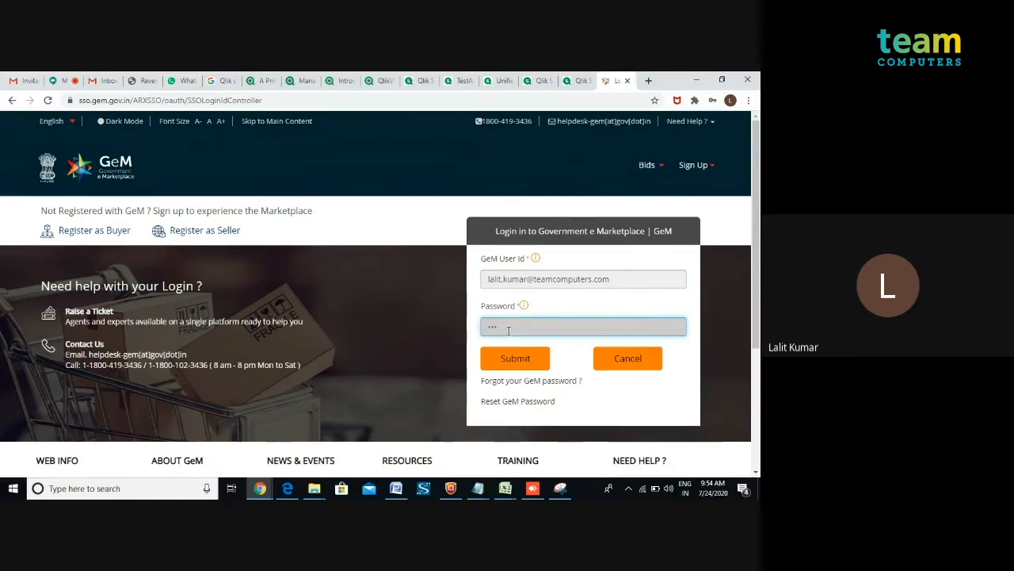
type("••••••")
left_click(507, 360)
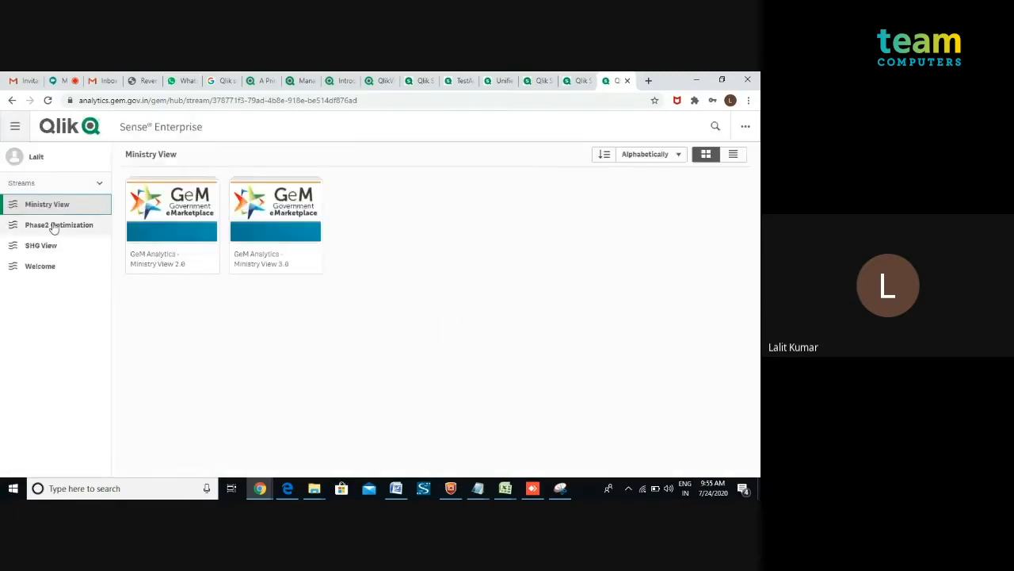
left_click(273, 215)
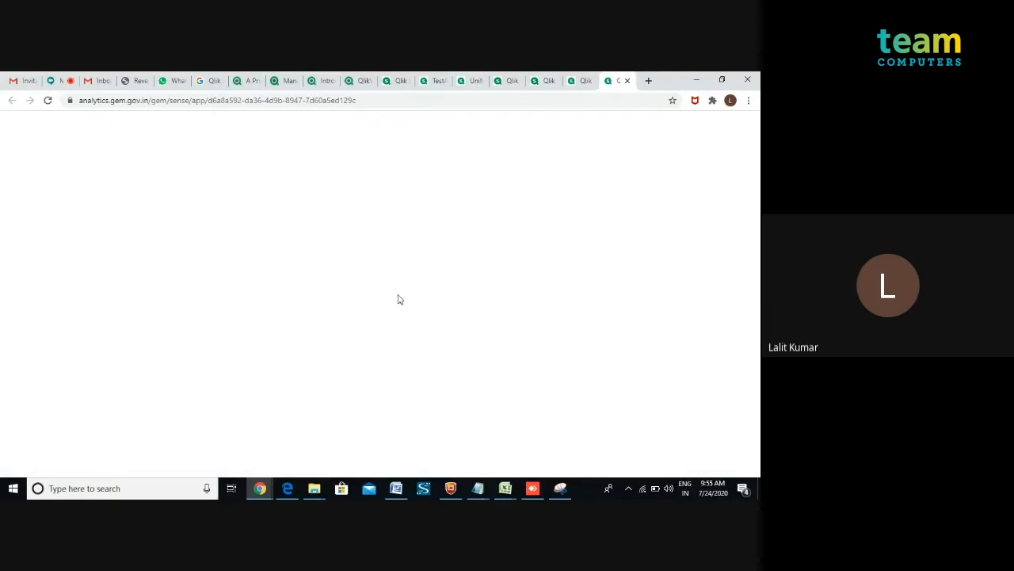
Switch to the workbook and review the ministry and department values of the test user's rows 215 to 218.
left_click(504, 490)
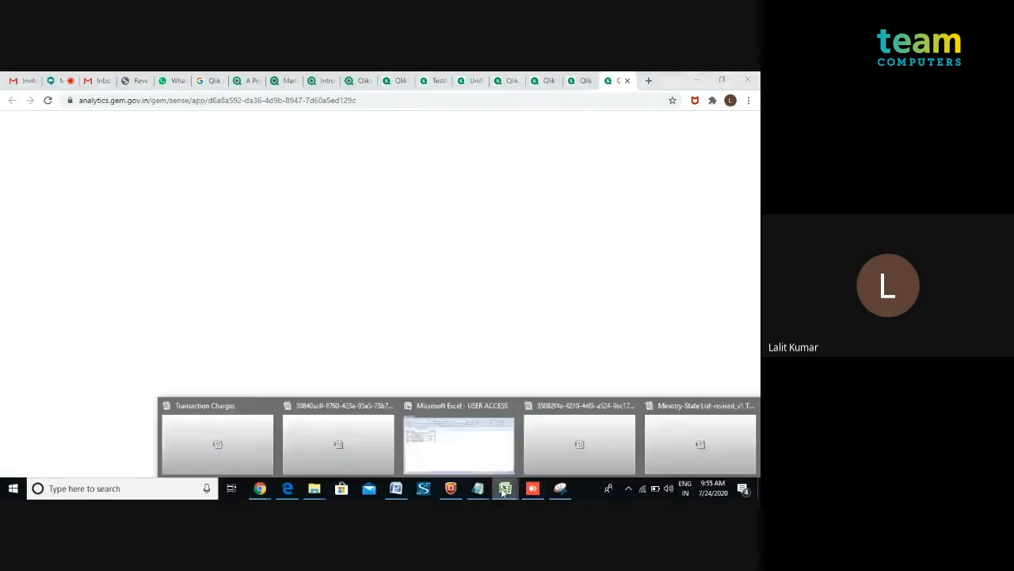
left_click(667, 458)
key("Left")
key("Left")
key("Left")
key("Left")
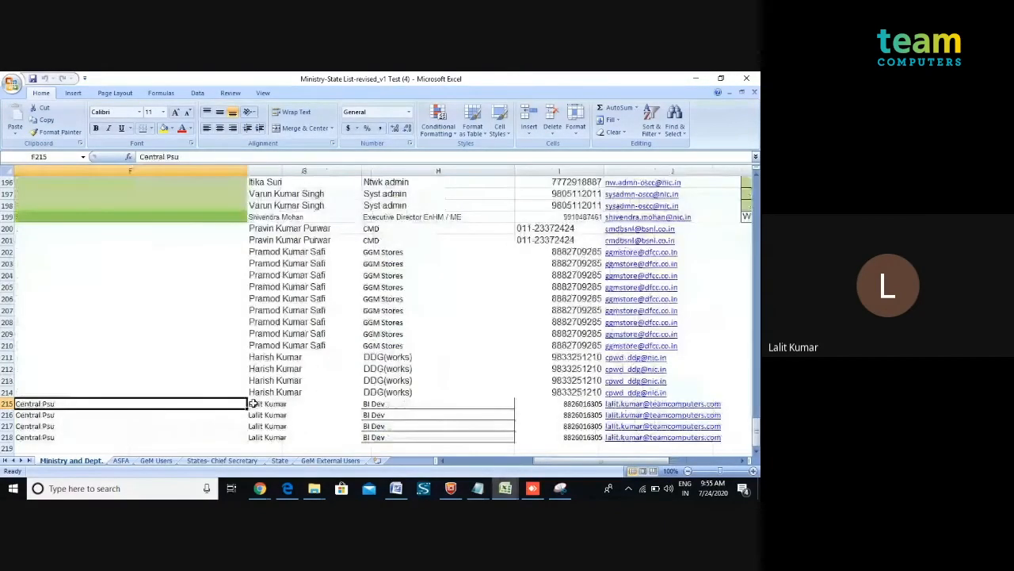
key("Right")
key("Down")
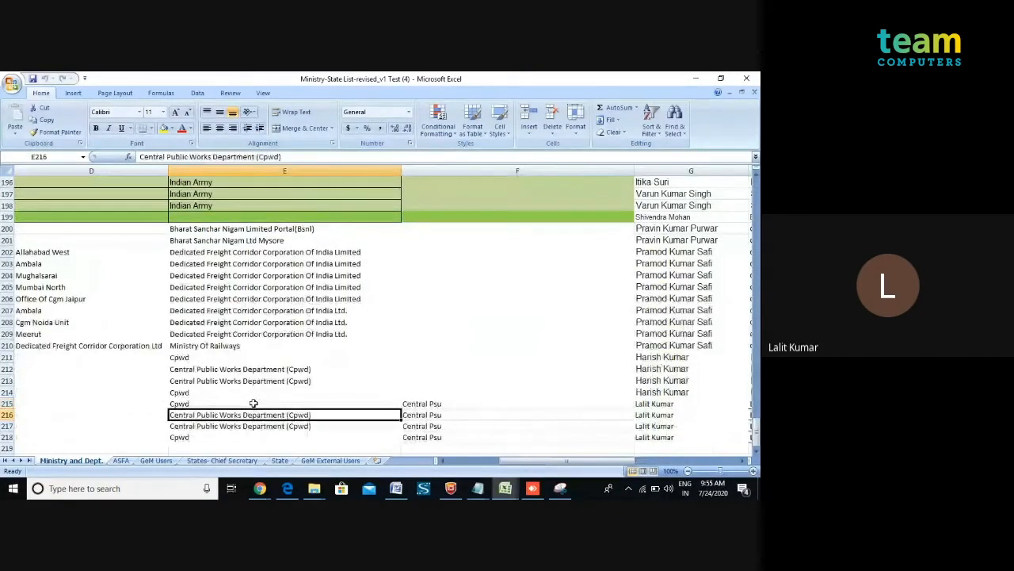
key("Down")
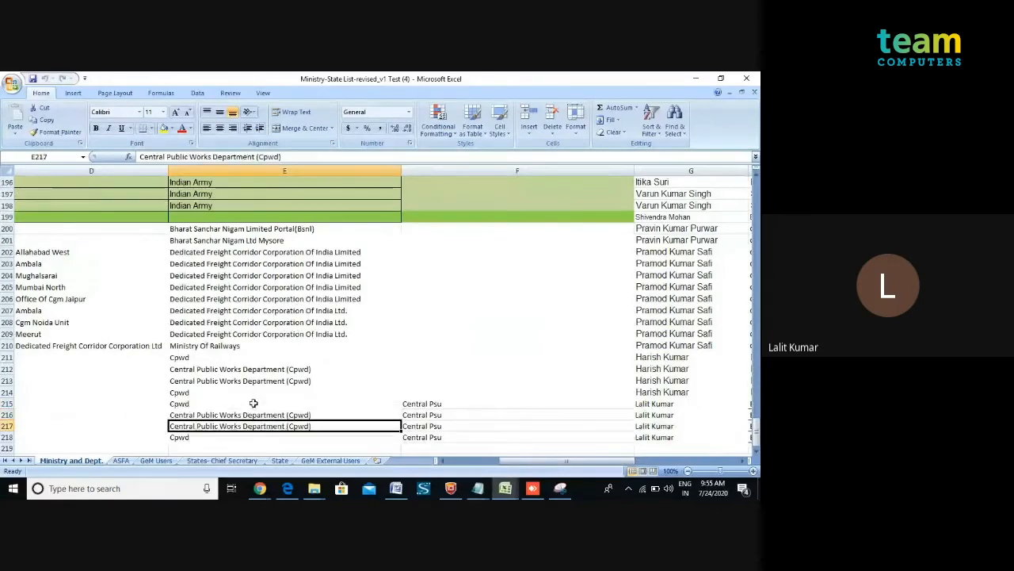
key("Down")
key("Left")
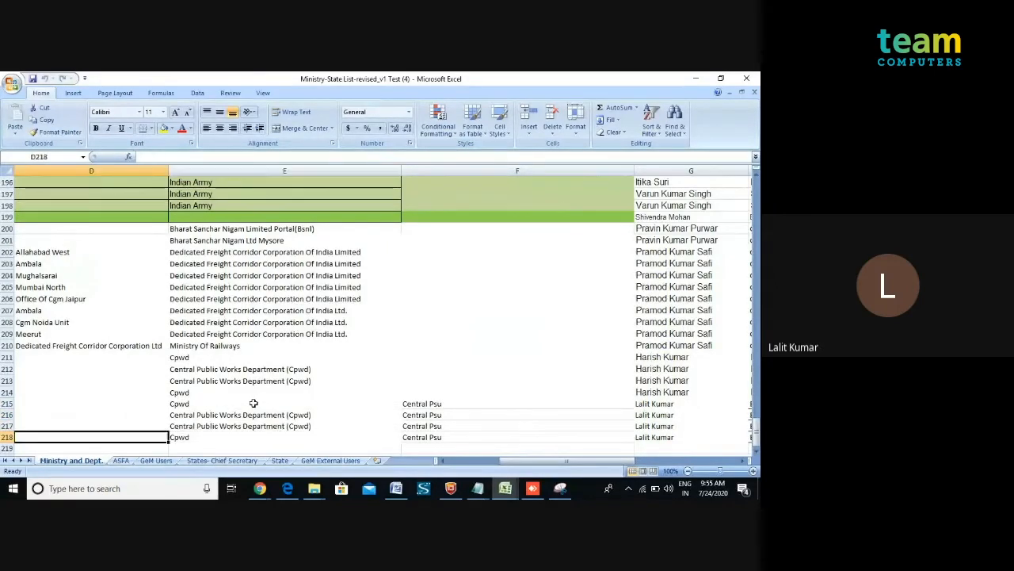
key("Left")
key("Left")
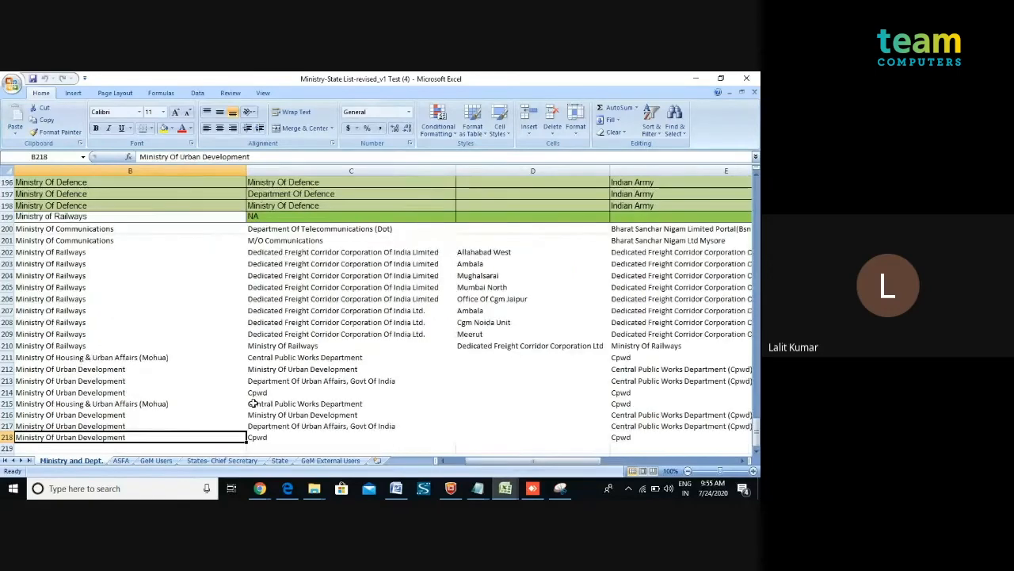
left_click(272, 405)
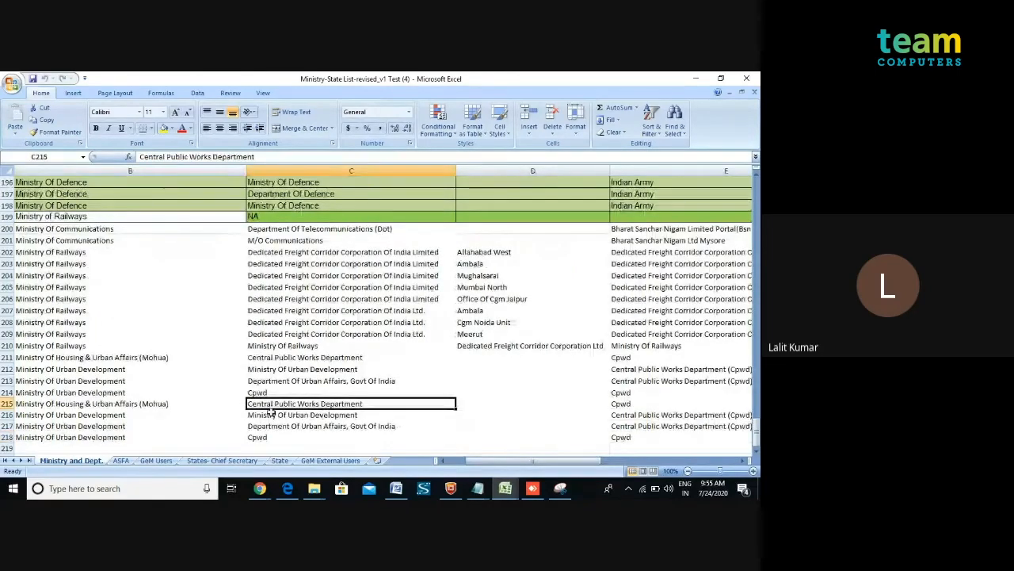
left_click(268, 416)
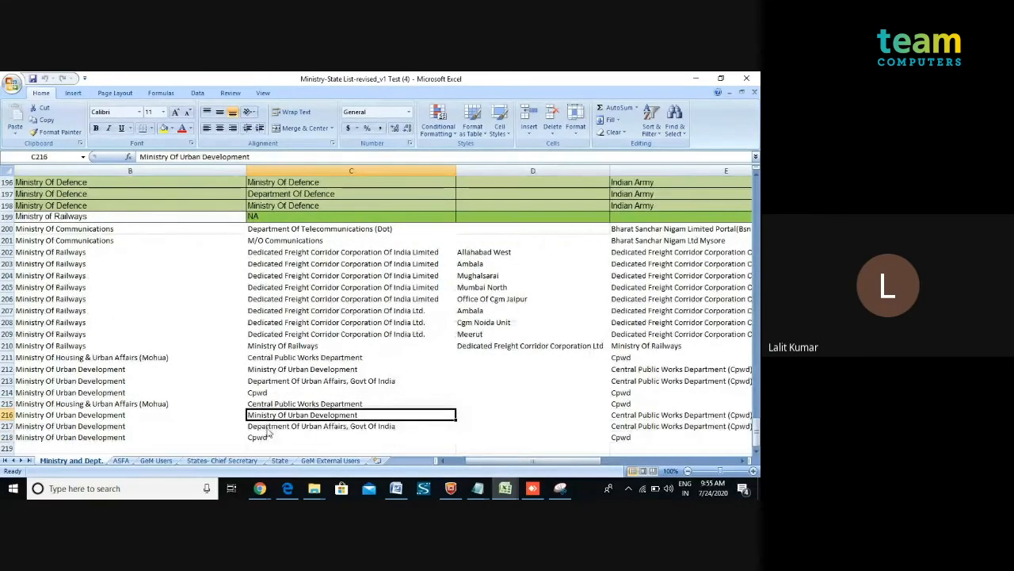
left_click(268, 427)
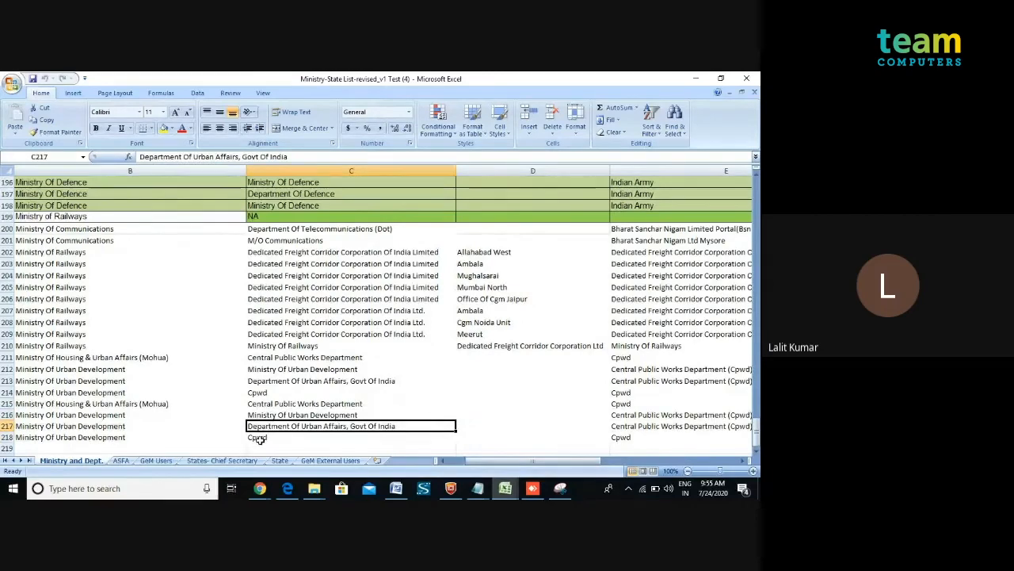
left_click(261, 437)
Return to the browser and open the Dashboard sheet of GeM Analytics - Ministry View 3.0.
left_click(260, 489)
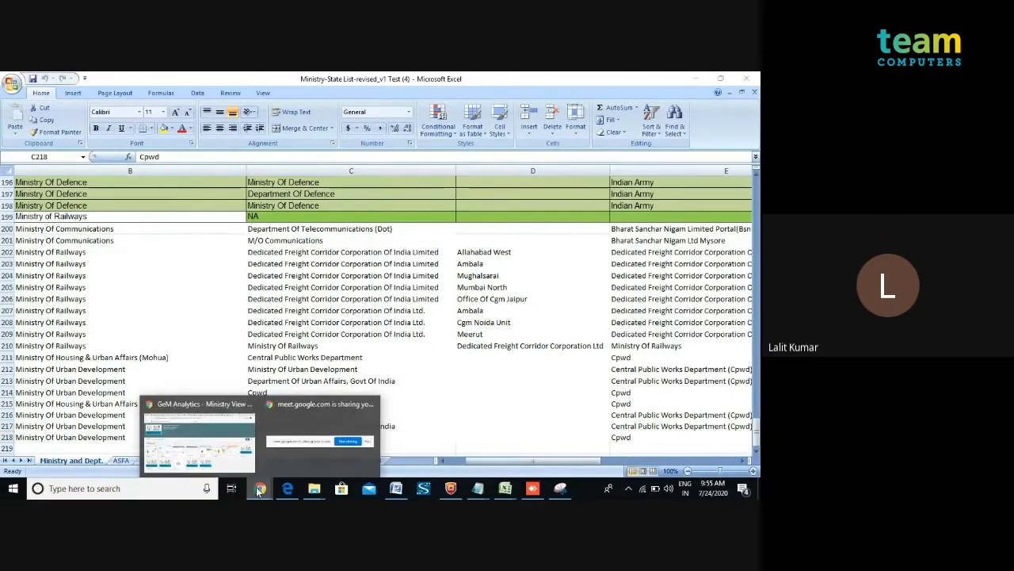
left_click(200, 432)
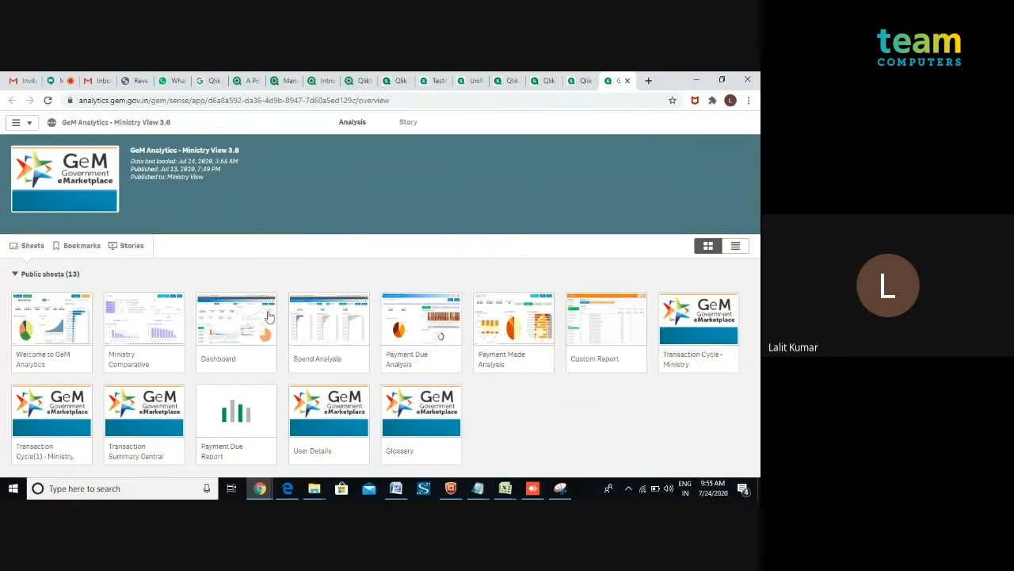
left_click(222, 315)
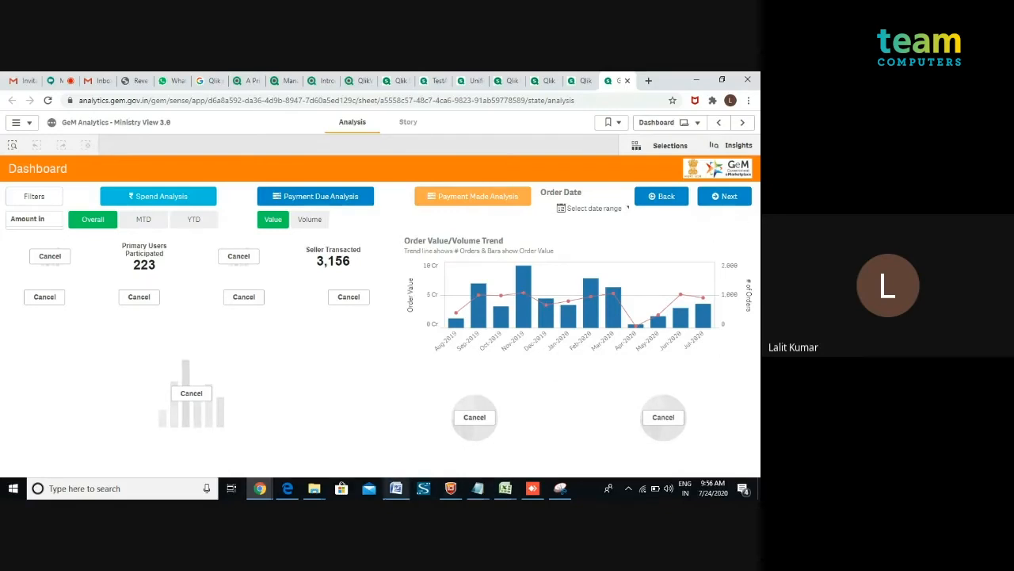
mouse_move(258, 491)
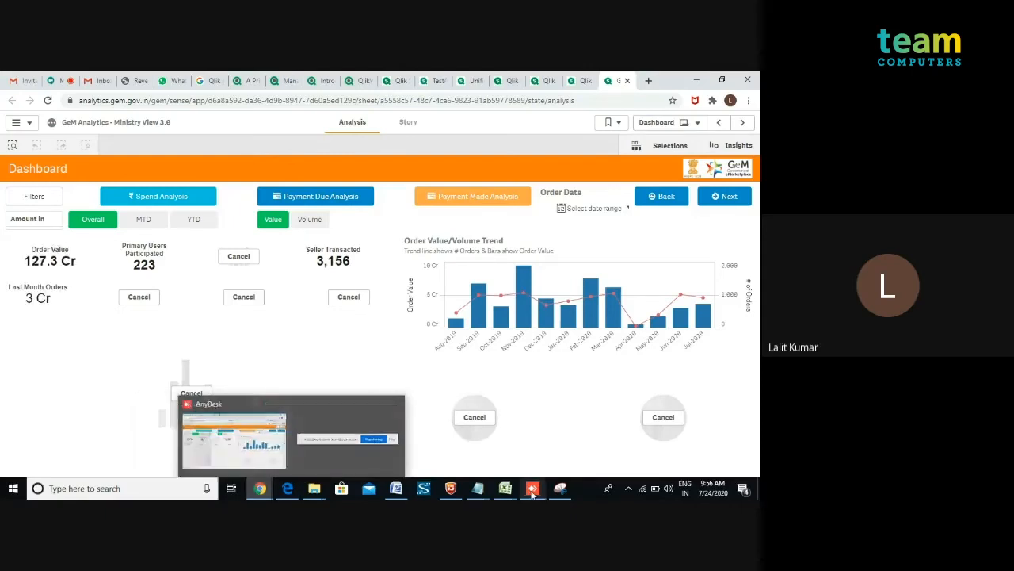
mouse_move(533, 491)
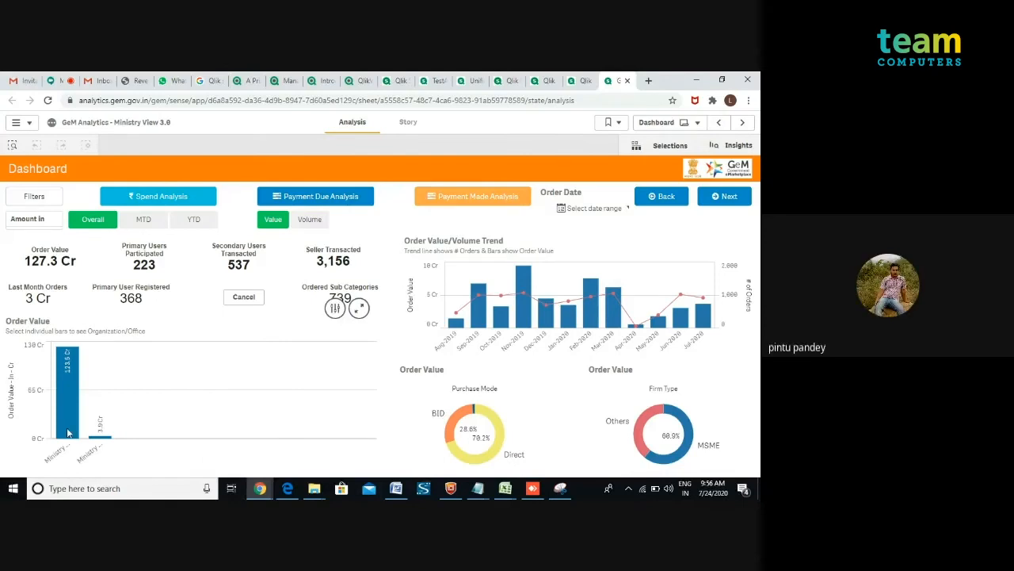
mouse_move(69, 428)
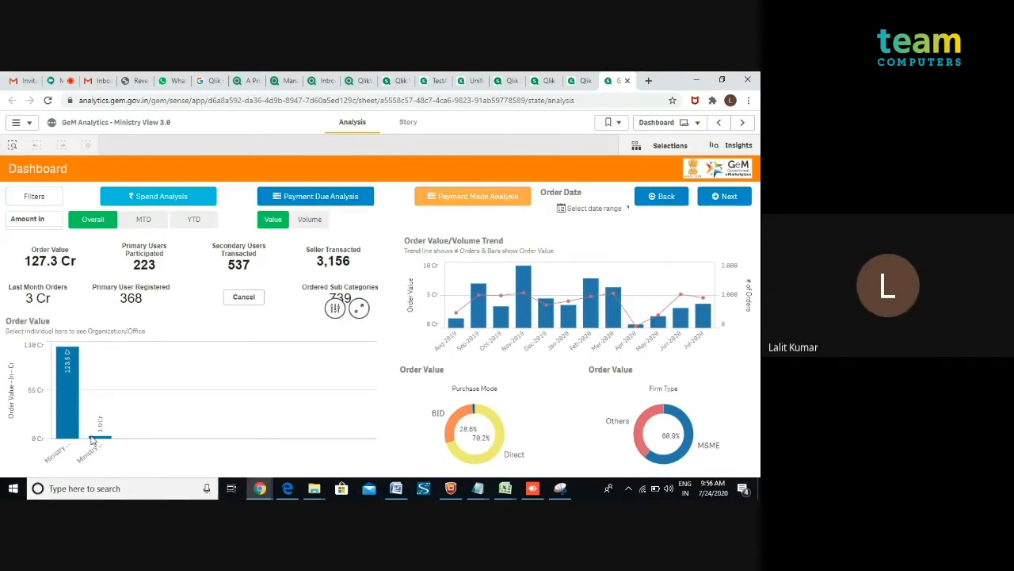
left_click(92, 441)
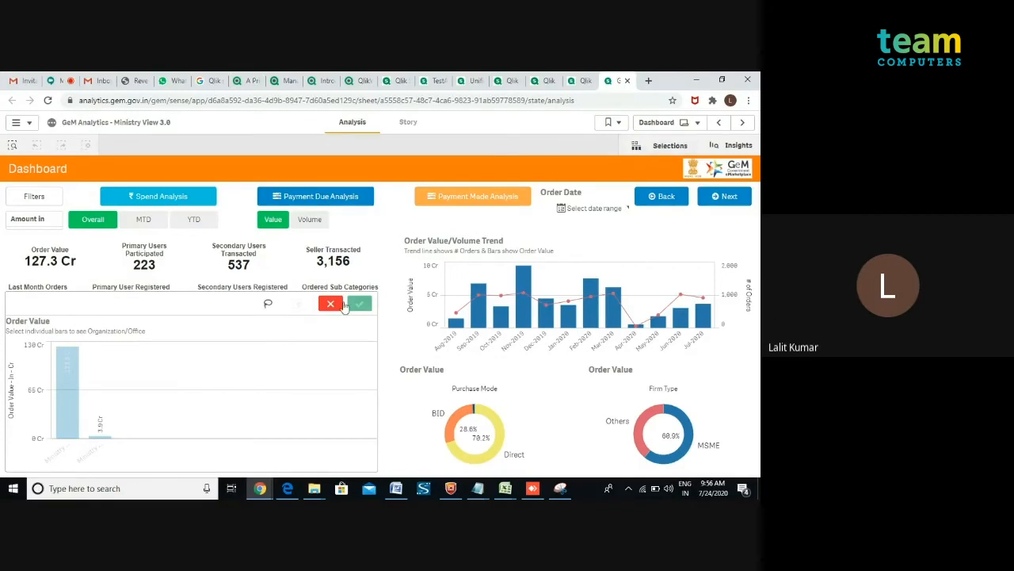
left_click(330, 305)
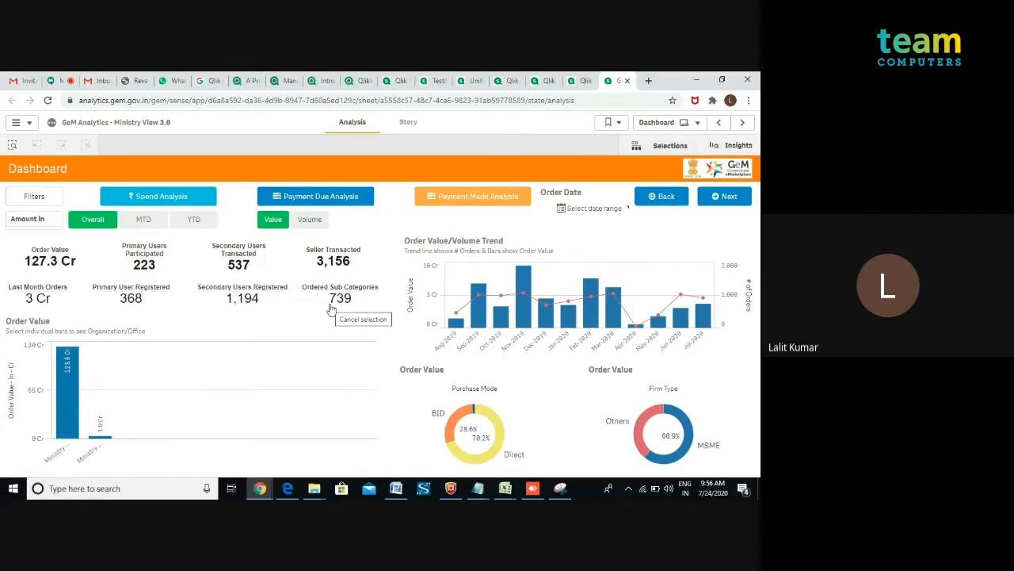
Open the Transaction Cycle - Ministry sheet of the app to see the test user's department and organization rows.
left_click(695, 127)
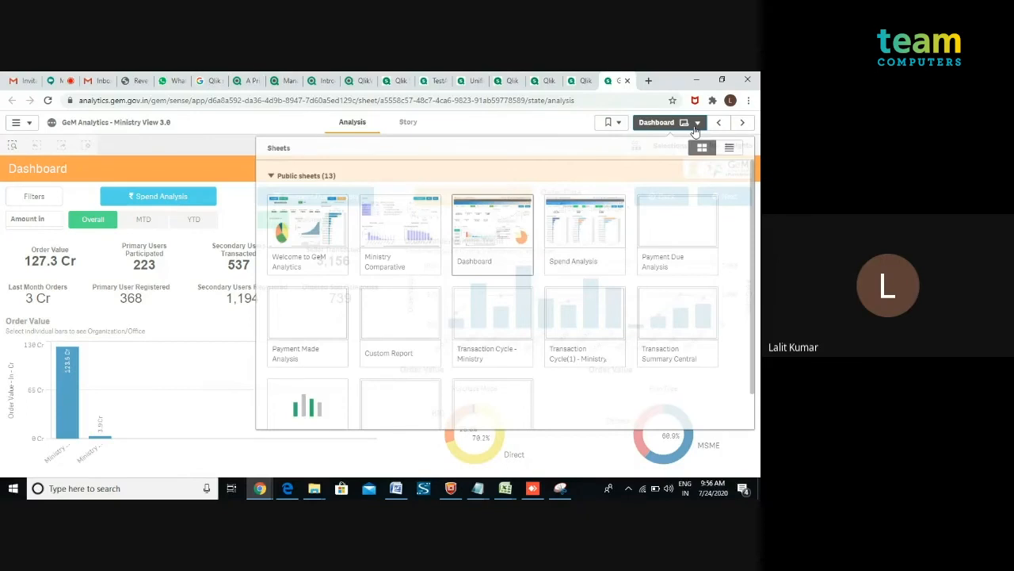
left_click(502, 312)
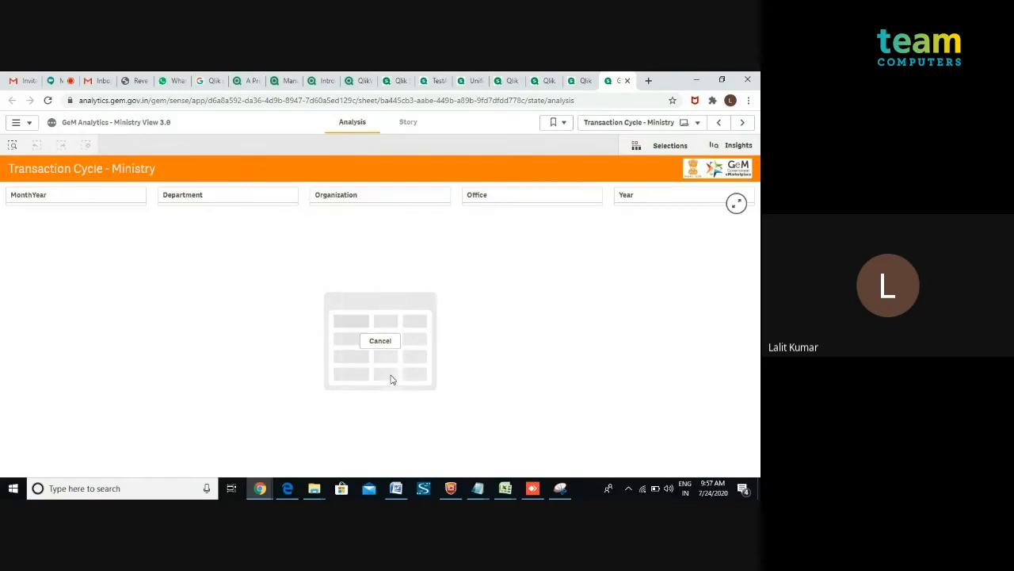
left_click(56, 82)
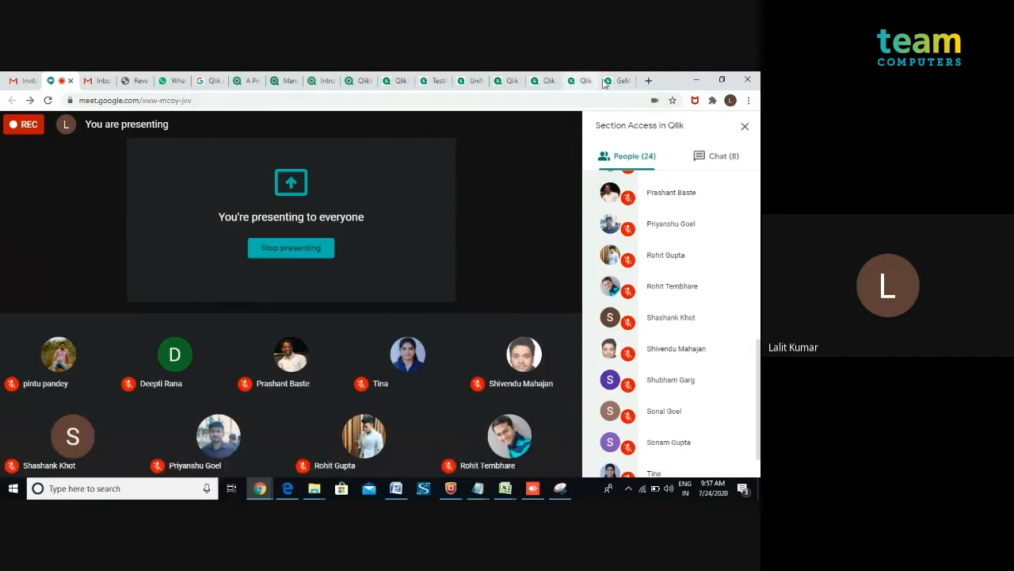
left_click(613, 82)
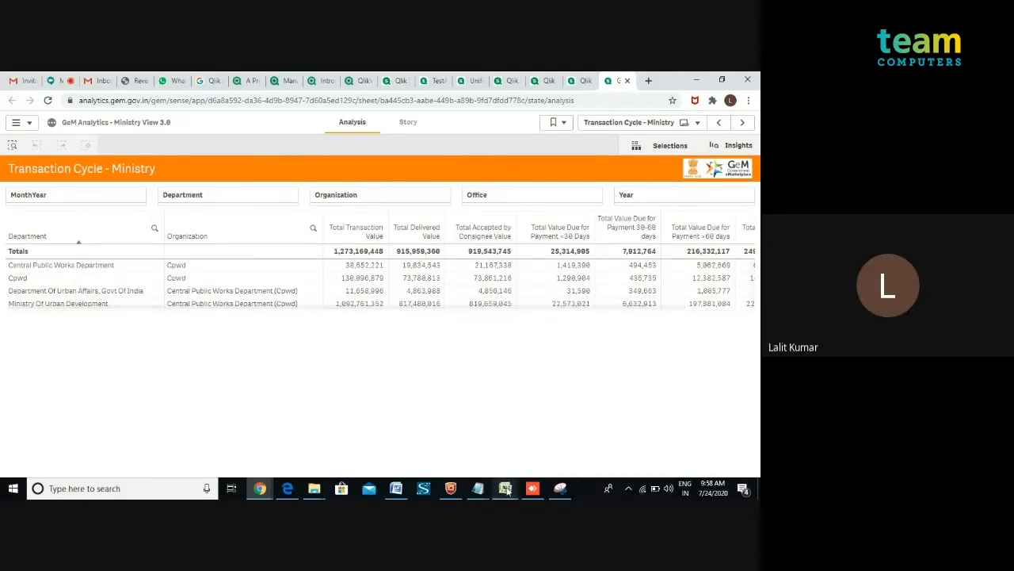
Switch to the workbook and review the department and organization columns of rows 215 to 218.
mouse_move(506, 492)
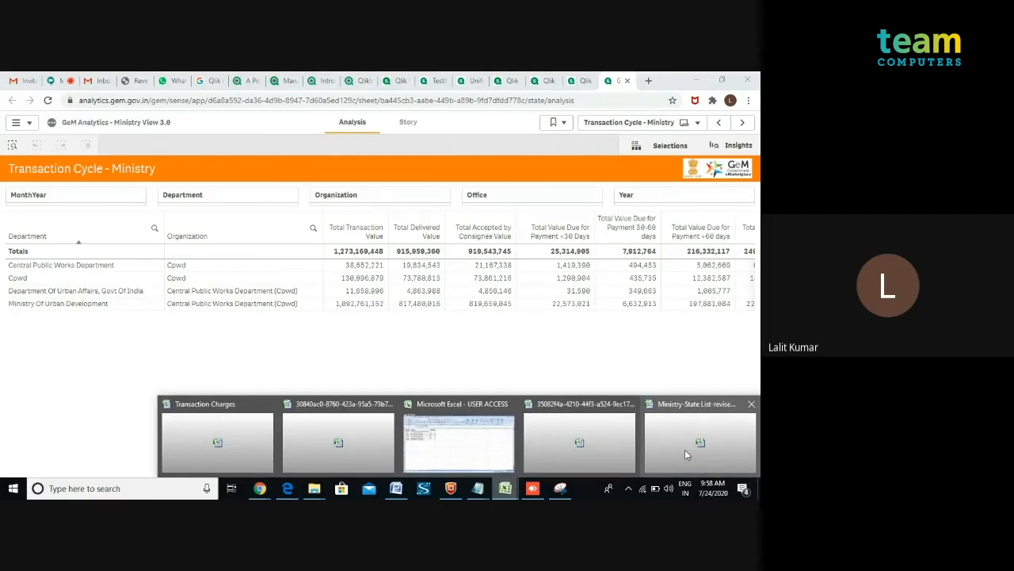
left_click(686, 454)
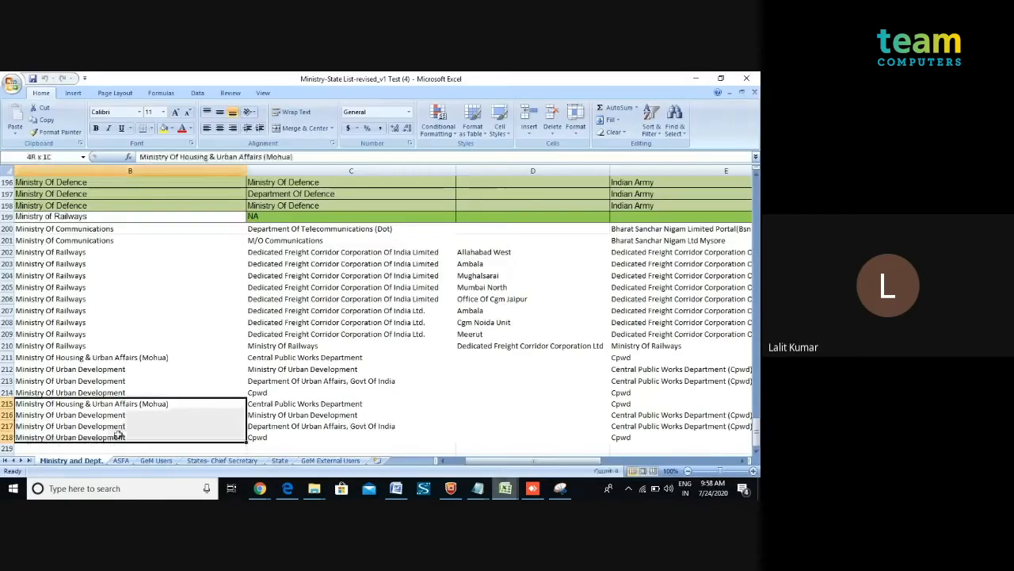
left_click_drag(270, 404, 272, 437)
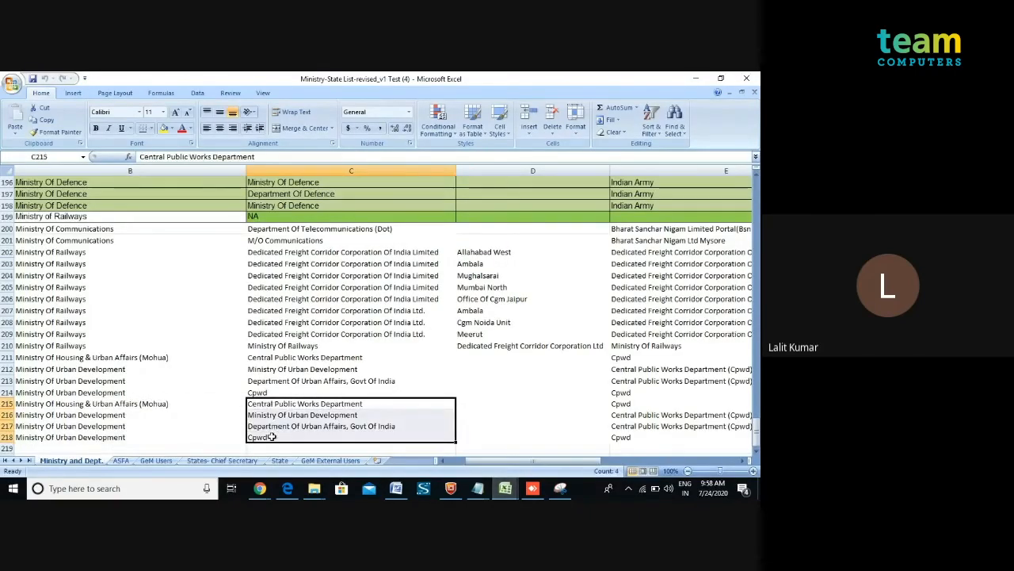
key("Right")
key("Right")
key("Right")
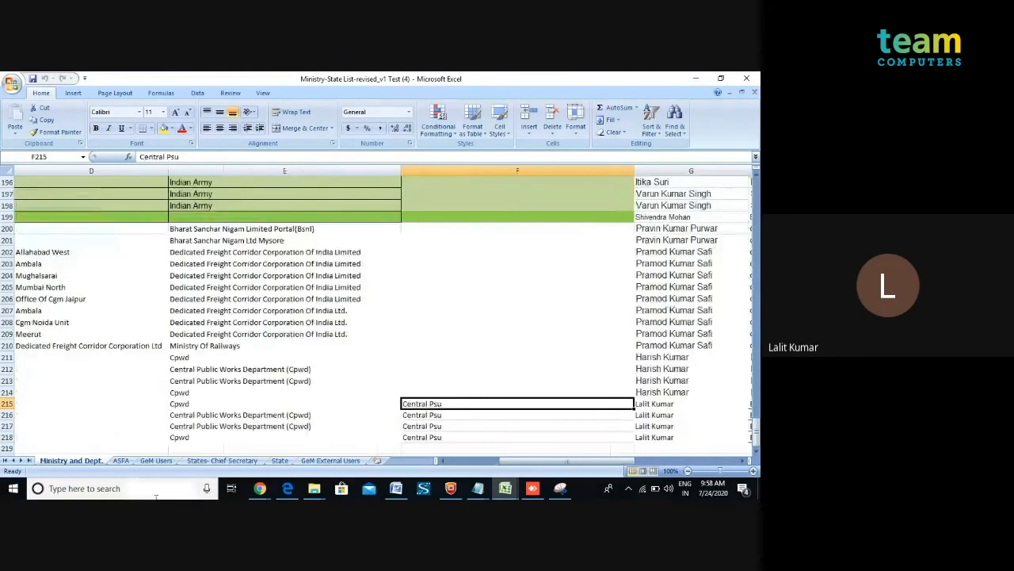
Switch to the remote AnyDesk session and review the Section Access script in the data load editor.
mouse_move(263, 488)
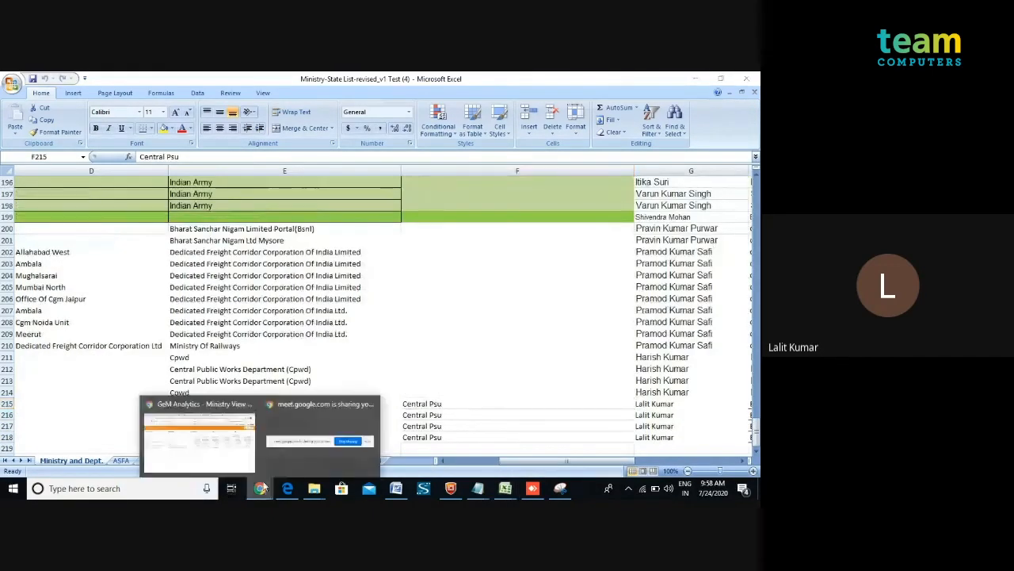
left_click(222, 454)
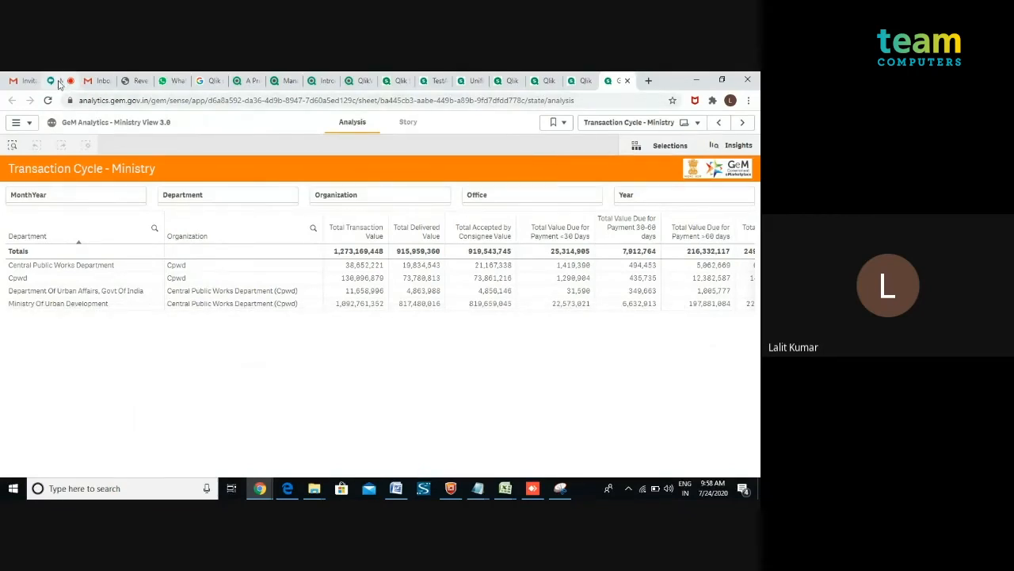
left_click(63, 82)
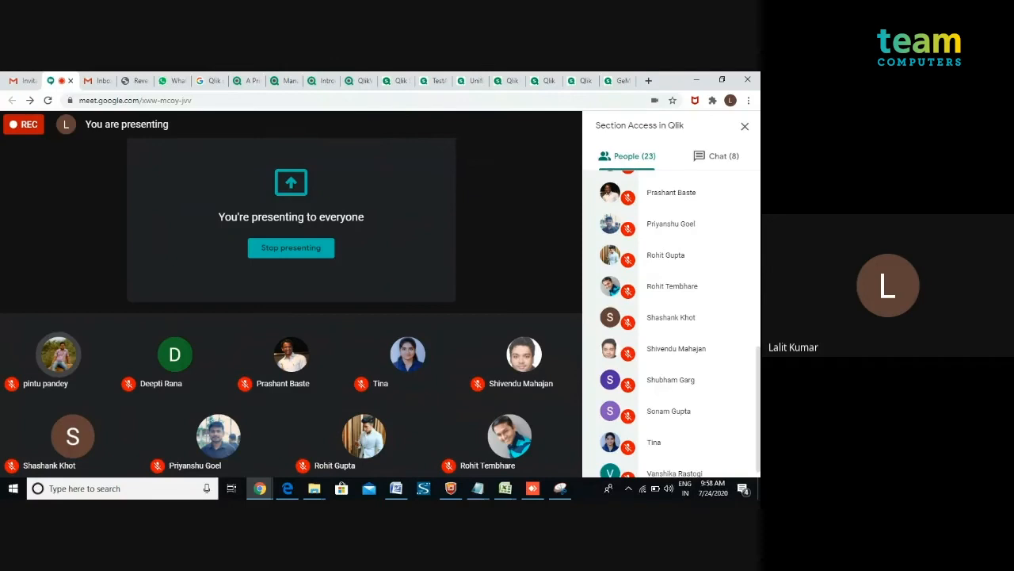
left_click(530, 491)
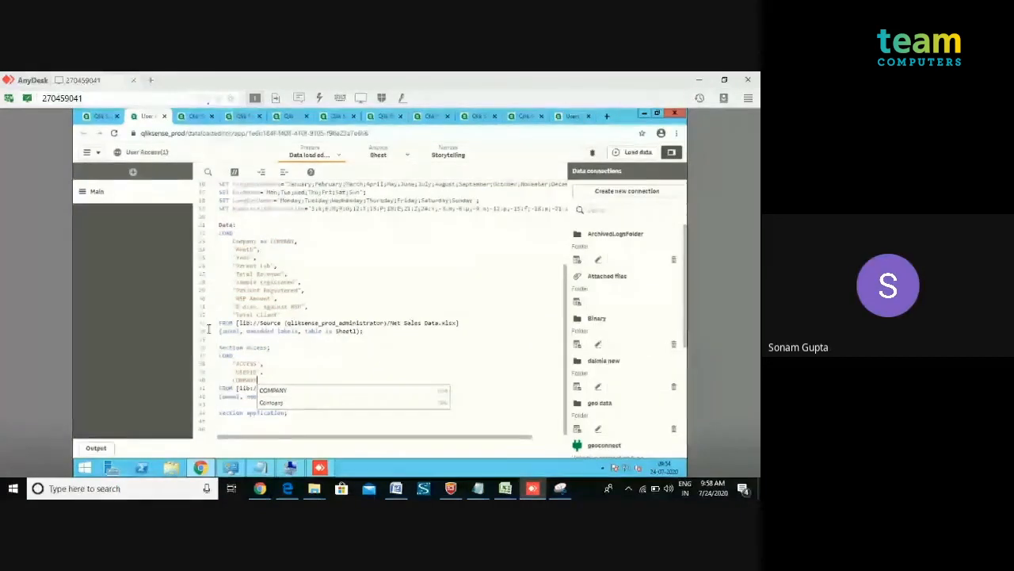
left_click(160, 301)
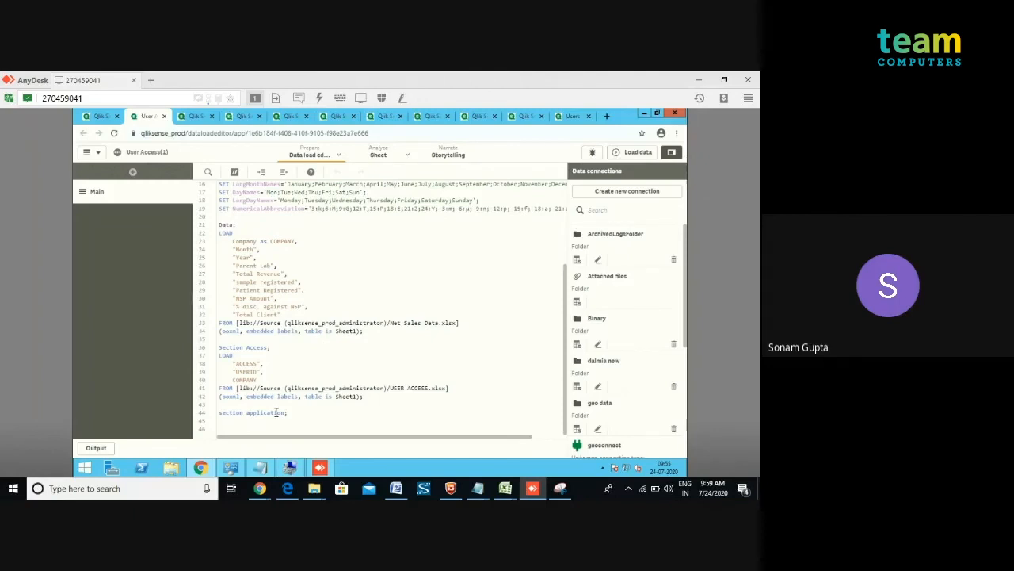
mouse_move(260, 489)
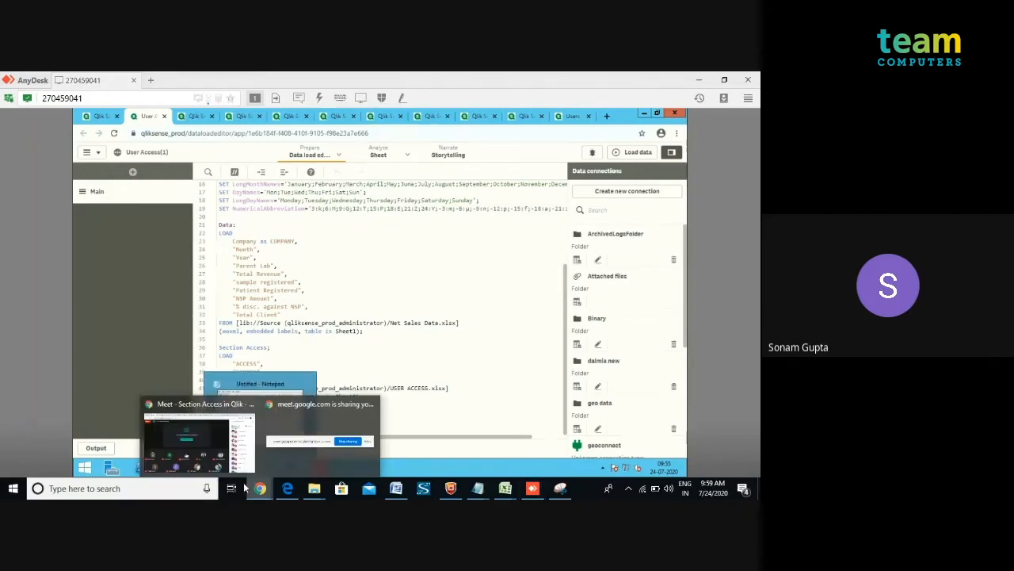
left_click(198, 440)
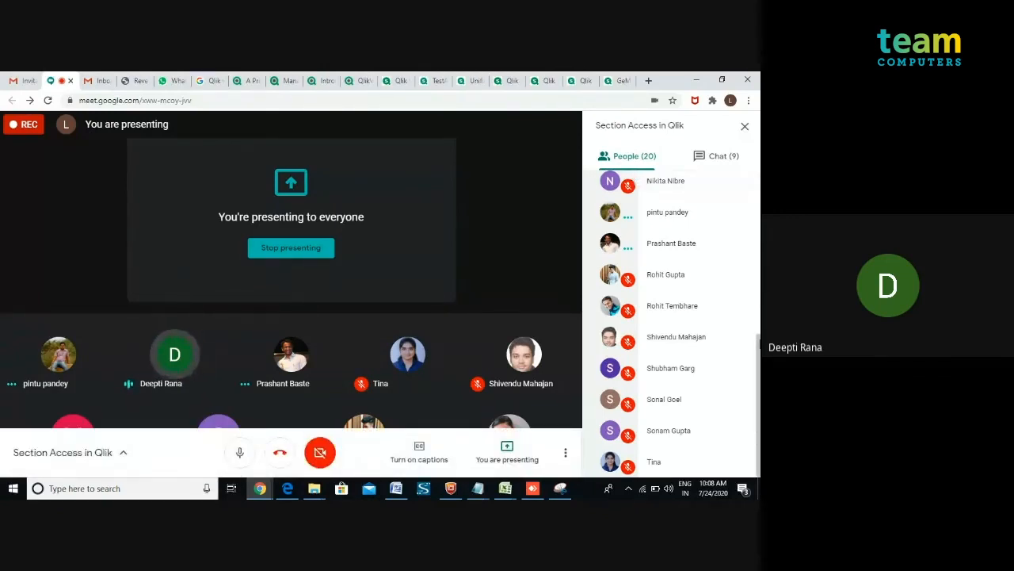
left_click_drag(759, 344, 758, 272)
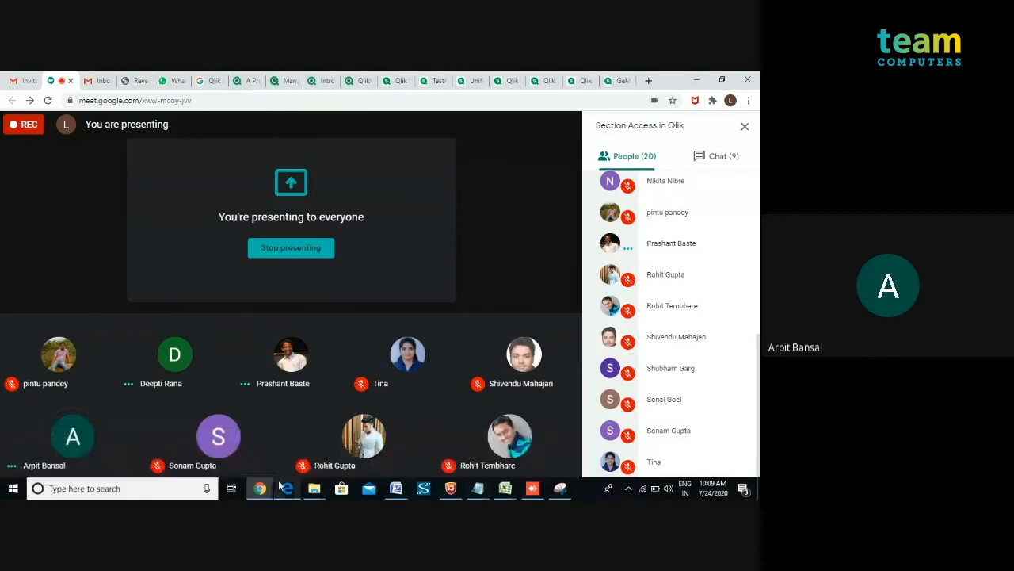
mouse_move(283, 487)
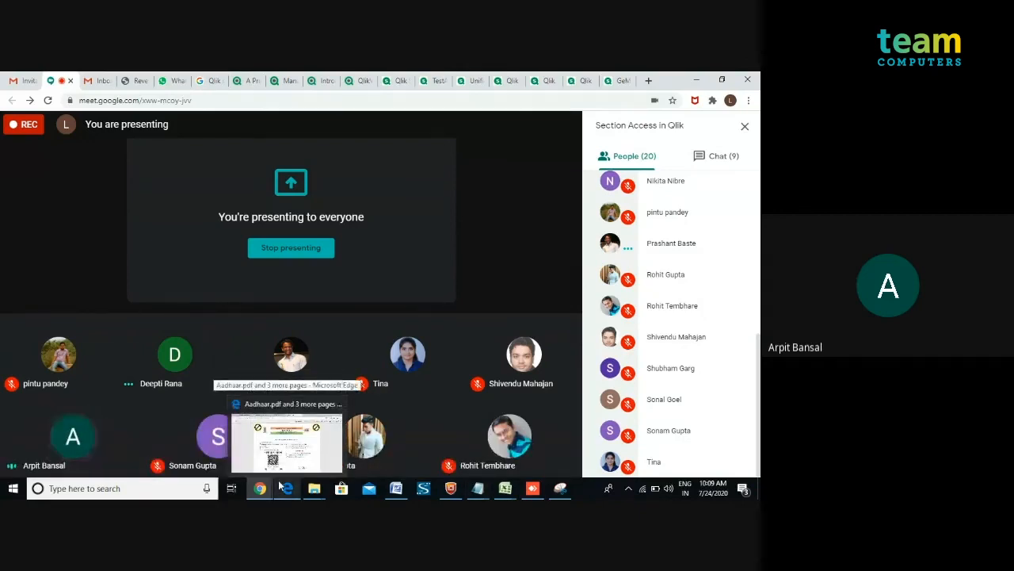